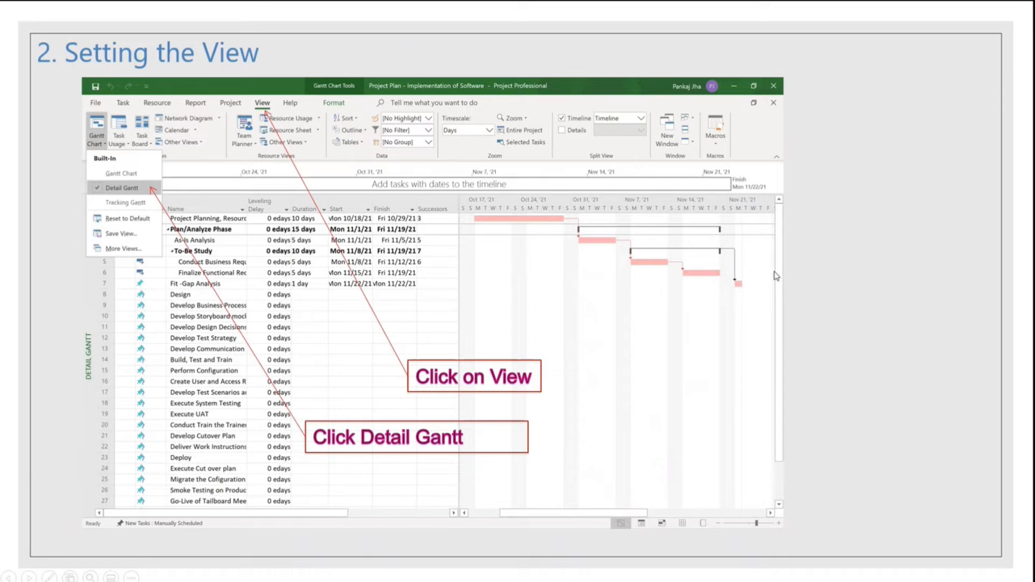
pyautogui.click(772, 279)
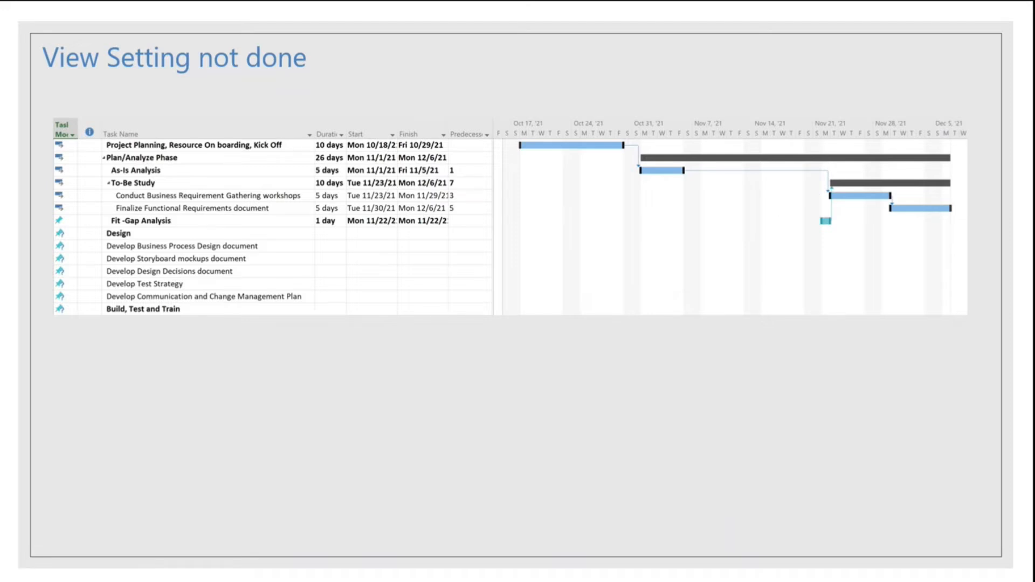
pyautogui.press('Right')
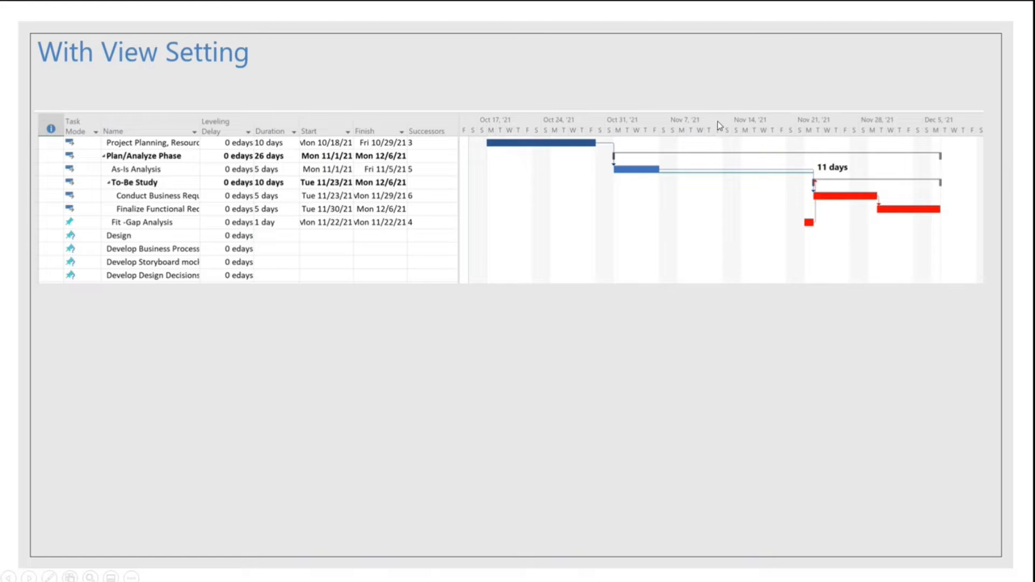
pyautogui.press('Right')
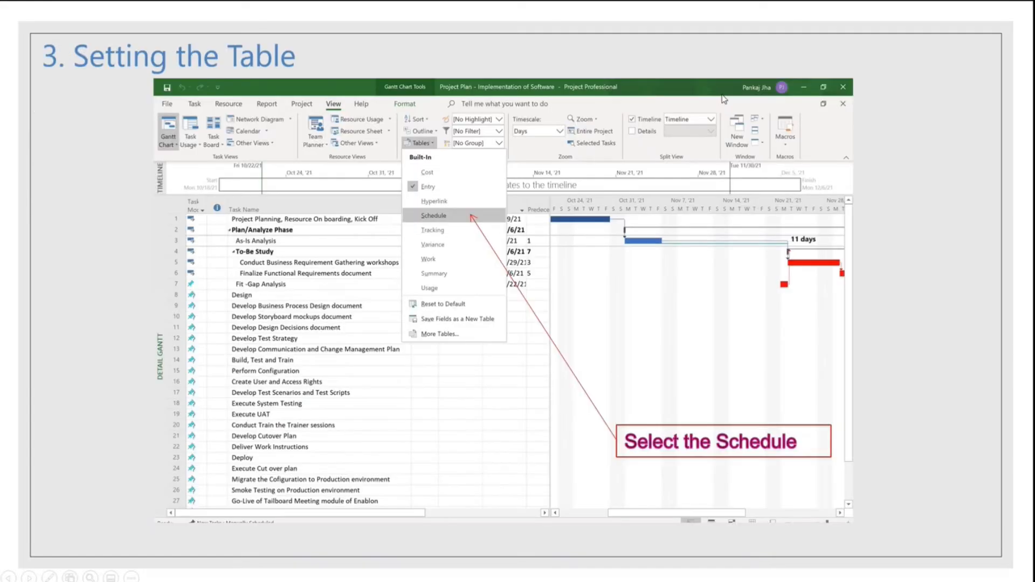
pyautogui.press('Left')
pyautogui.press('Left')
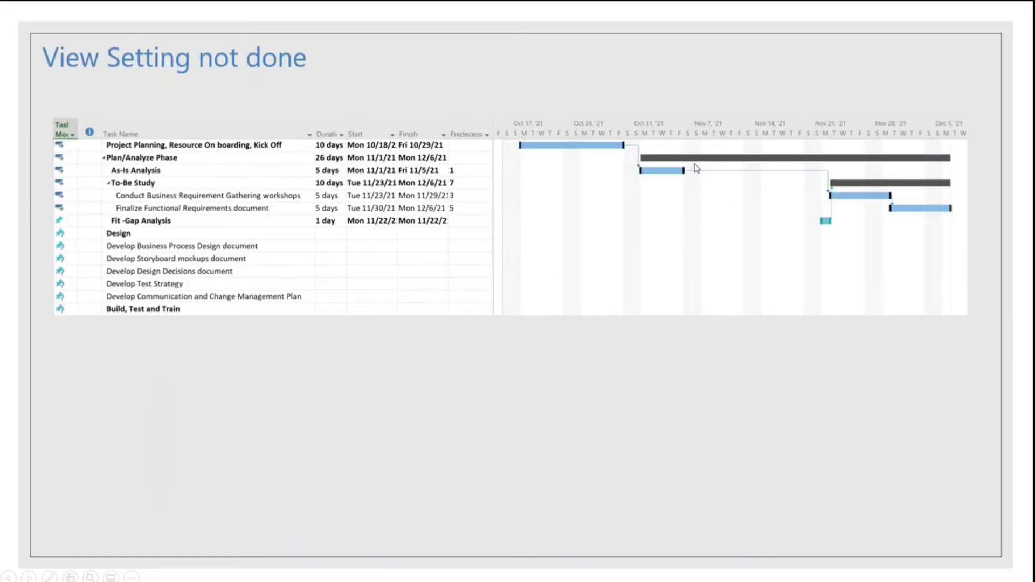
pyautogui.press('Right')
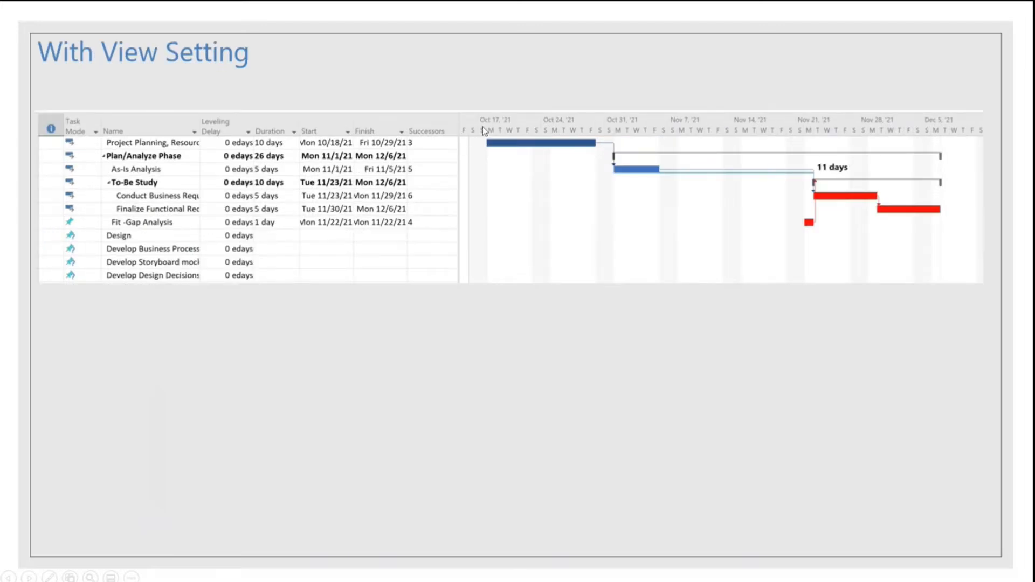
pyautogui.press('Left')
pyautogui.press('Right')
pyautogui.press('Right')
pyautogui.press('Right')
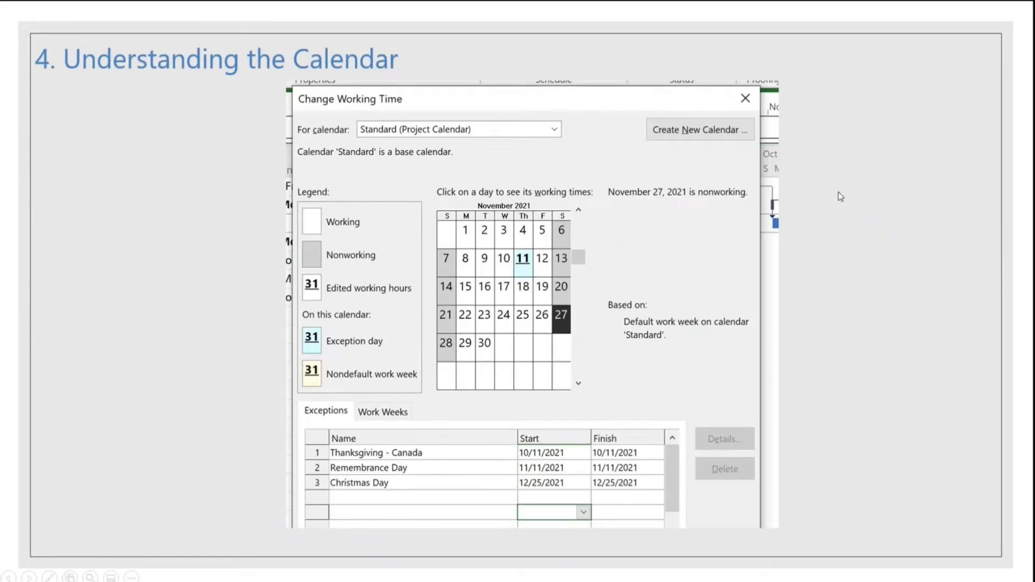
pyautogui.press('Left')
pyautogui.press('Left')
pyautogui.press('Left')
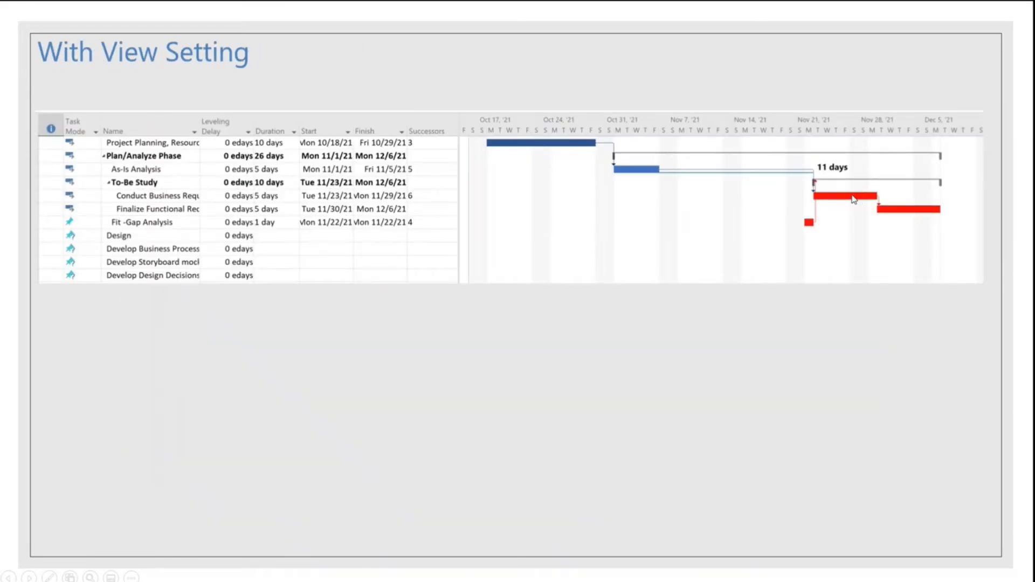
pyautogui.press('Left')
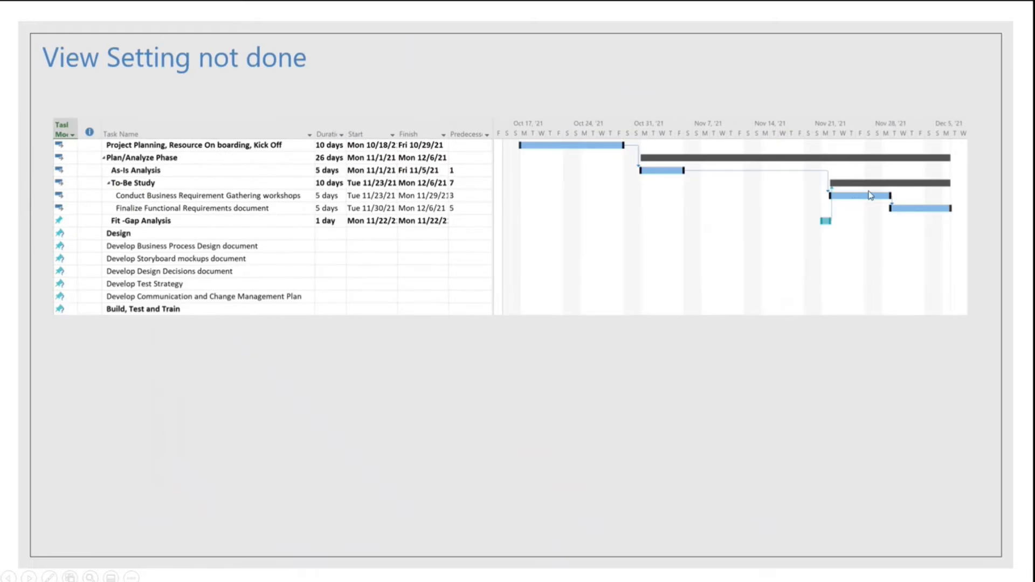
pyautogui.press('Right')
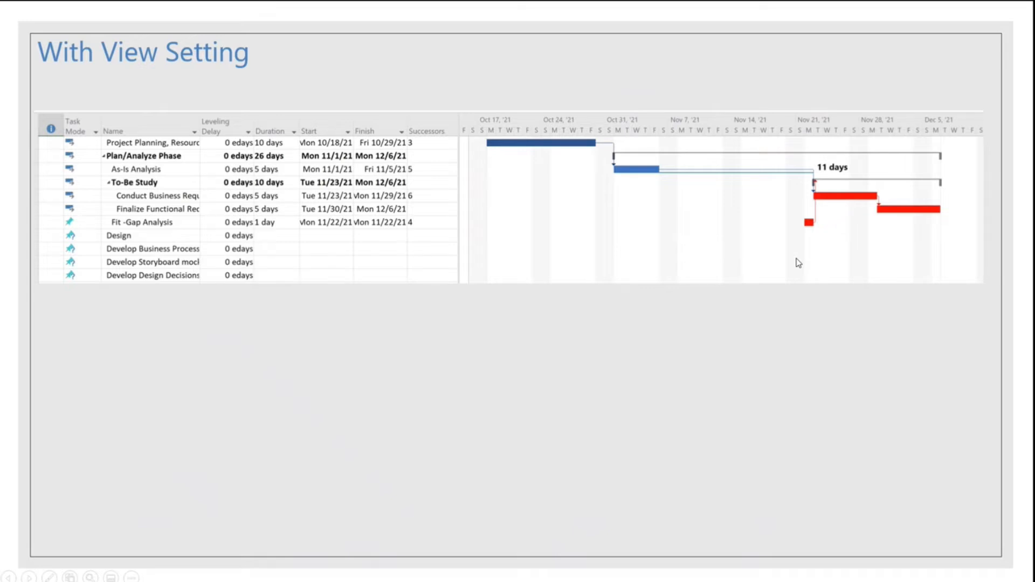
pyautogui.press('Right')
pyautogui.press('Right')
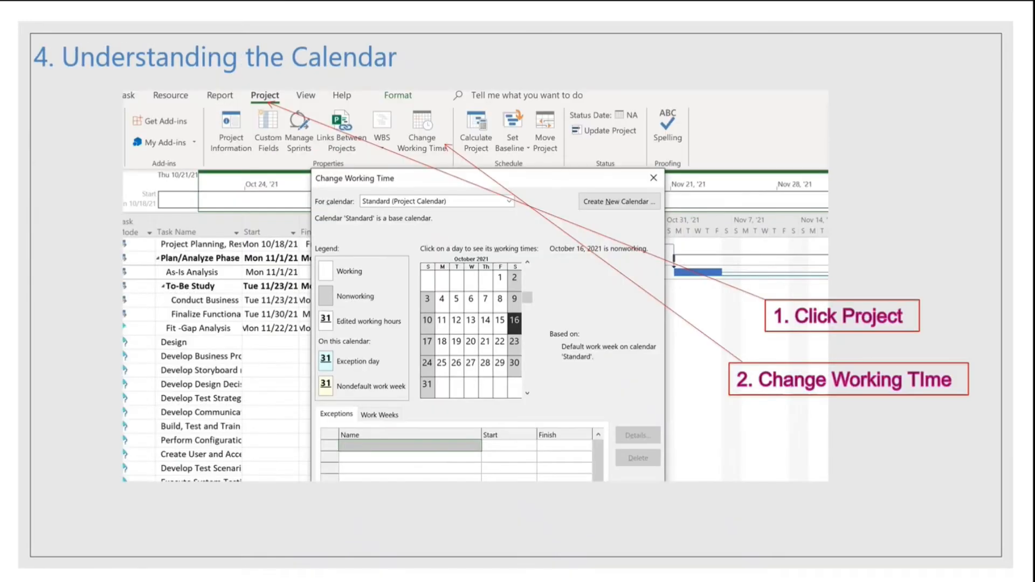
pyautogui.press('Left')
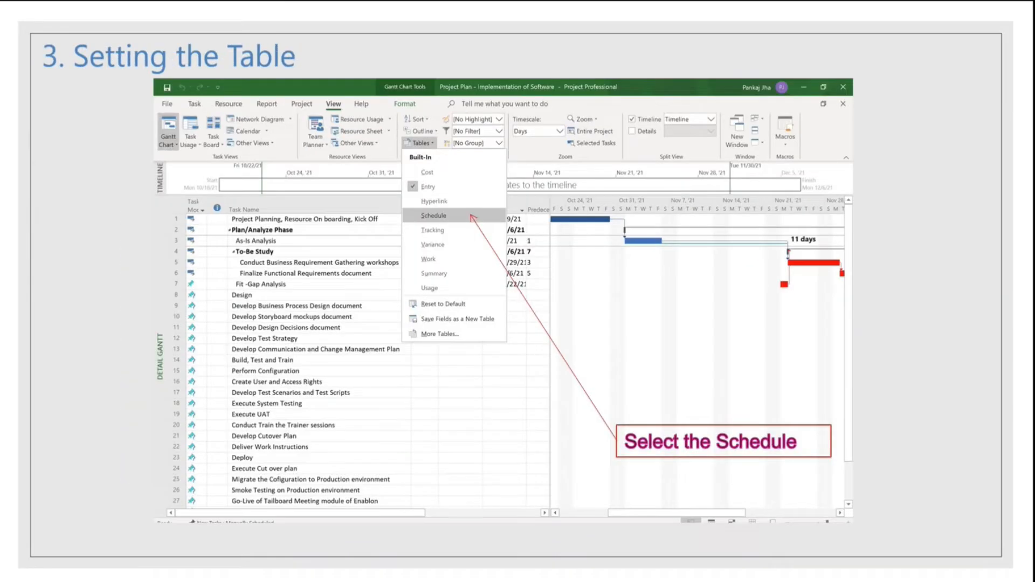
pyautogui.press('Left')
pyautogui.press('Right')
pyautogui.click(450, 221)
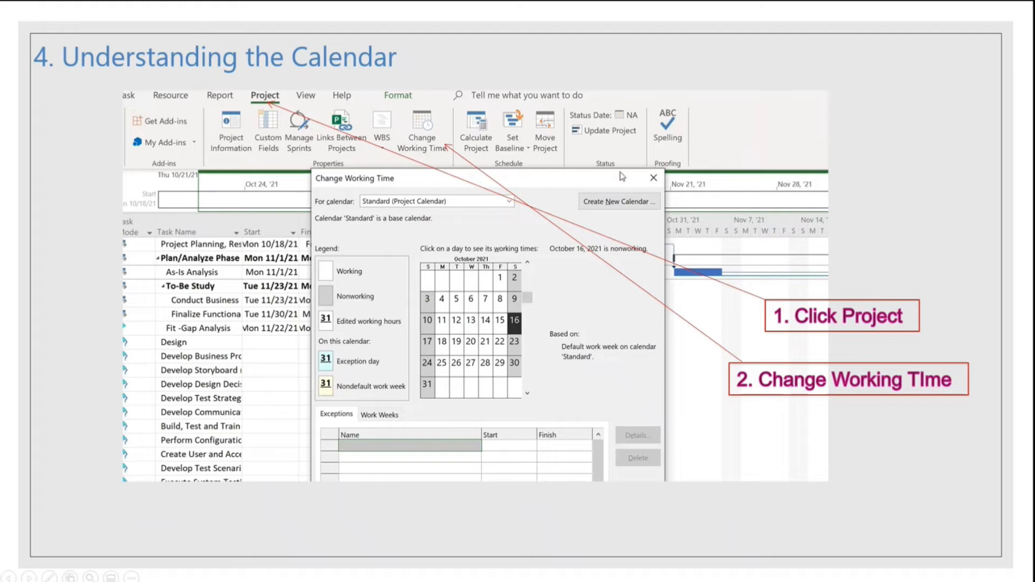
pyautogui.click(543, 381)
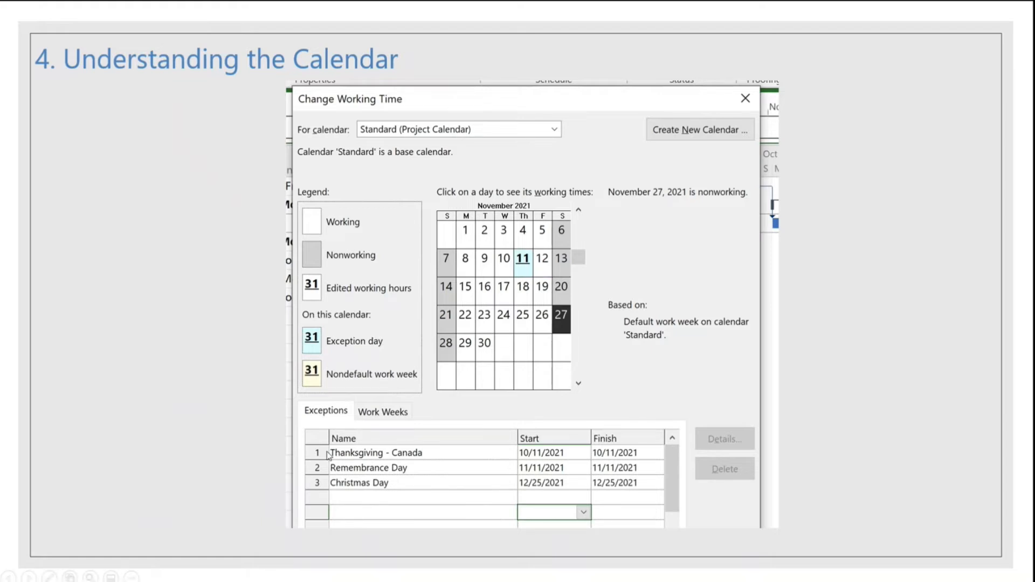
pyautogui.click(452, 456)
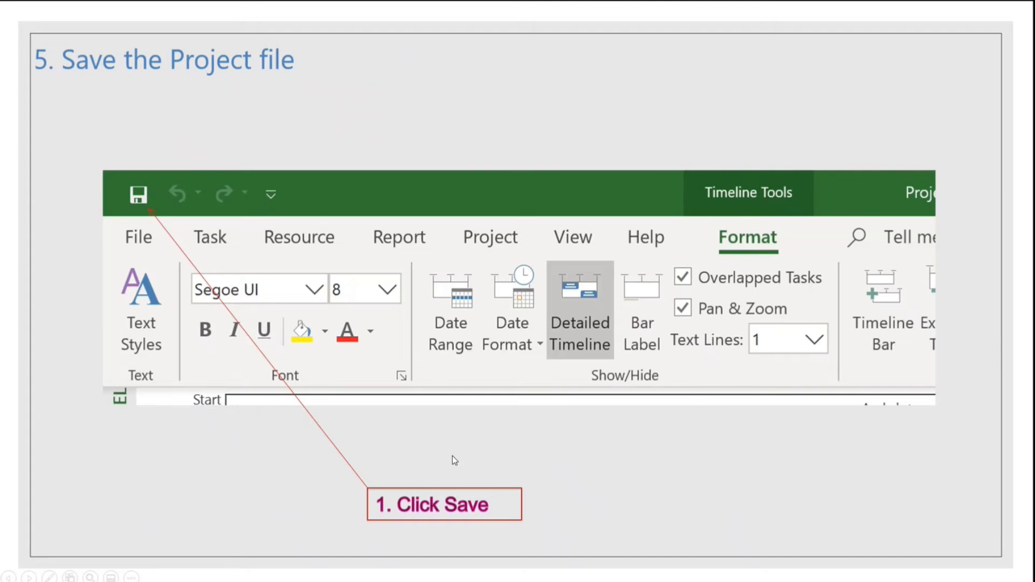
pyautogui.click(133, 201)
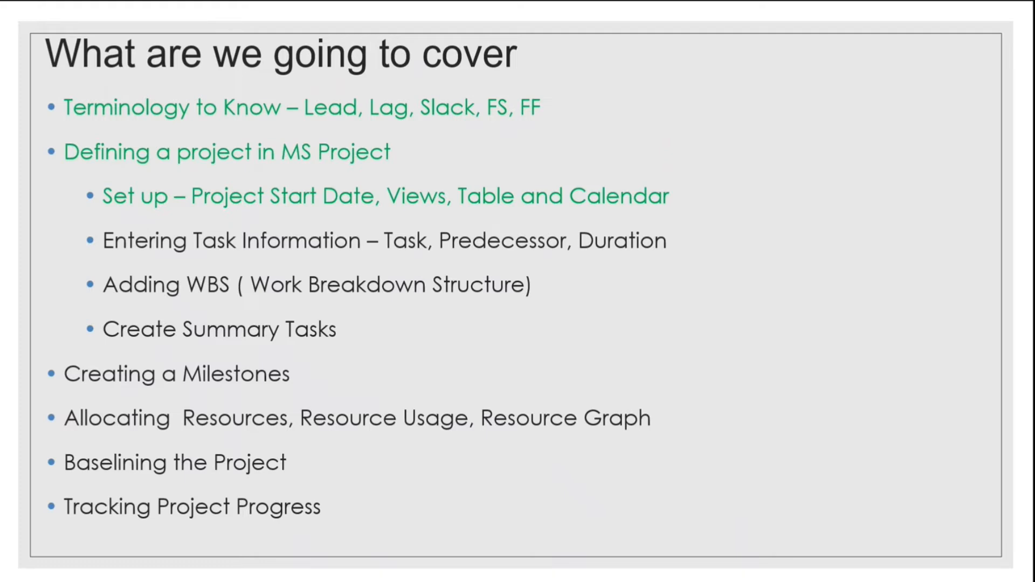
pyautogui.click(626, 250)
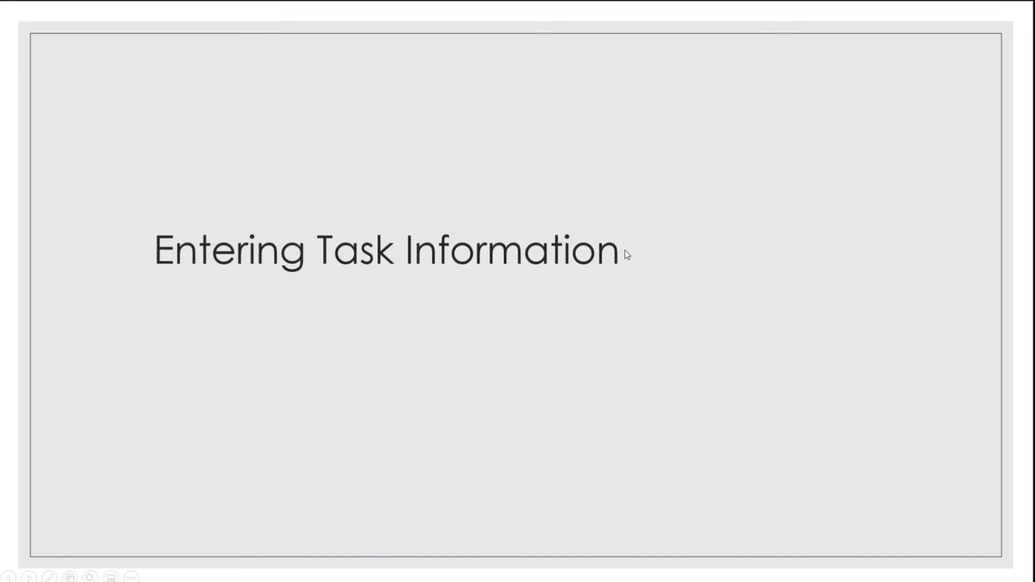
pyautogui.click(627, 255)
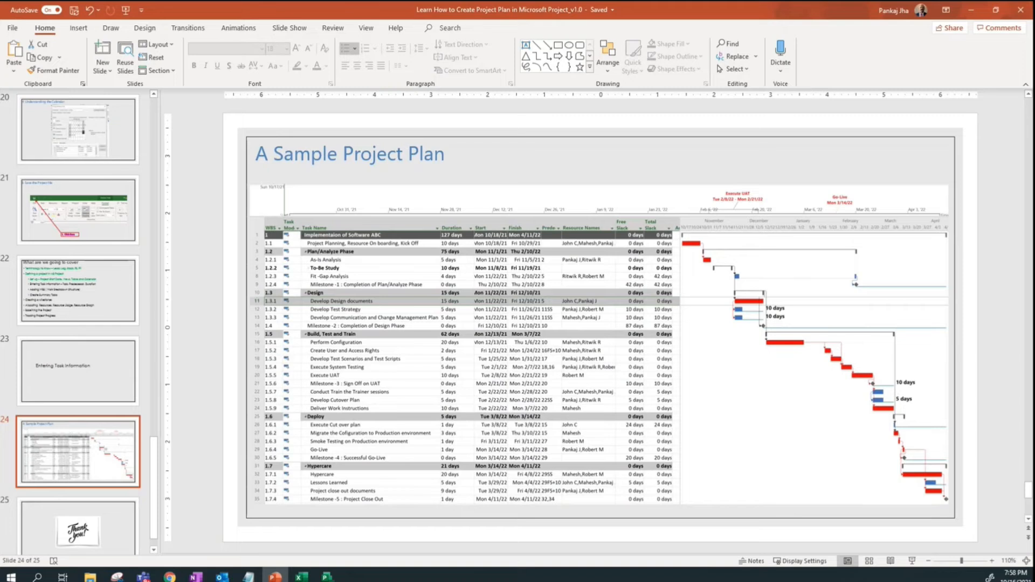
# Switch to Microsoft Project and set the project's start date to Mon 10/18/2021, keeping it scheduled from Project Start Date
pyautogui.click(333, 578)
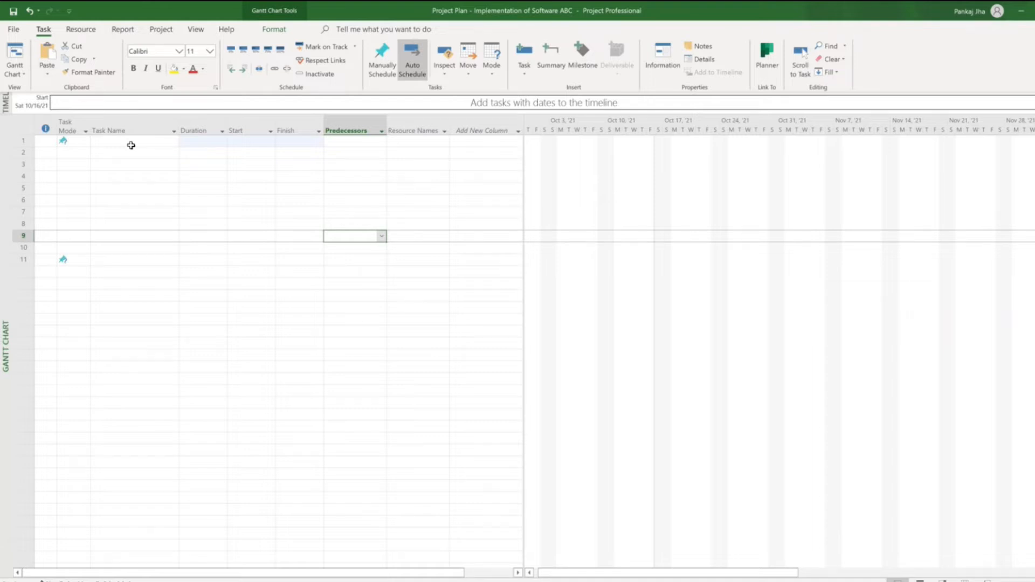
pyautogui.click(161, 30)
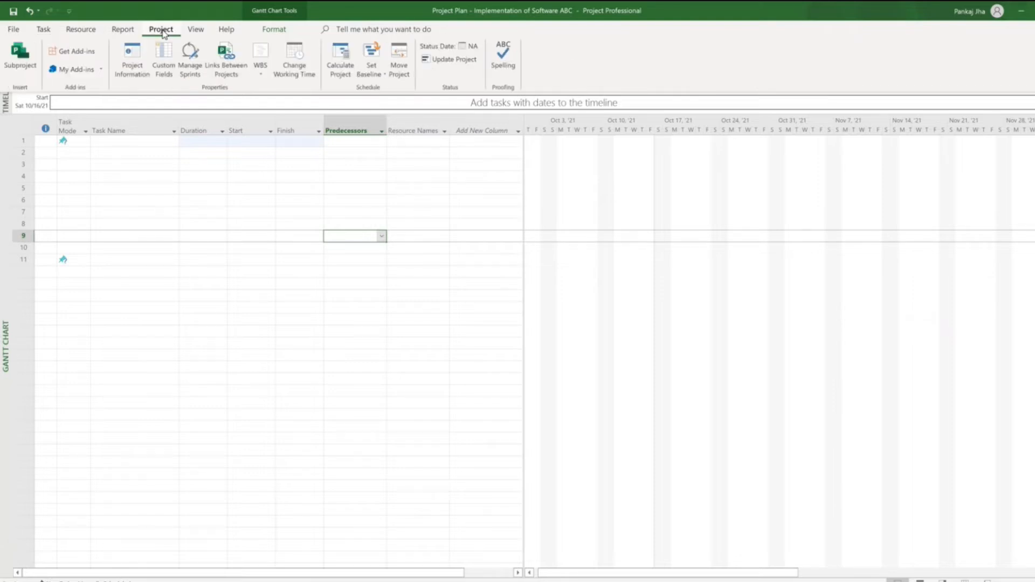
pyautogui.click(135, 65)
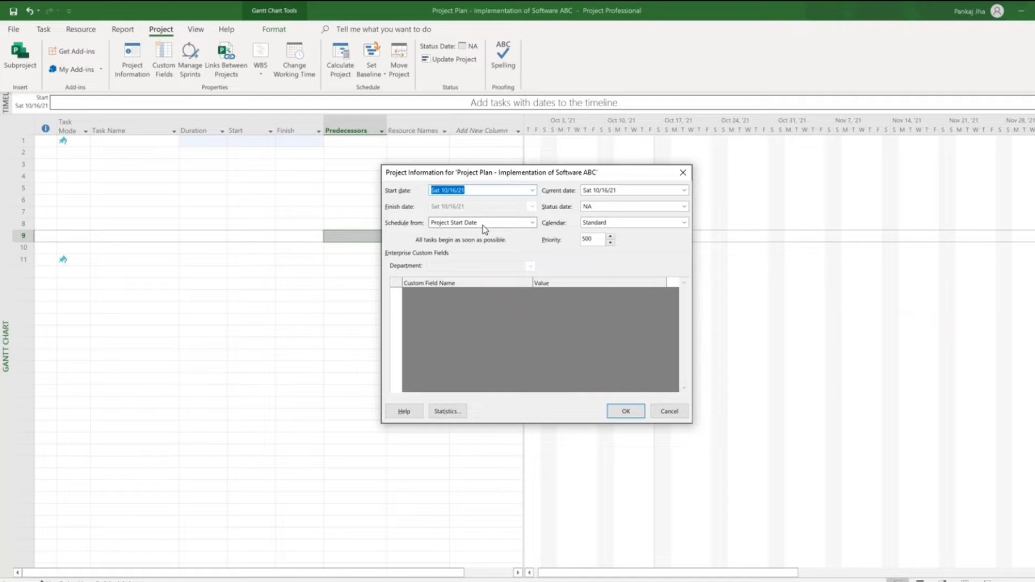
pyautogui.click(455, 222)
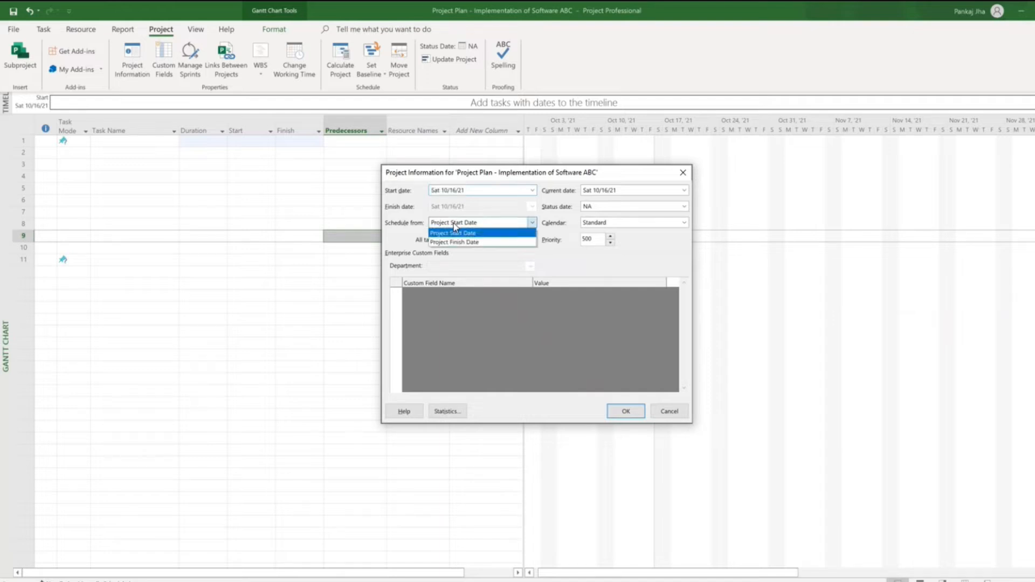
pyautogui.click(454, 222)
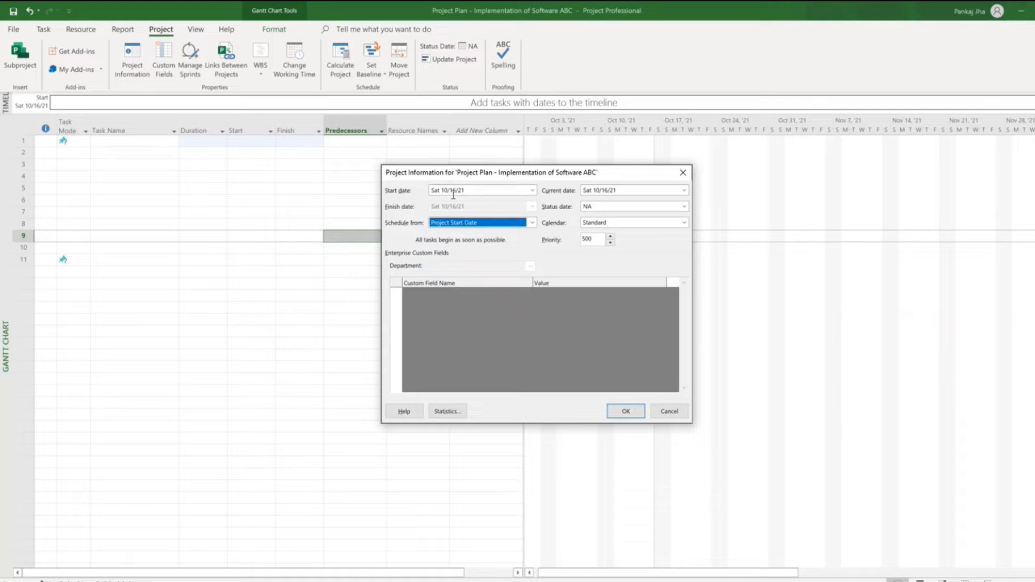
pyautogui.click(533, 190)
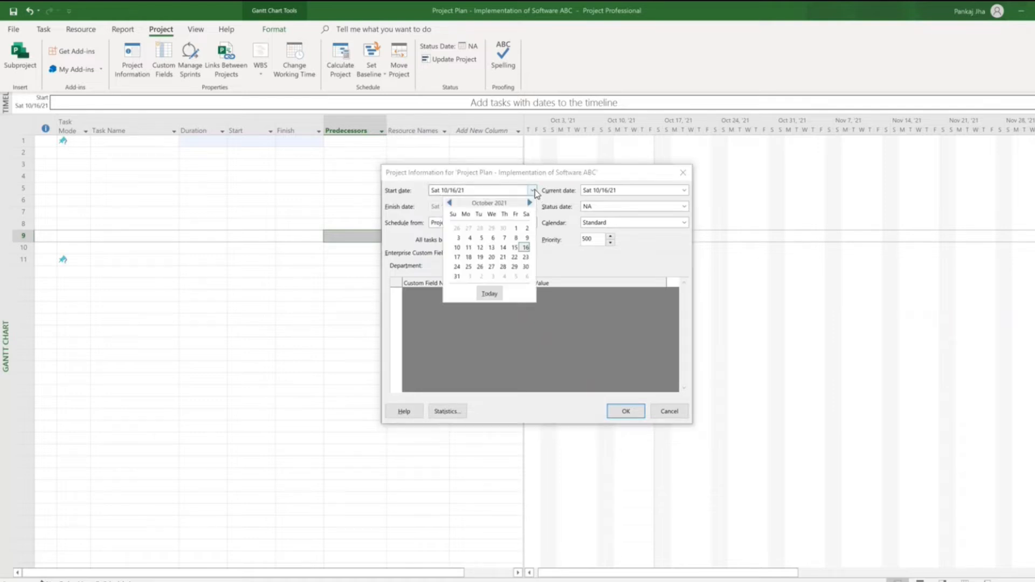
pyautogui.click(469, 259)
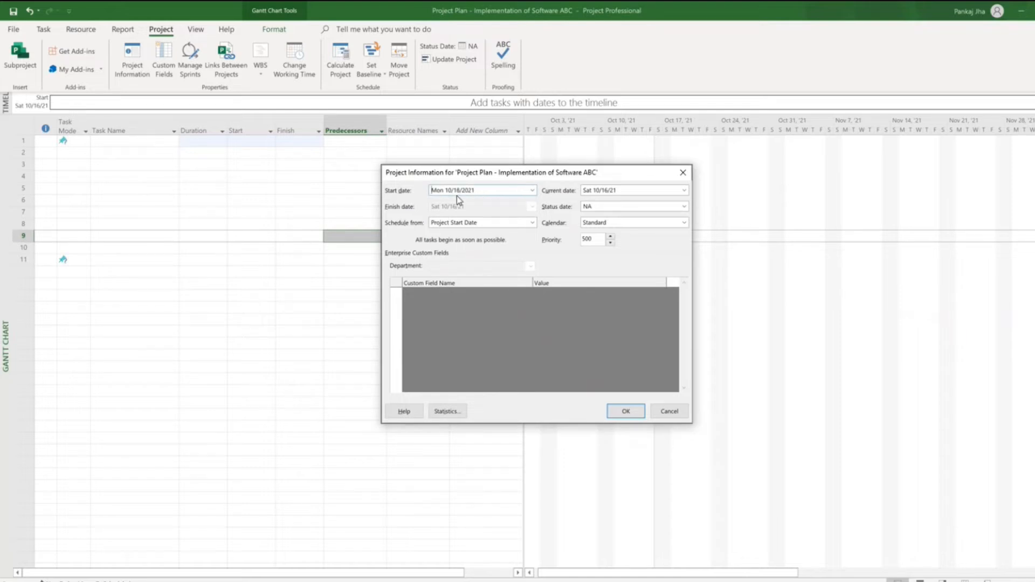
pyautogui.click(624, 413)
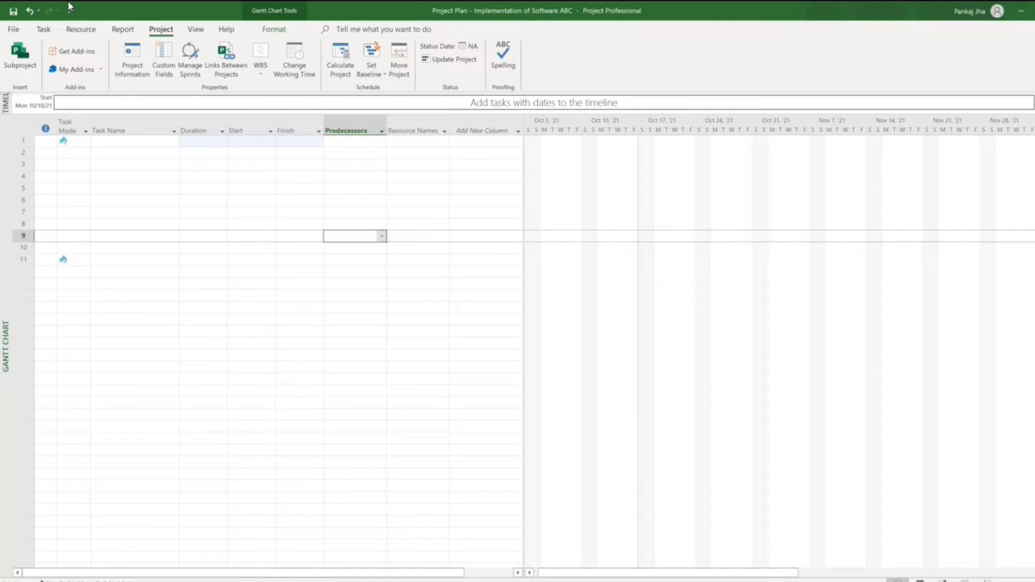
# Switch the project to the Detail Gantt view and apply the Schedule table
pyautogui.click(195, 30)
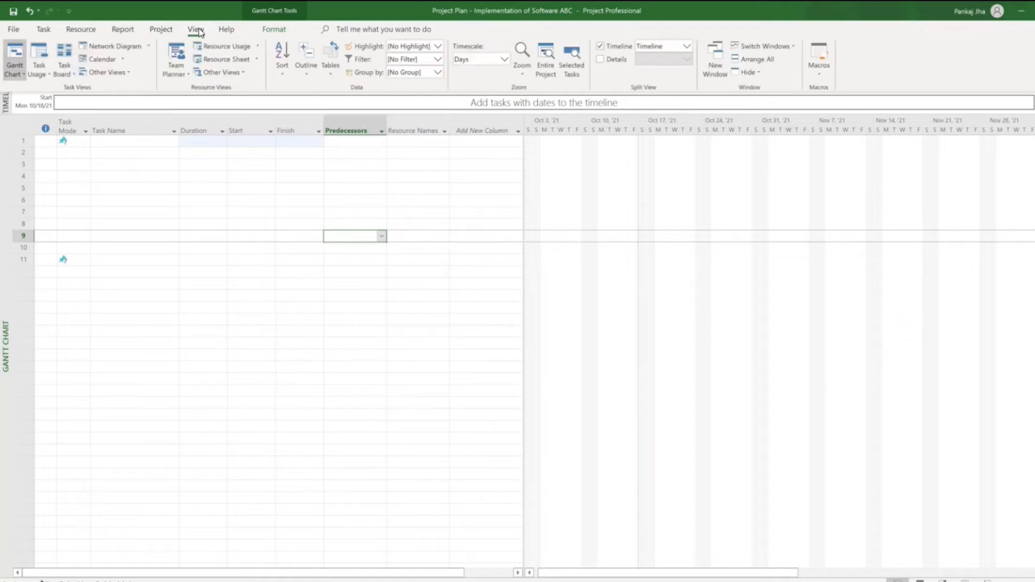
pyautogui.click(23, 76)
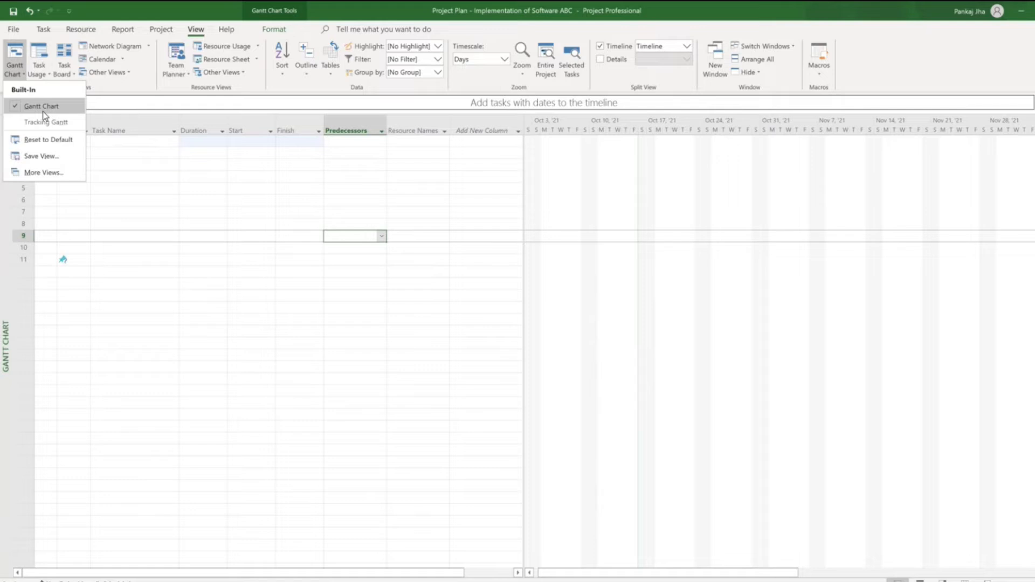
pyautogui.click(38, 174)
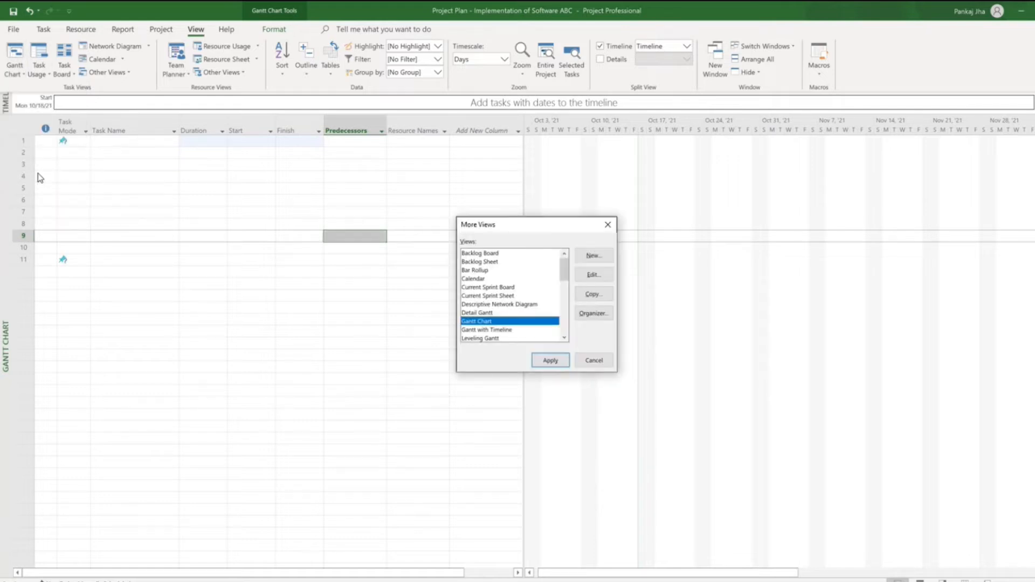
pyautogui.click(481, 315)
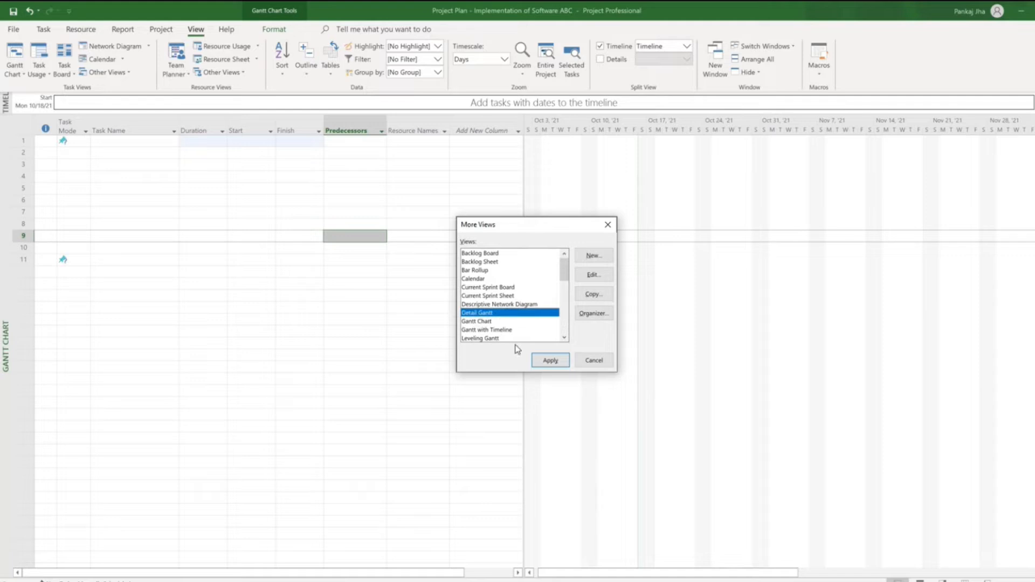
pyautogui.click(549, 362)
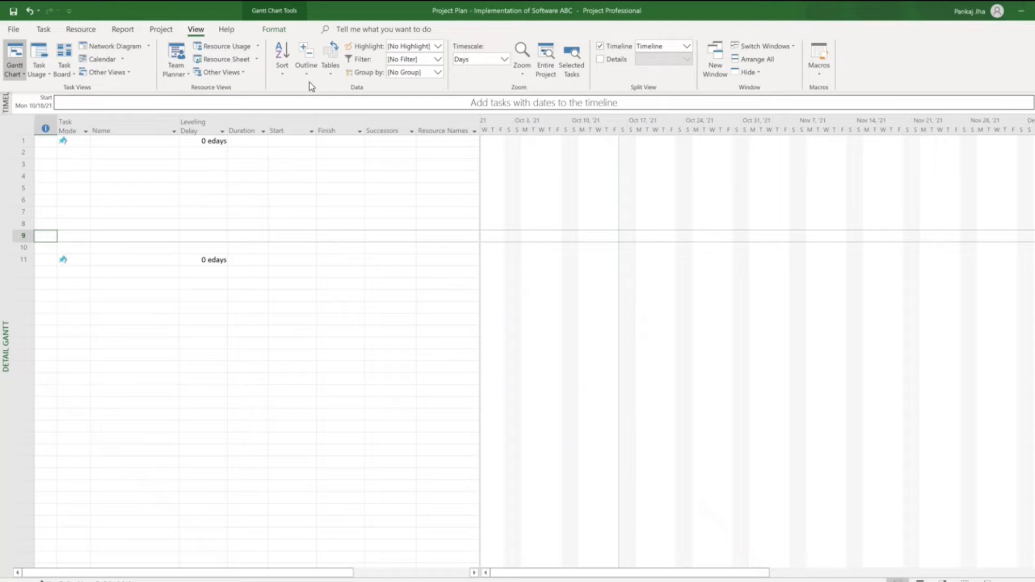
pyautogui.click(331, 75)
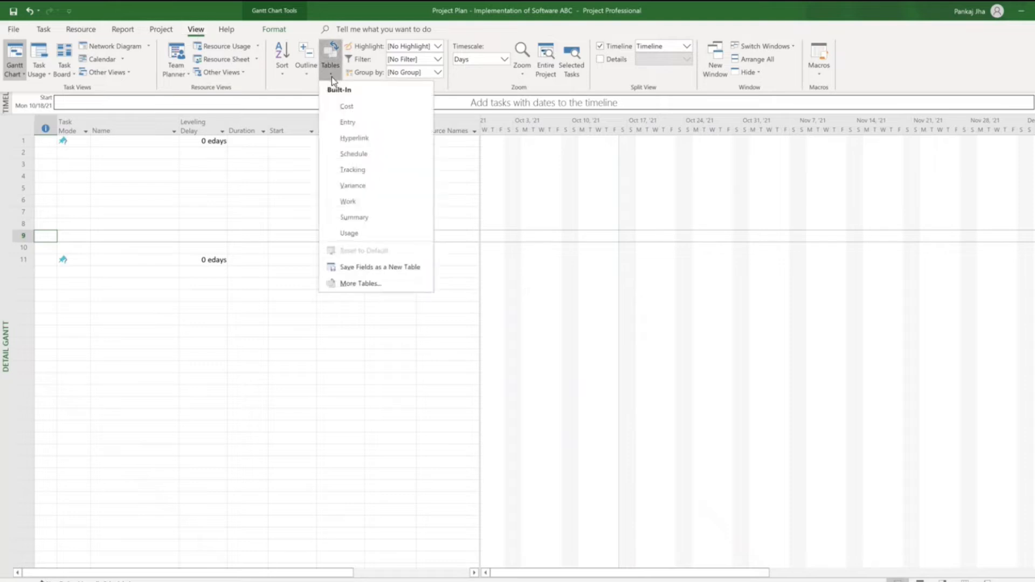
pyautogui.click(361, 154)
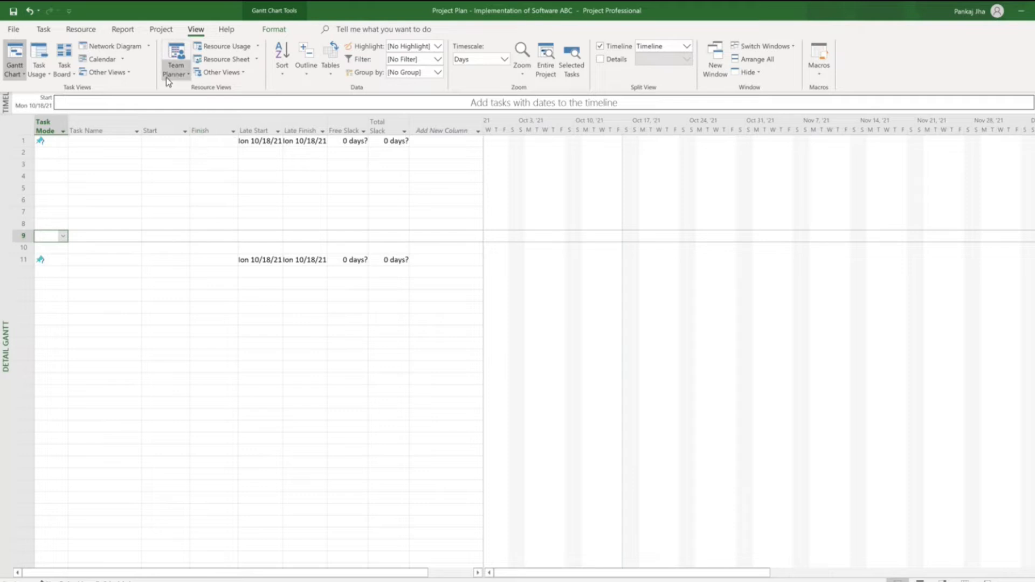
# Add a Remembrance Day exception on 11/11/2021 to the Standard project calendar's working time
pyautogui.click(161, 30)
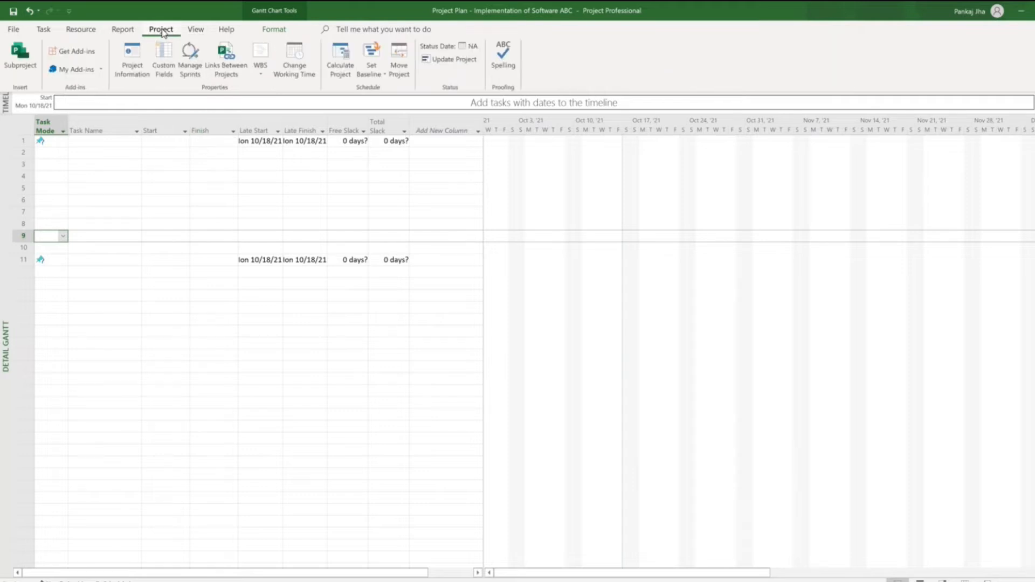
pyautogui.click(297, 69)
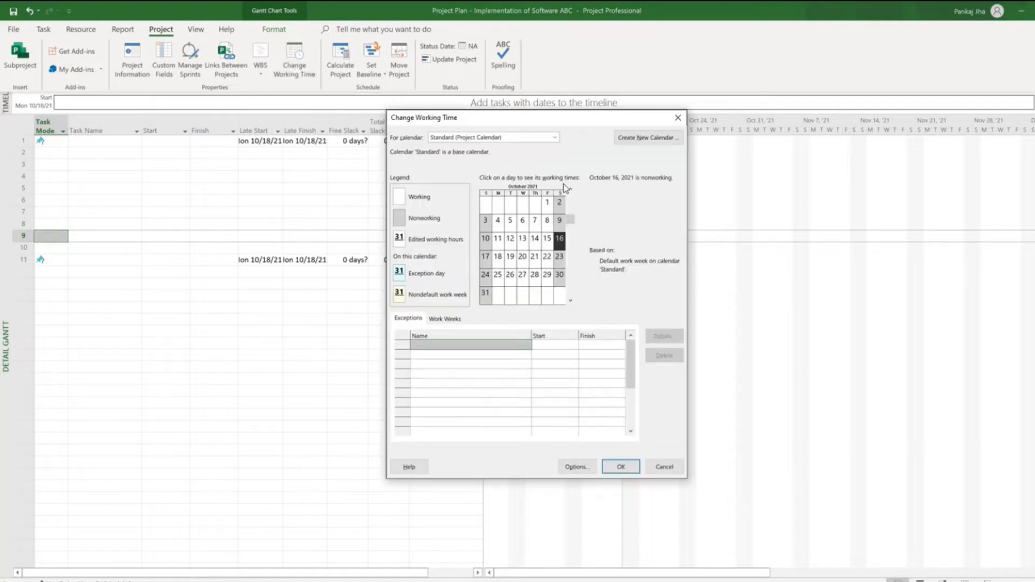
pyautogui.click(571, 301)
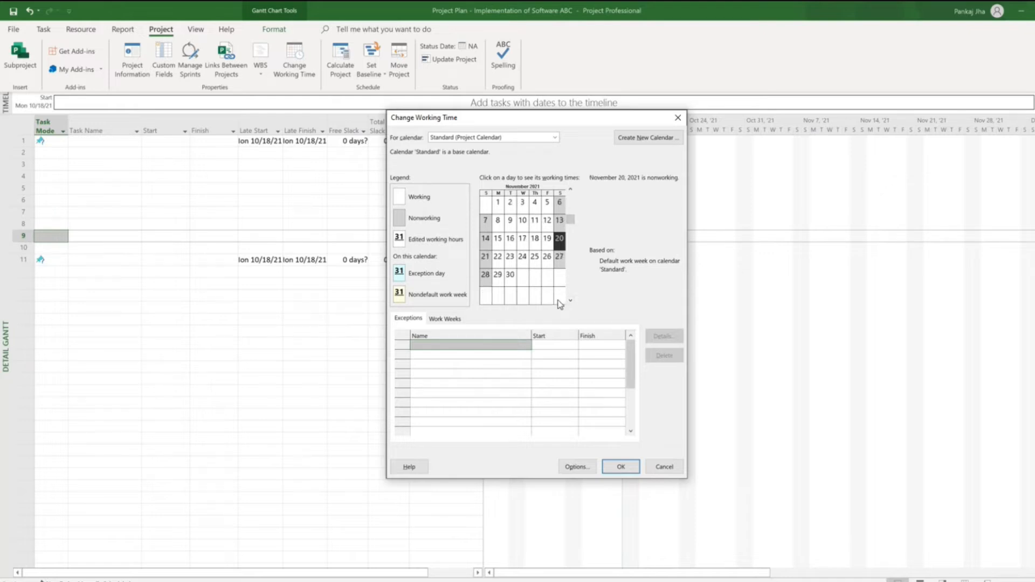
pyautogui.click(538, 226)
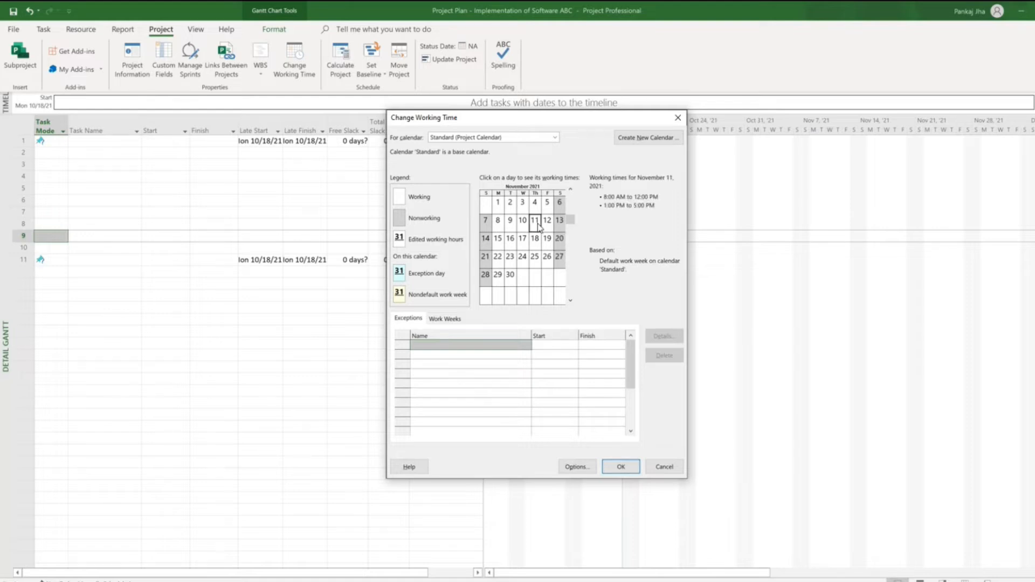
pyautogui.click(474, 347)
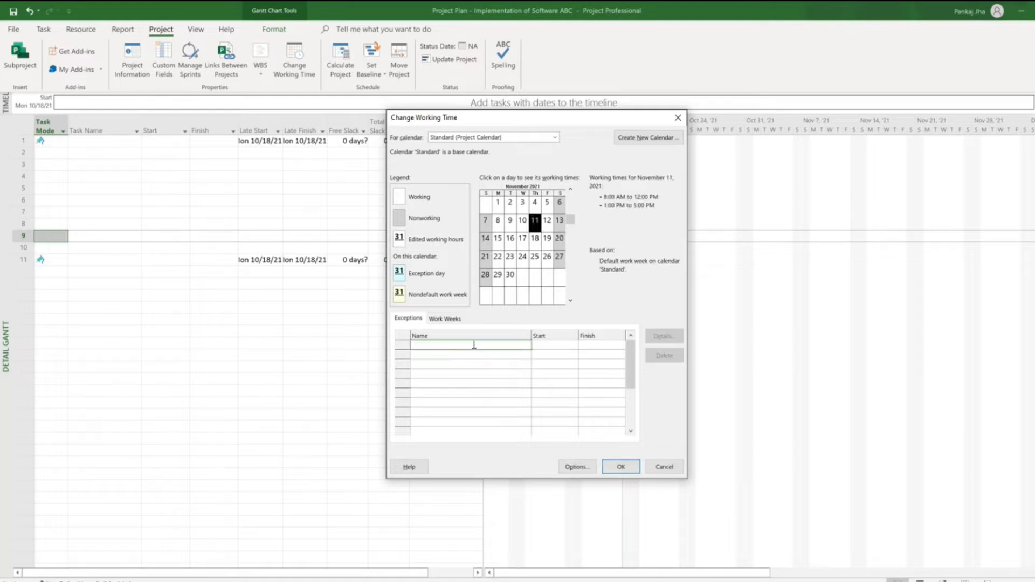
pyautogui.write('Remembrance Day')
pyautogui.click(528, 358)
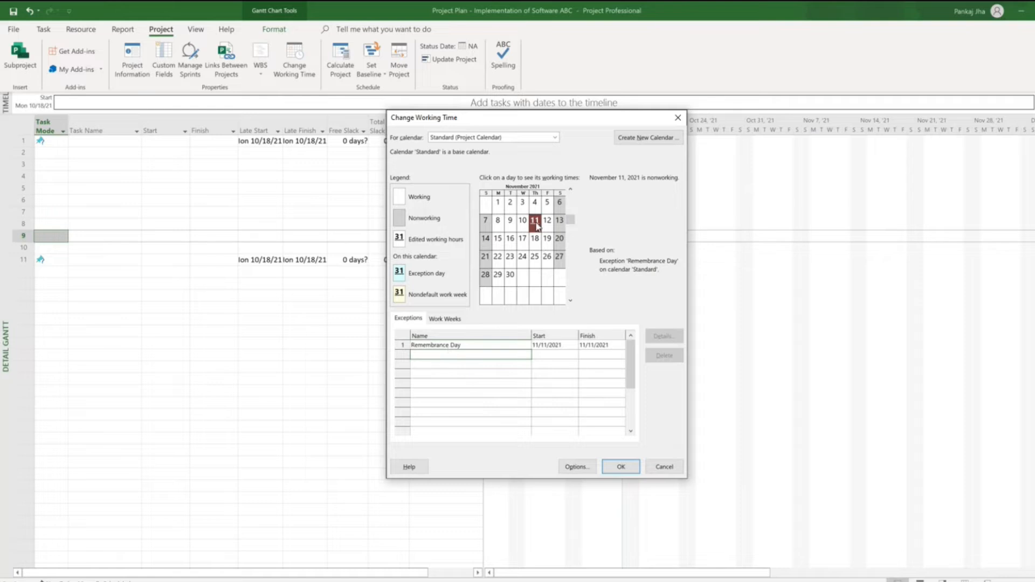
pyautogui.click(459, 346)
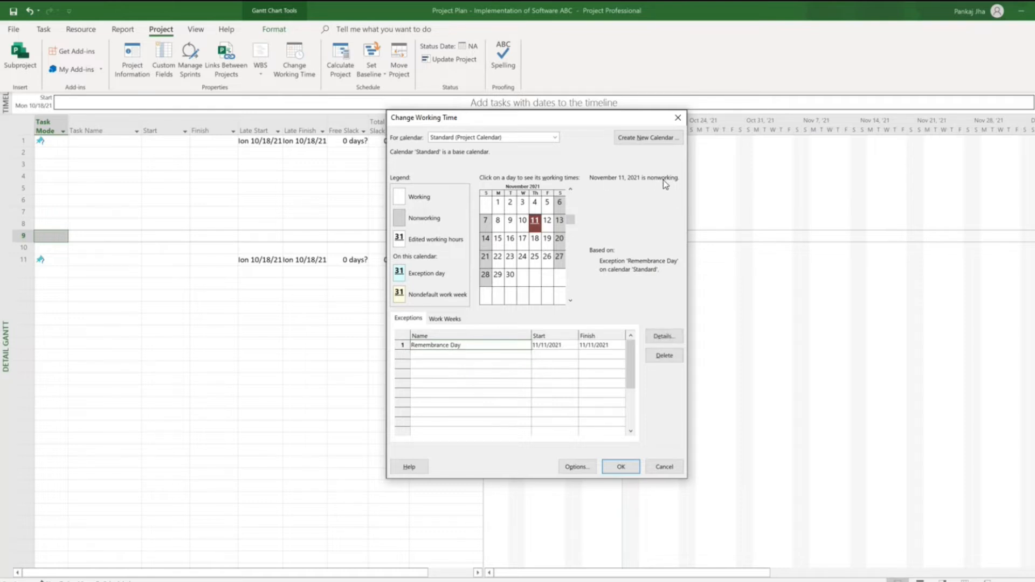
# Add a second calendar exception named Christmas Day, dated 12/25/2021
pyautogui.click(478, 356)
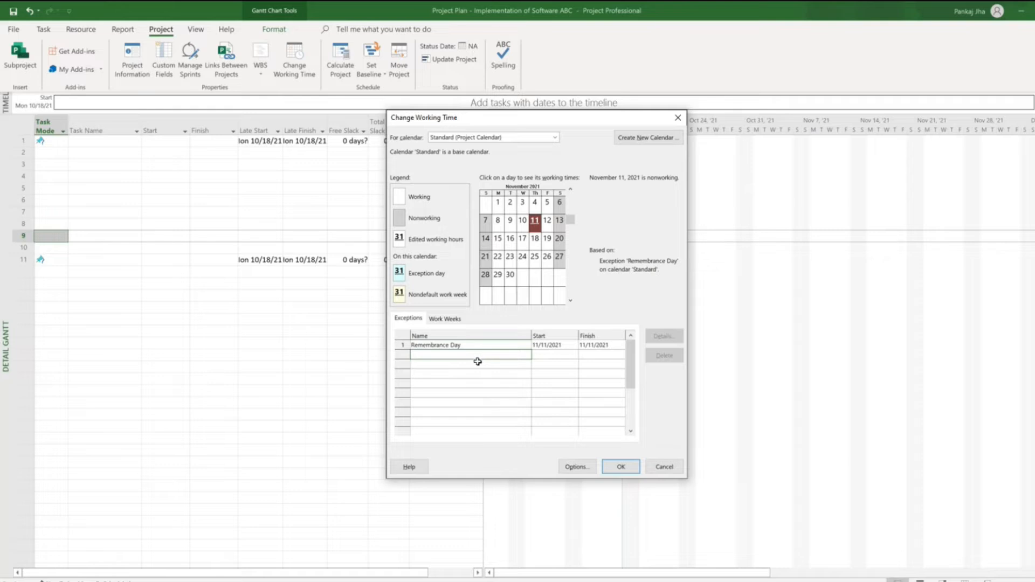
pyautogui.write('Che')
pyautogui.write('i')
pyautogui.write('is')
pyautogui.click(550, 356)
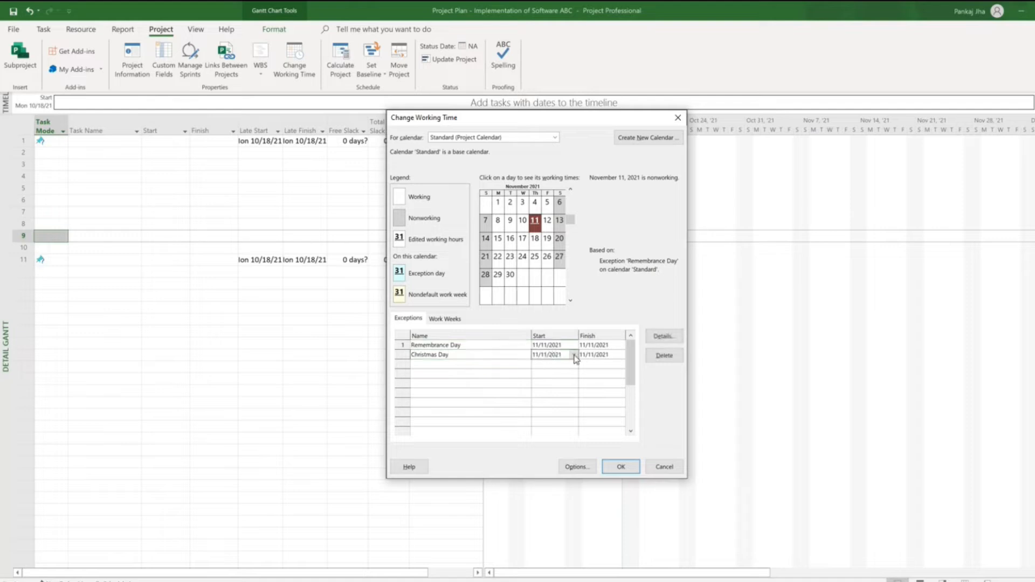
pyautogui.click(573, 355)
pyautogui.click(571, 366)
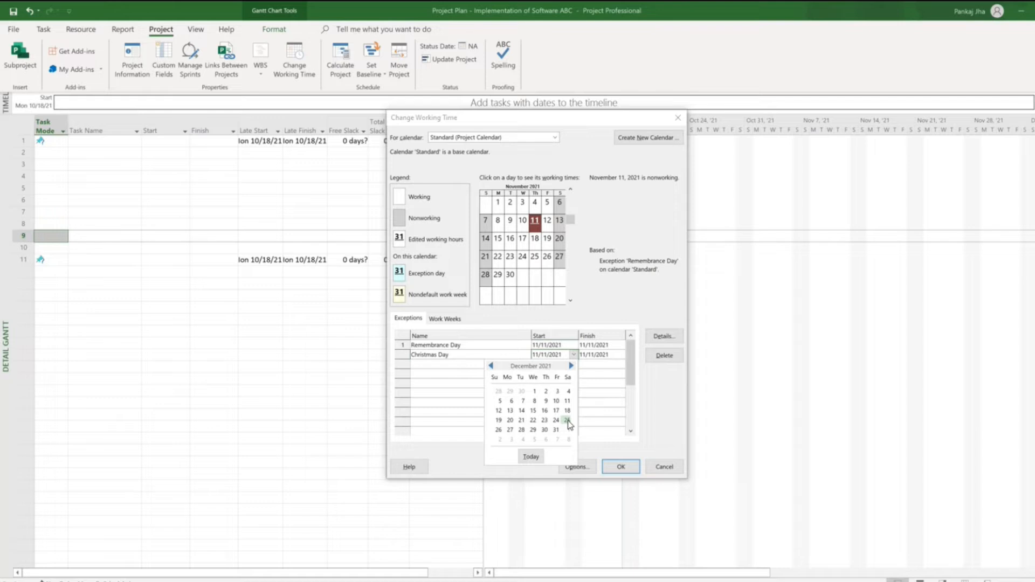
pyautogui.click(568, 420)
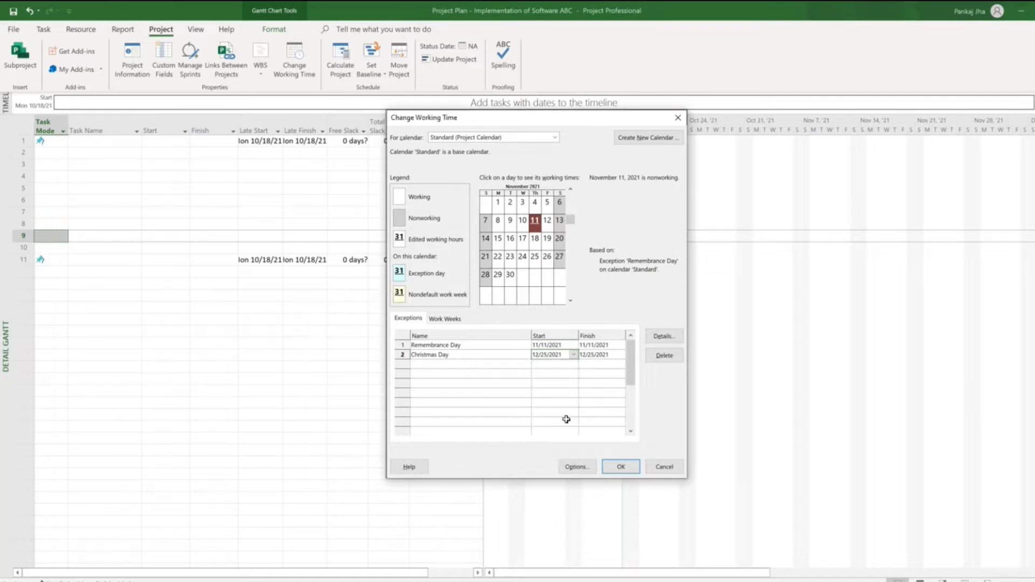
pyautogui.click(560, 393)
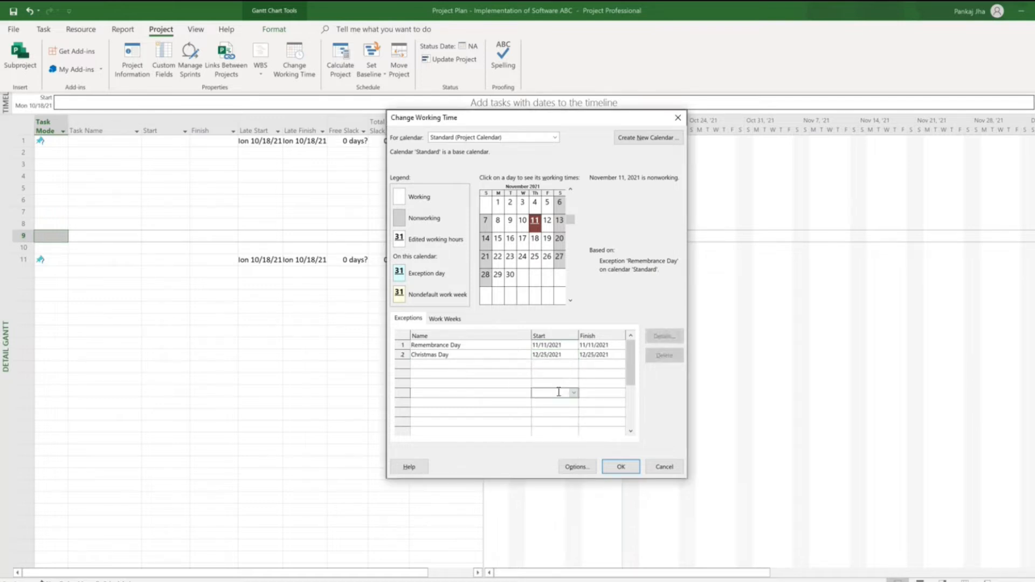
# Add a third calendar exception named New Year Day and set its date to 1/3/2022
pyautogui.click(450, 362)
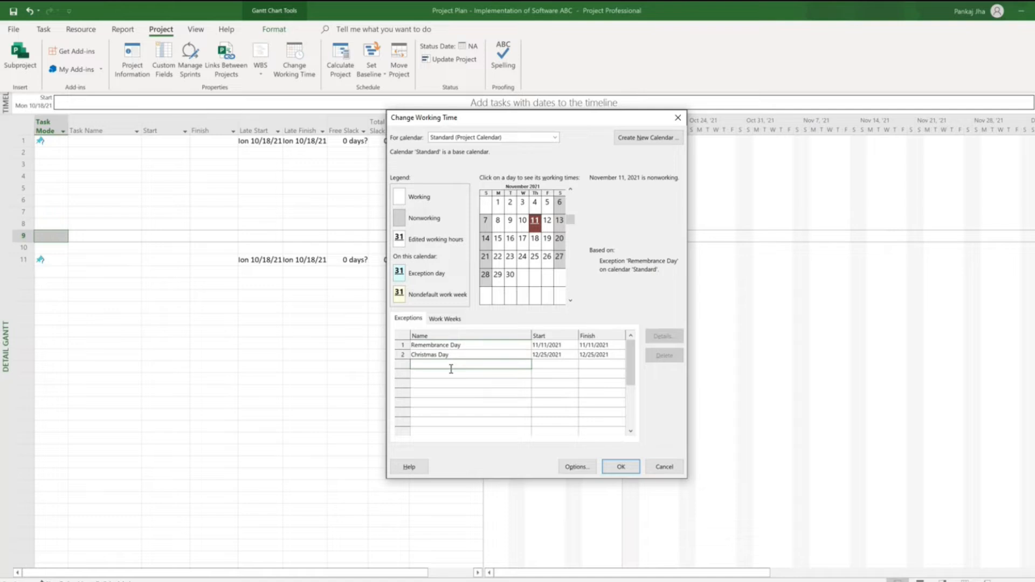
pyautogui.write('New Year Day')
pyautogui.click(559, 375)
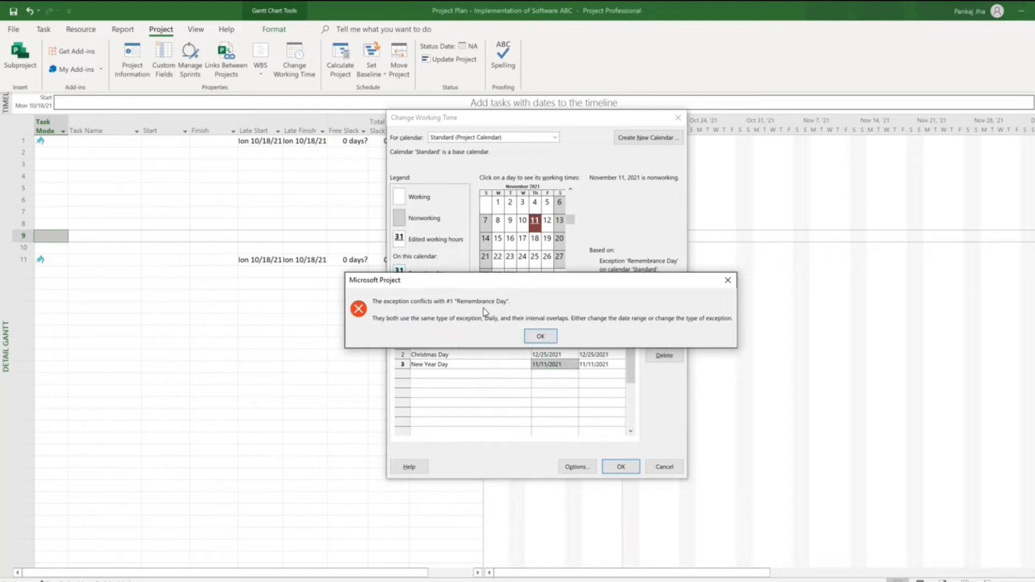
pyautogui.click(728, 283)
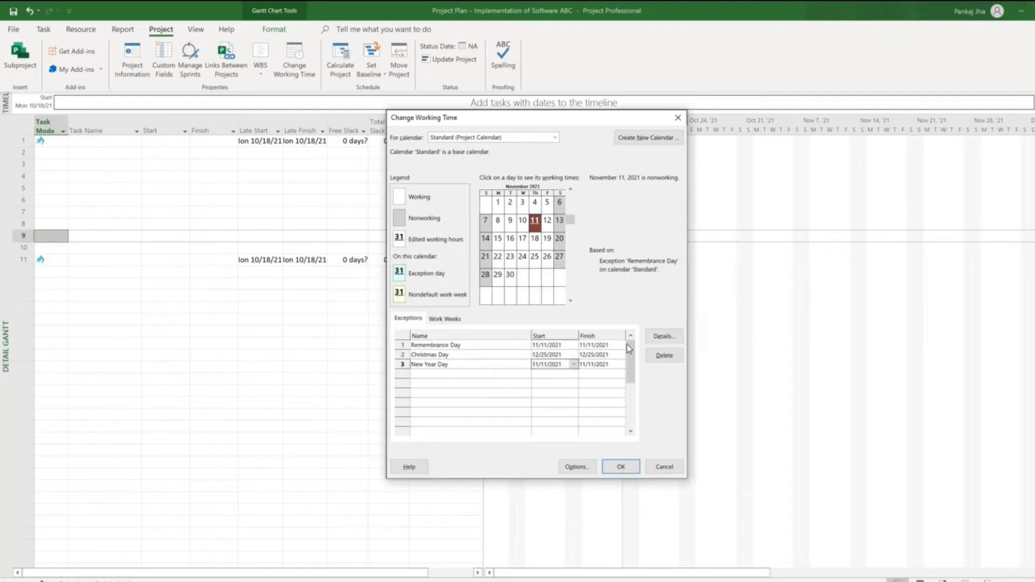
pyautogui.click(575, 365)
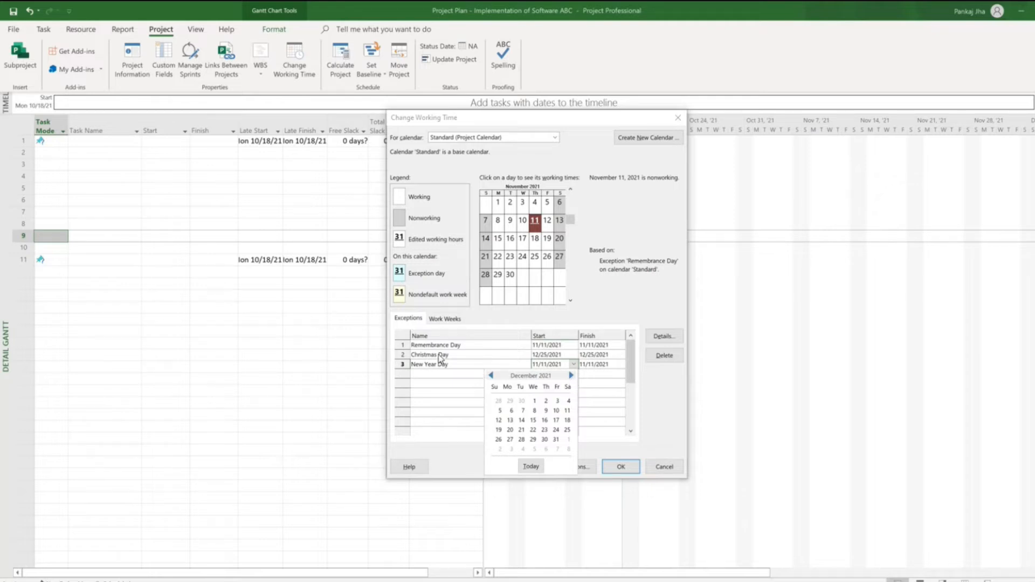
pyautogui.click(572, 375)
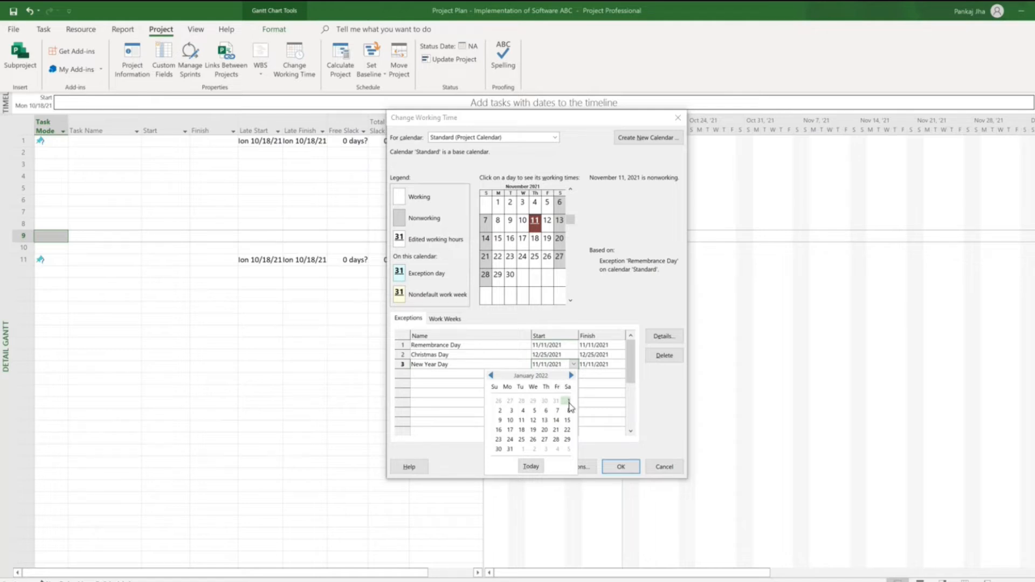
pyautogui.click(512, 412)
pyautogui.click(523, 402)
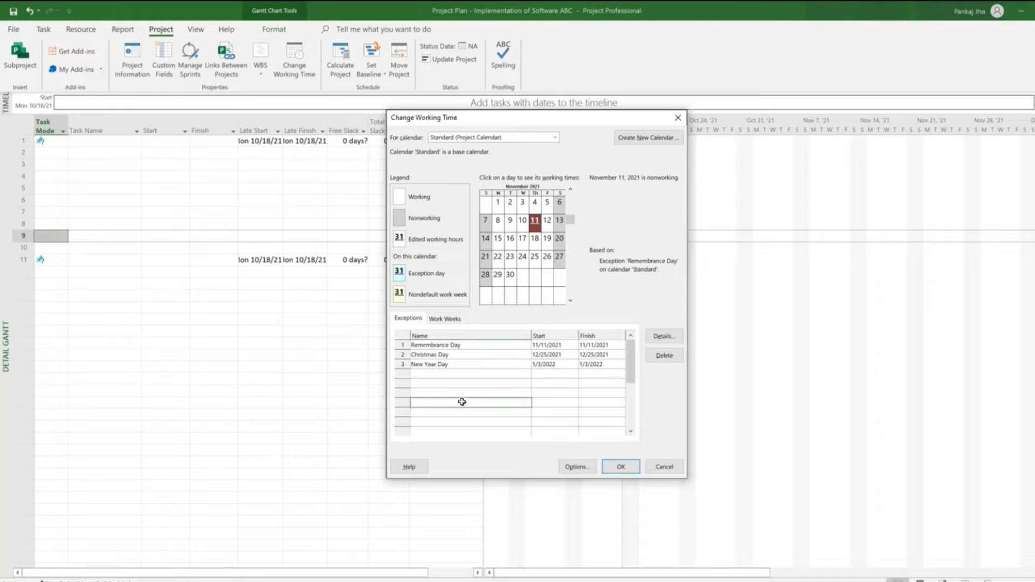
# Rename the New Year Day exception as "New Year Day - 3rd Jan"
pyautogui.click(464, 365)
pyautogui.click(462, 365)
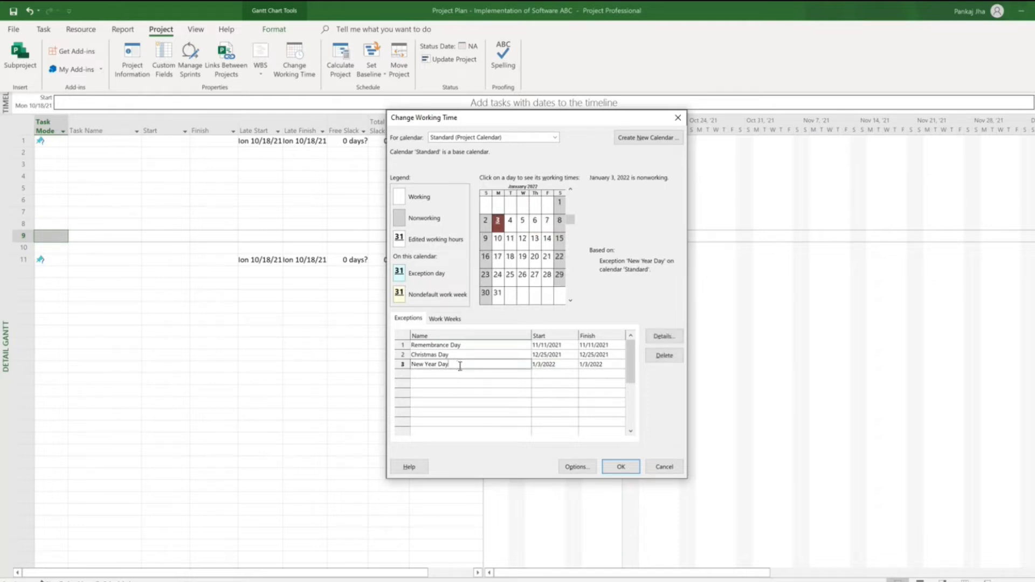
pyautogui.write('- 3 rd Jan')
pyautogui.press('BackSpace')
pyautogui.press('BackSpace')
pyautogui.press('BackSpace')
pyautogui.write('rd Jan')
pyautogui.click(458, 393)
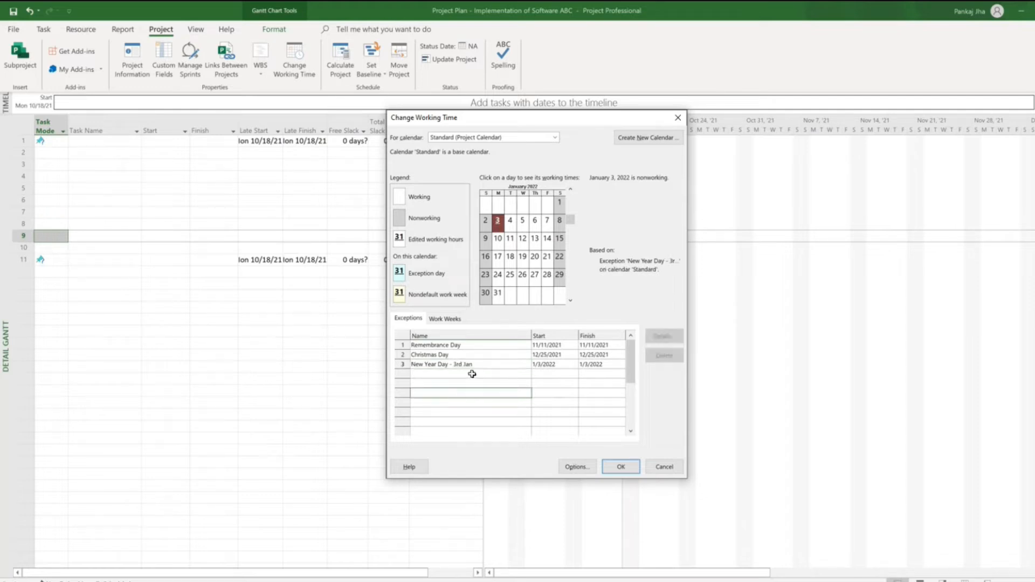
# Check the exception days in the calendar preview, then apply the working time changes and save the project
pyautogui.click(571, 301)
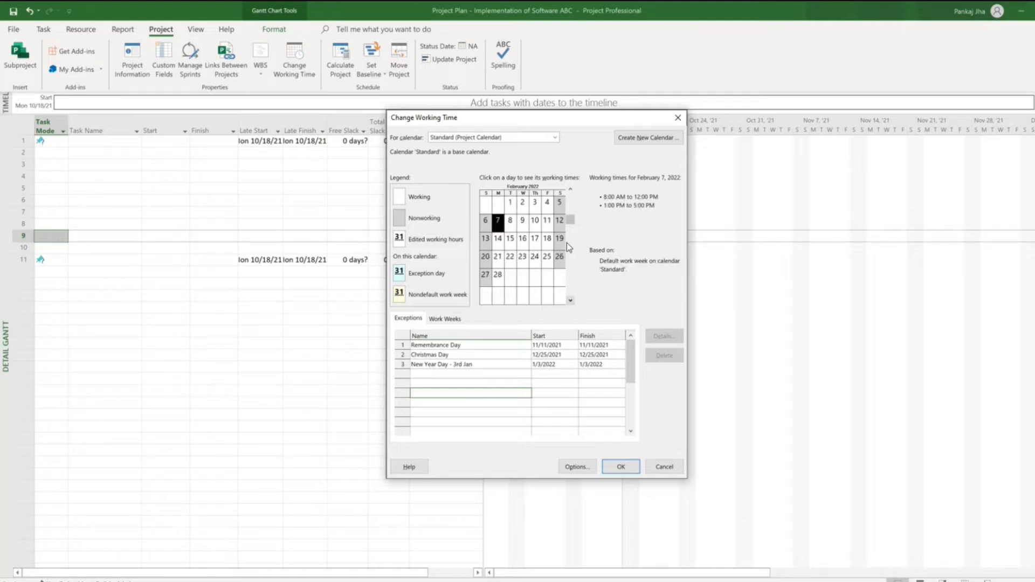
pyautogui.click(571, 190)
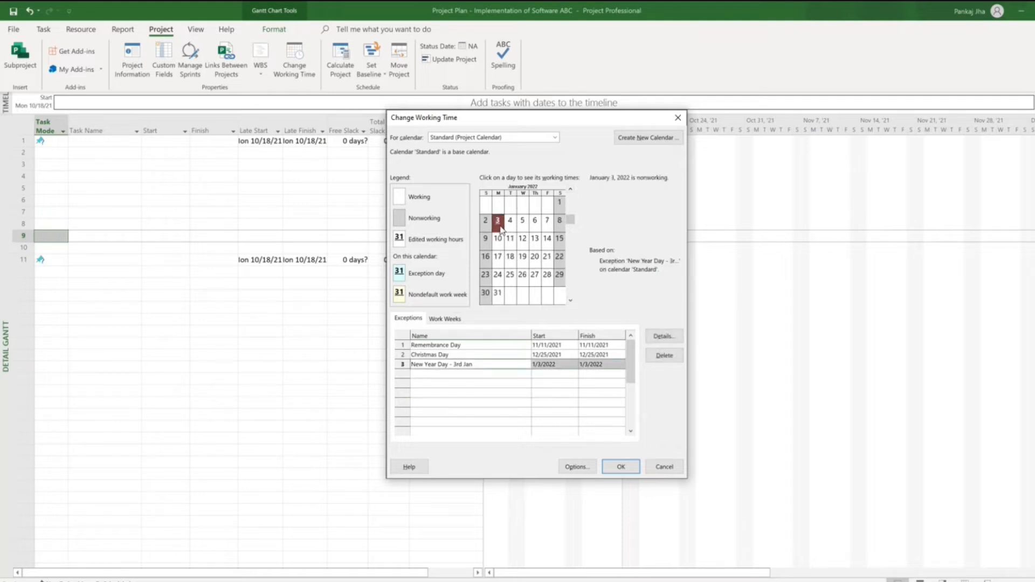
pyautogui.click(571, 190)
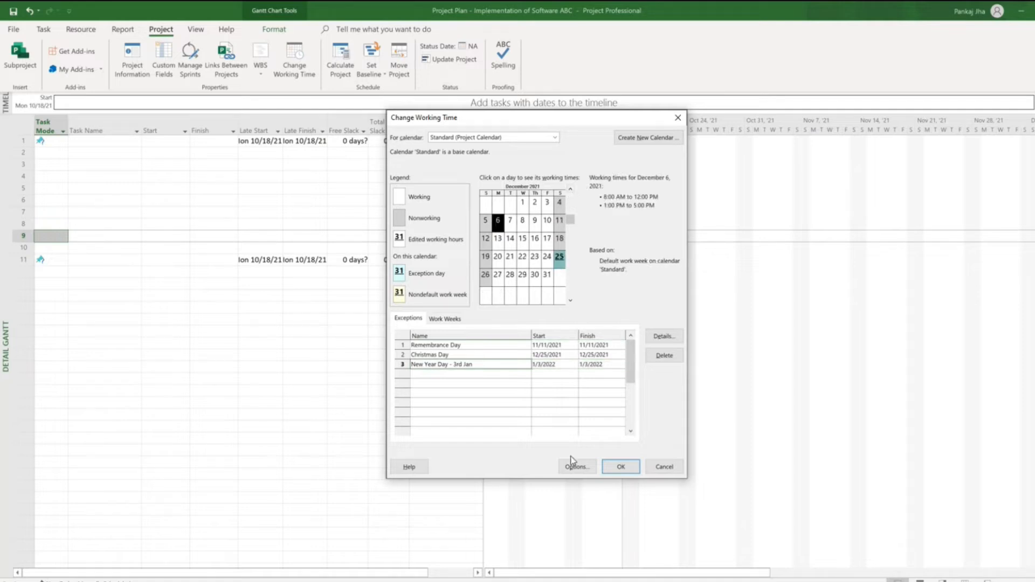
pyautogui.click(625, 471)
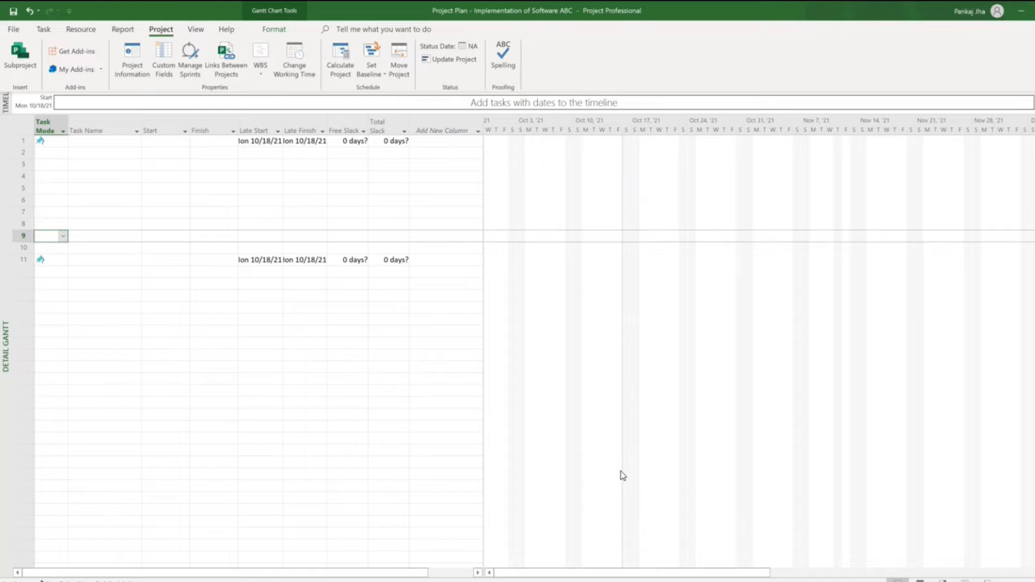
pyautogui.click(13, 12)
# Delete the leftover unnamed task rows 1 to 11 so the task table is empty
pyautogui.click(262, 142)
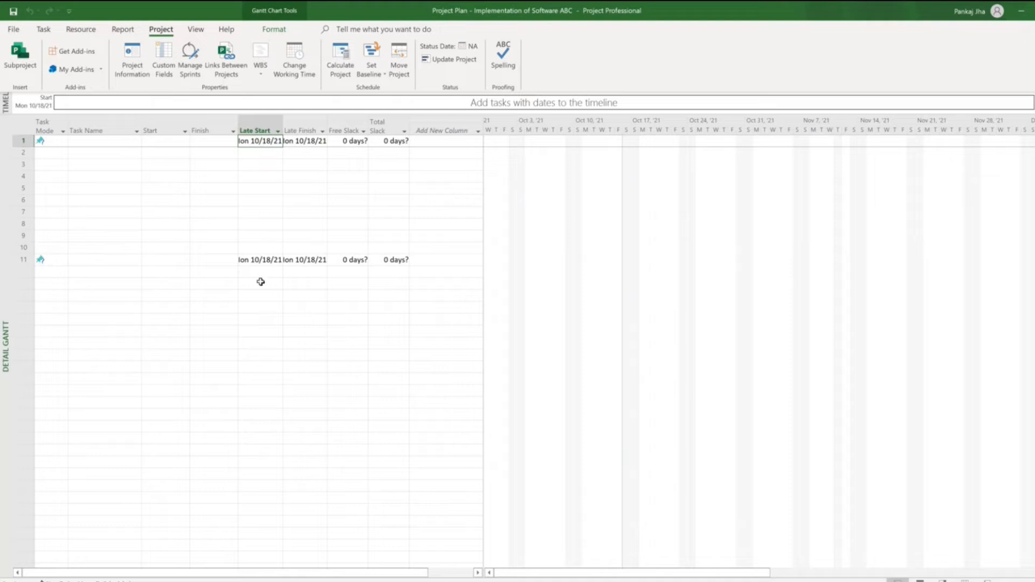
pyautogui.click(263, 261)
pyautogui.click(263, 294)
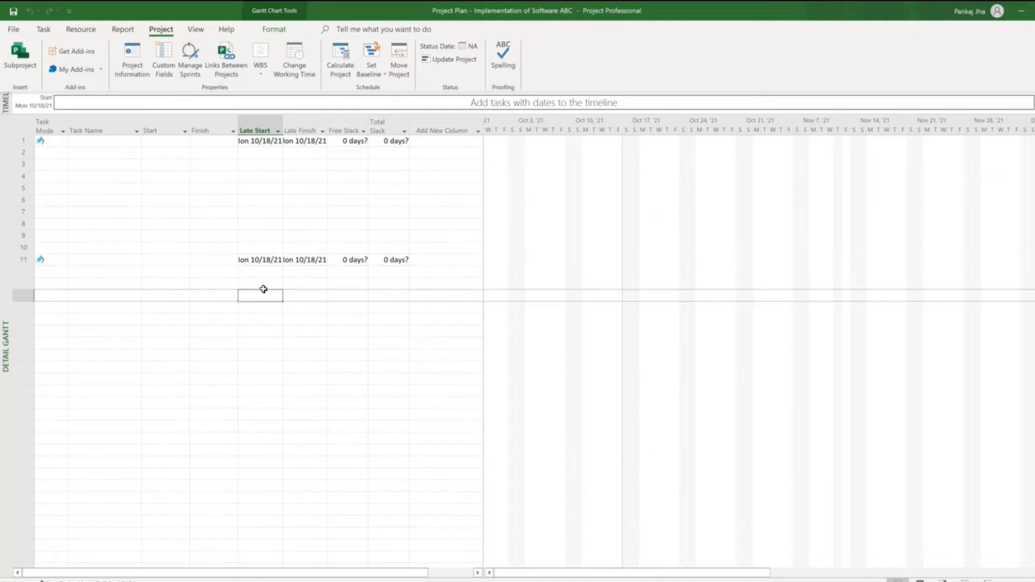
pyautogui.click(258, 124)
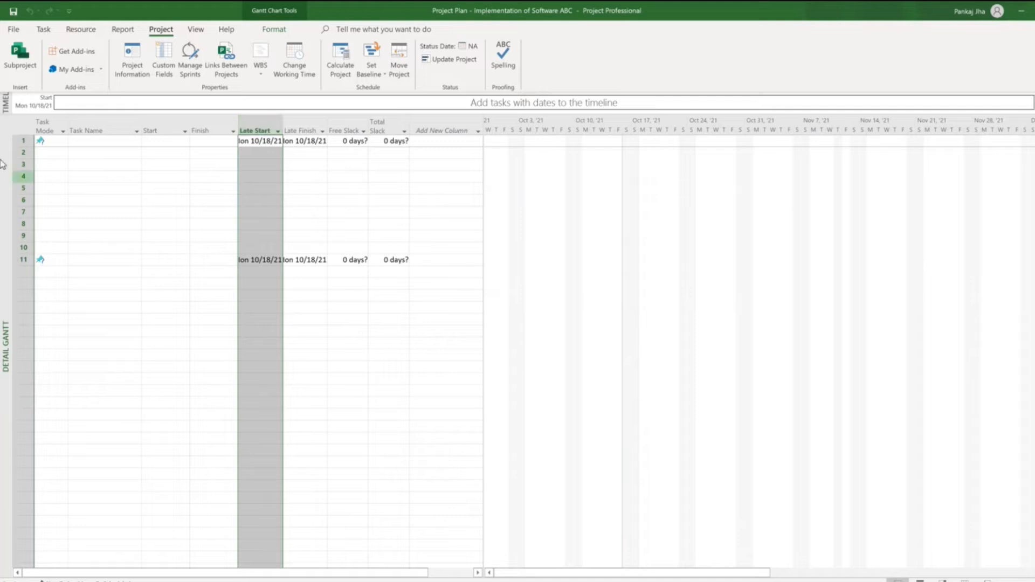
pyautogui.click(24, 141)
pyautogui.moveTo(25, 143); pyautogui.dragTo(35, 248)
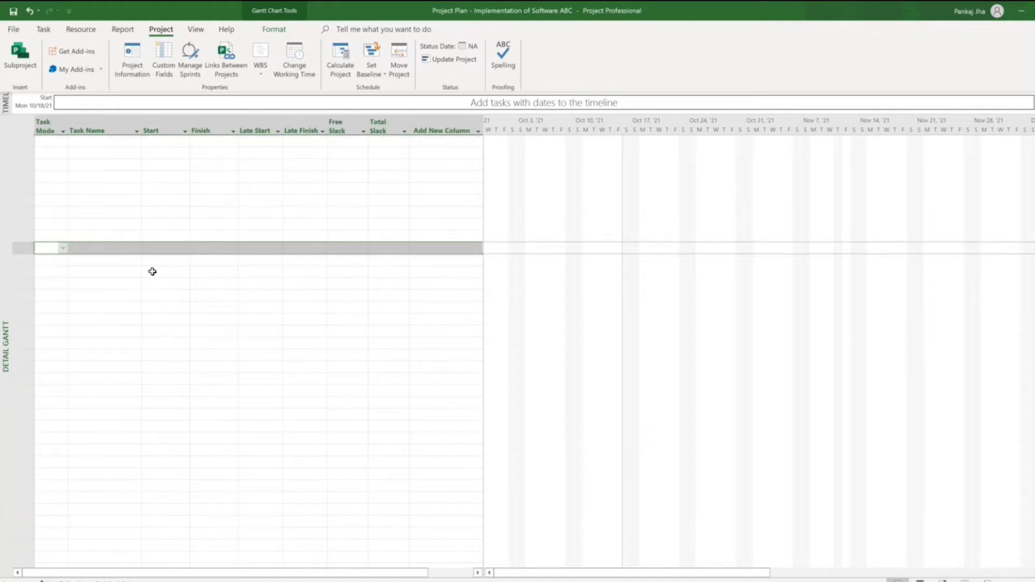
pyautogui.click(177, 283)
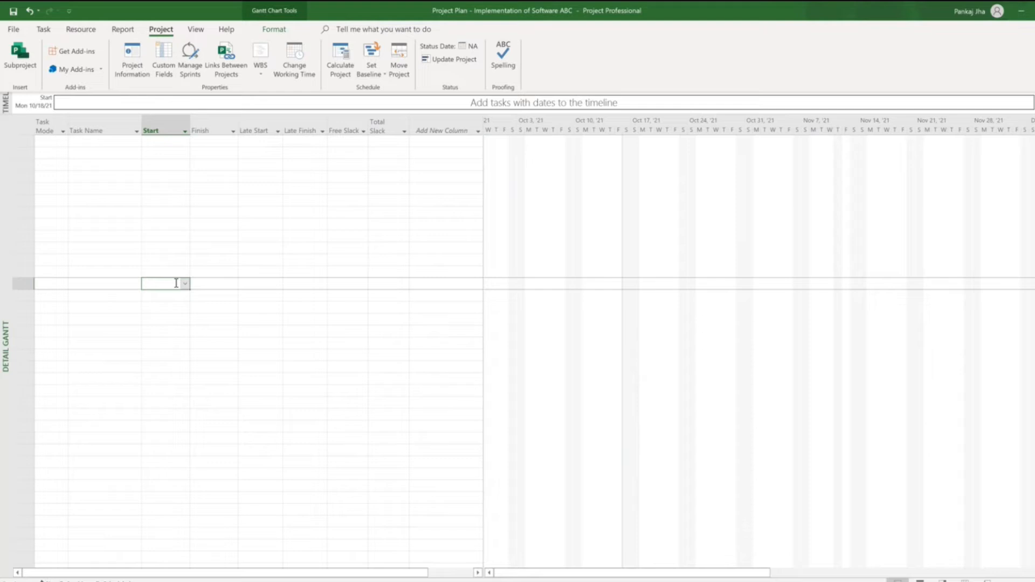
# Enter "Implementation of Software ABC" as the name of the first task
pyautogui.click(99, 141)
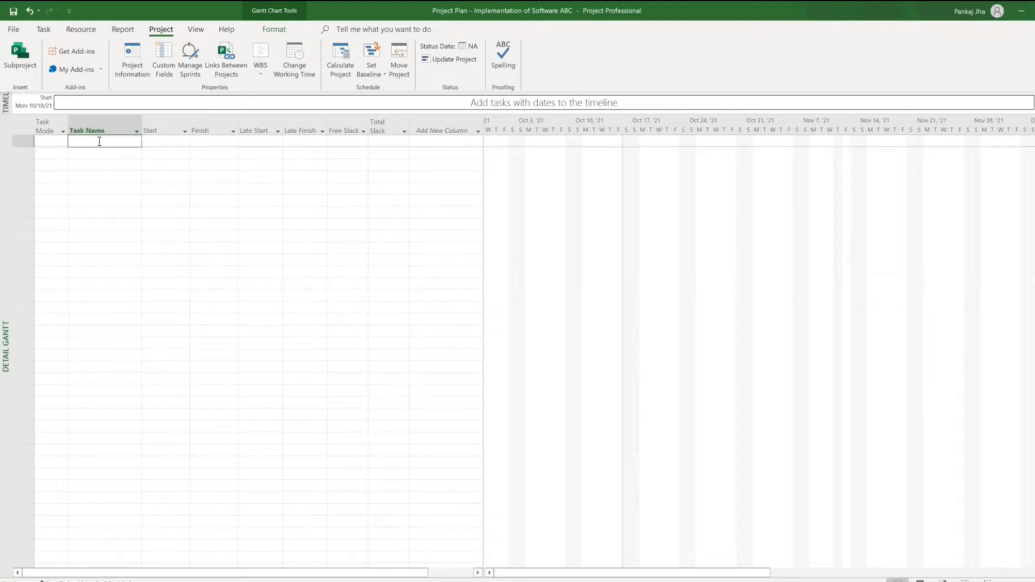
pyautogui.write('Implementation of Sod')
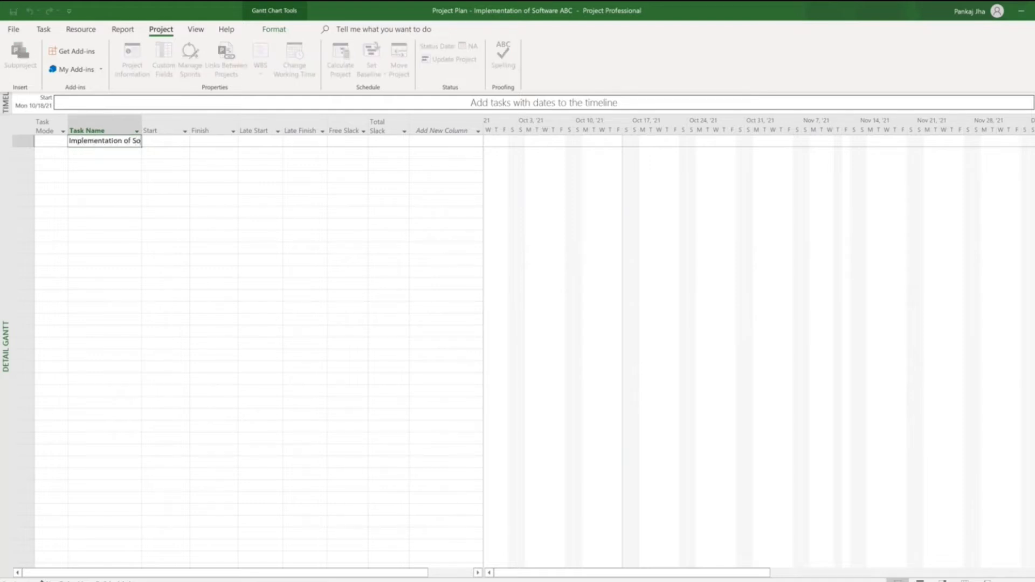
pyautogui.press('BackSpace')
pyautogui.write('ftware ABC')
pyautogui.click(103, 175)
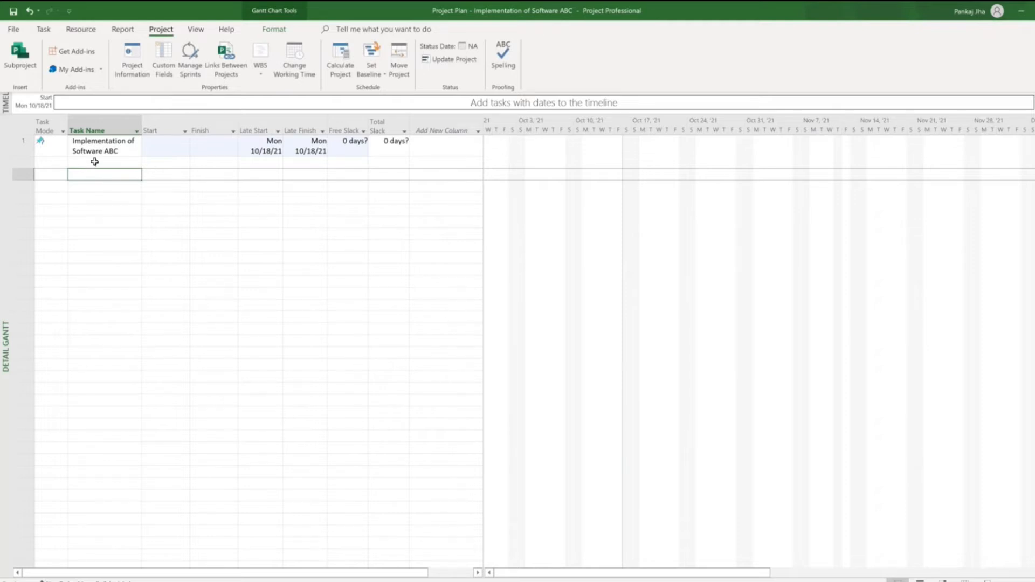
# Add a second task named "Plan Phase" directly below the first one through its task information
pyautogui.doubleClick(95, 163)
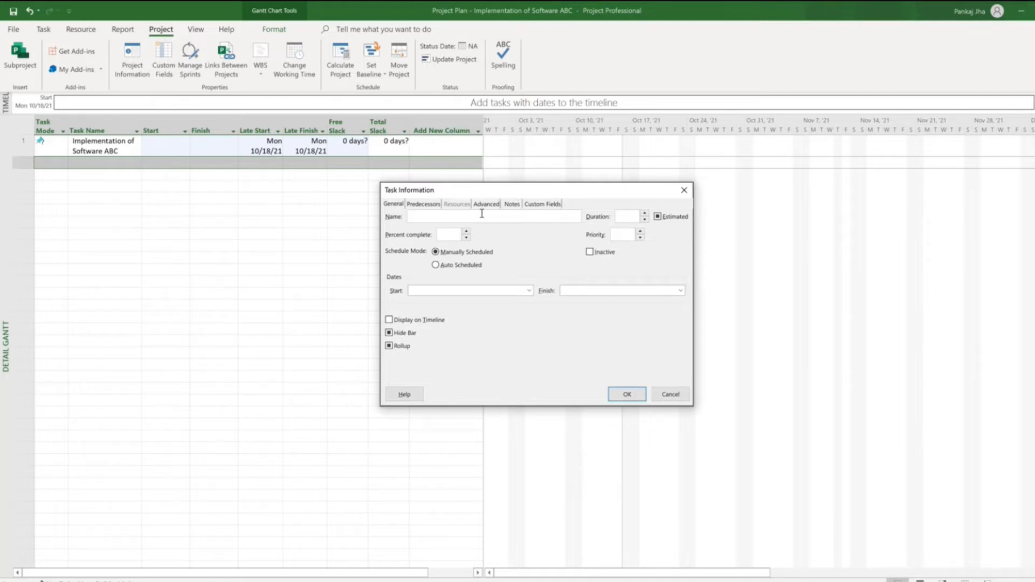
pyautogui.write('Plan Phase')
pyautogui.click(627, 396)
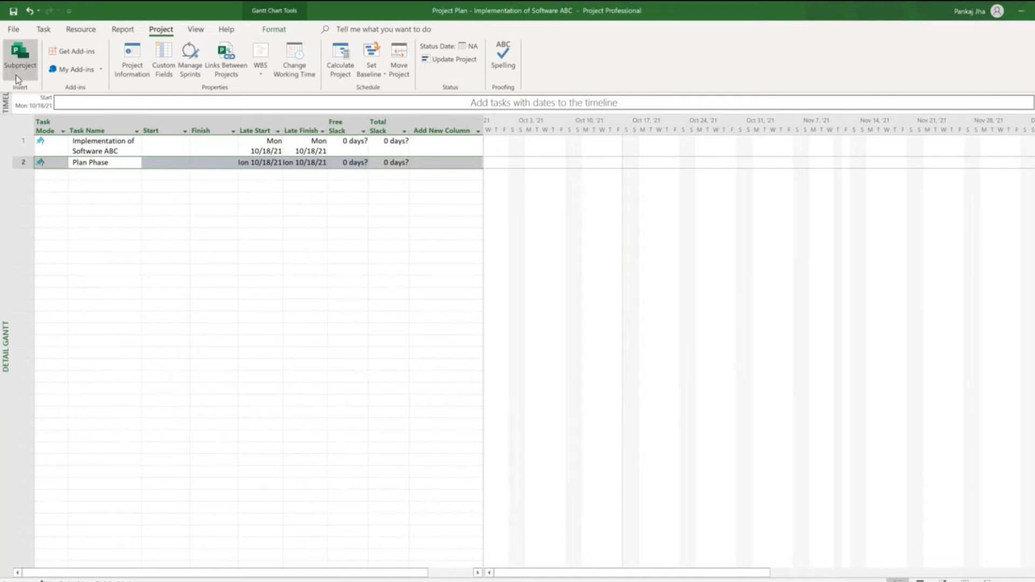
pyautogui.click(44, 30)
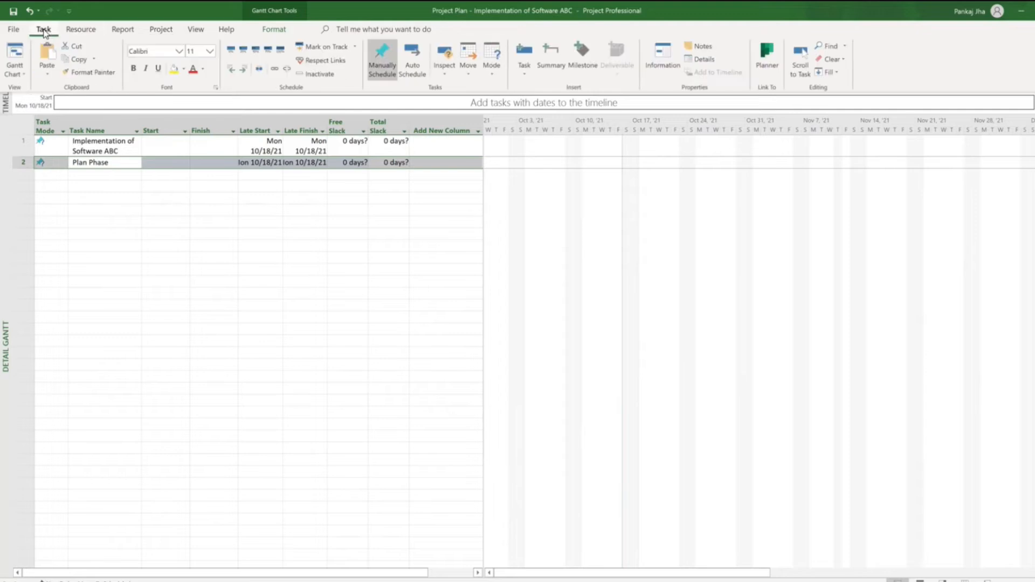
# Remove the Late Start and Late Finish columns from the task table
pyautogui.click(24, 73)
pyautogui.click(199, 265)
pyautogui.click(256, 122)
pyautogui.moveTo(281, 122); pyautogui.dragTo(298, 122)
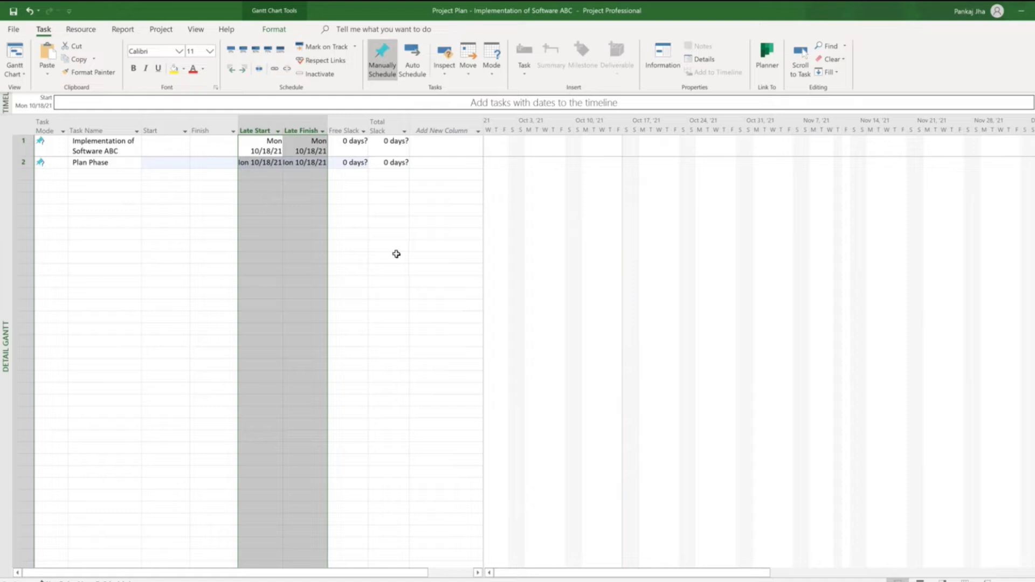
pyautogui.press('Delete')
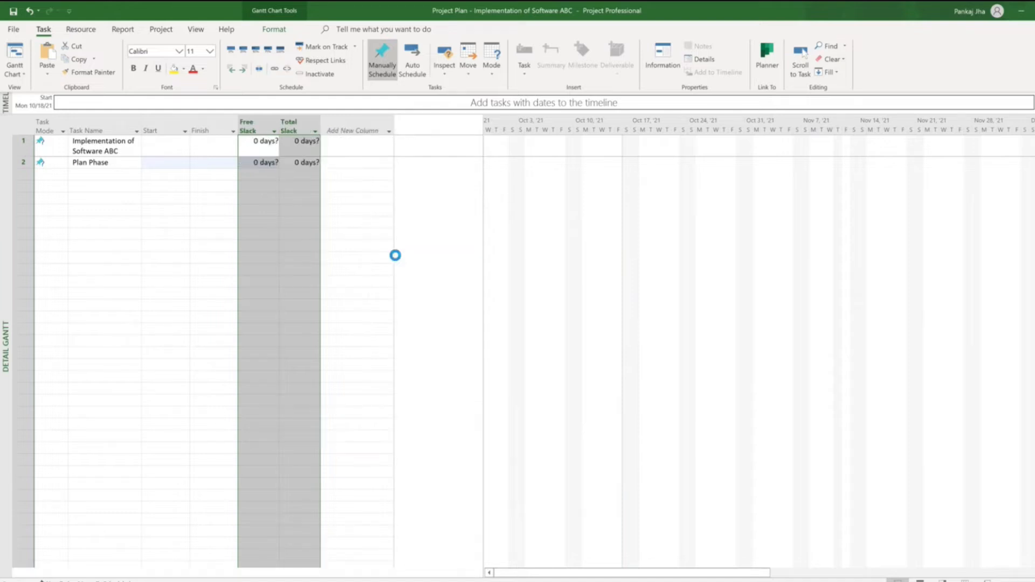
pyautogui.click(368, 247)
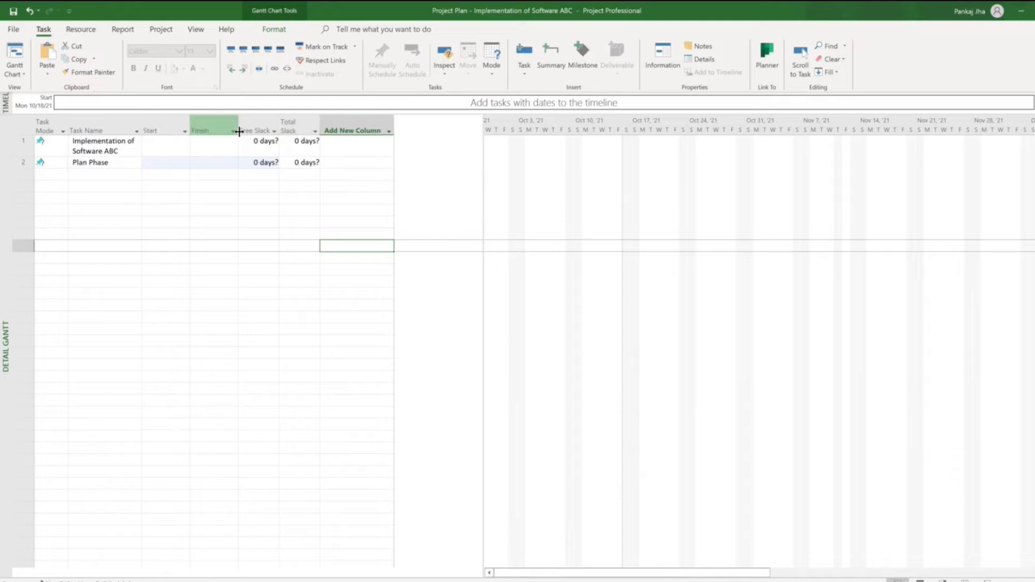
# Insert a Predecessors column in front of the Free Slack column
pyautogui.moveTo(248, 123)
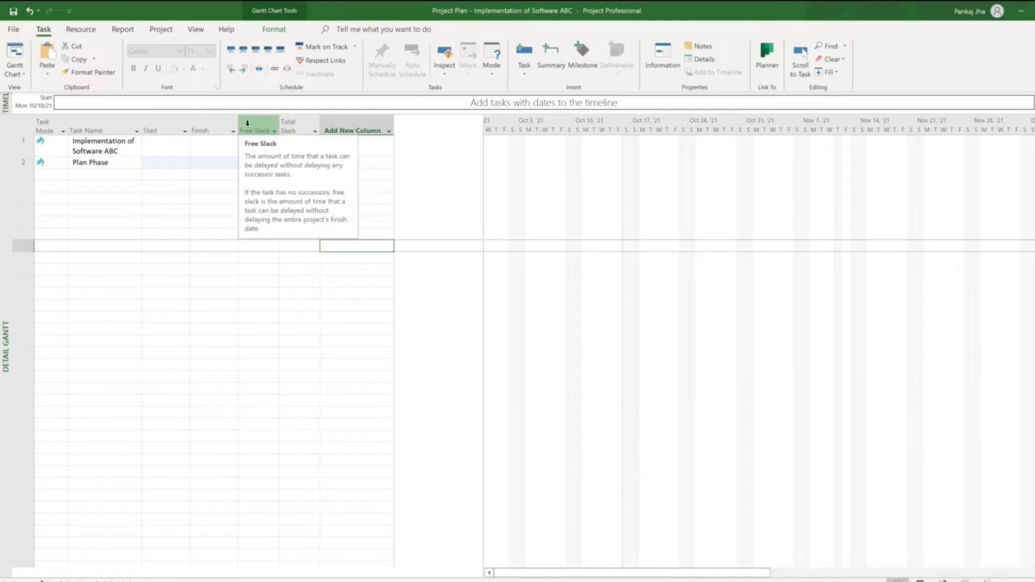
pyautogui.click(195, 303)
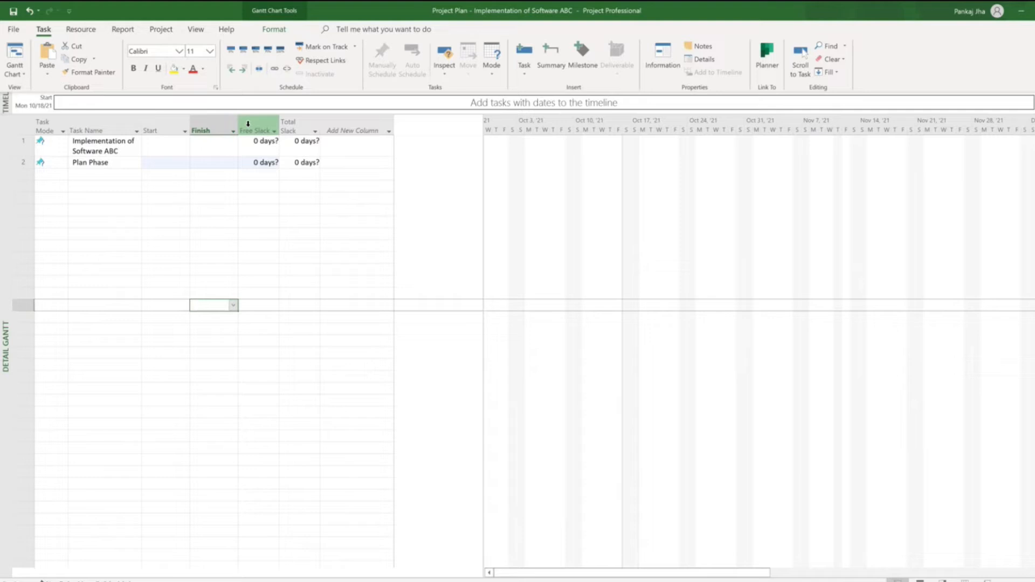
pyautogui.moveTo(248, 124)
pyautogui.rightClick(245, 123)
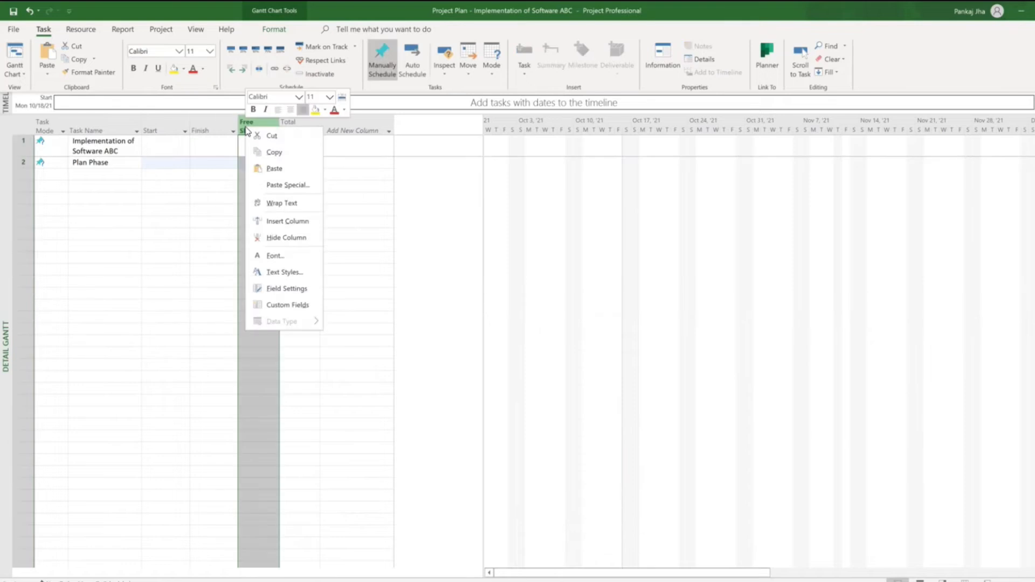
pyautogui.click(277, 221)
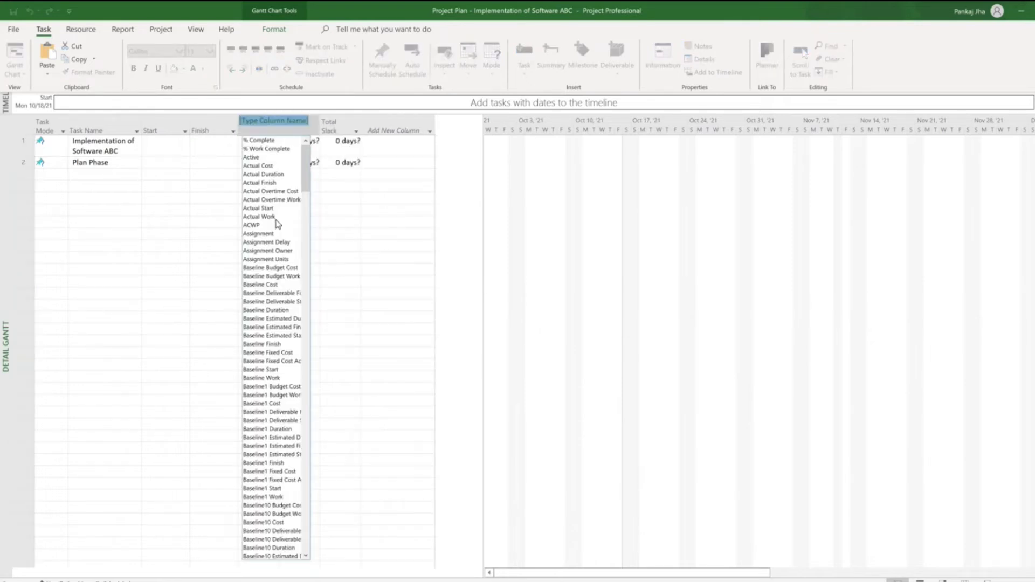
pyautogui.write('peak')
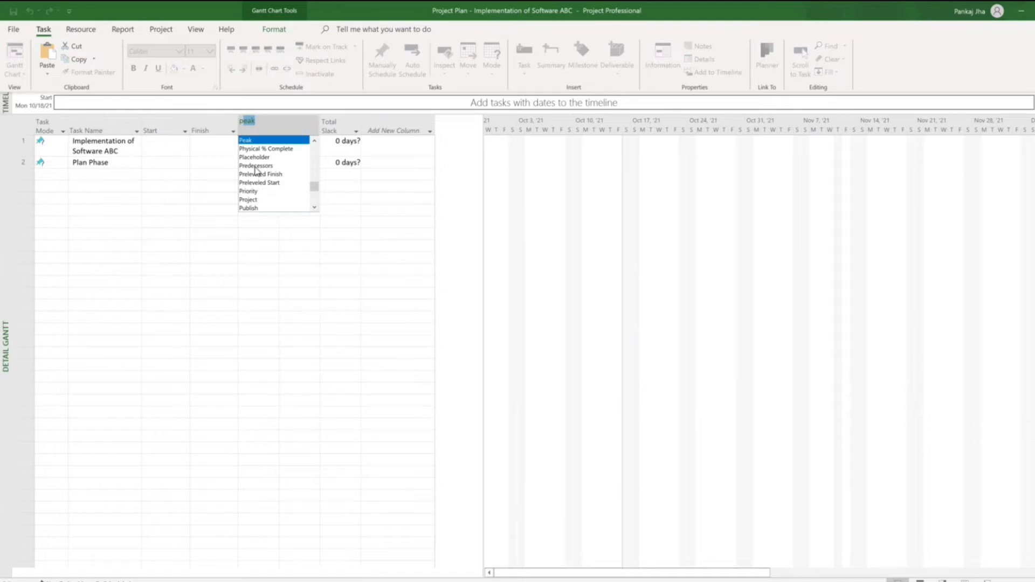
pyautogui.click(256, 166)
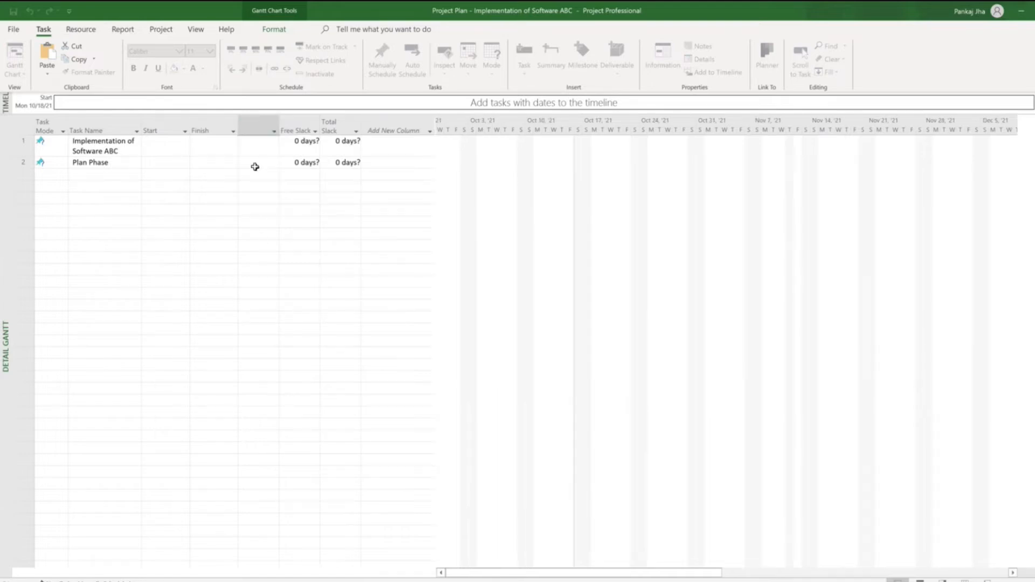
# Insert a Duration column in front of the Start column
pyautogui.rightClick(169, 121)
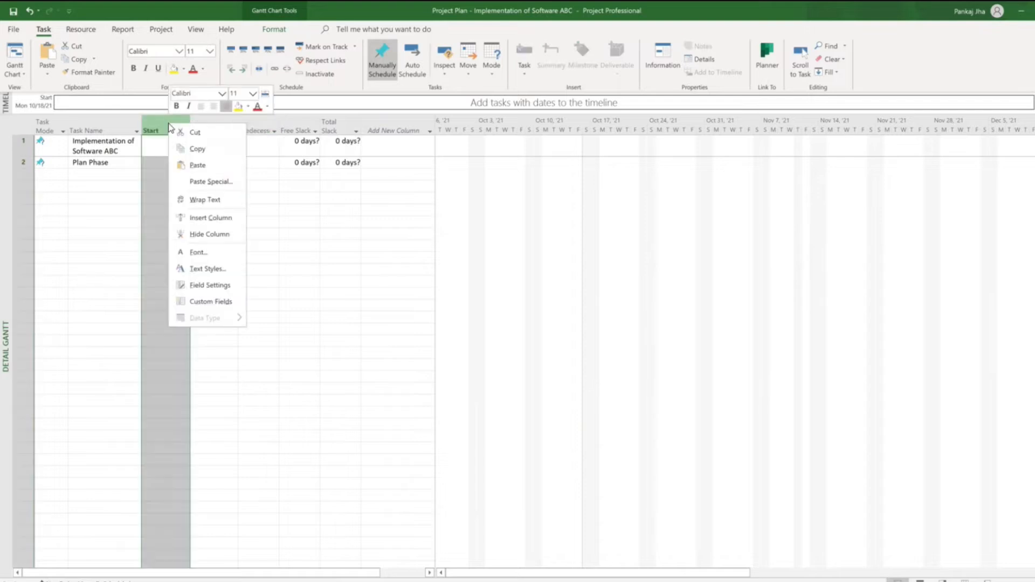
pyautogui.click(212, 219)
pyautogui.write('duration')
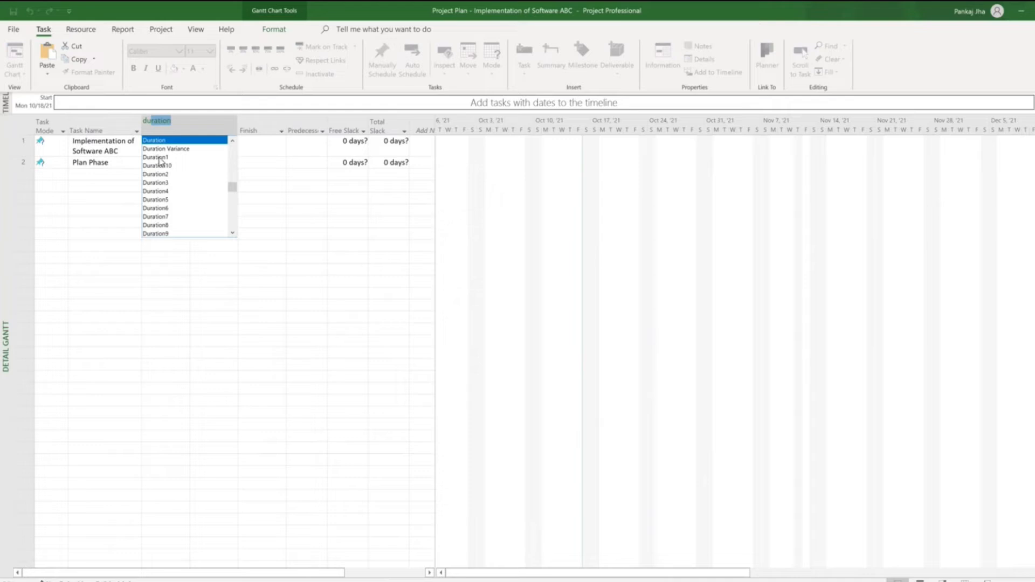
pyautogui.click(159, 141)
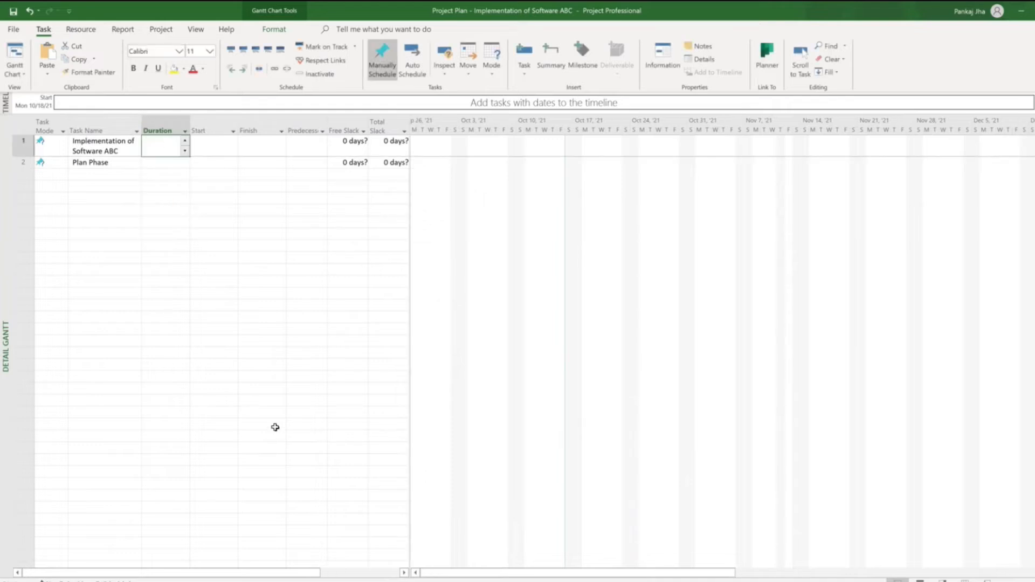
# Insert a Resource Names column between the Predecessors and Free Slack columns
pyautogui.moveTo(411, 131); pyautogui.dragTo(504, 137)
pyautogui.click(350, 115)
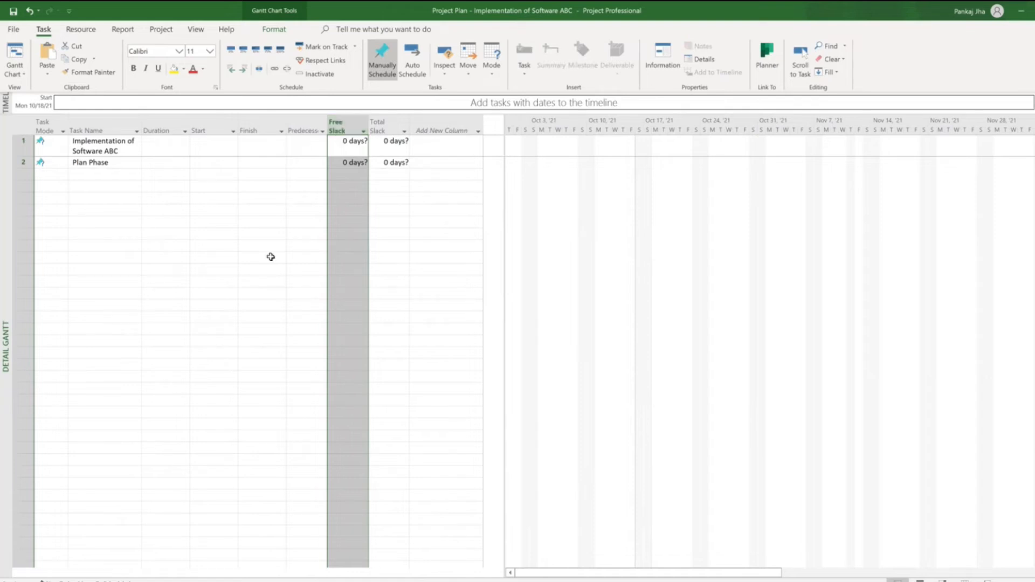
pyautogui.click(270, 257)
pyautogui.click(343, 119)
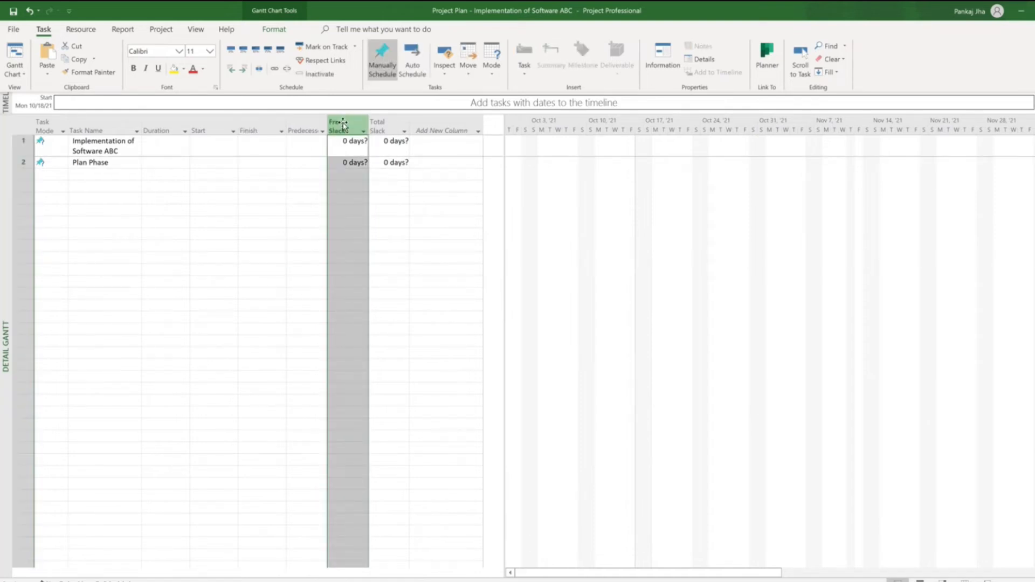
pyautogui.rightClick(343, 125)
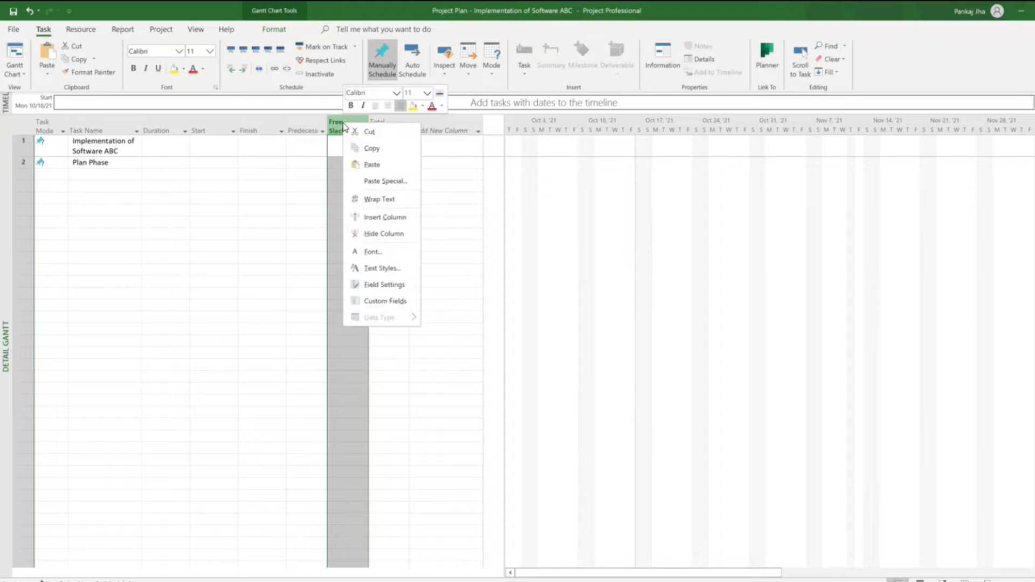
pyautogui.click(393, 217)
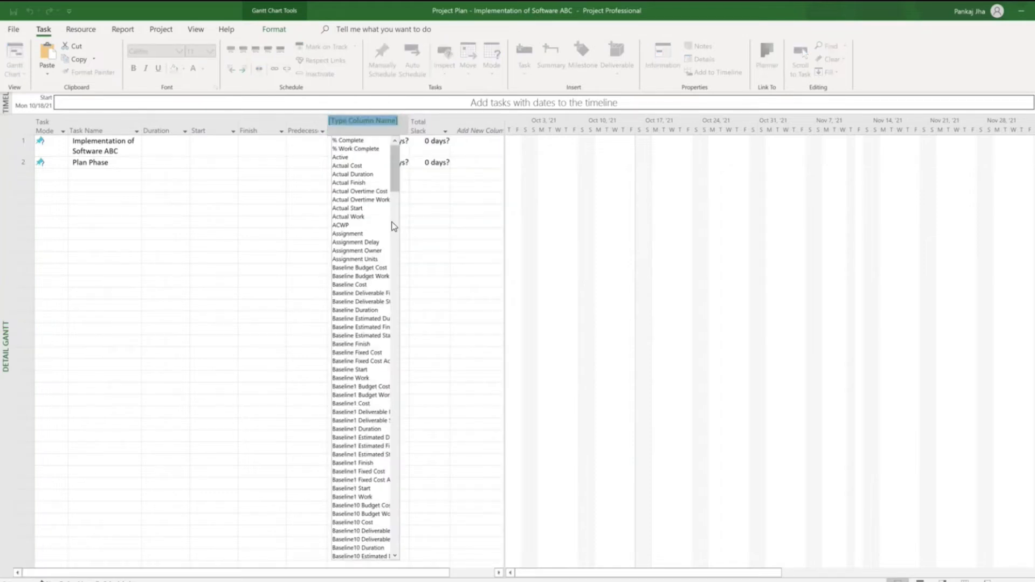
pyautogui.write('resource Group')
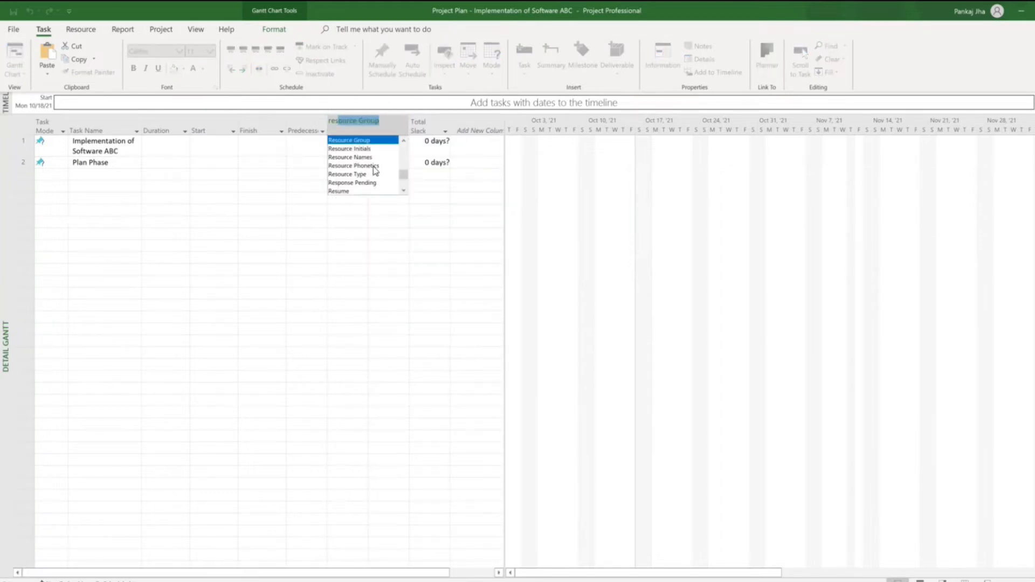
pyautogui.click(376, 157)
pyautogui.click(375, 280)
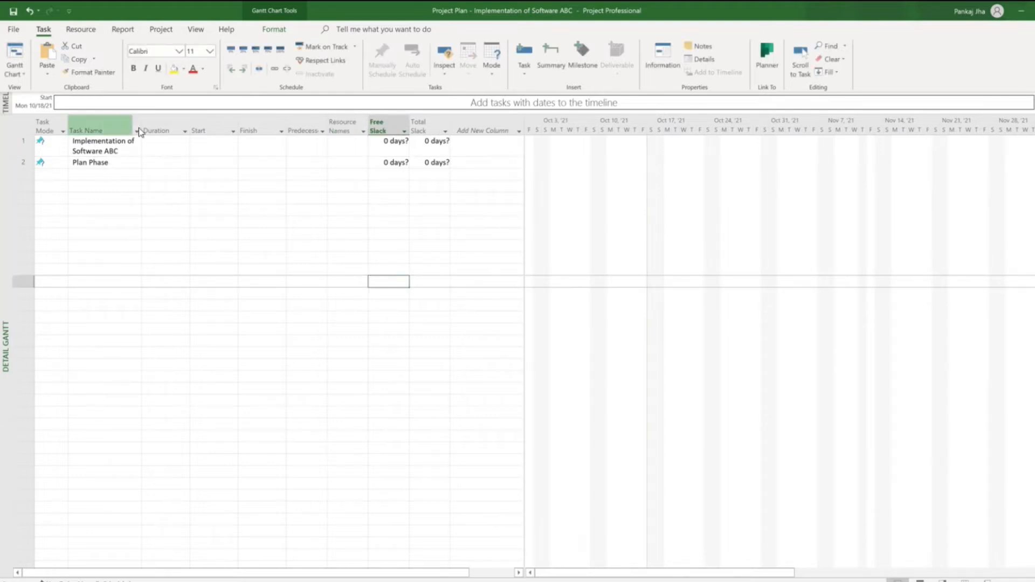
# Widen the Task Name column and add a task named "Design Phase" directly below Plan Phase
pyautogui.moveTo(141, 123); pyautogui.dragTo(171, 127)
pyautogui.click(106, 175)
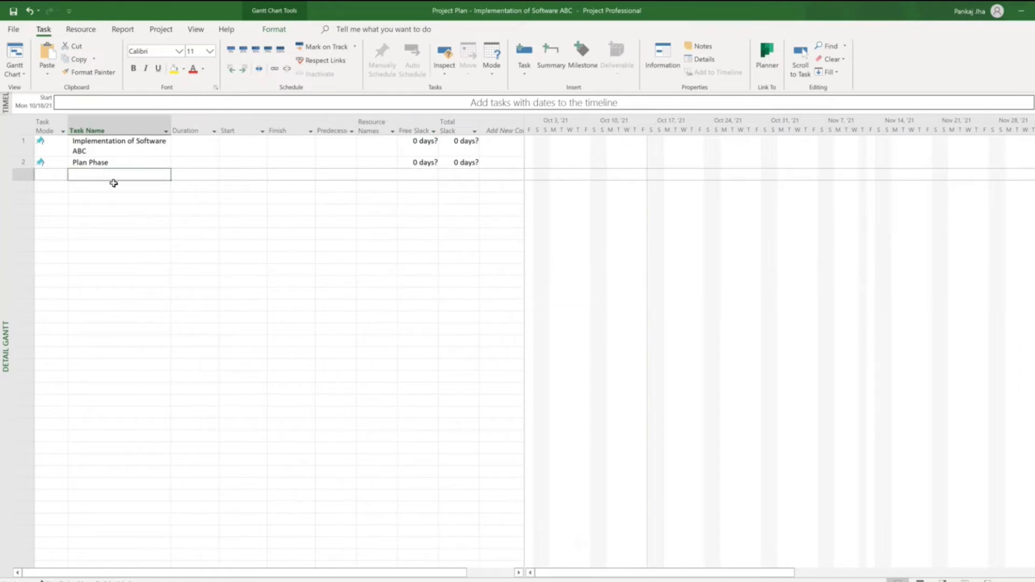
pyautogui.write('Design Phase')
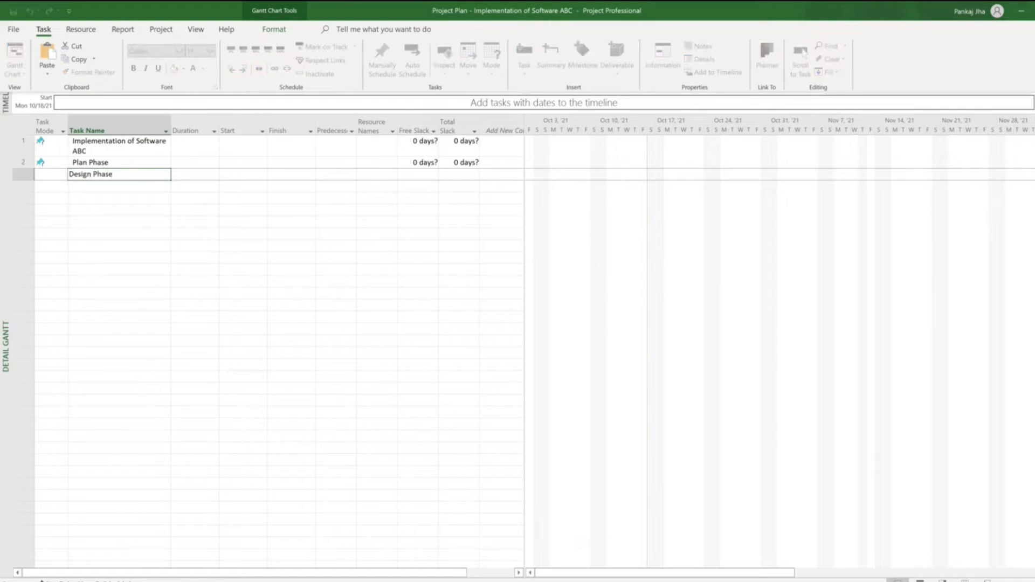
pyautogui.press('Return')
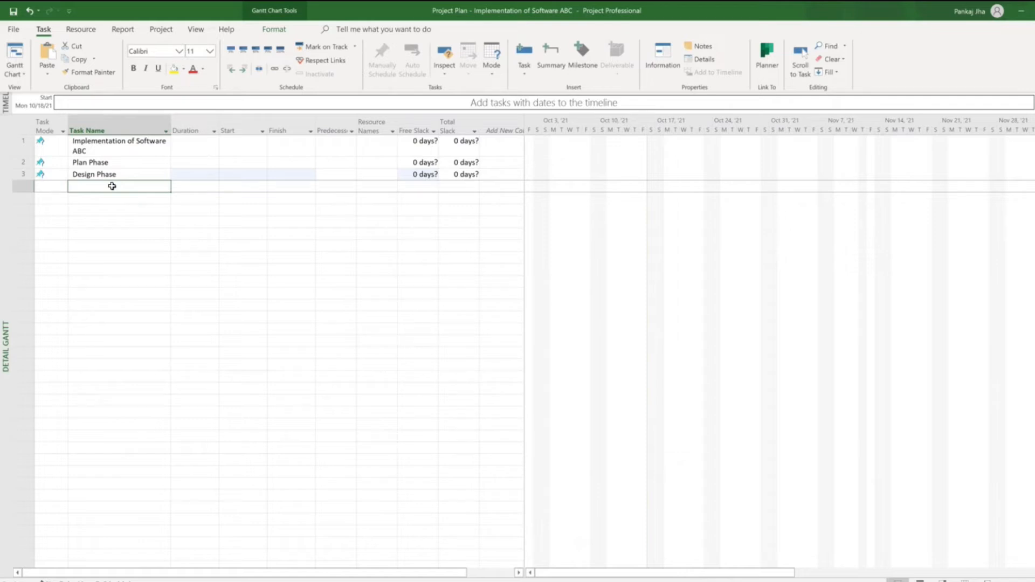
# Add the tasks "Develop Design Documents" and "Develop OCM Plans" below Design Phase
pyautogui.write('DEvelop')
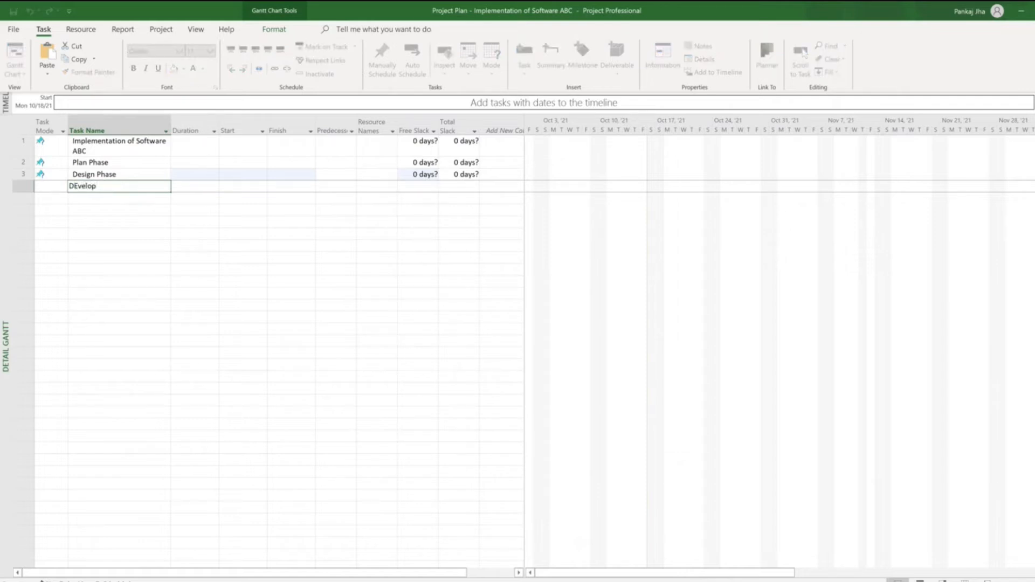
pyautogui.write('evelop Design Documents')
pyautogui.press('Return')
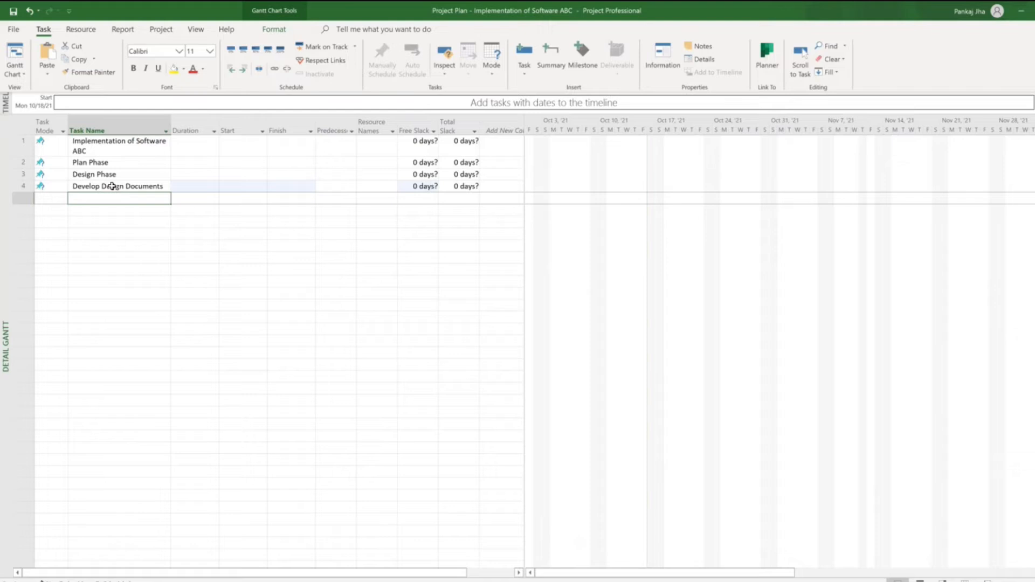
pyautogui.write('DEvelop OCMS')
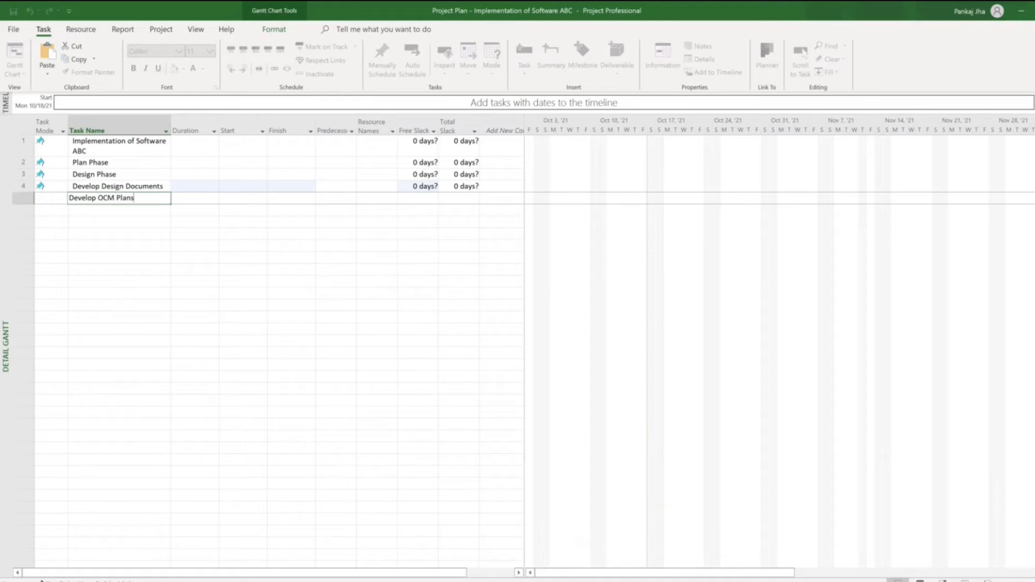
pyautogui.press('Return')
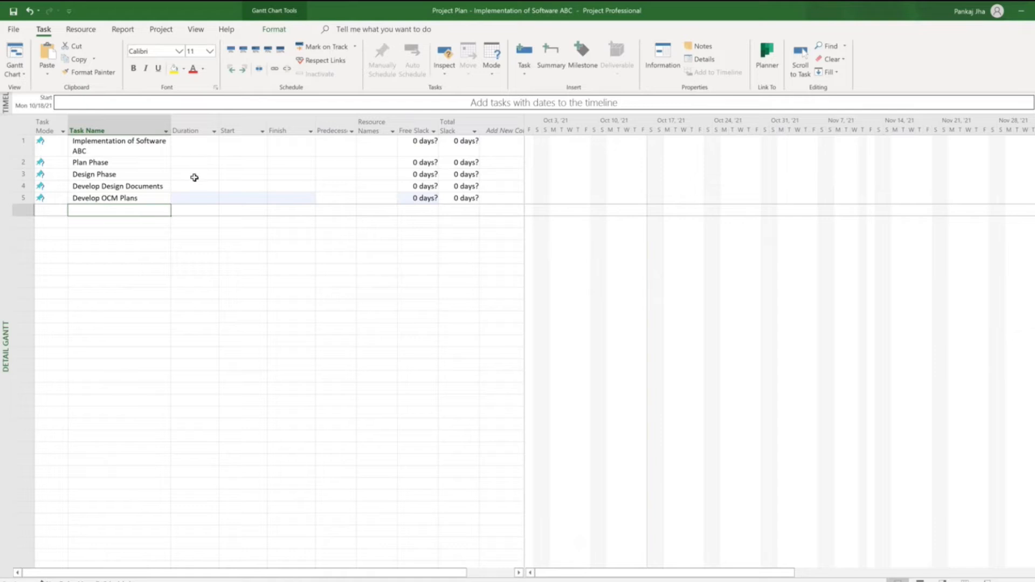
# Set the start date of the Plan Phase task to Monday, October 18, 2021
pyautogui.click(130, 199)
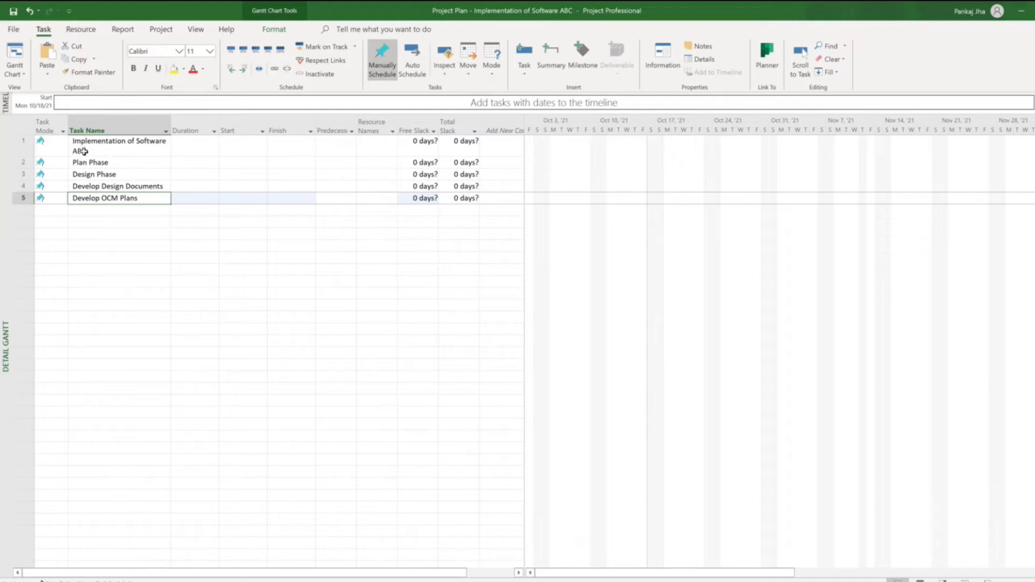
pyautogui.click(24, 162)
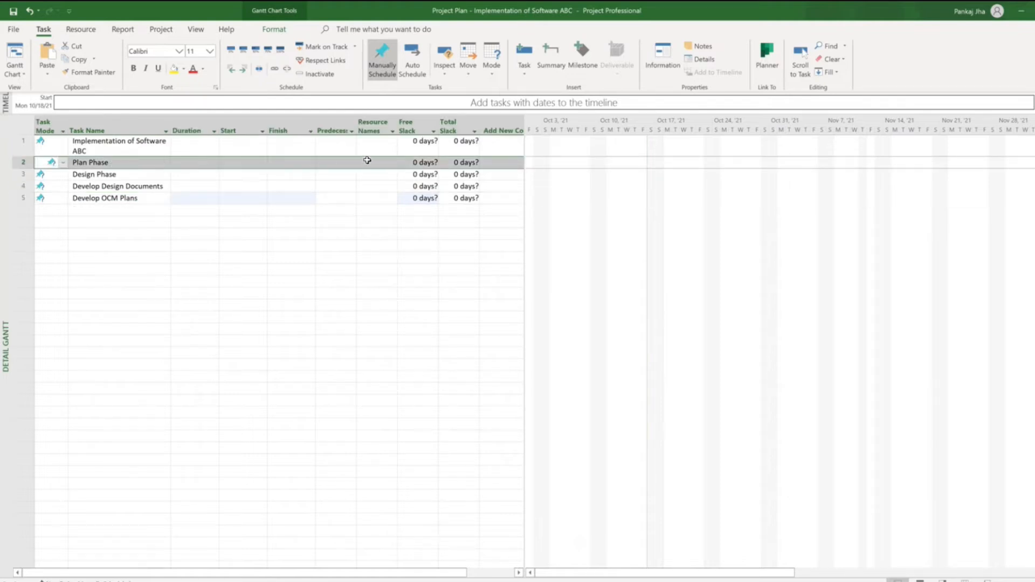
pyautogui.click(248, 162)
pyautogui.click(262, 163)
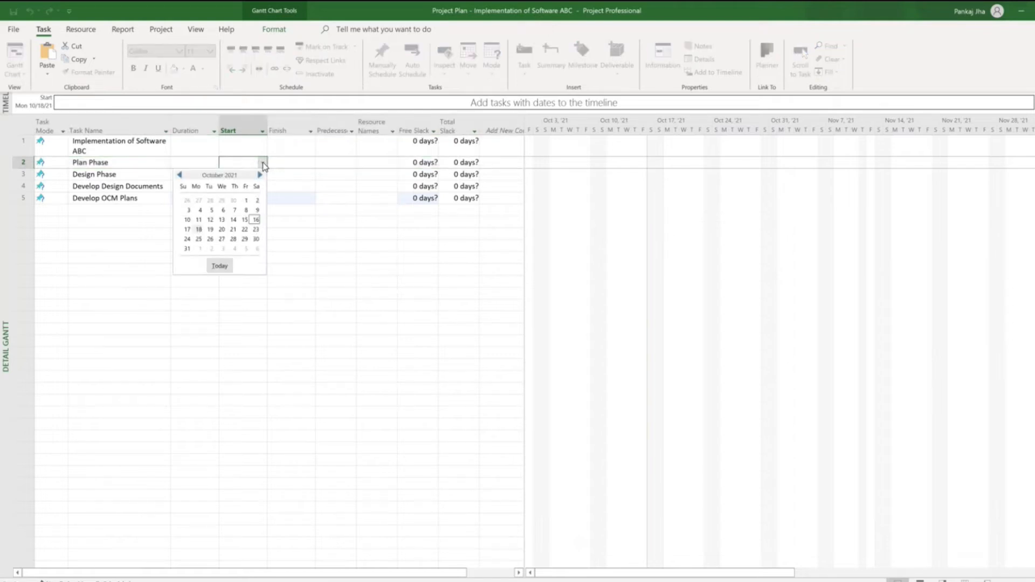
pyautogui.click(198, 229)
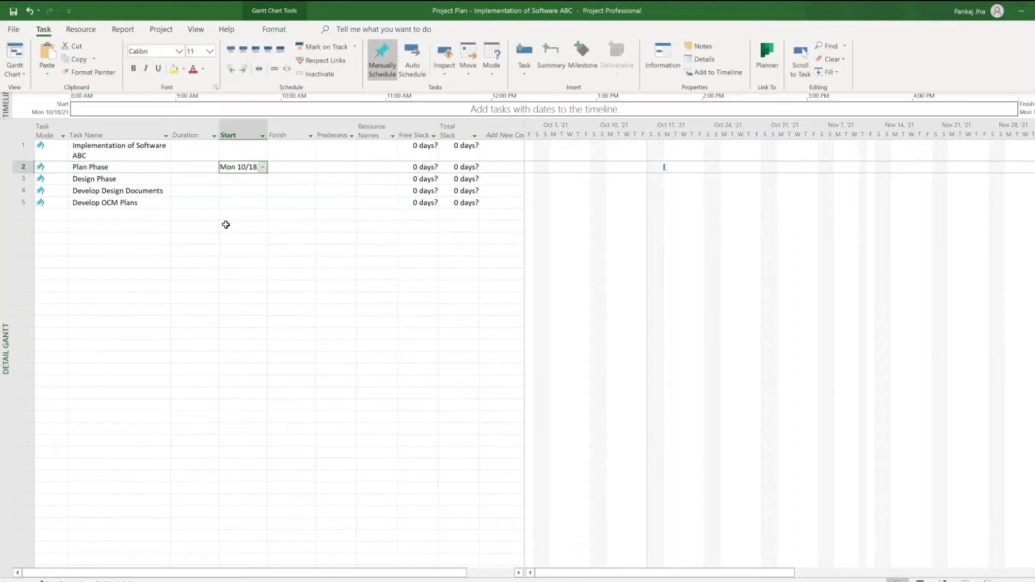
pyautogui.click(280, 236)
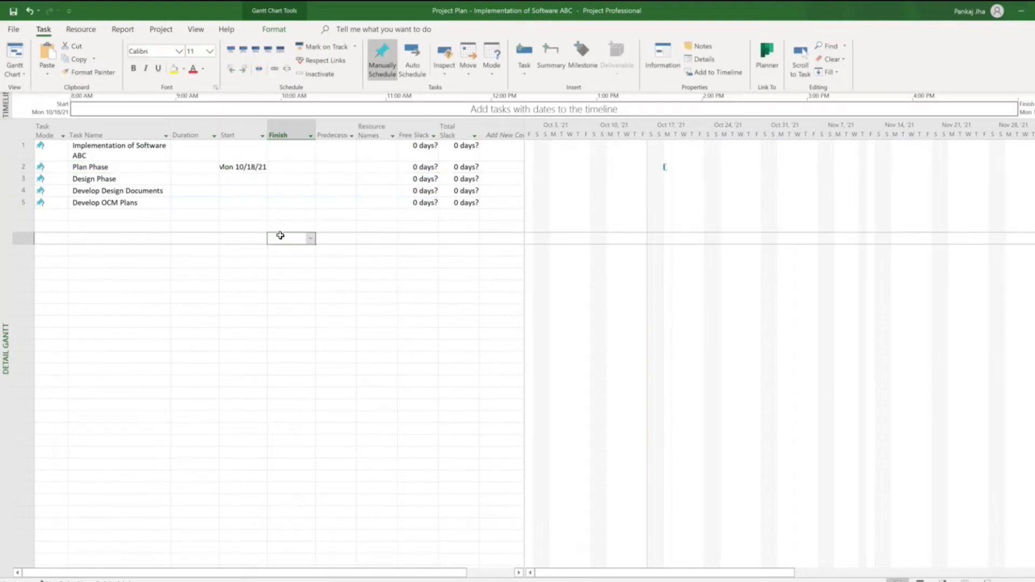
# Set the duration of the Plan Phase task to 10 days
pyautogui.click(204, 168)
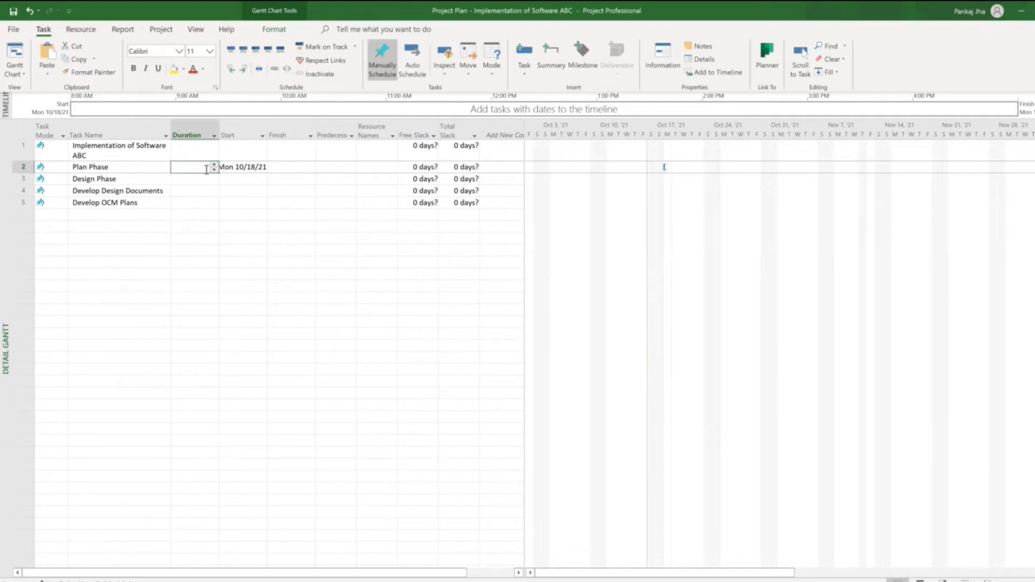
pyautogui.write('10')
pyautogui.press('Return')
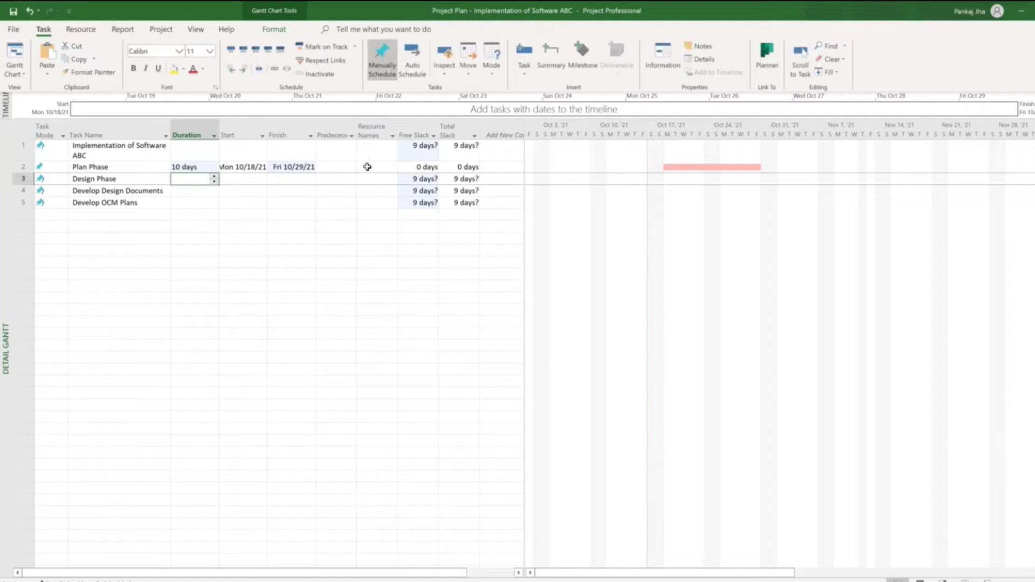
# Set task 2, Plan Phase, as the predecessor of the Design Phase task
pyautogui.click(27, 178)
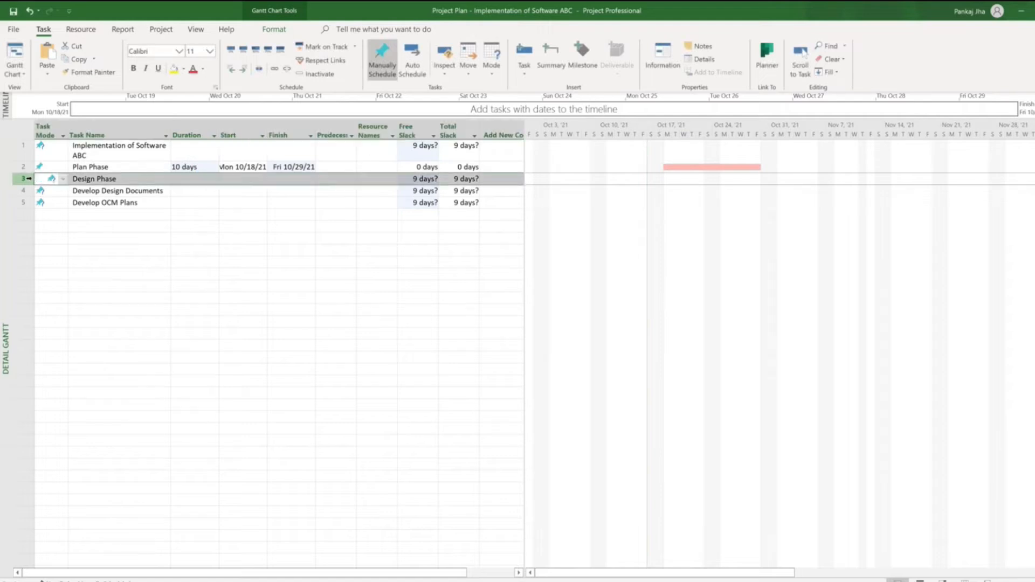
pyautogui.click(343, 178)
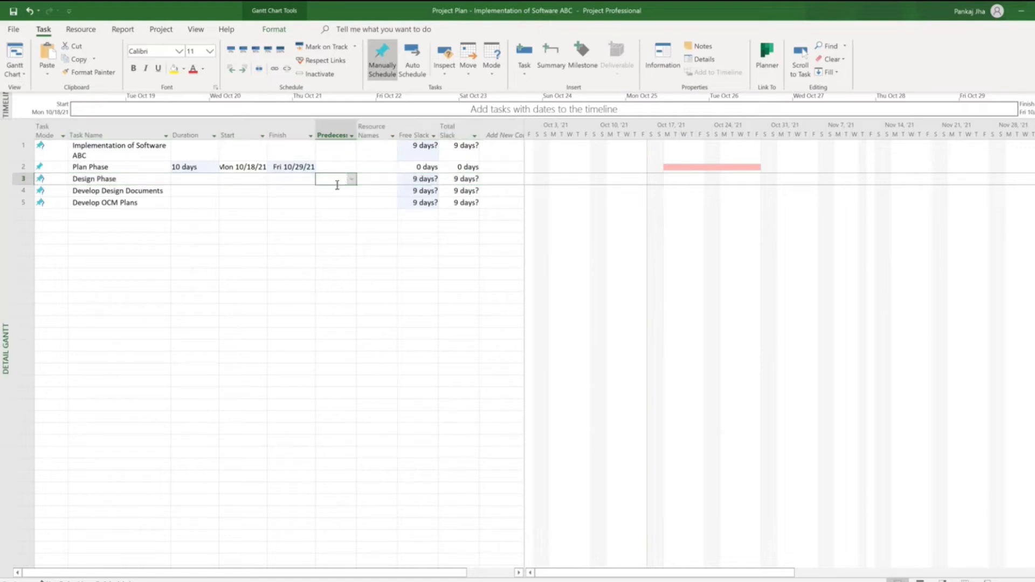
pyautogui.write('2')
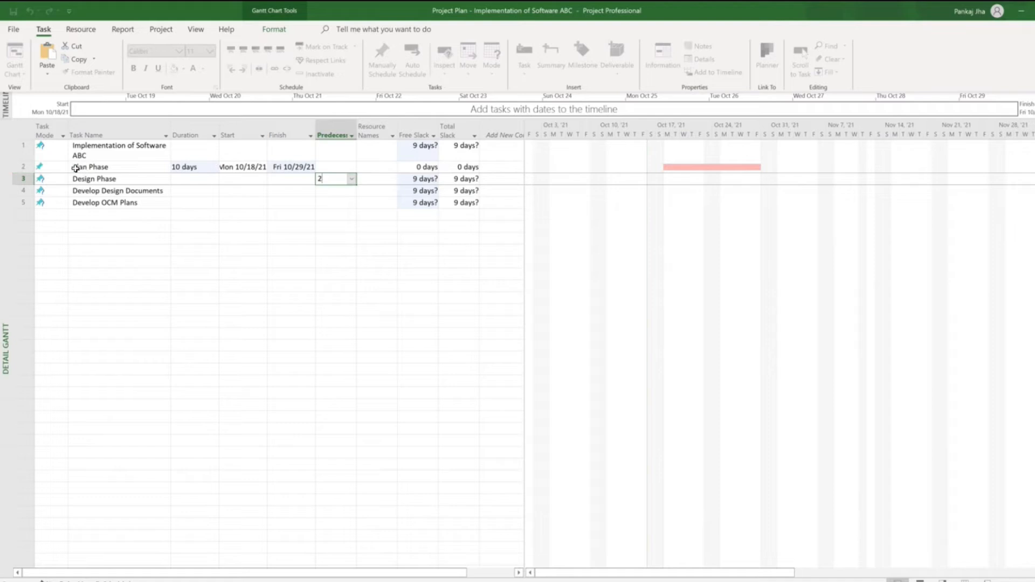
pyautogui.press('Return')
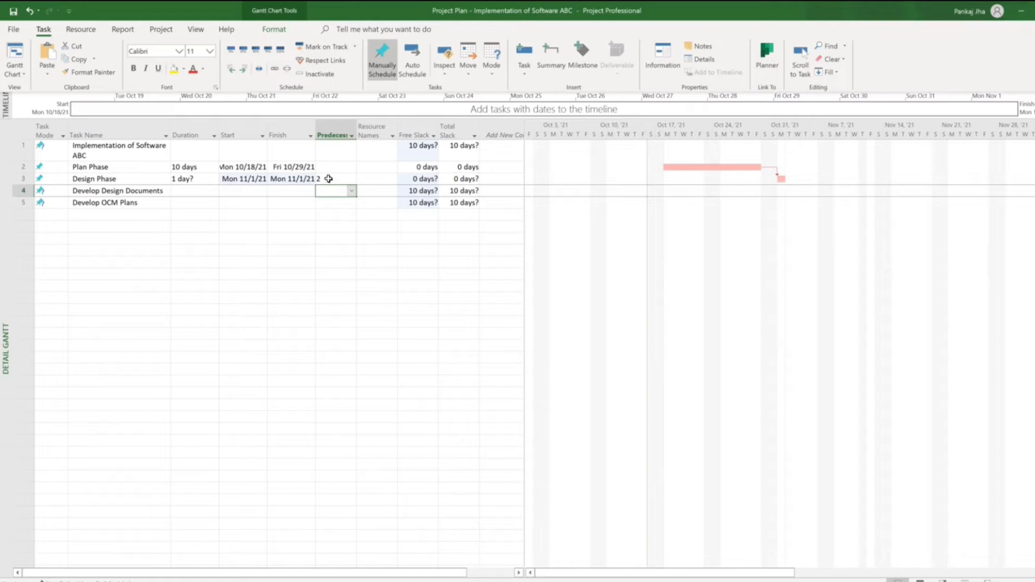
# Examine the predecessor details of Design Phase, including the available link types, lag and selectable predecessor tasks, without changing them
pyautogui.doubleClick(105, 180)
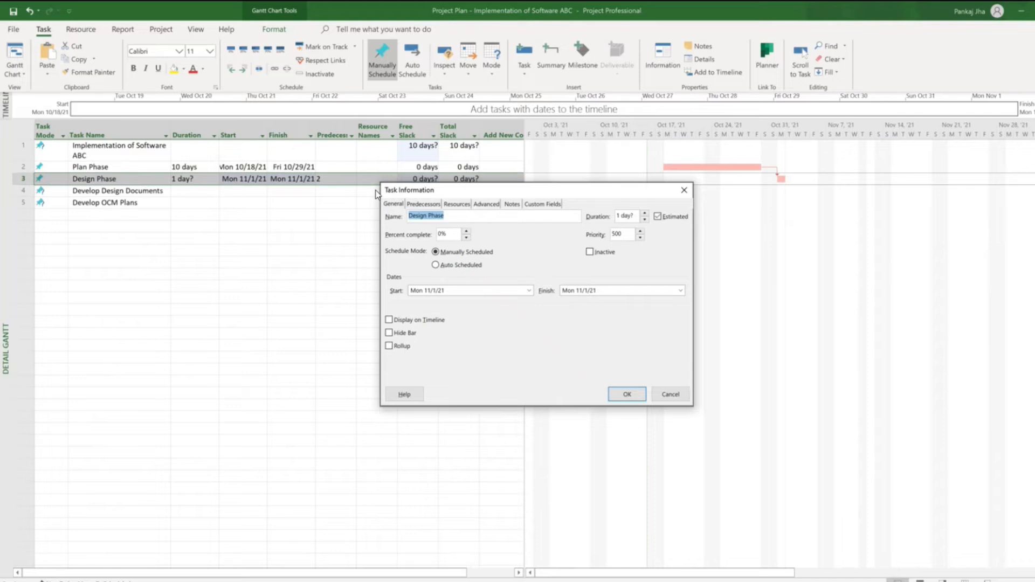
pyautogui.click(431, 206)
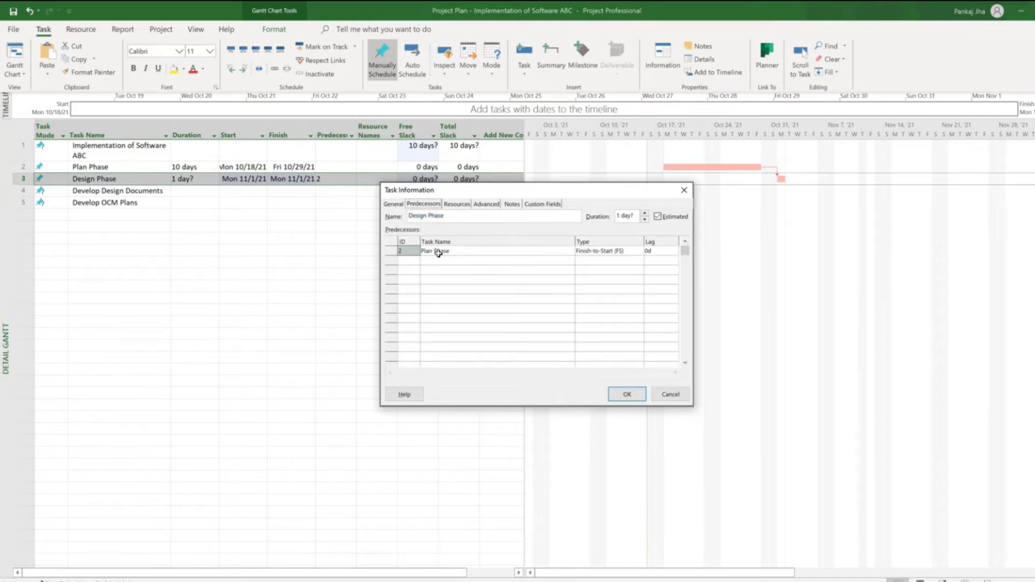
pyautogui.click(618, 250)
pyautogui.click(639, 251)
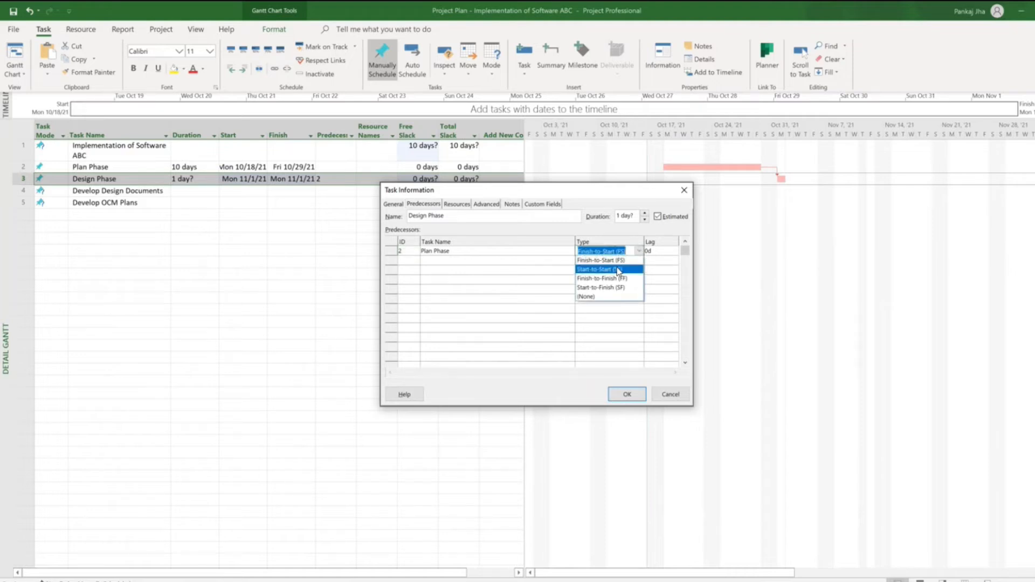
pyautogui.click(662, 280)
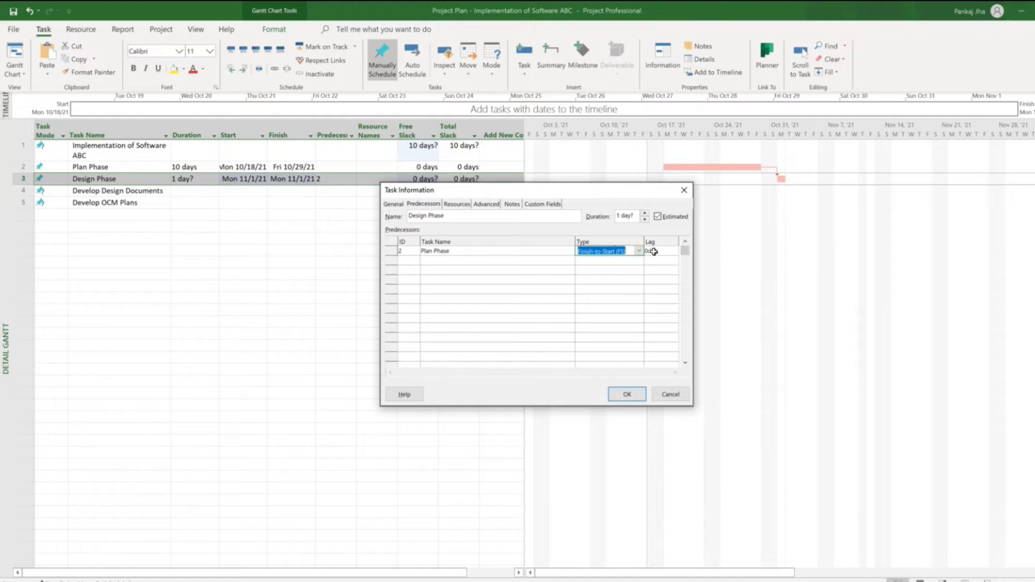
pyautogui.click(668, 250)
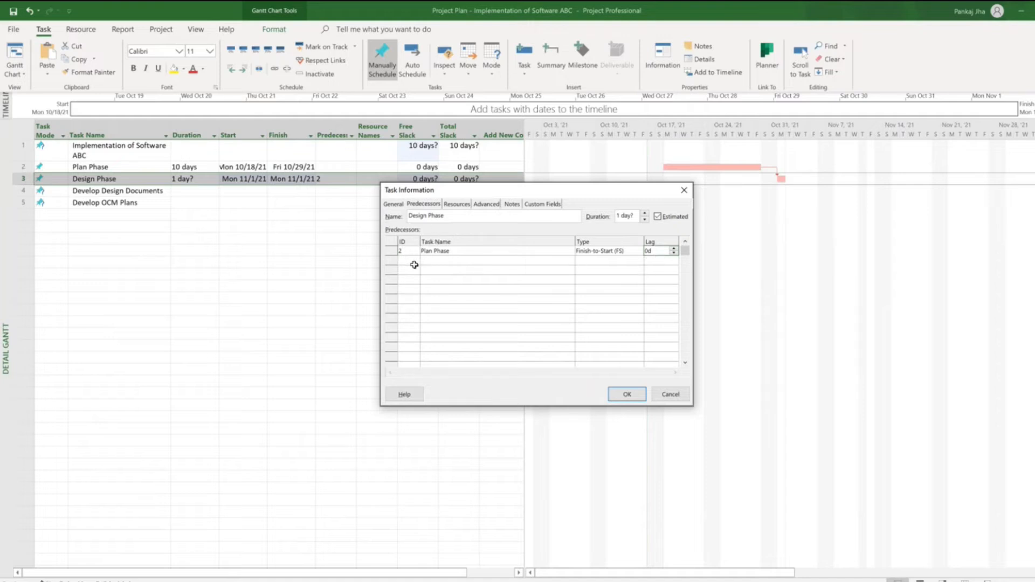
pyautogui.click(453, 261)
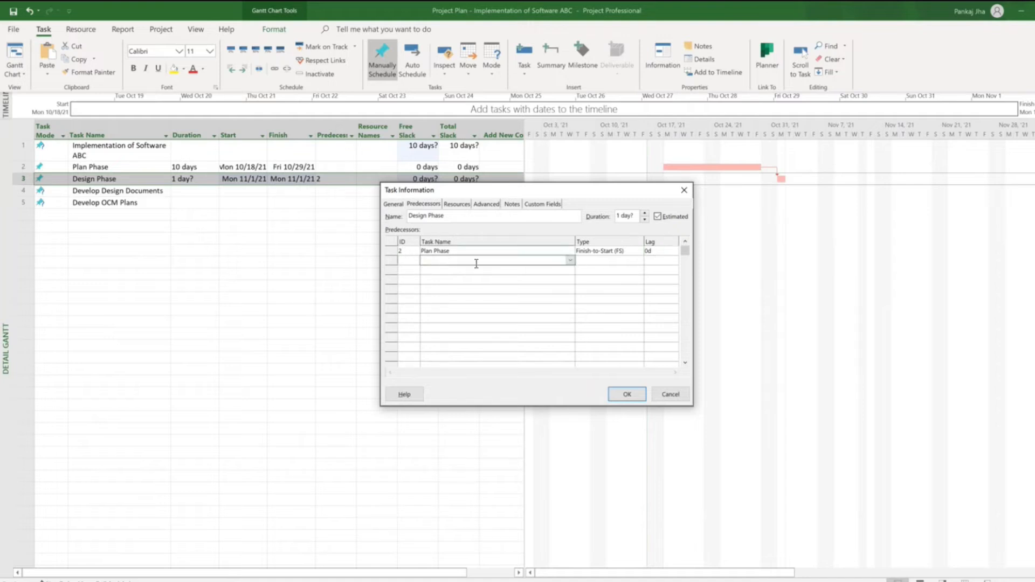
pyautogui.click(571, 260)
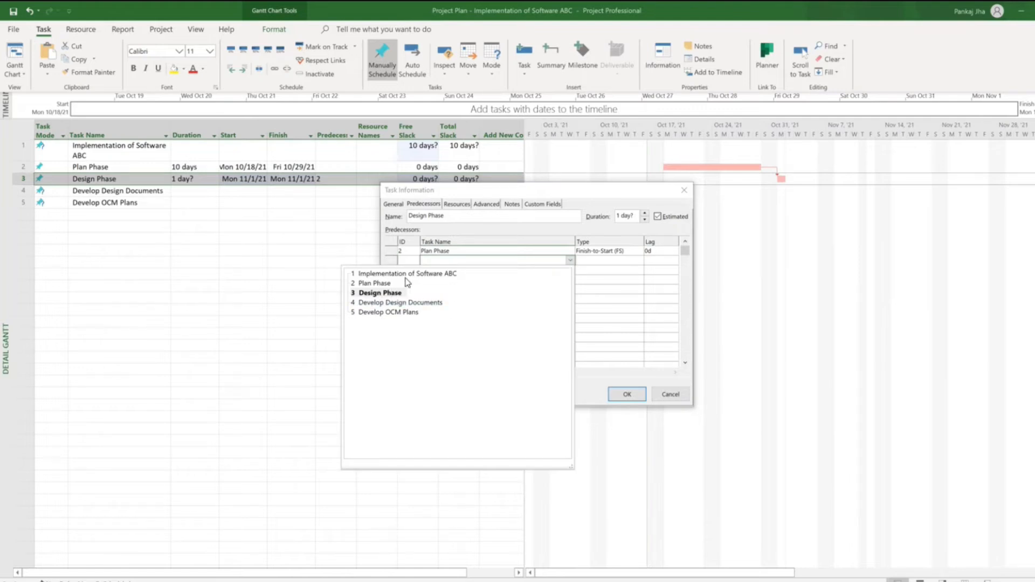
pyautogui.click(626, 307)
pyautogui.click(670, 395)
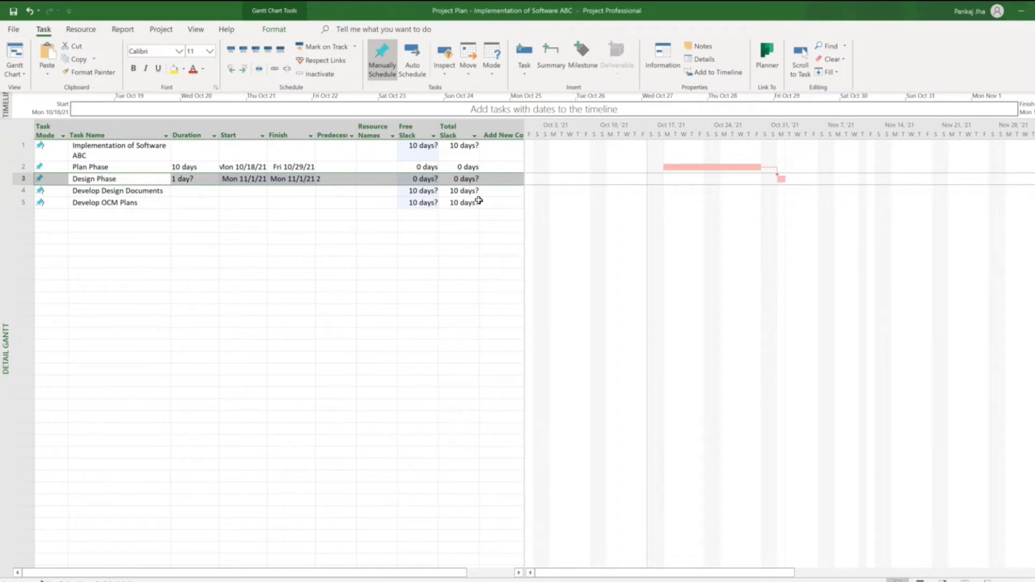
# Indent the tasks Develop Design Documents and Develop OCM Plans as subtasks of Design Phase
pyautogui.click(107, 193)
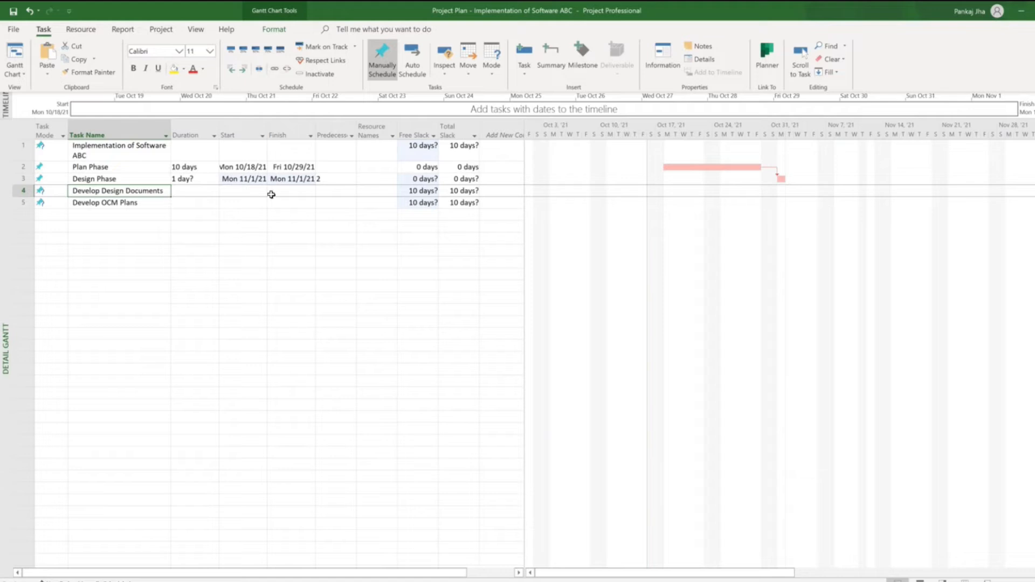
pyautogui.click(334, 179)
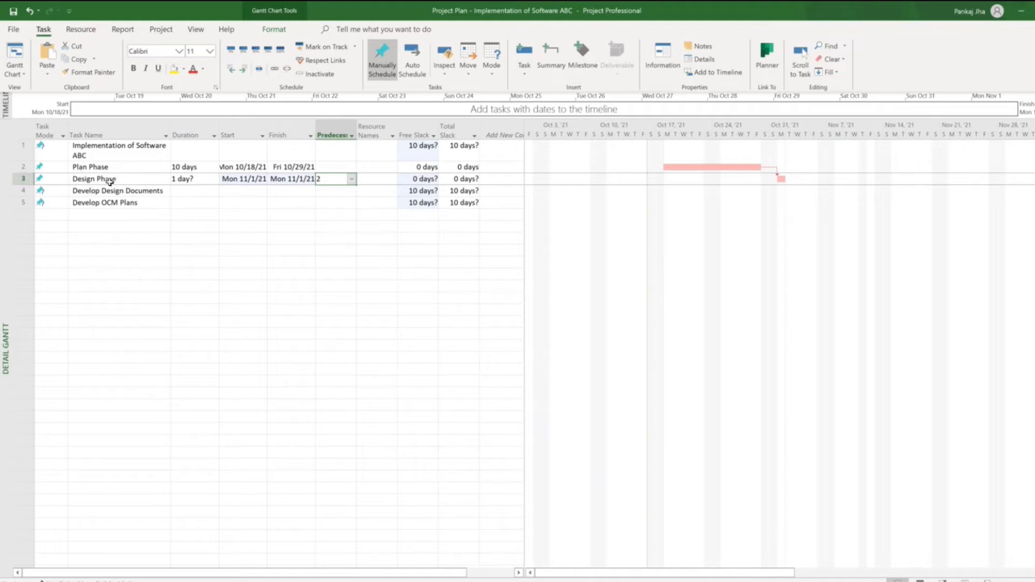
pyautogui.click(199, 273)
pyautogui.moveTo(23, 190); pyautogui.dragTo(24, 202)
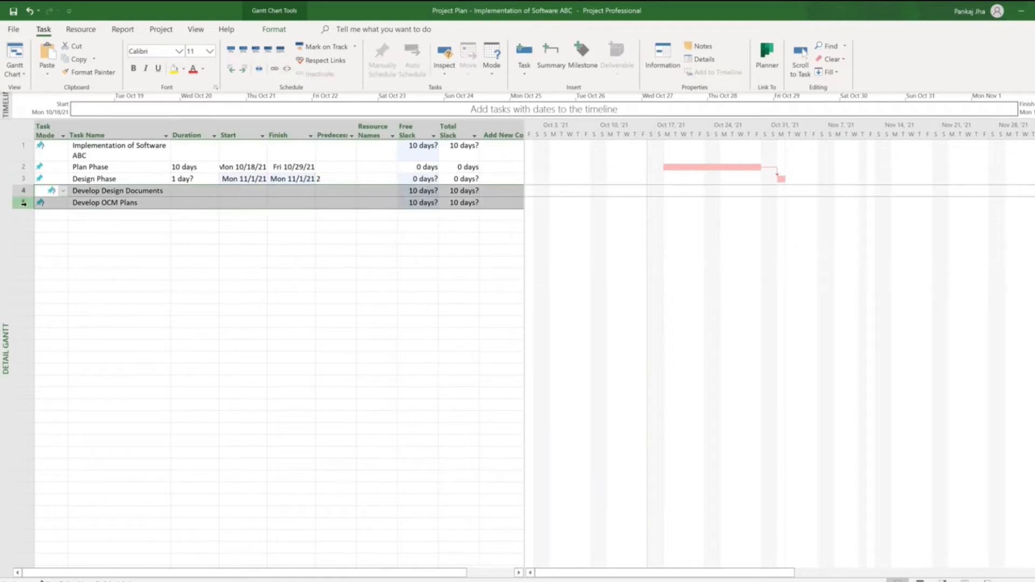
pyautogui.click(245, 69)
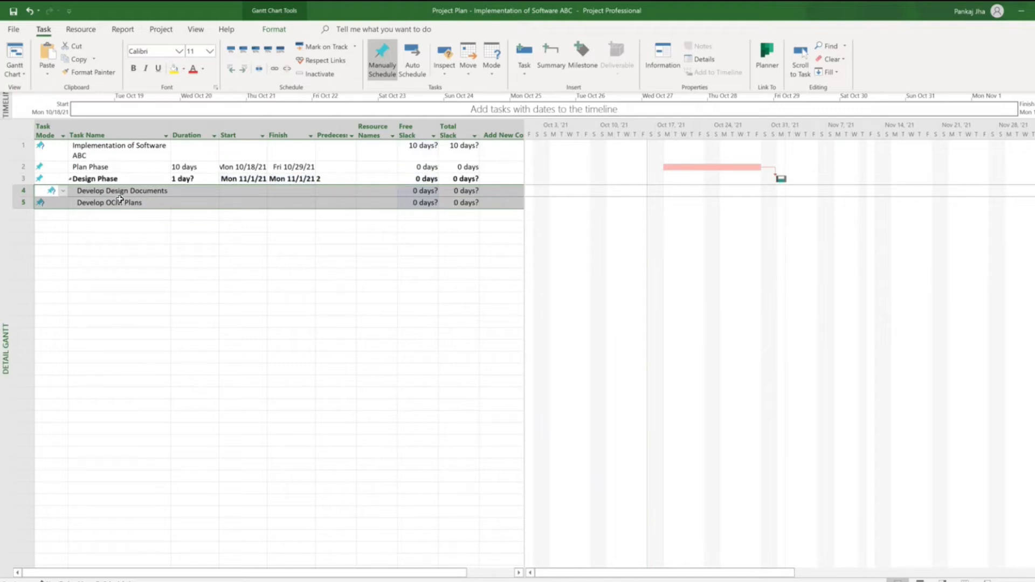
# Move predecessor 2 from the Design Phase summary task to its subtasks Develop Design Documents and Develop OCM Plans
pyautogui.click(97, 179)
pyautogui.click(328, 180)
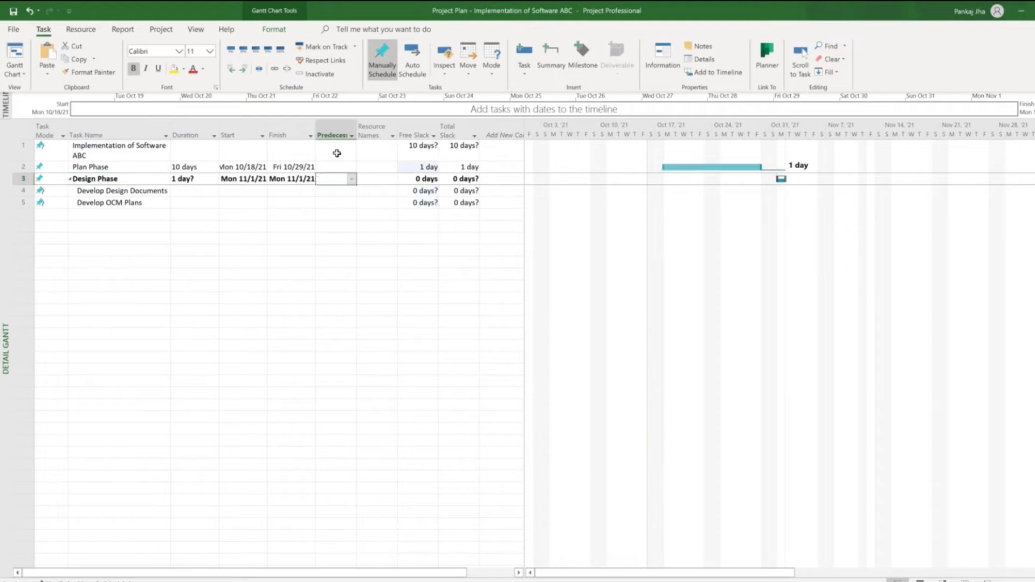
pyautogui.click(337, 192)
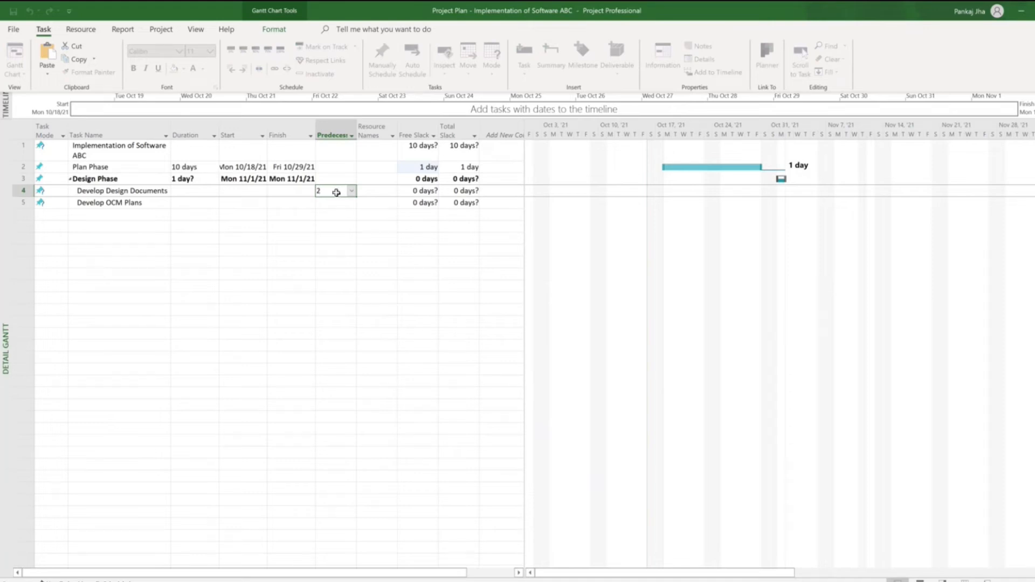
pyautogui.press('Return')
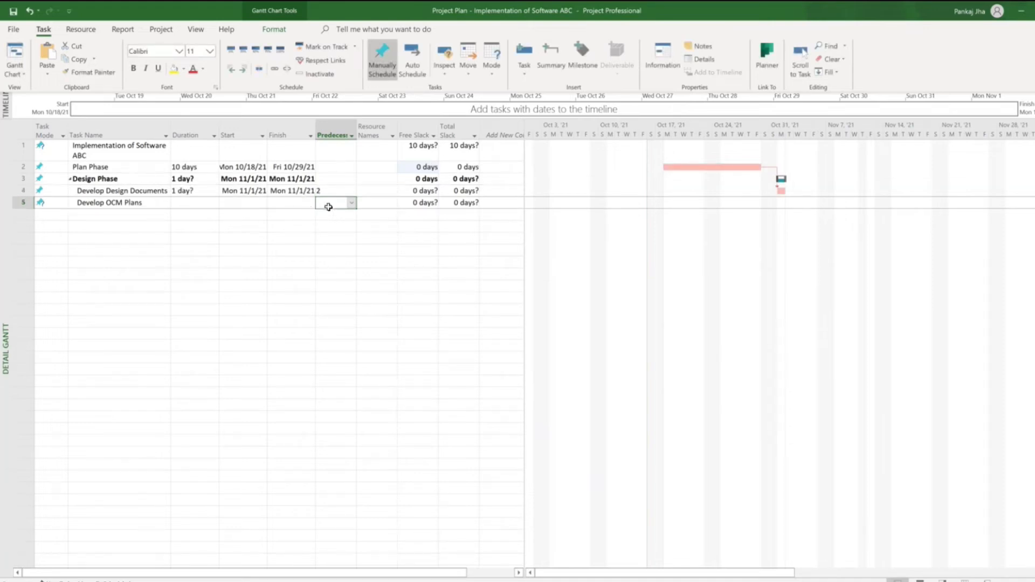
pyautogui.write('2')
pyautogui.press('Return')
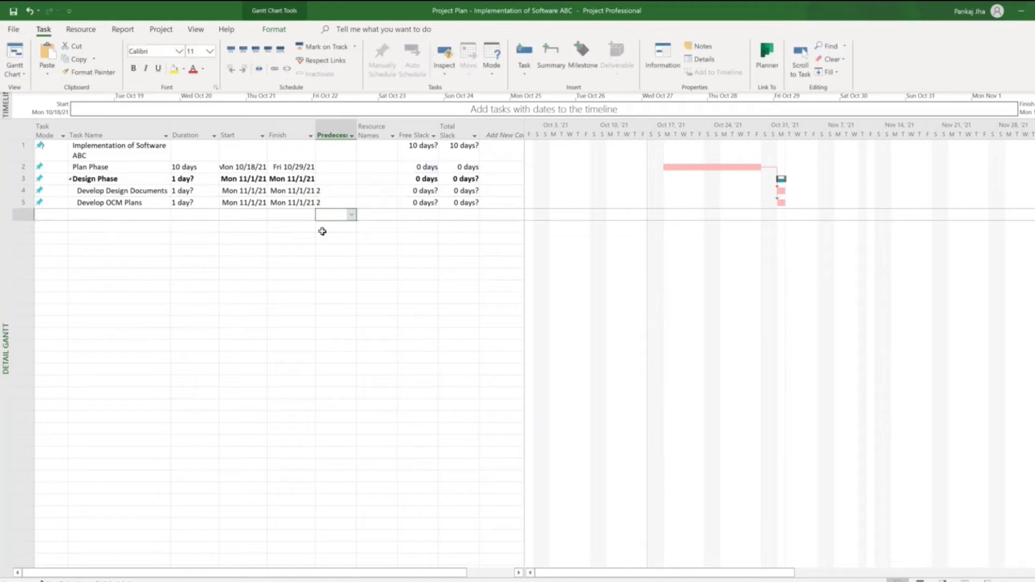
# Add a "Develop Test Plan" task below Develop OCM Plans and keep it indented as a subtask of Design Phase
pyautogui.click(145, 213)
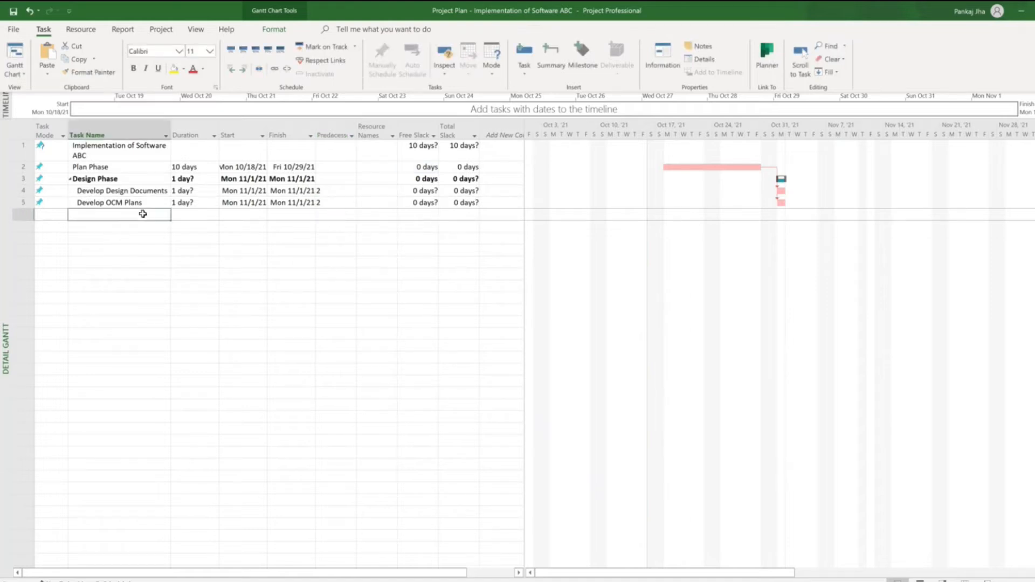
pyautogui.write('Tes')
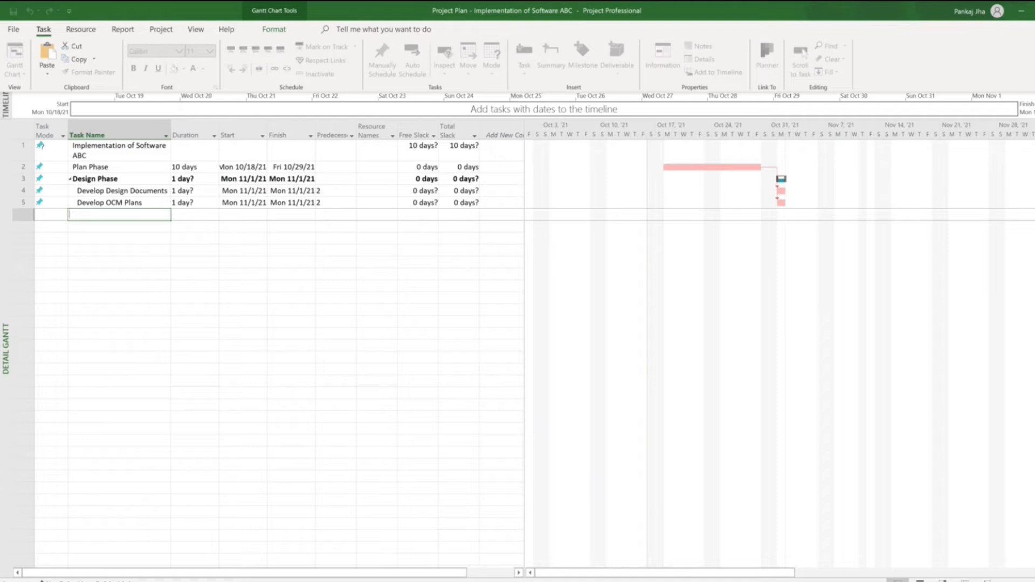
pyautogui.write('Develop Test Plan')
pyautogui.press('Return')
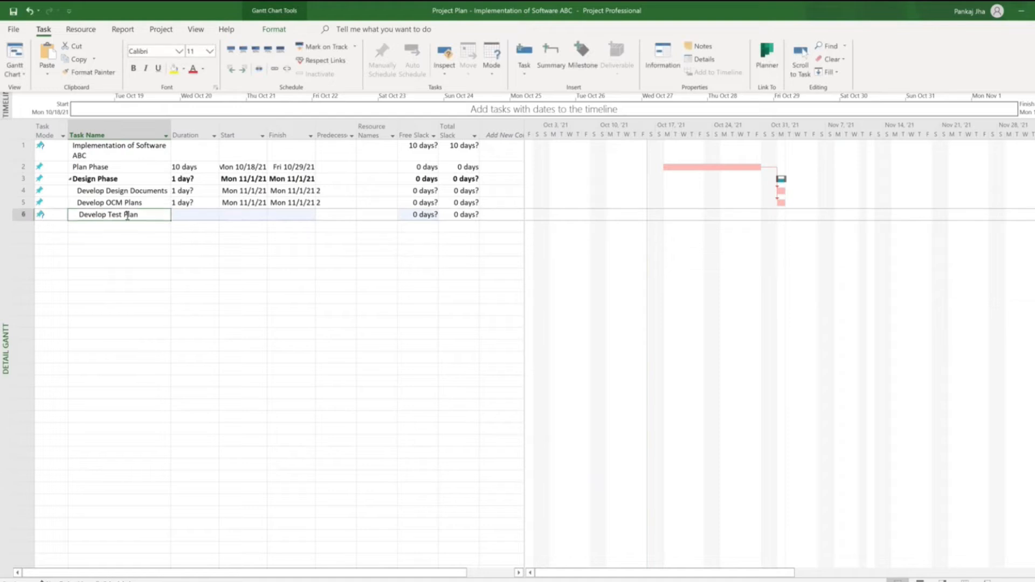
pyautogui.click(232, 70)
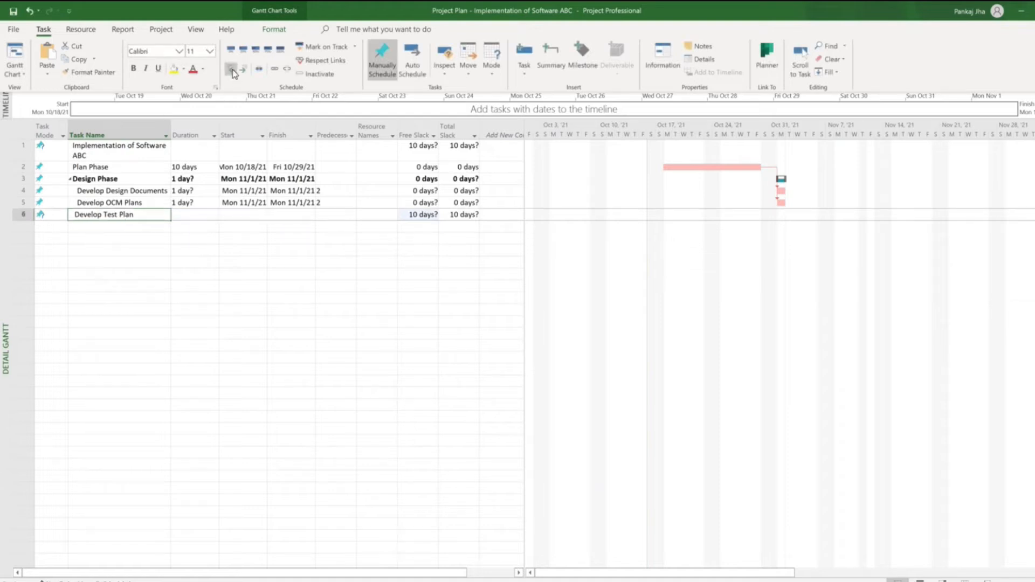
pyautogui.click(244, 69)
pyautogui.click(118, 297)
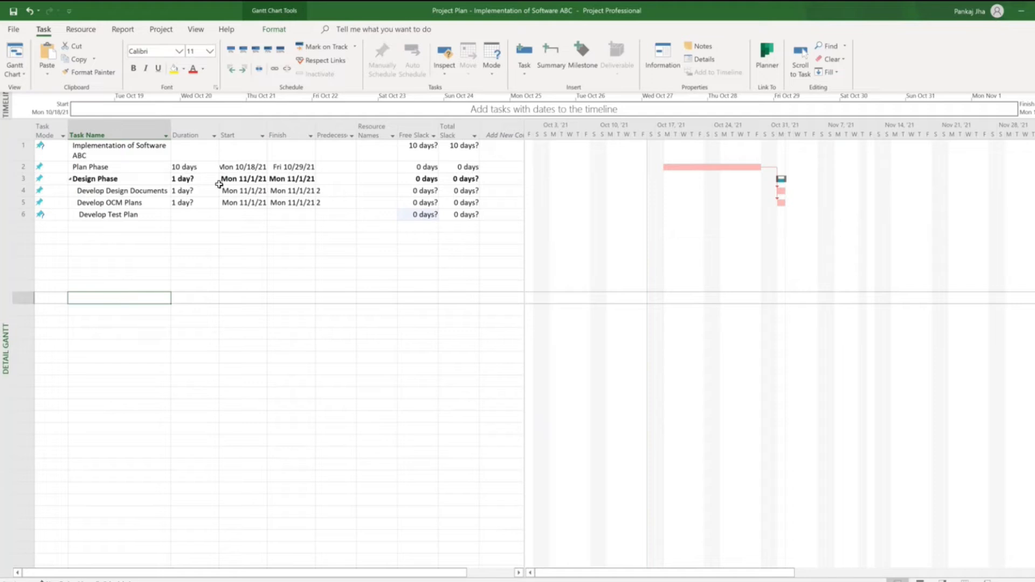
# Set the duration of the Develop Design Documents task to 15 days
pyautogui.click(336, 214)
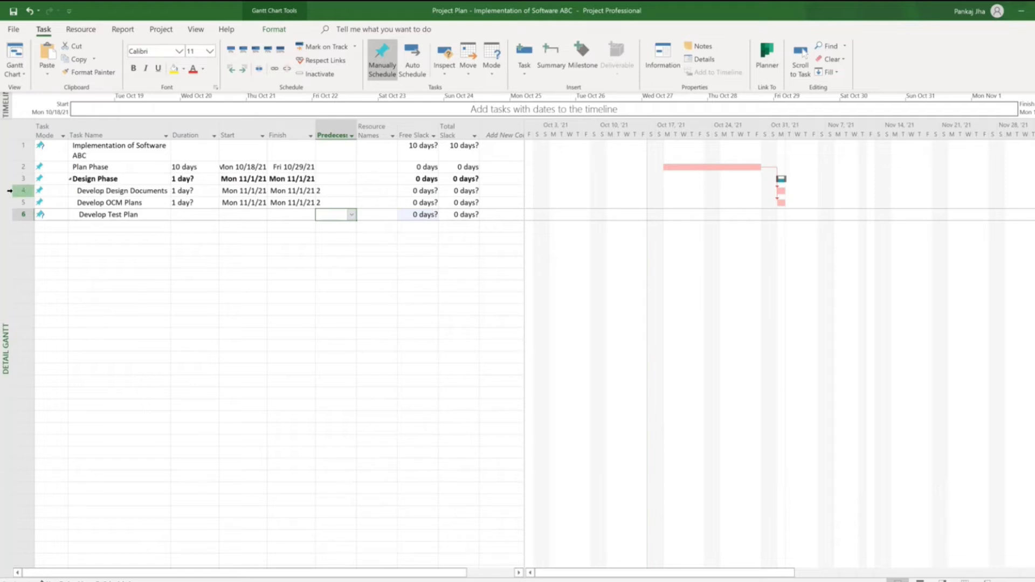
pyautogui.click(192, 192)
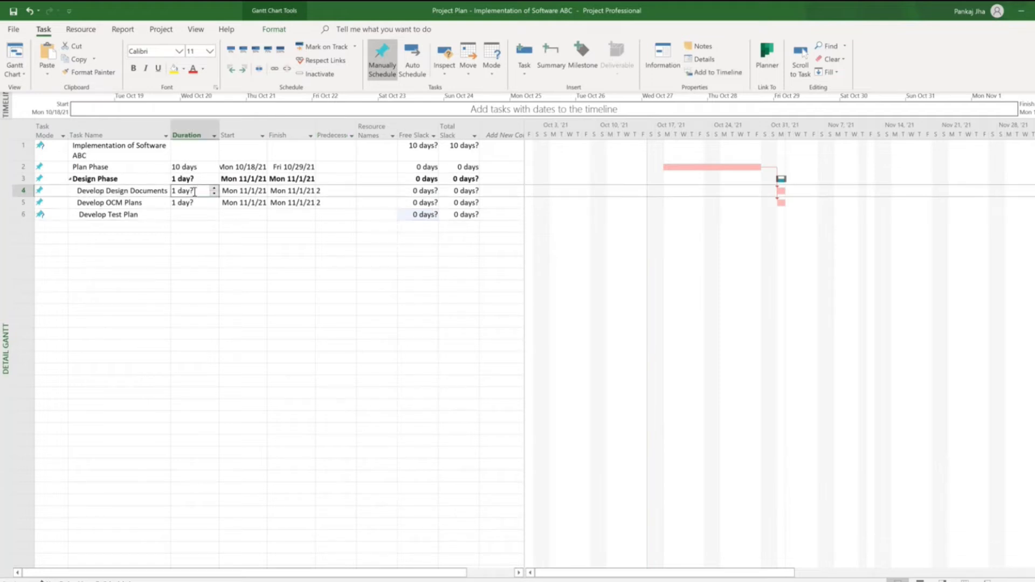
pyautogui.write('15')
pyautogui.press('Return')
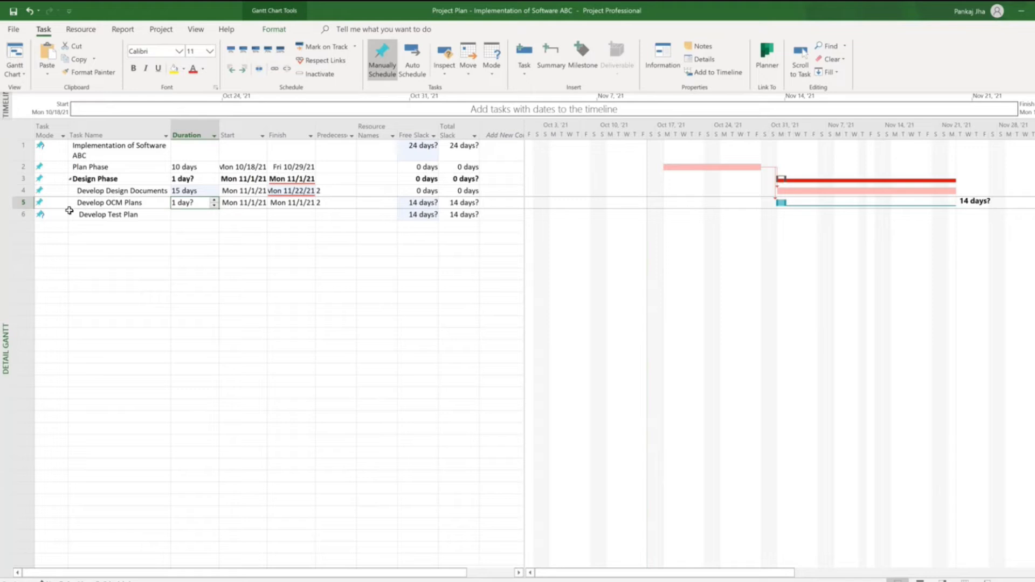
# Switch all six tasks to Auto Schedule mode and widen the Finish column so its dates fit
pyautogui.click(21, 147)
pyautogui.moveTo(22, 147); pyautogui.dragTo(21, 214)
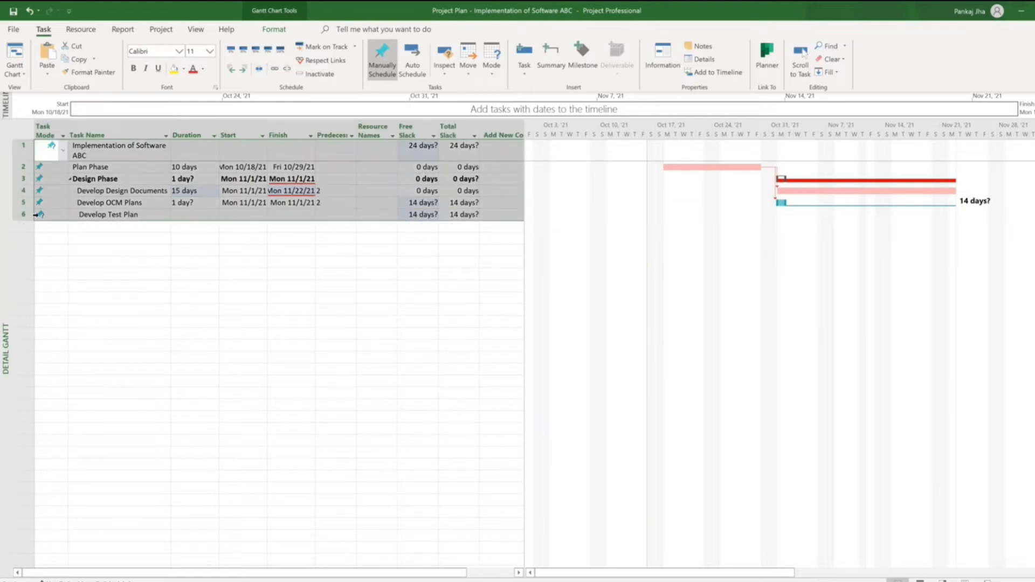
pyautogui.click(407, 57)
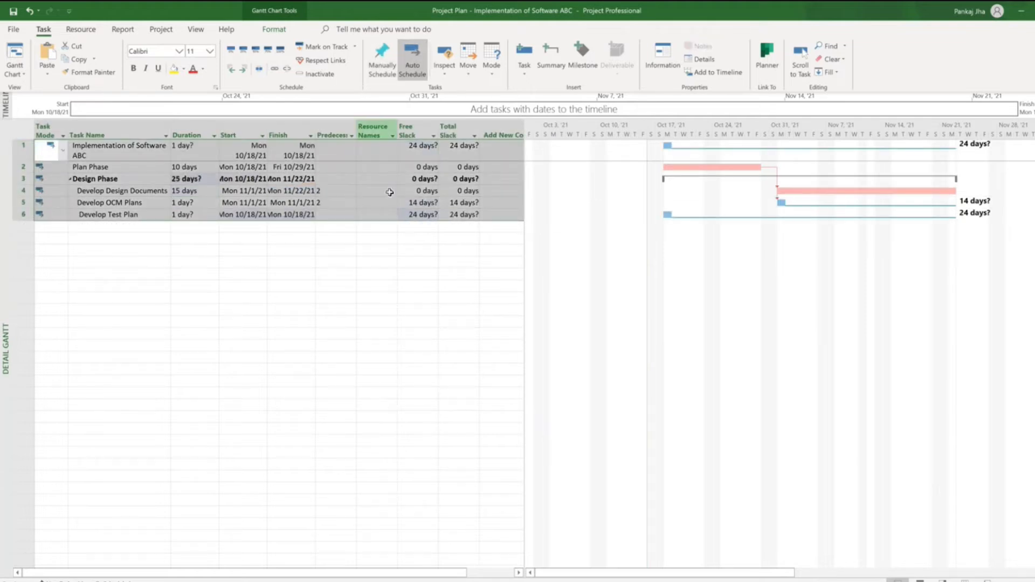
pyautogui.click(377, 274)
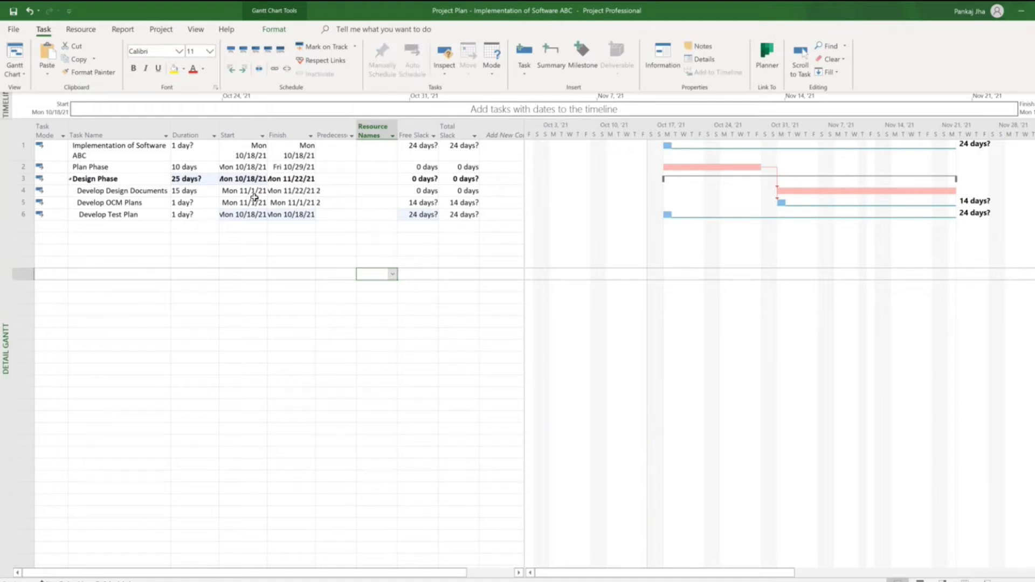
pyautogui.moveTo(315, 130); pyautogui.dragTo(327, 130)
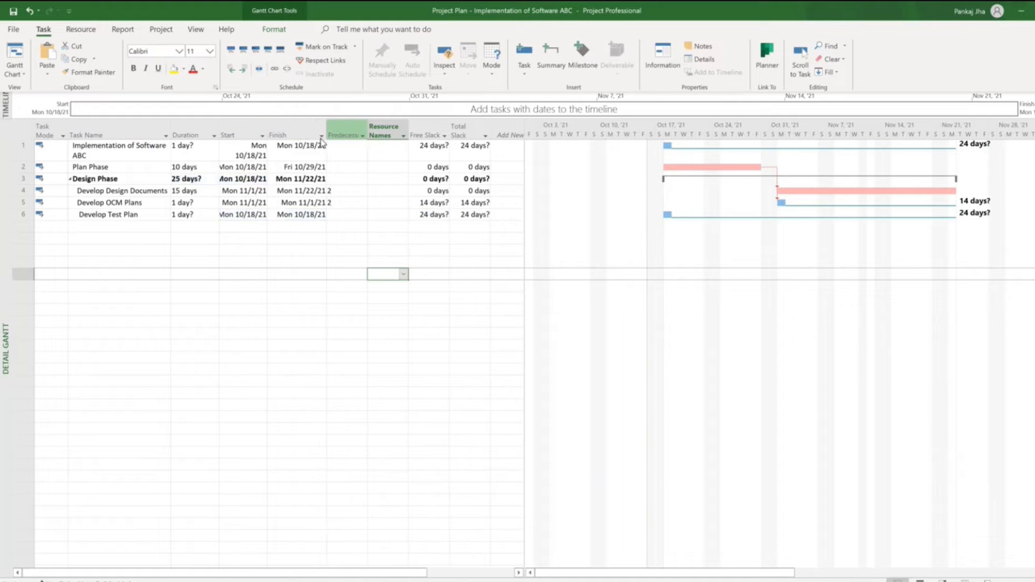
pyautogui.click(104, 214)
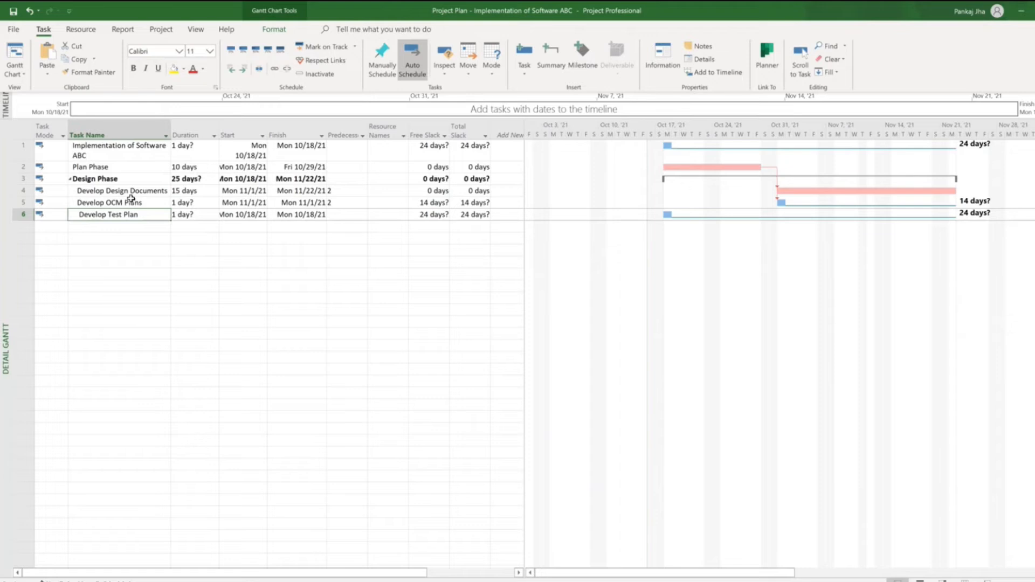
pyautogui.click(348, 215)
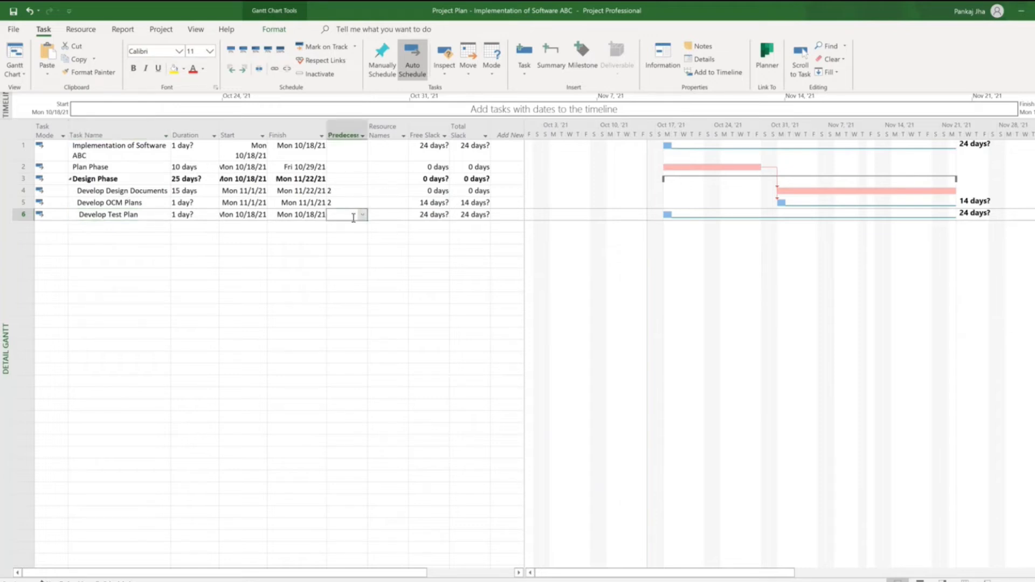
pyautogui.click(120, 286)
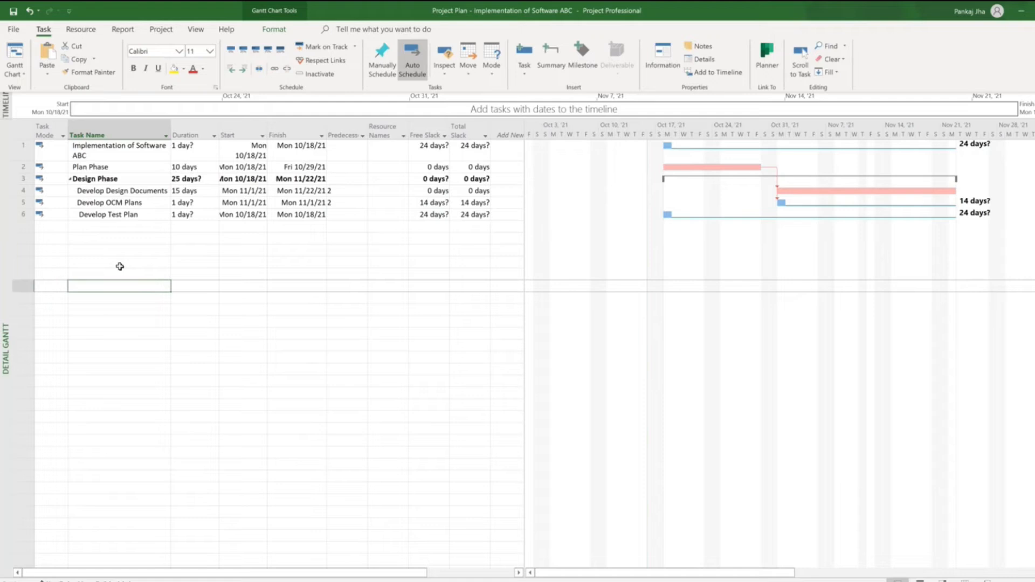
# Add Develop Design Documents as a predecessor of the Develop Test Plan task in its task information
pyautogui.click(121, 213)
pyautogui.doubleClick(121, 214)
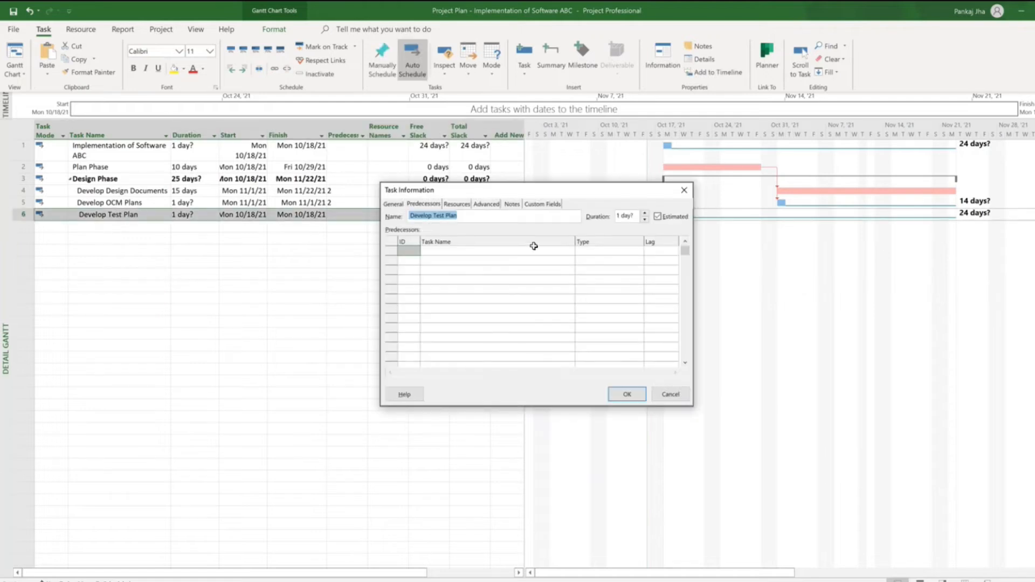
pyautogui.click(434, 207)
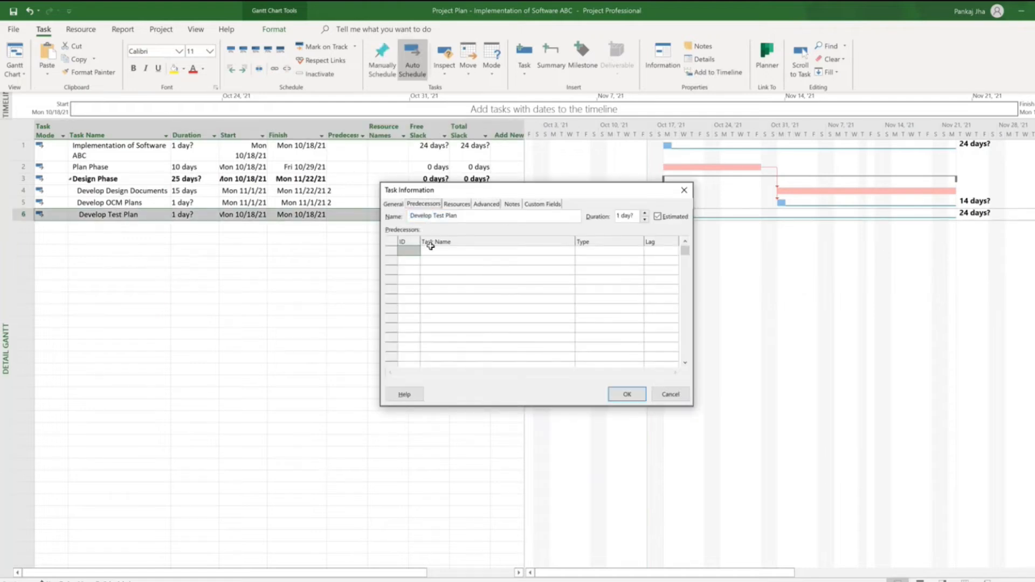
pyautogui.click(446, 252)
pyautogui.click(570, 251)
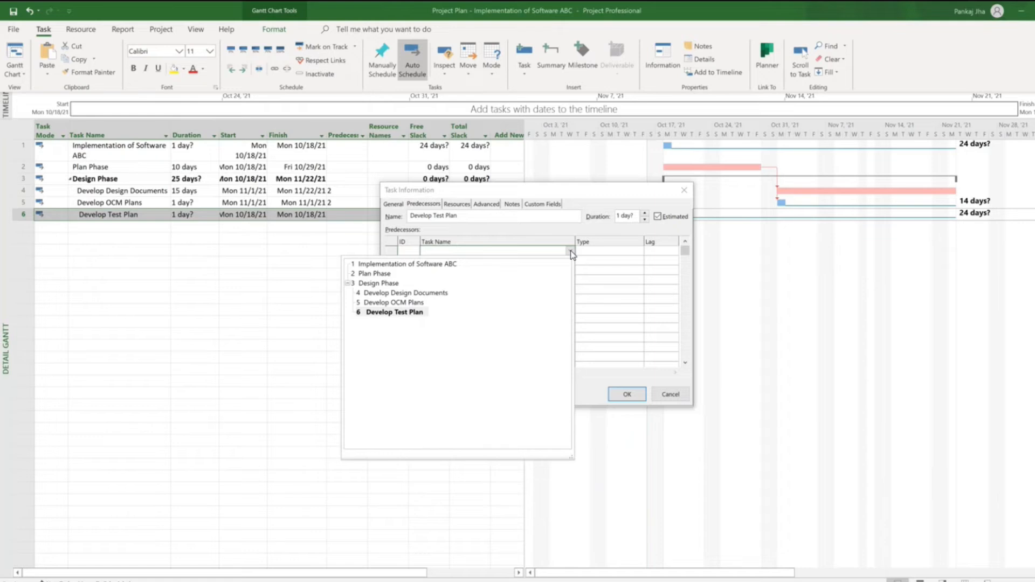
pyautogui.click(394, 295)
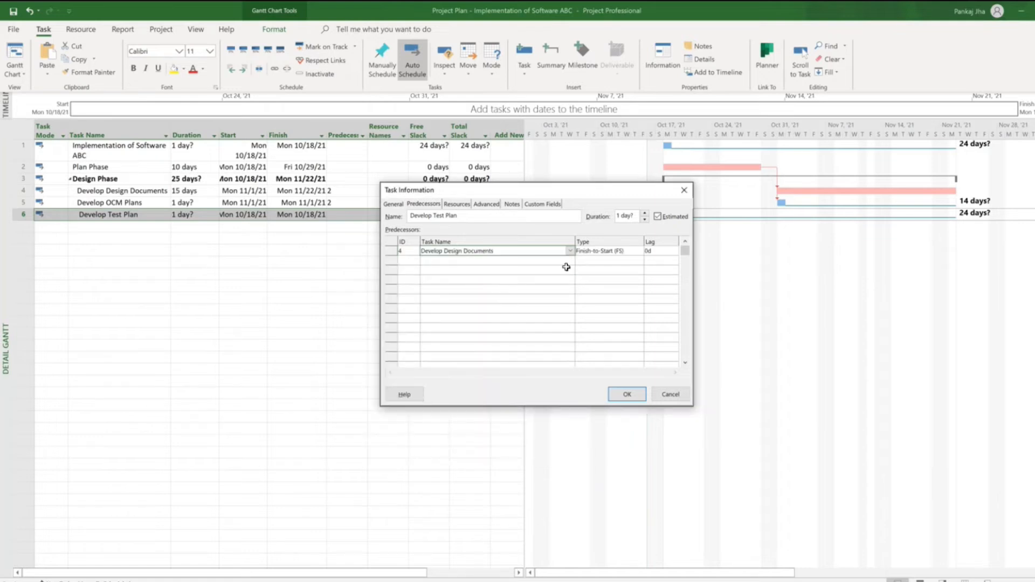
# Make Develop Test Plan's predecessor link Start-to-Start (SS) with a lag of 5 days and apply it
pyautogui.click(611, 251)
pyautogui.click(641, 252)
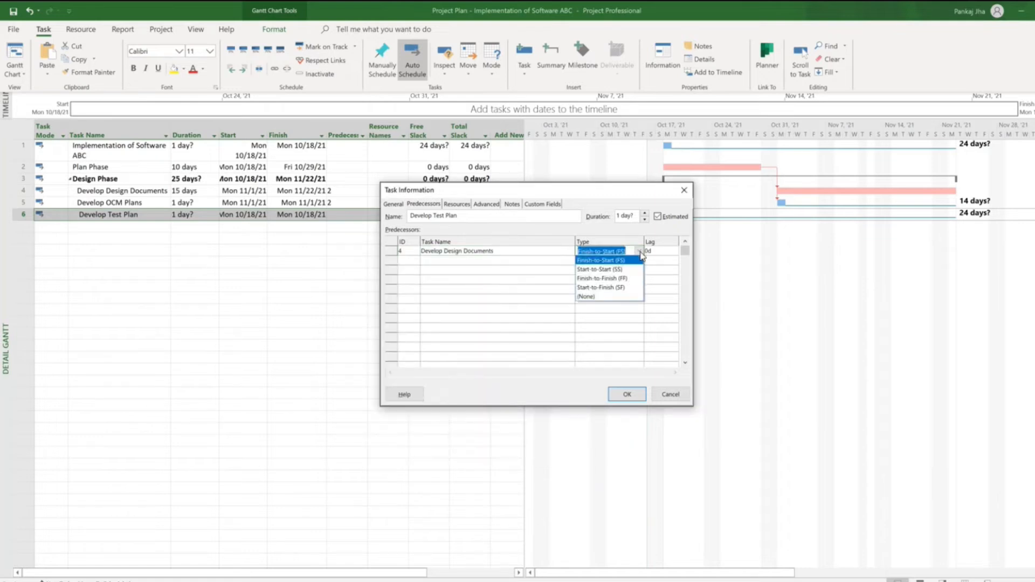
pyautogui.click(620, 274)
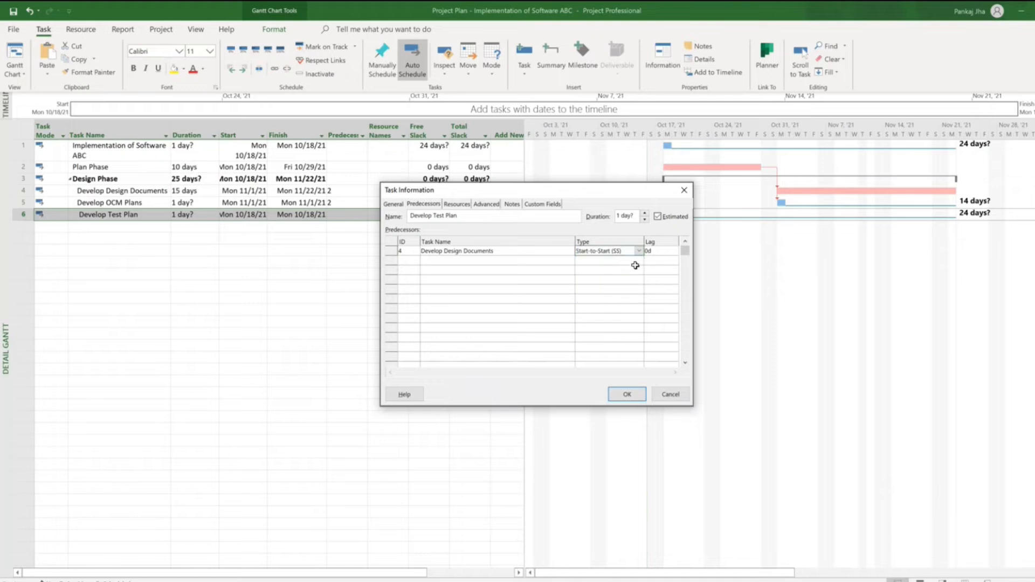
pyautogui.click(658, 257)
pyautogui.write('5')
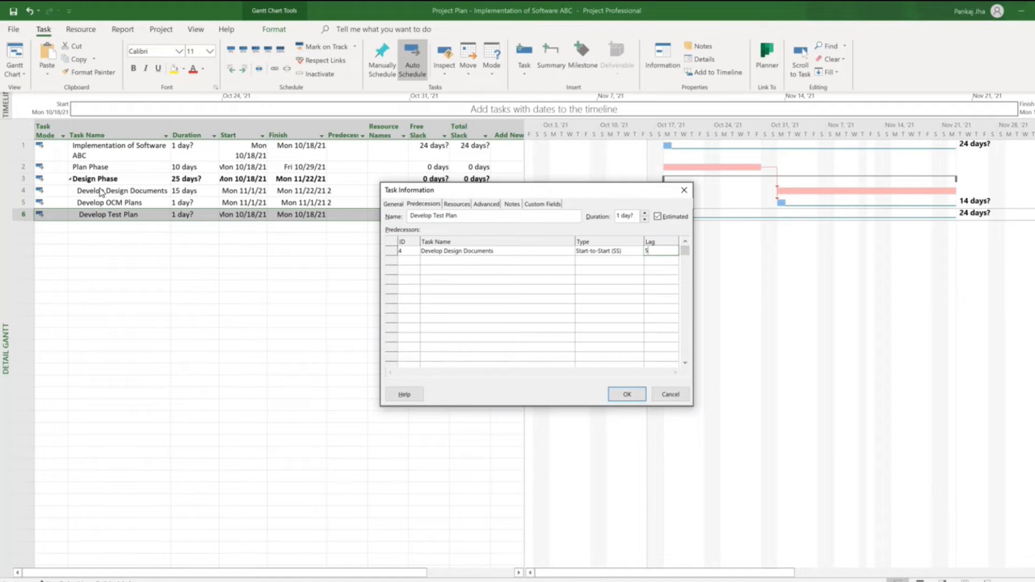
pyautogui.click(626, 396)
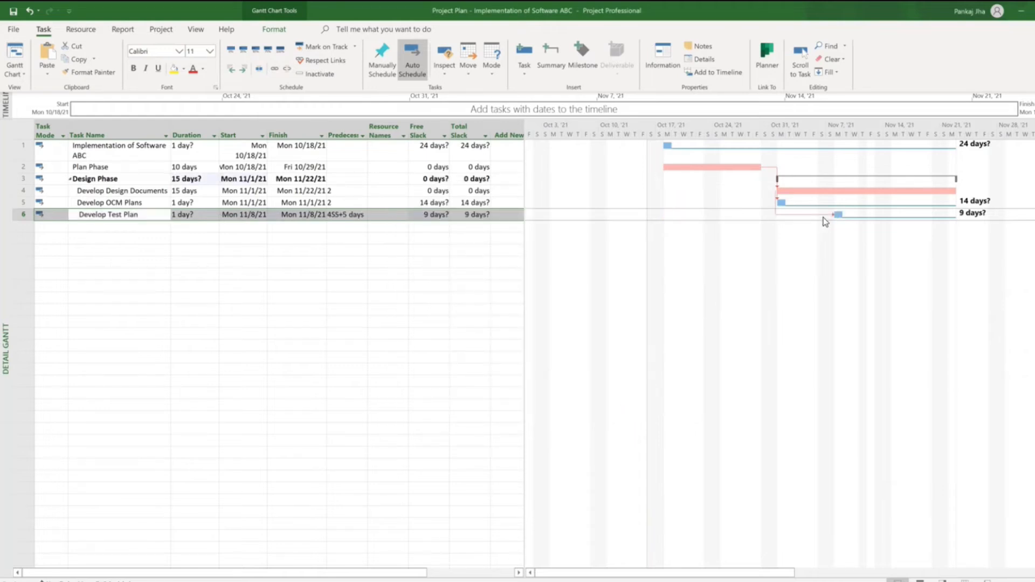
pyautogui.click(347, 321)
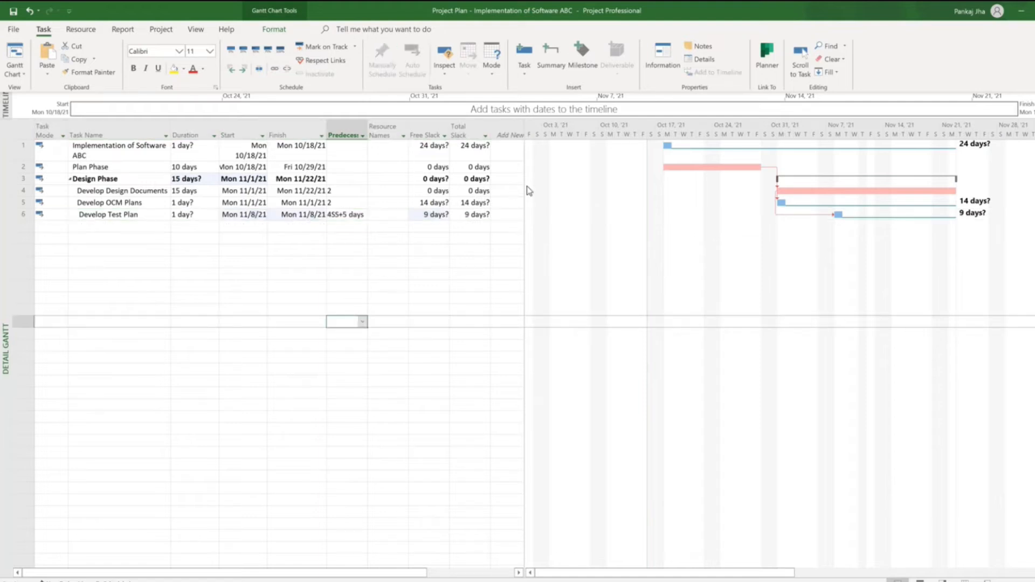
# Paste the copied task list, from Build, Test and Train through Milestone -5 : Project Close Out, below Develop Test Plan
pyautogui.moveTo(523, 188); pyautogui.dragTo(531, 190)
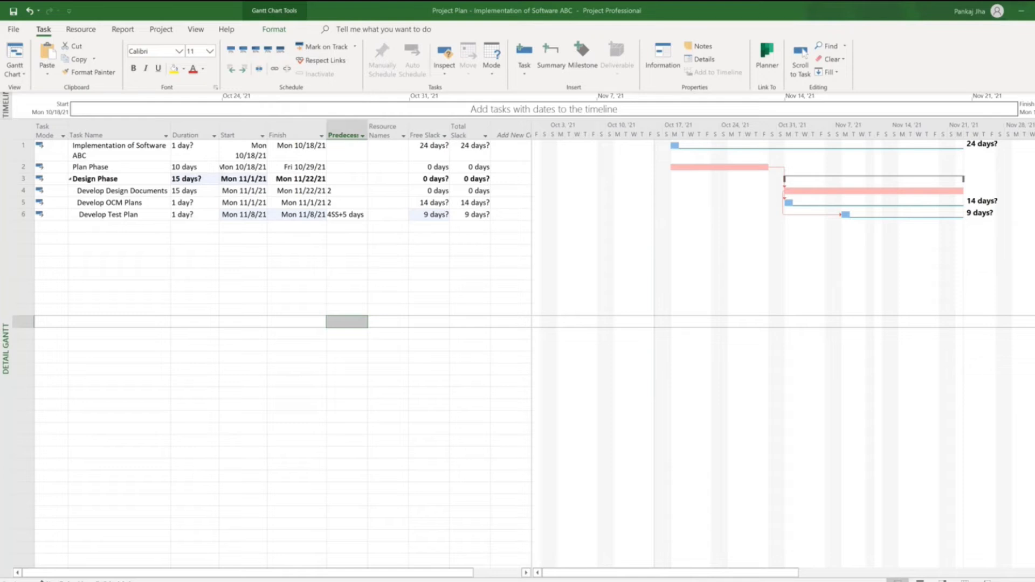
pyautogui.click(97, 266)
pyautogui.click(95, 227)
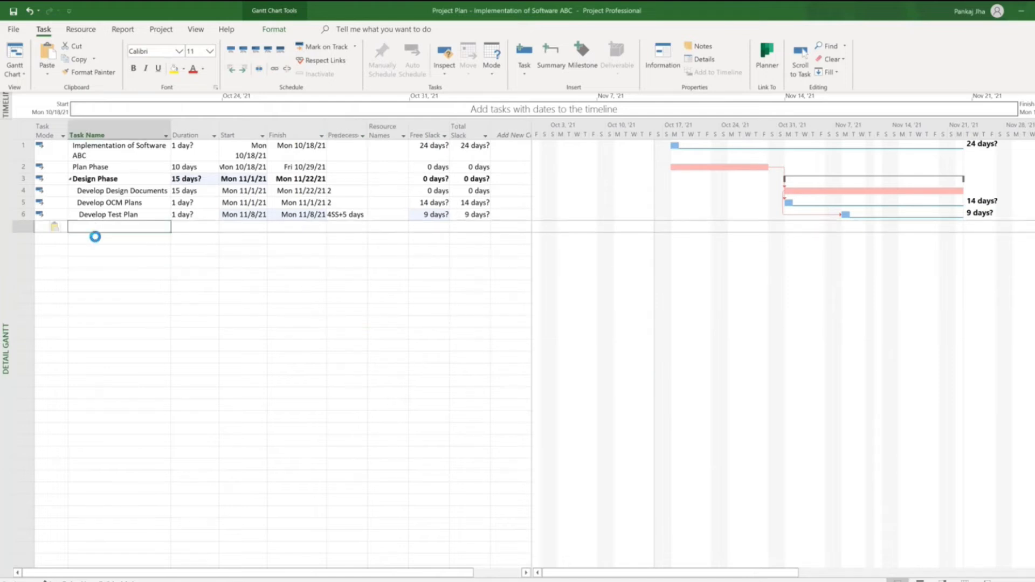
pyautogui.hotkey('ctrl', 'v')
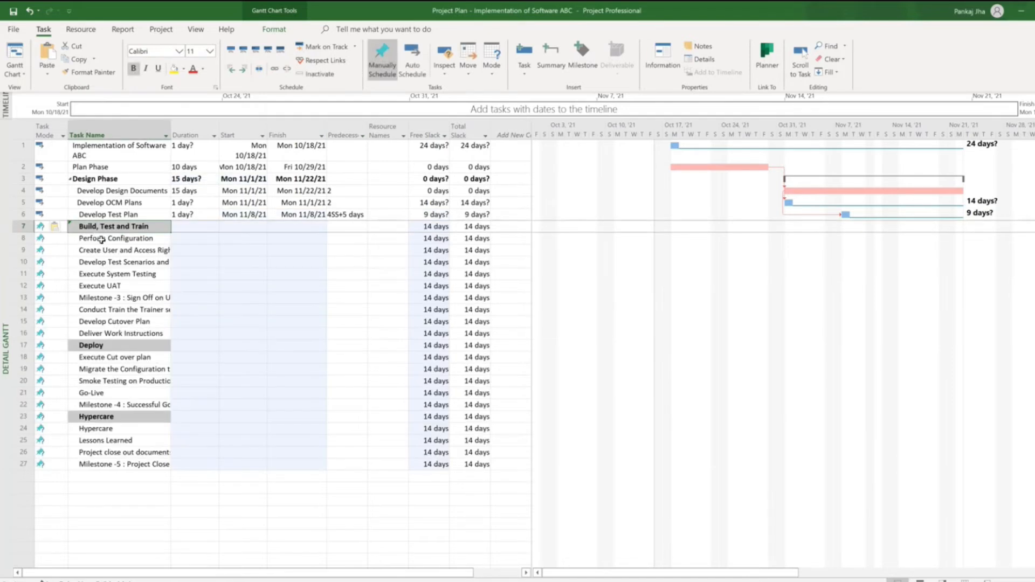
# Widen the Task Name column so the pasted task names fit
pyautogui.click(169, 130)
pyautogui.click(174, 129)
pyautogui.click(233, 512)
pyautogui.moveTo(173, 125); pyautogui.dragTo(215, 126)
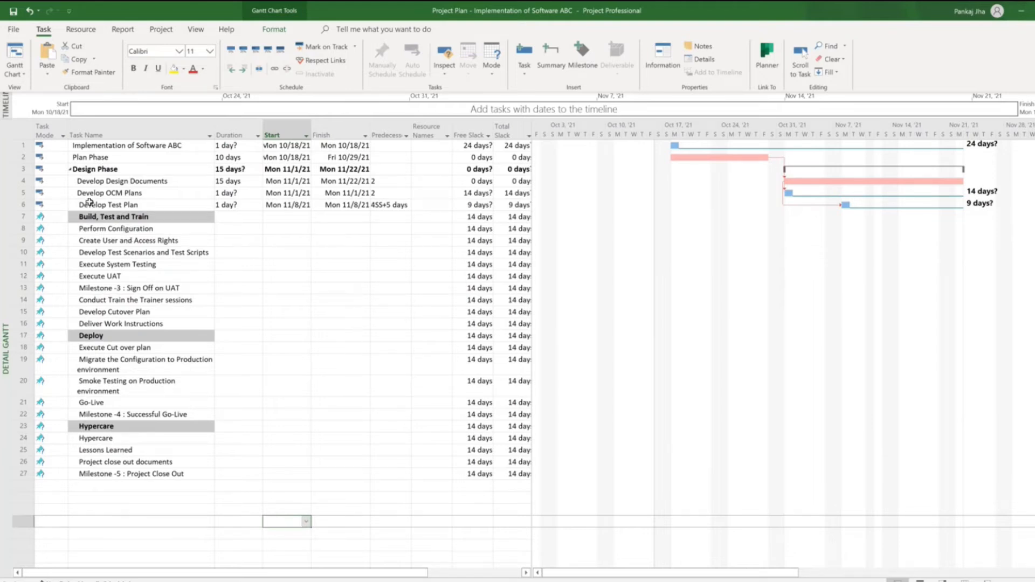
# Try to set the Design Phase summary task (3) as the predecessor of Perform Configuration
pyautogui.click(24, 228)
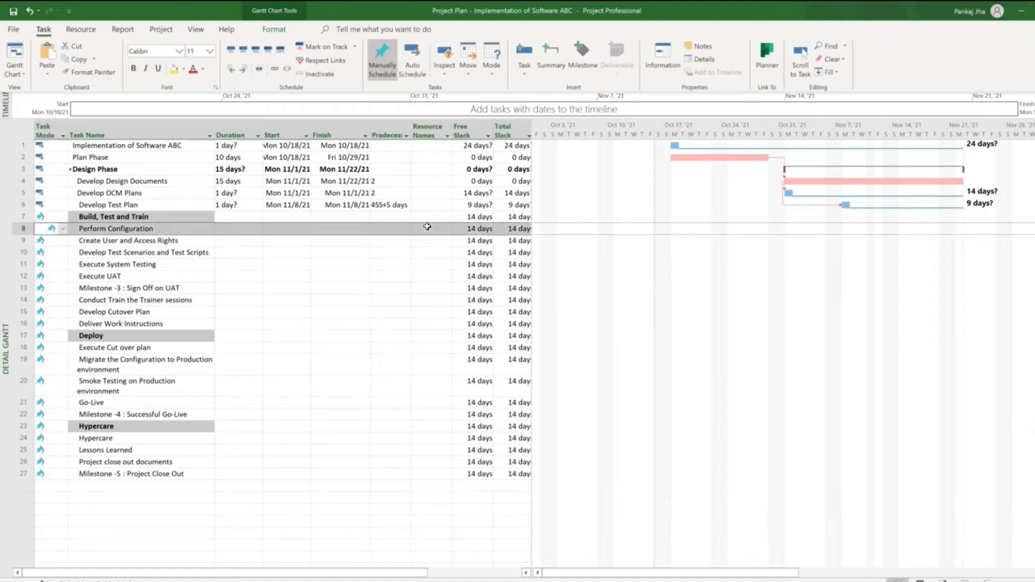
pyautogui.click(389, 229)
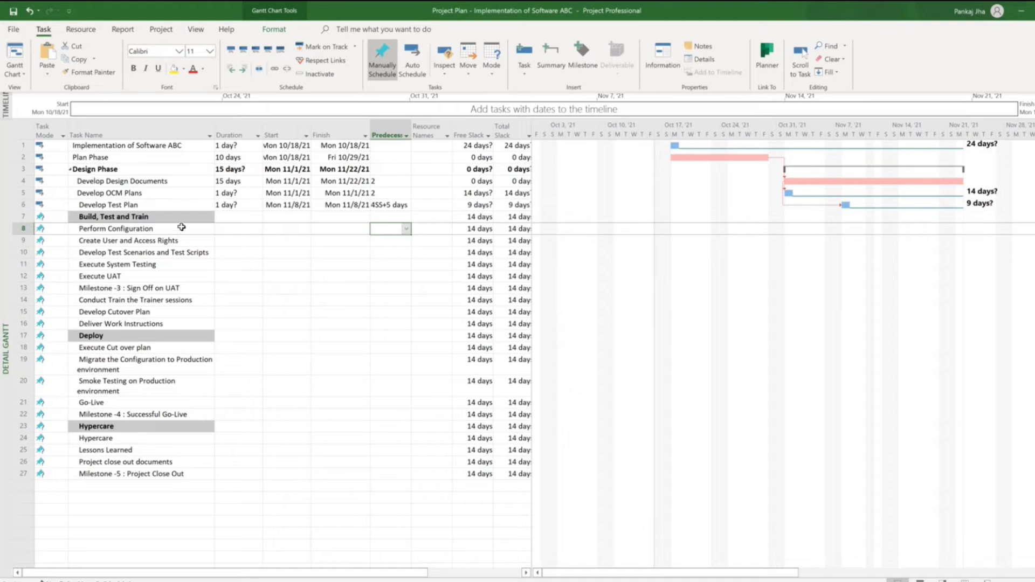
pyautogui.write('7')
pyautogui.press('Return')
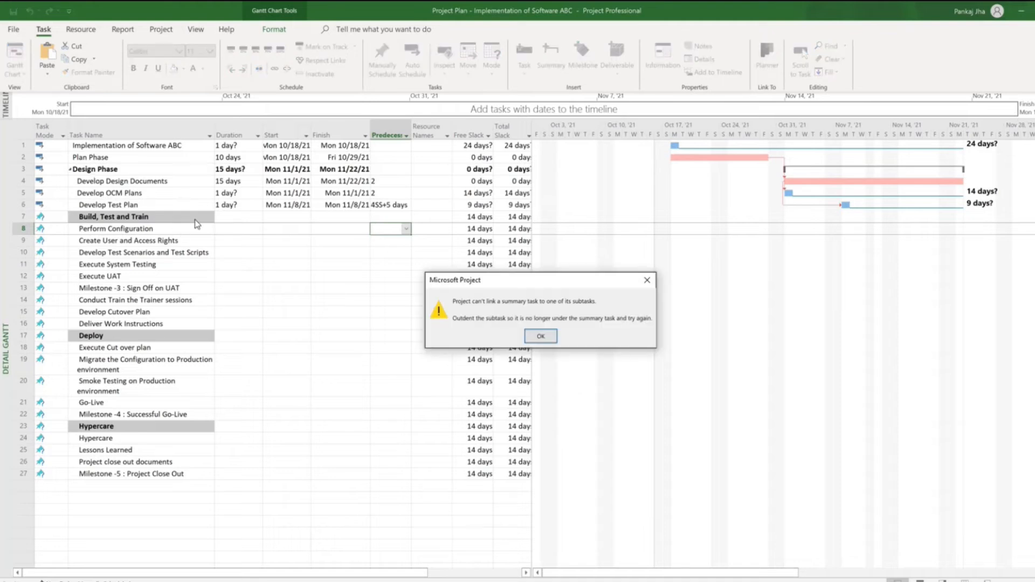
pyautogui.click(540, 336)
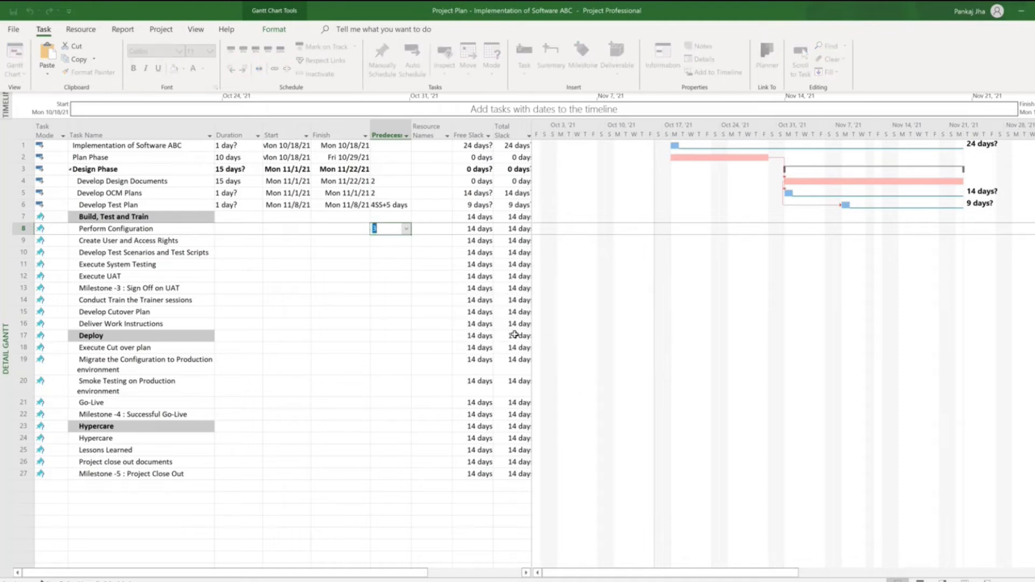
pyautogui.click(334, 322)
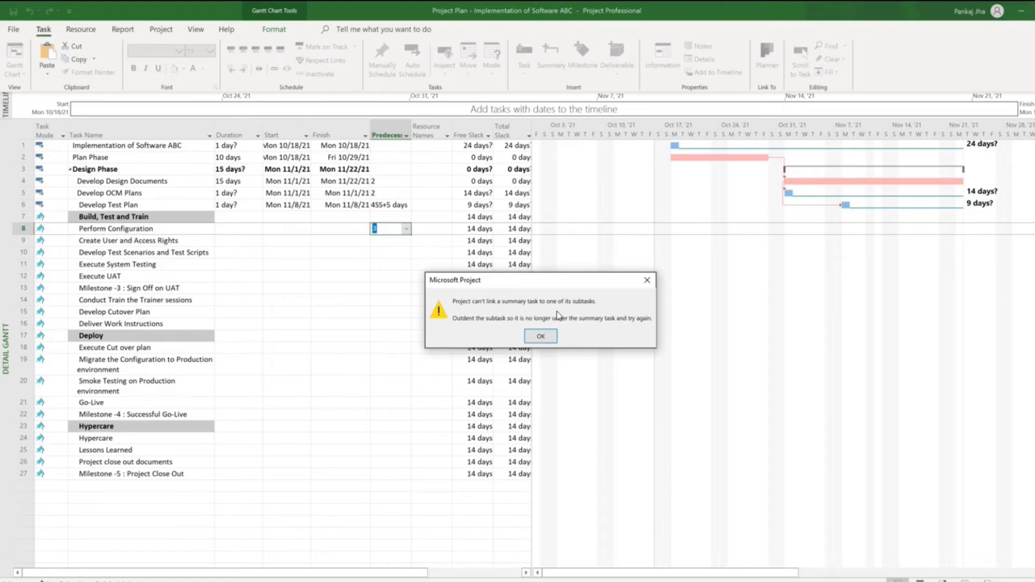
pyautogui.click(541, 337)
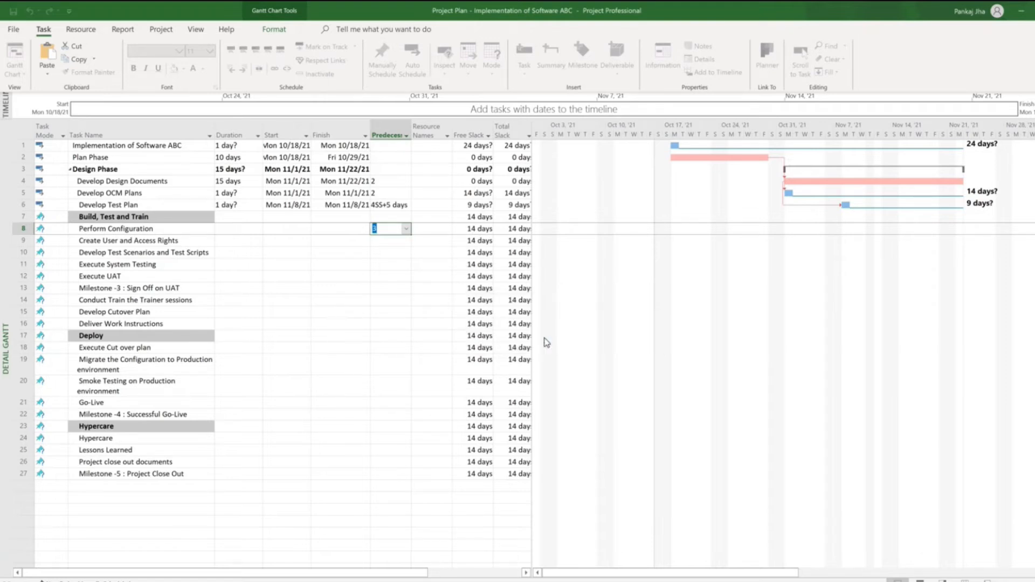
pyautogui.press('Escape')
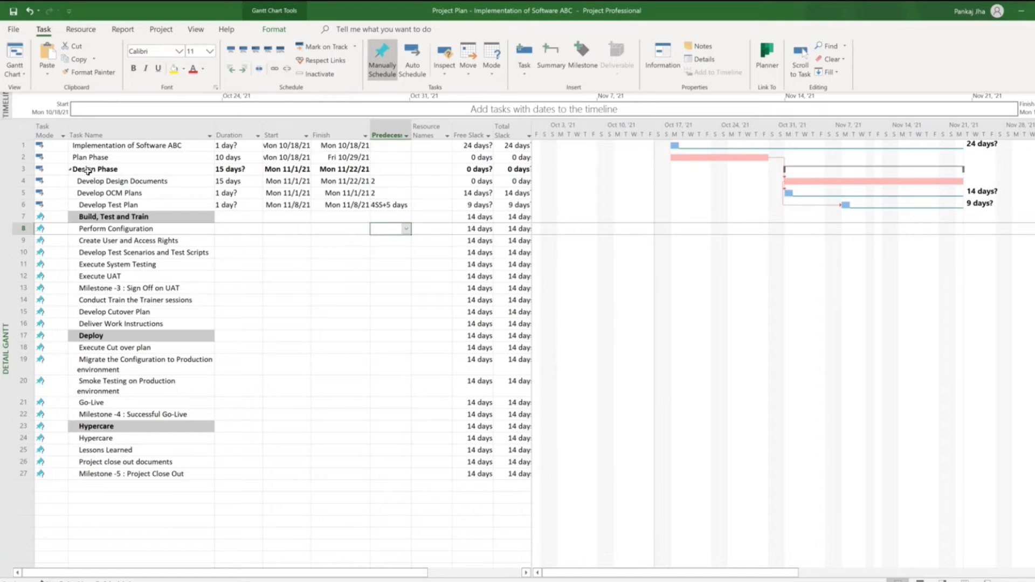
# Outdent tasks 7 to 27 one level so they are no longer under Design Phase
pyautogui.moveTo(15, 216); pyautogui.dragTo(33, 482)
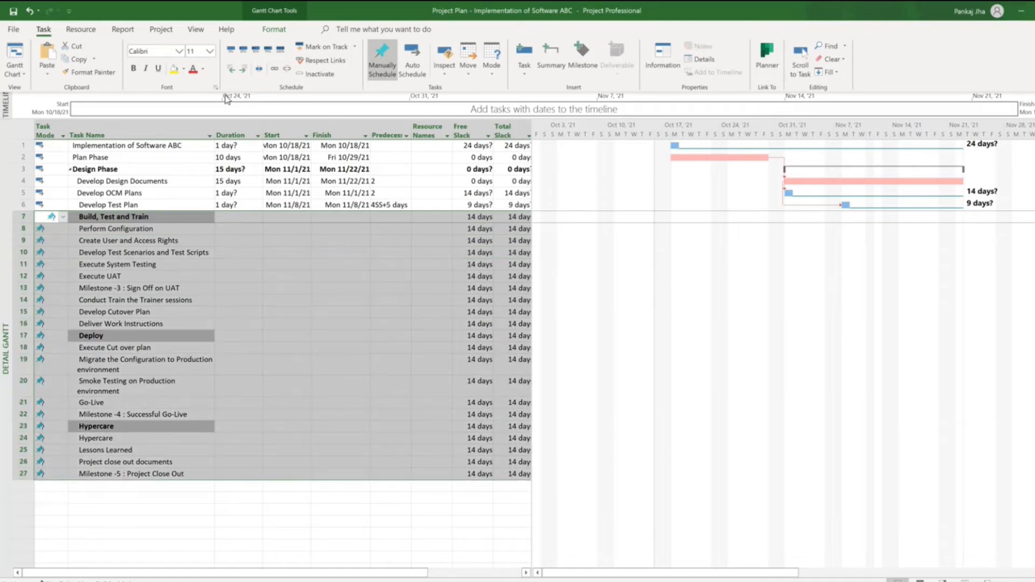
pyautogui.click(230, 71)
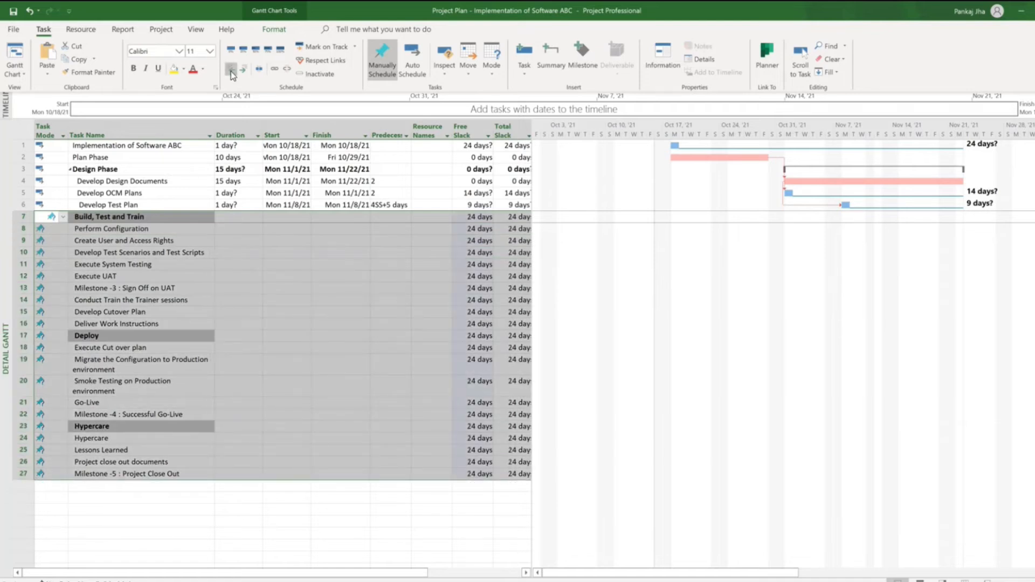
pyautogui.click(339, 245)
# Set the predecessor of Perform Configuration to 3 and that of Create User and Access Rights to 3SS+5
pyautogui.click(388, 231)
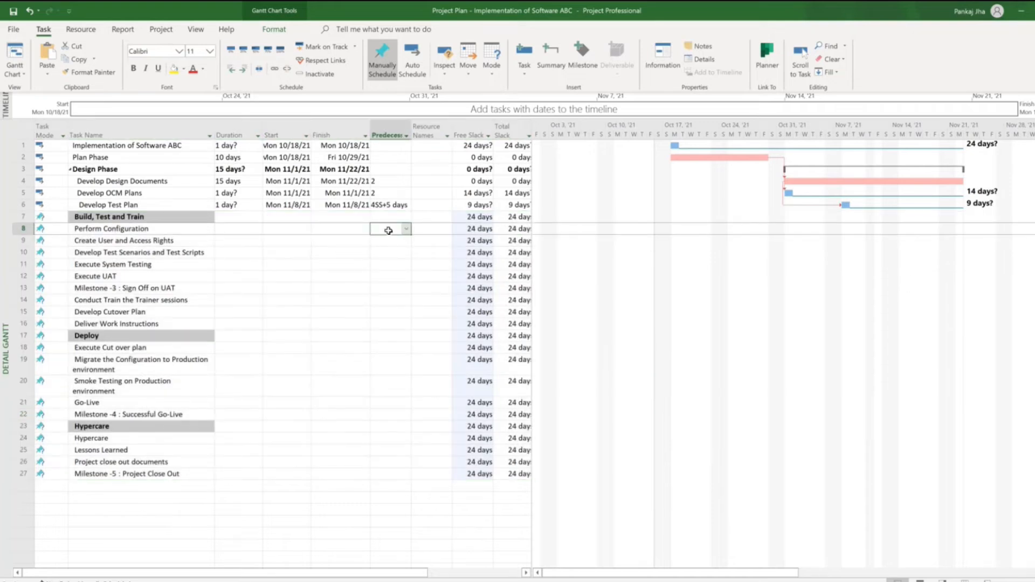
pyautogui.write('3')
pyautogui.press('Return')
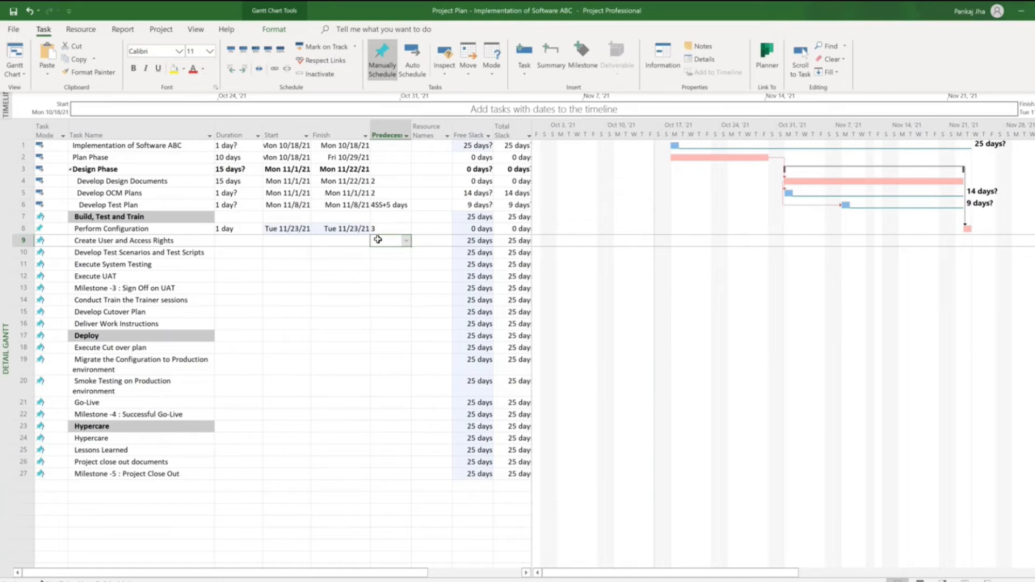
pyautogui.write('3S')
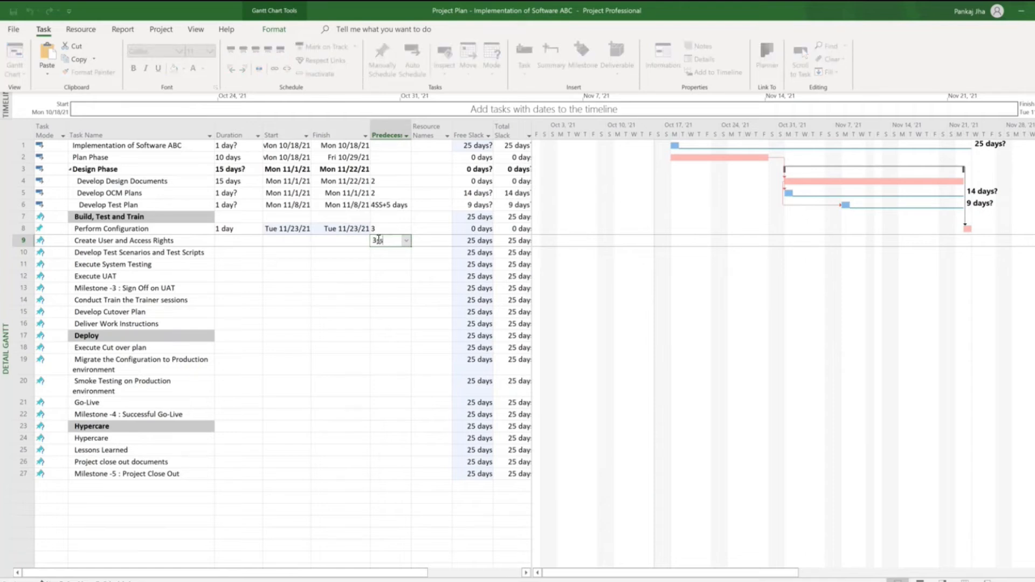
pyautogui.write('S+5')
pyautogui.press('Return')
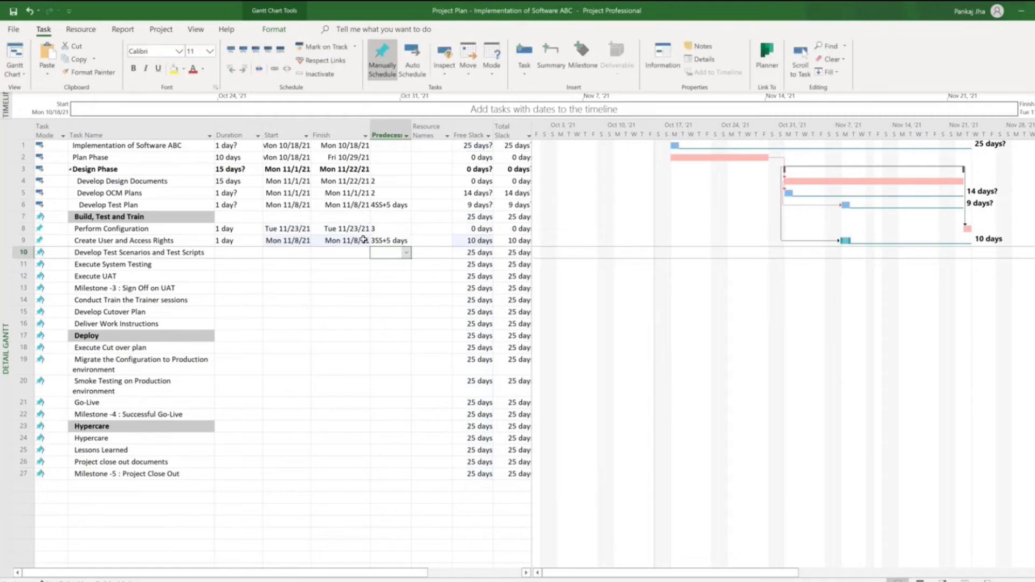
# Set the duration of the Perform Configuration task to 20 days
pyautogui.click(243, 227)
pyautogui.write('20')
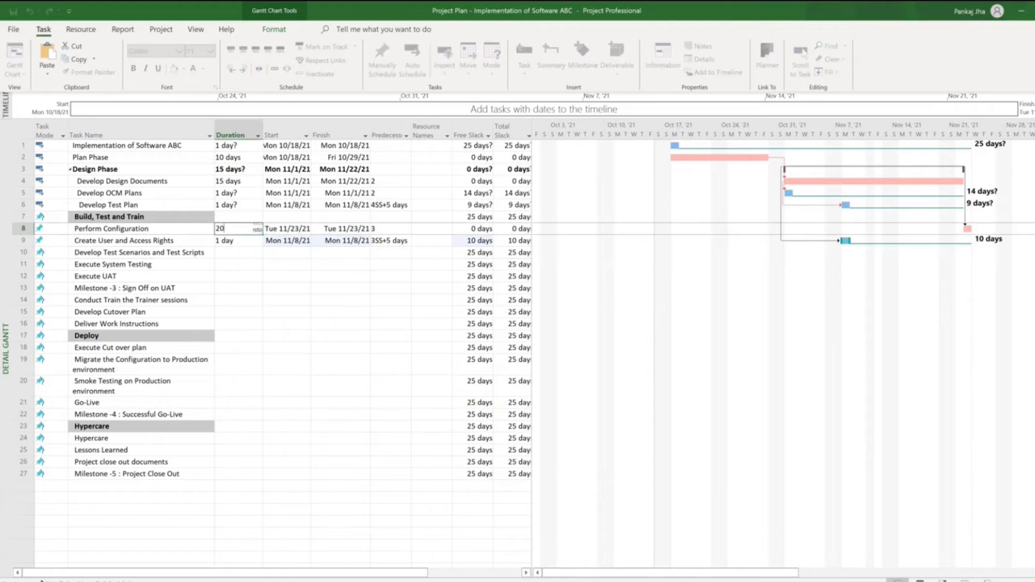
pyautogui.press('Return')
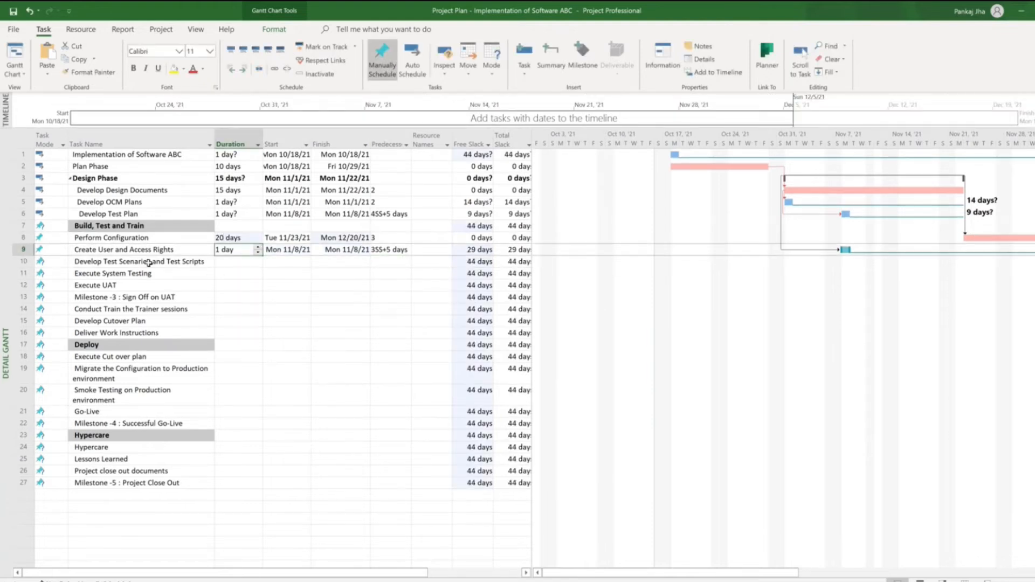
# Give Develop Test Scenarios and Test Scripts predecessors 8,9 and a duration of 10 days
pyautogui.click(397, 262)
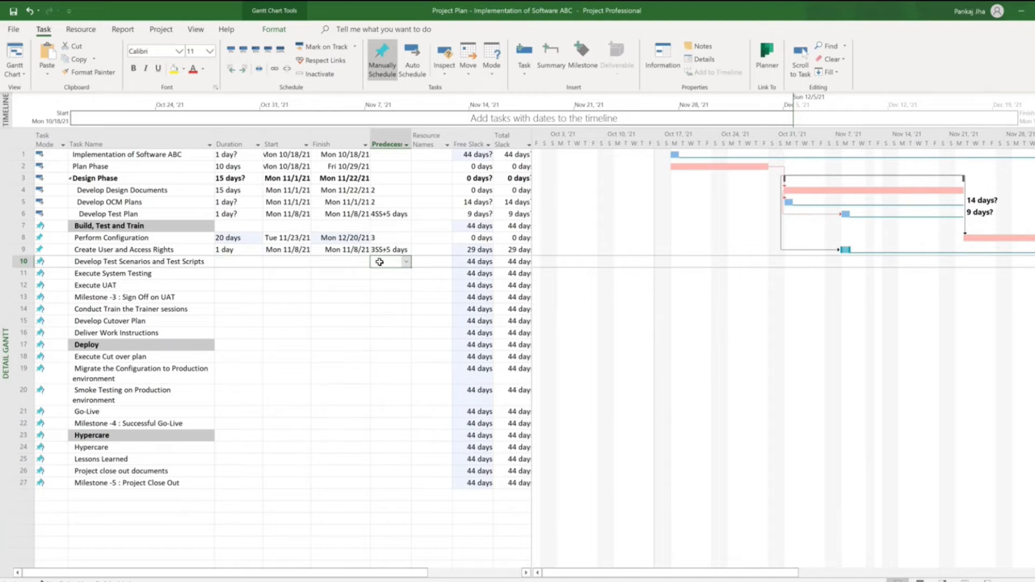
pyautogui.write('8,')
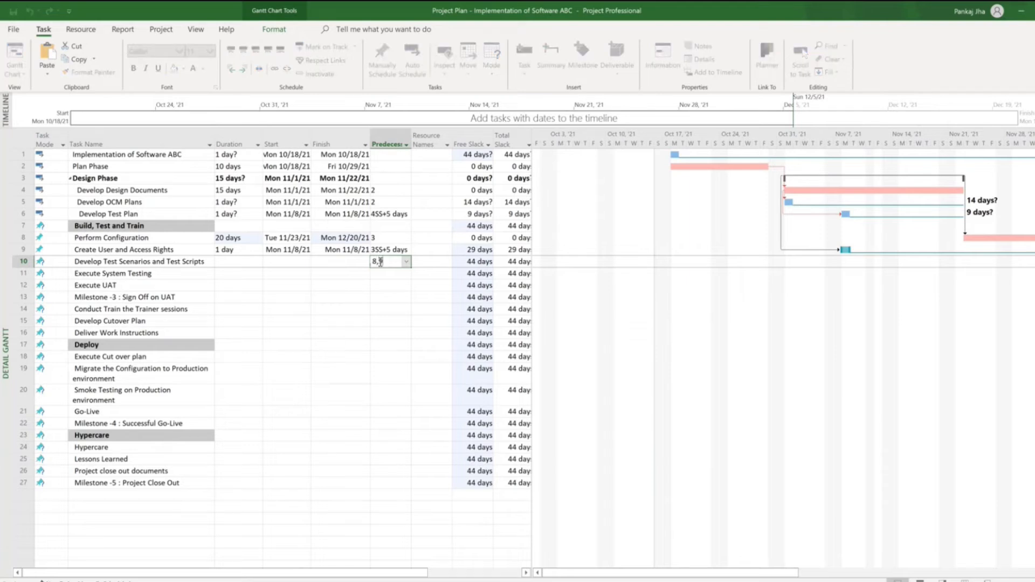
pyautogui.write('9')
pyautogui.press('Return')
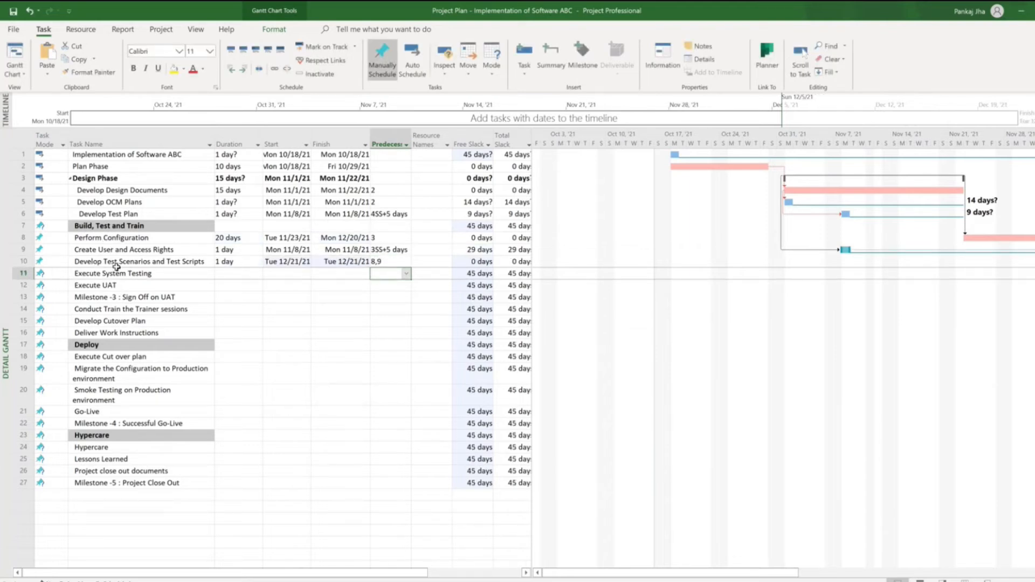
pyautogui.click(251, 262)
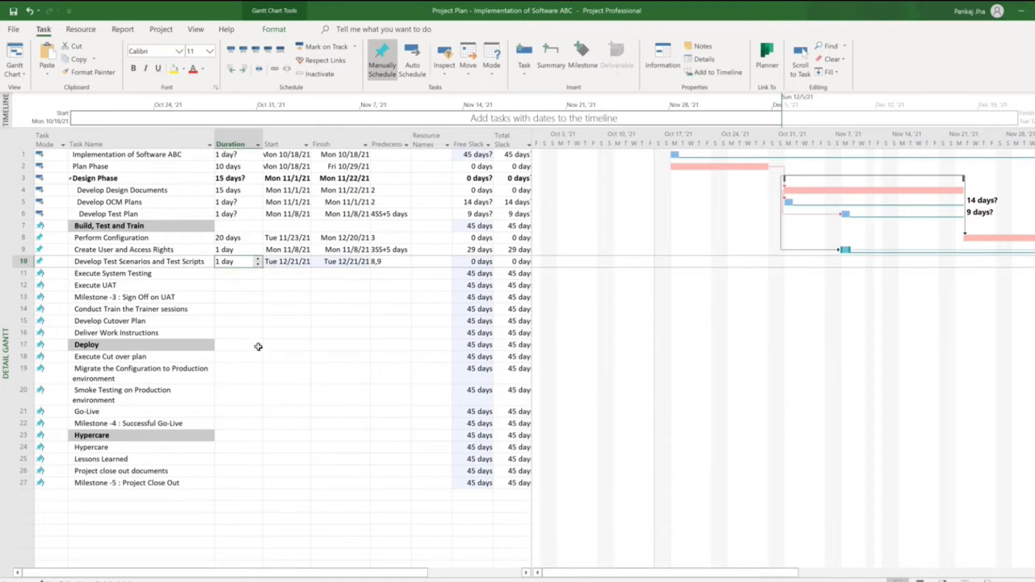
pyautogui.write('10 days')
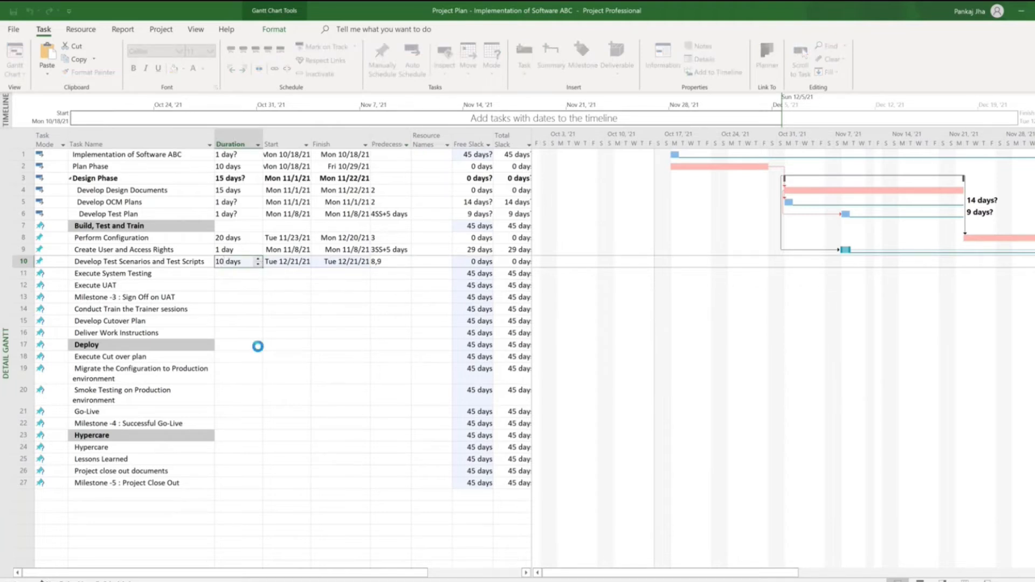
pyautogui.press('Return')
# Give Execute System Testing predecessor 10 and a duration of 5 days
pyautogui.click(386, 274)
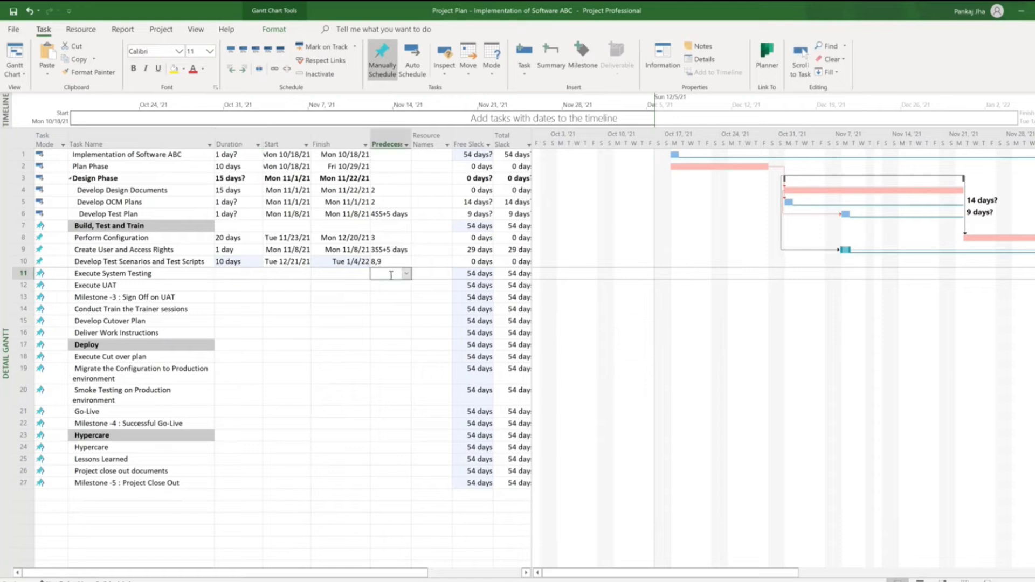
pyautogui.write('10')
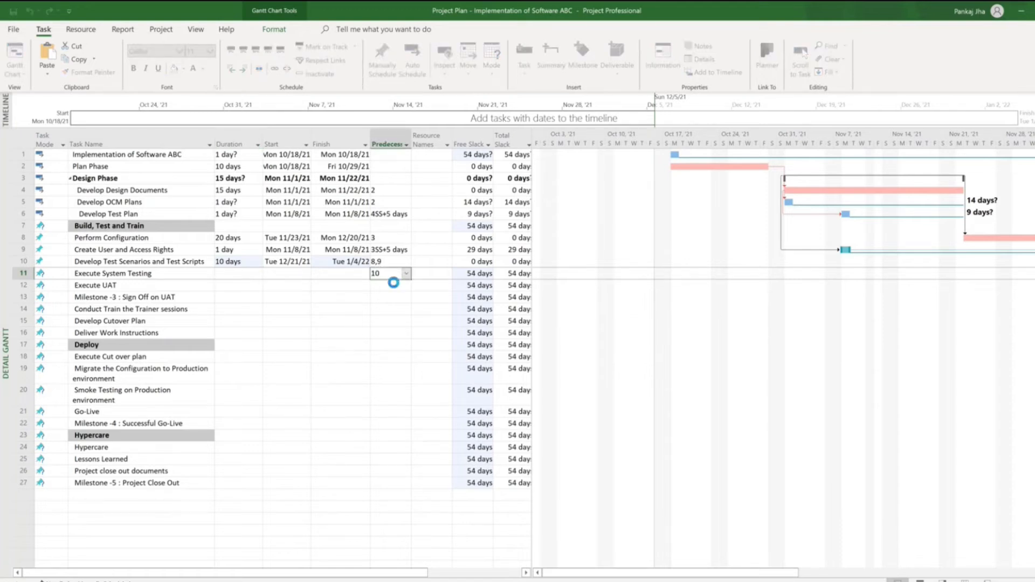
pyautogui.press('Return')
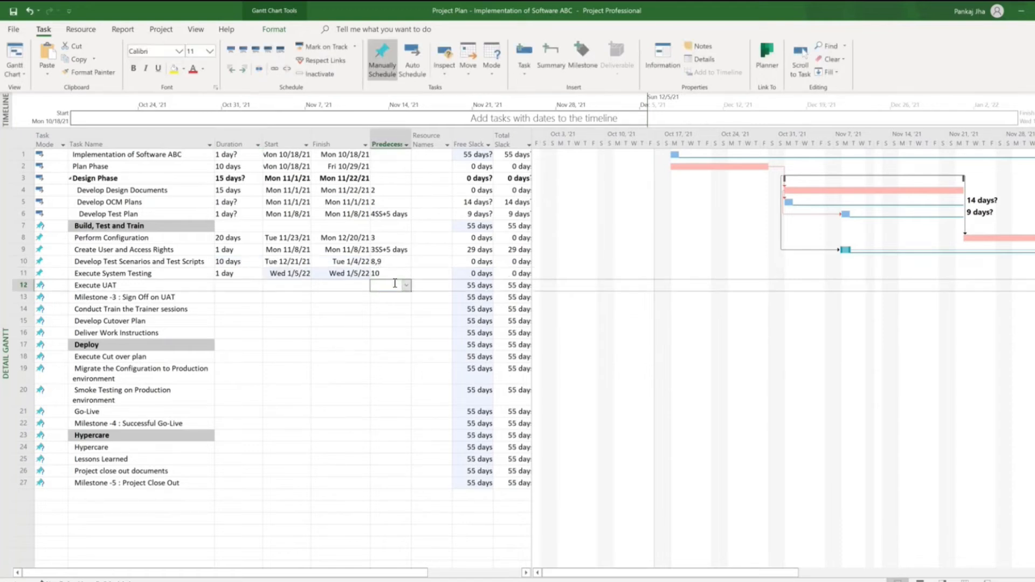
pyautogui.click(235, 275)
pyautogui.write('5')
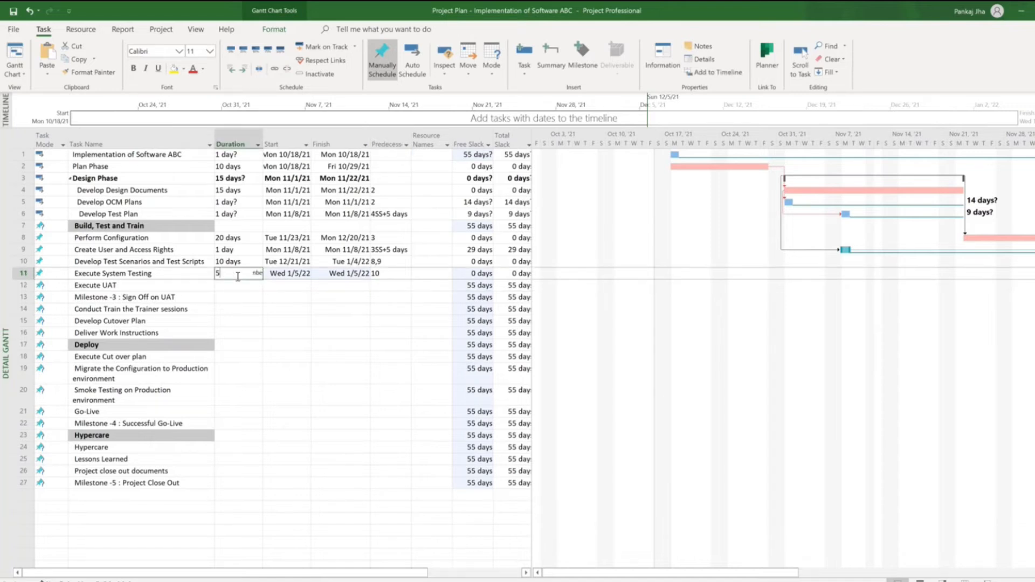
pyautogui.press('Return')
# Give Execute UAT predecessor 11 and a duration of 5 days
pyautogui.click(384, 285)
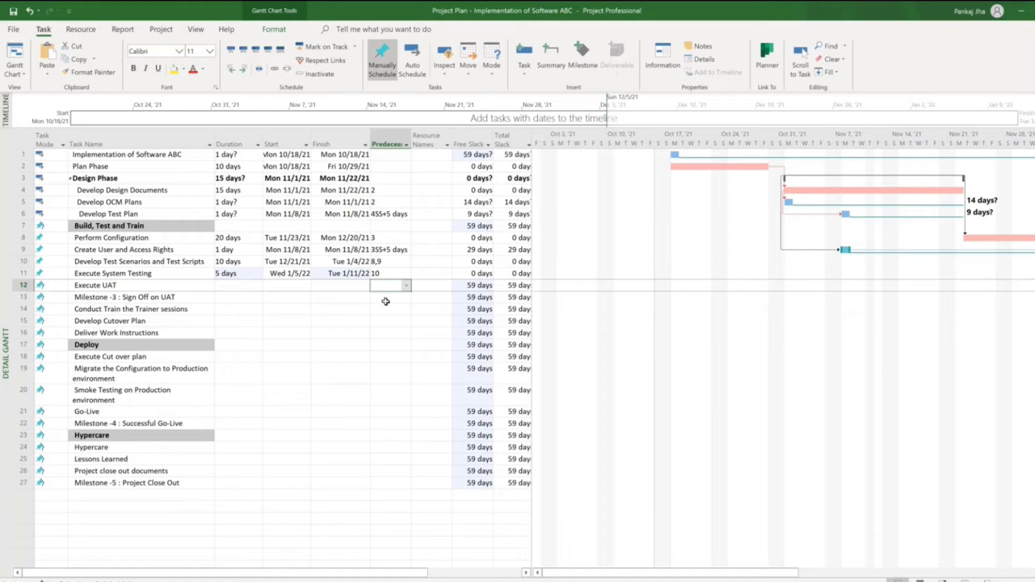
pyautogui.write('11')
pyautogui.press('Return')
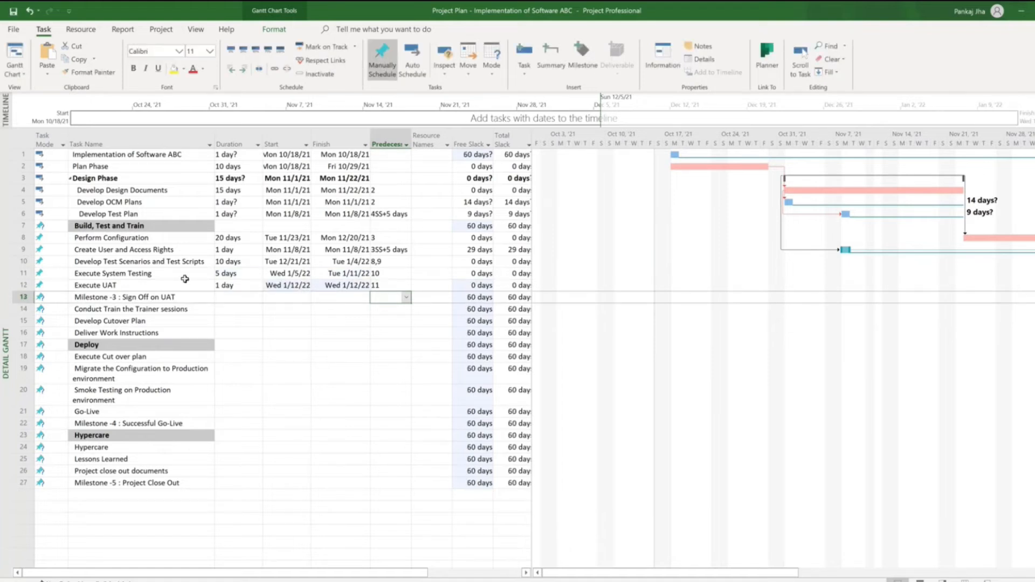
pyautogui.click(230, 288)
pyautogui.write('5')
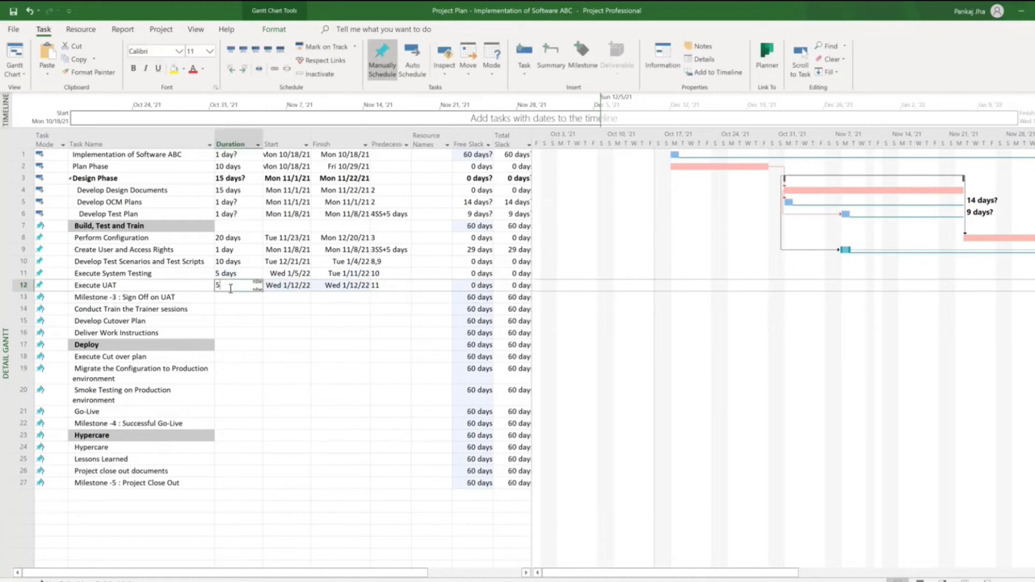
pyautogui.press('Return')
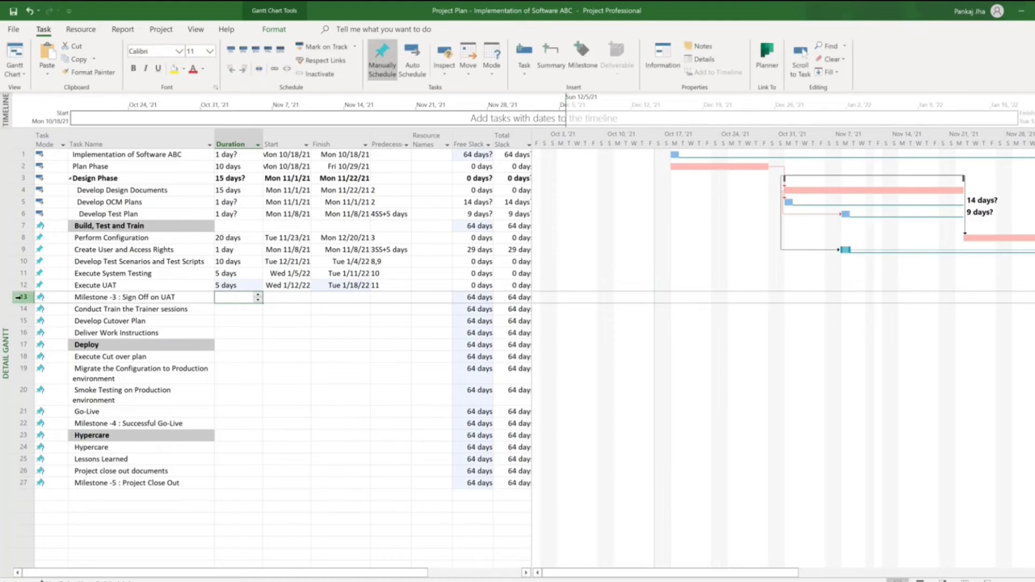
# Delete the Milestone -3 : Sign Off on UAT task from the plan
pyautogui.click(20, 297)
pyautogui.rightClick(22, 299)
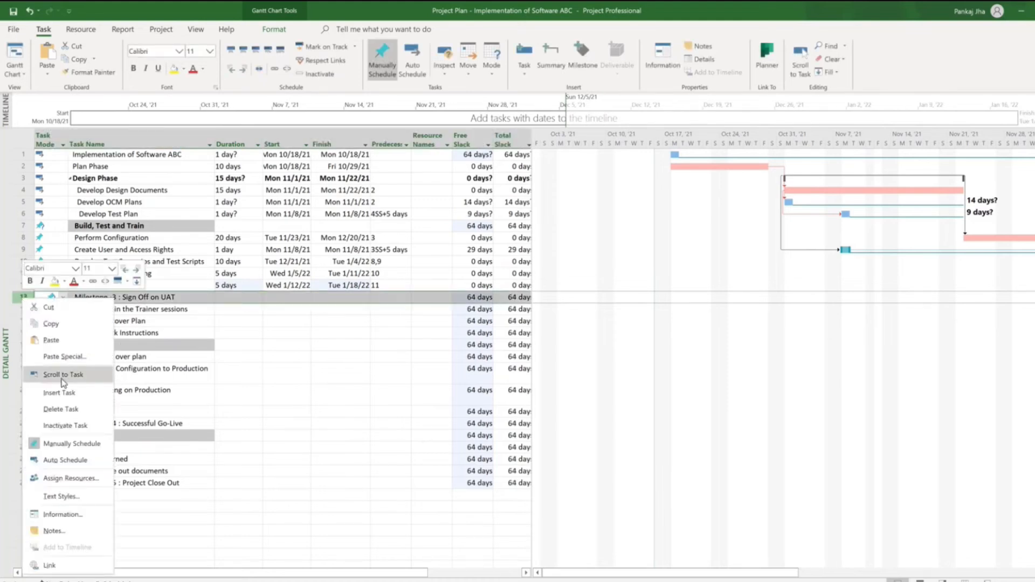
pyautogui.click(66, 400)
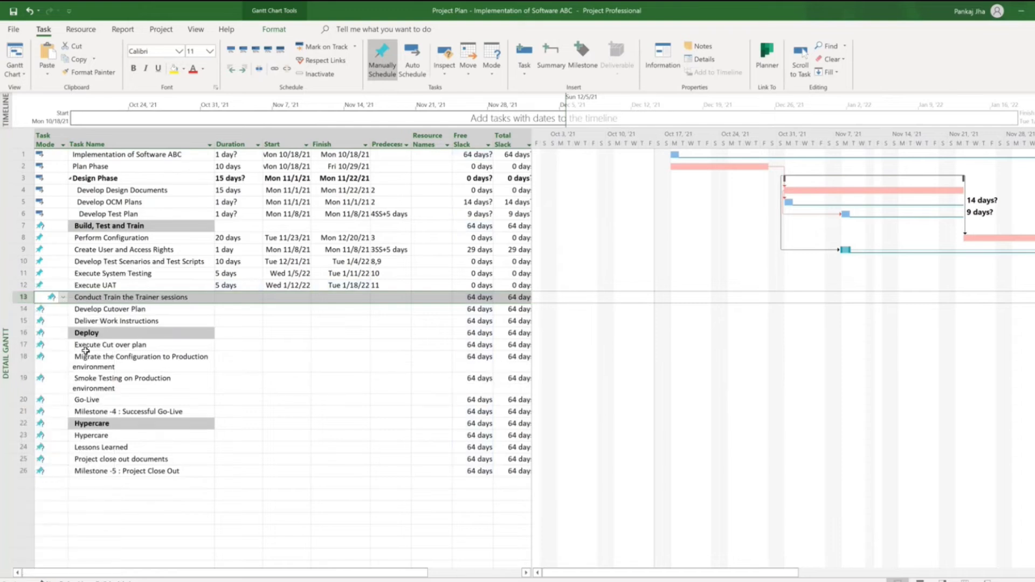
# Give Conduct Train the Trainer sessions predecessor 12 and a duration of 5 days
pyautogui.click(386, 298)
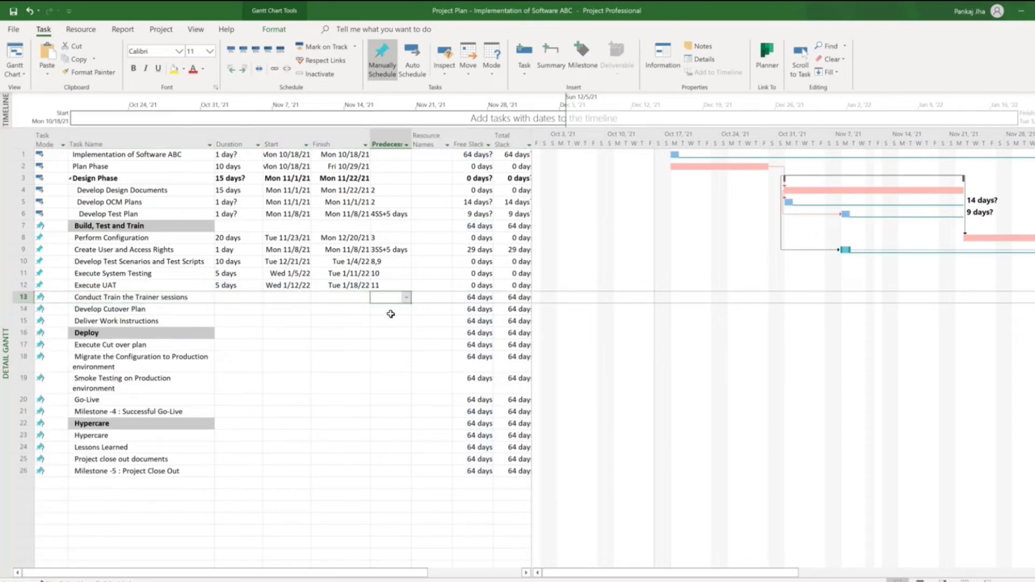
pyautogui.write('12')
pyautogui.press('Return')
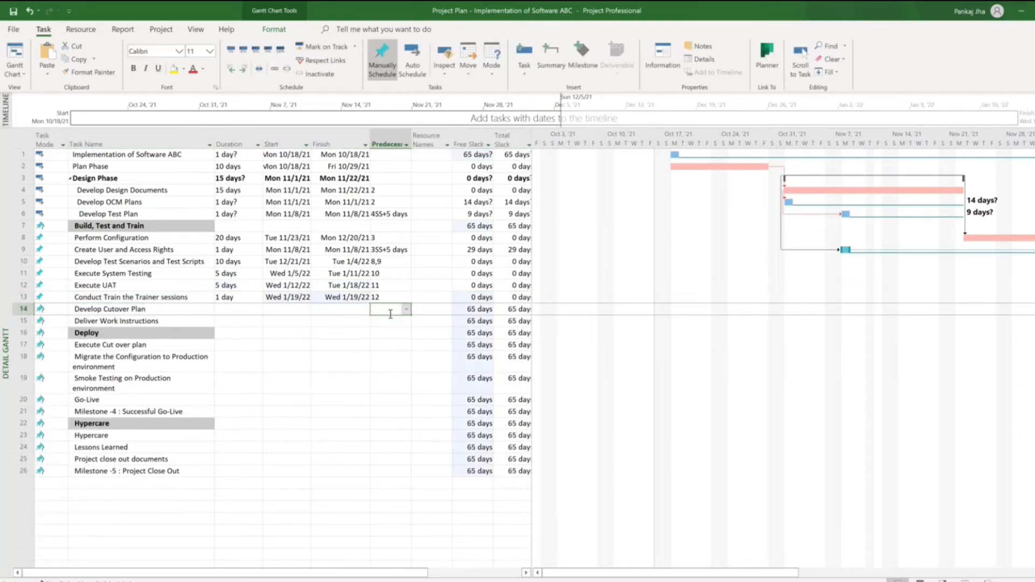
pyautogui.click(232, 298)
pyautogui.write('5')
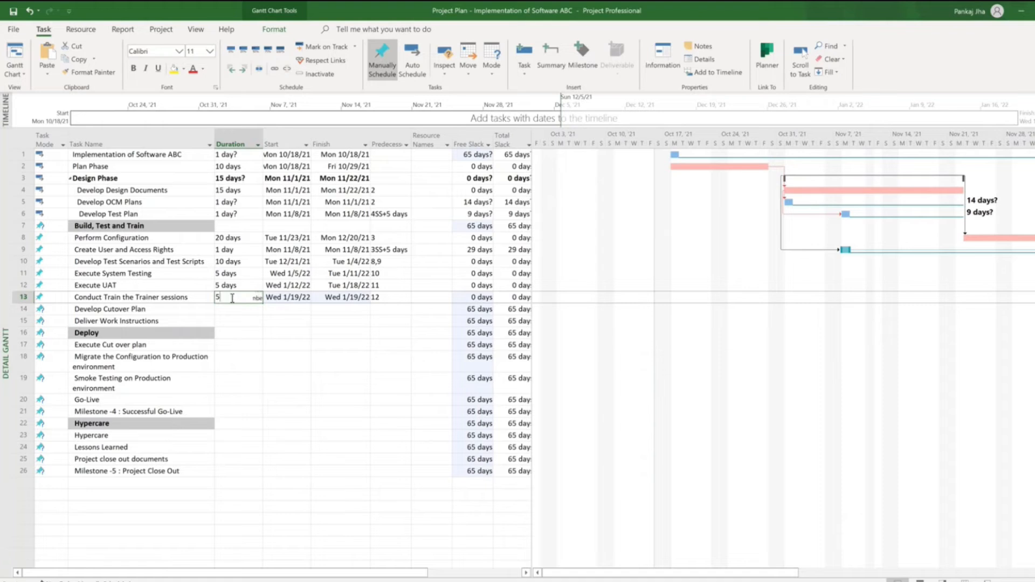
pyautogui.press('Return')
# Give Develop Cutover Plan predecessor 12 and a duration of 3 days
pyautogui.click(390, 307)
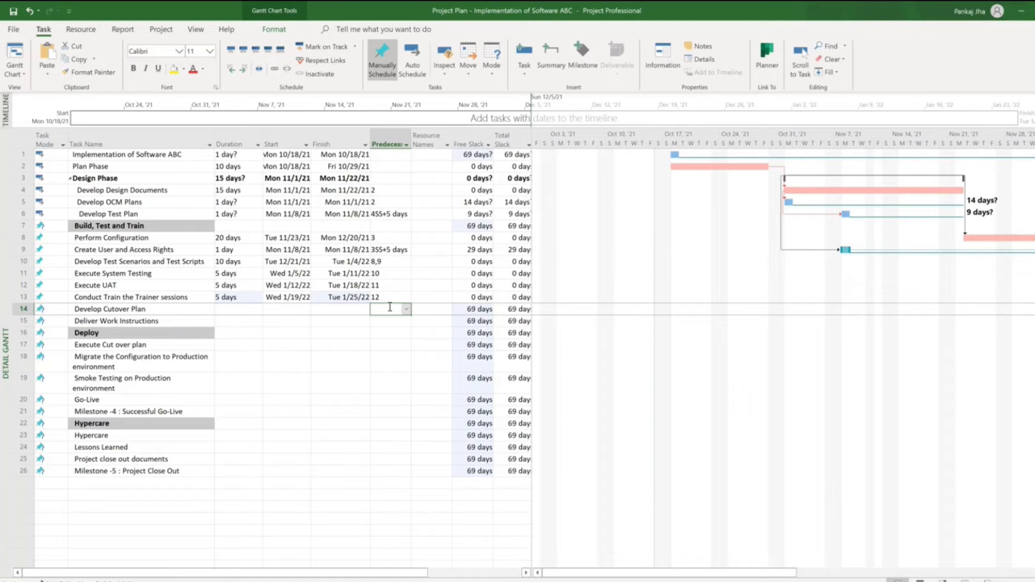
pyautogui.write('12')
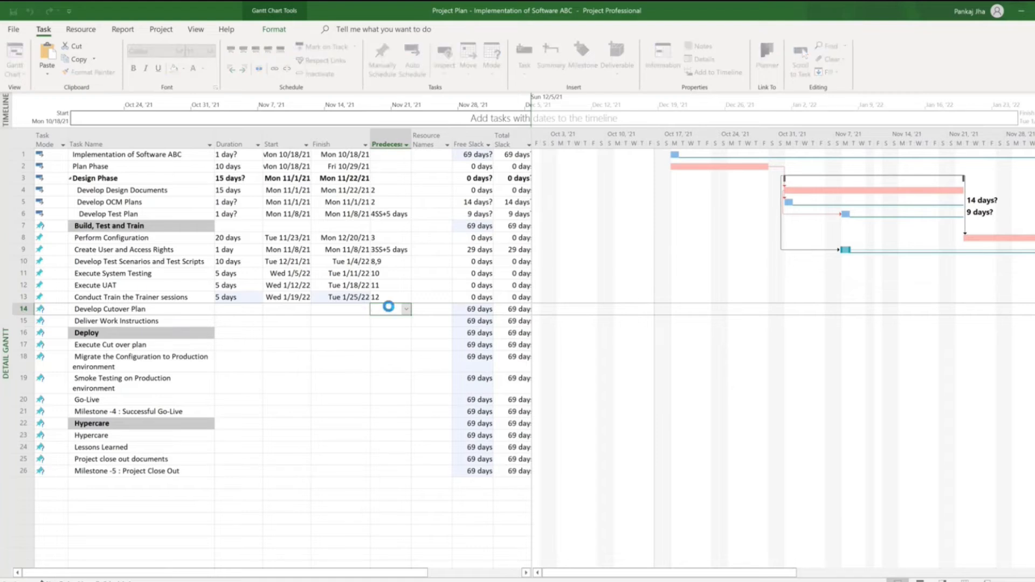
pyautogui.press('Return')
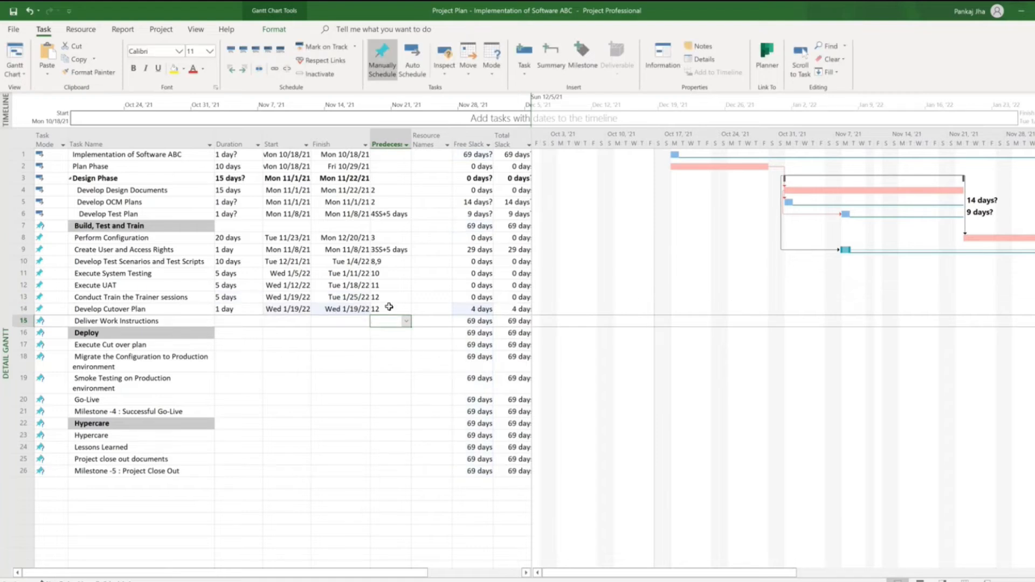
pyautogui.click(252, 309)
pyautogui.write('3')
pyautogui.press('Return')
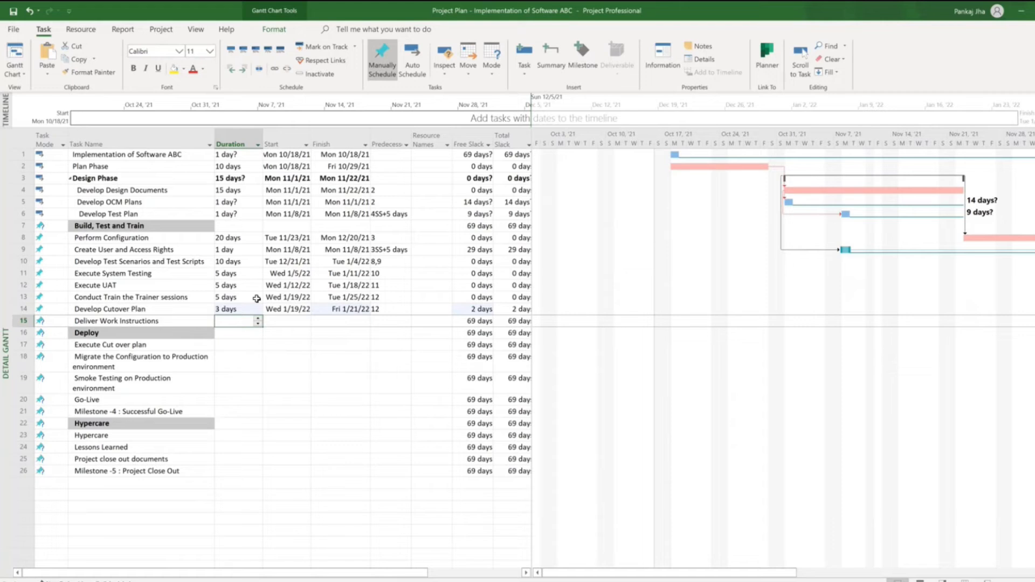
# Give Deliver Work Instructions the start-to-start predecessor 13SS and a duration of 15 days
pyautogui.click(401, 321)
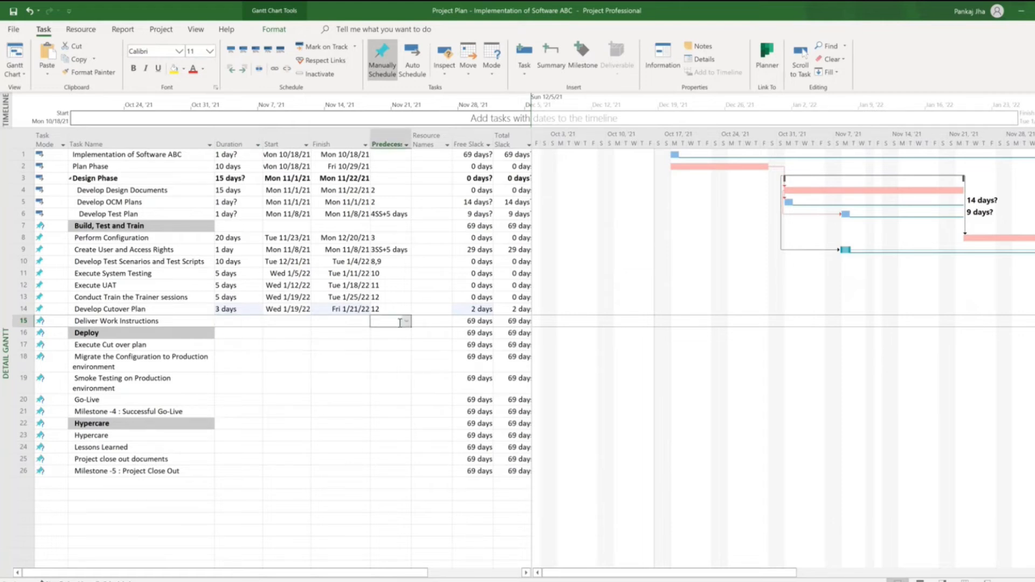
pyautogui.write('13')
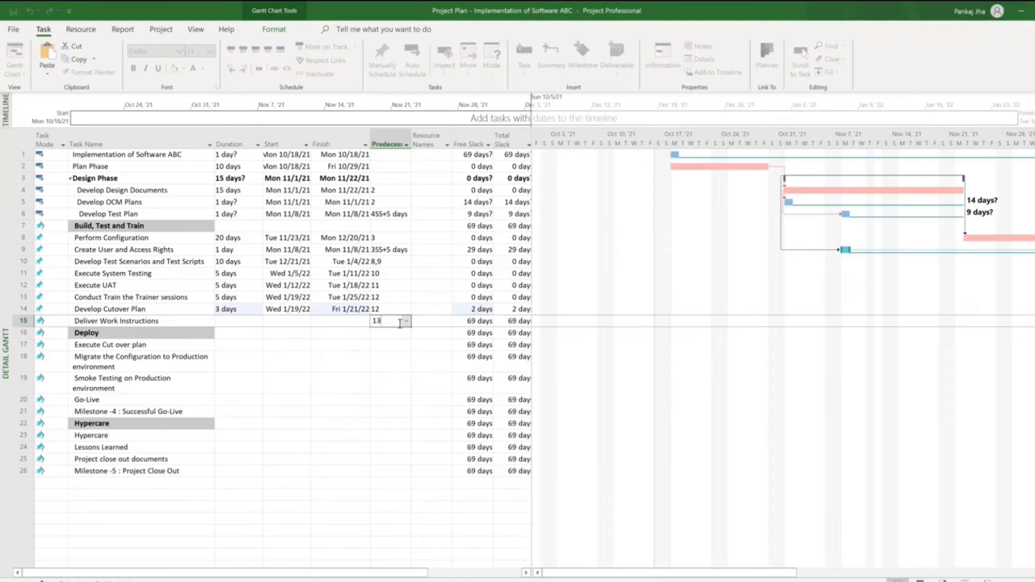
pyautogui.write('SS')
pyautogui.press('Return')
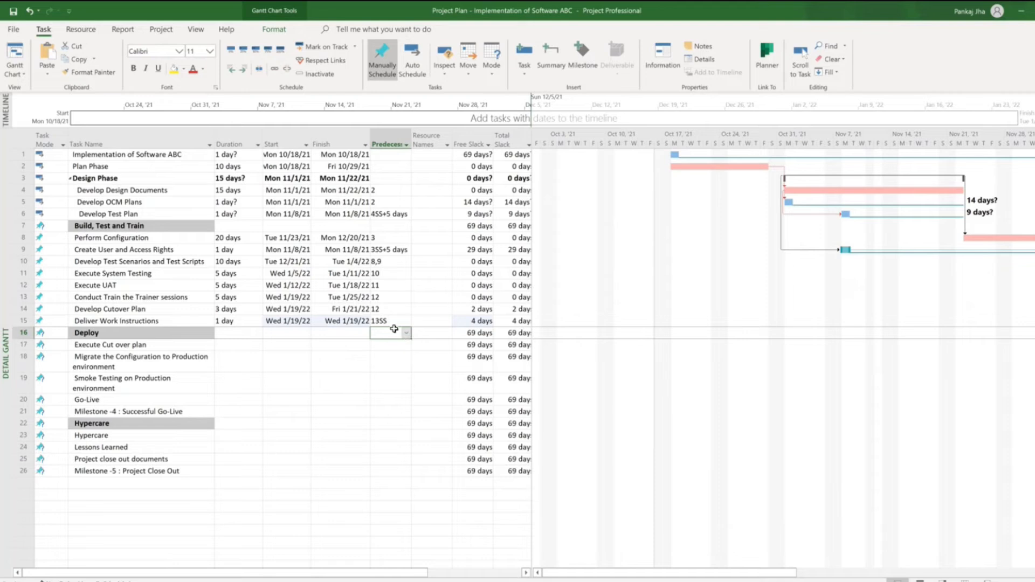
pyautogui.click(244, 323)
pyautogui.write('15')
pyautogui.press('Return')
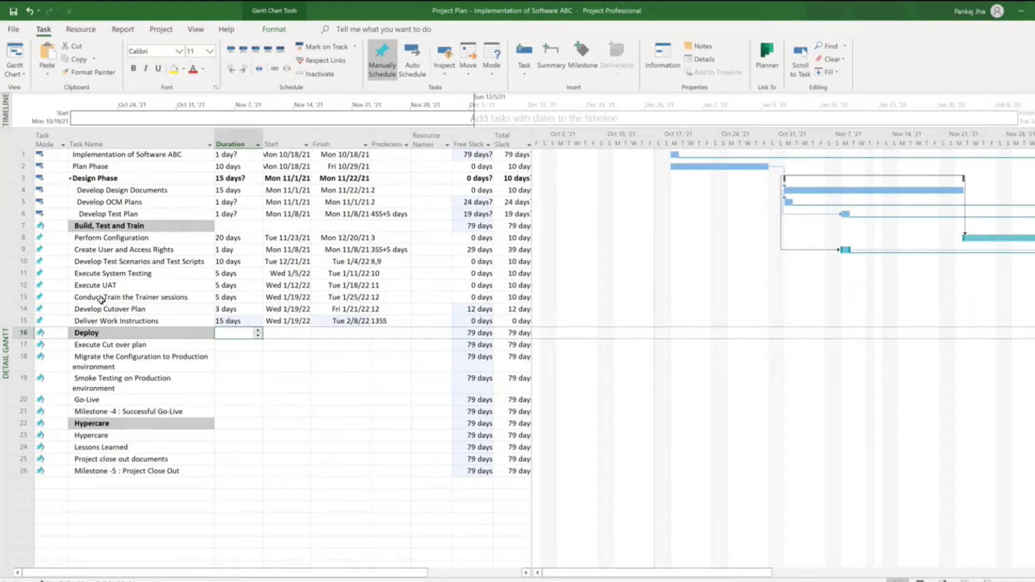
# Indent tasks 8 to 15 one level so they become subtasks of Build, Test and Train
pyautogui.moveTo(20, 238); pyautogui.dragTo(23, 321)
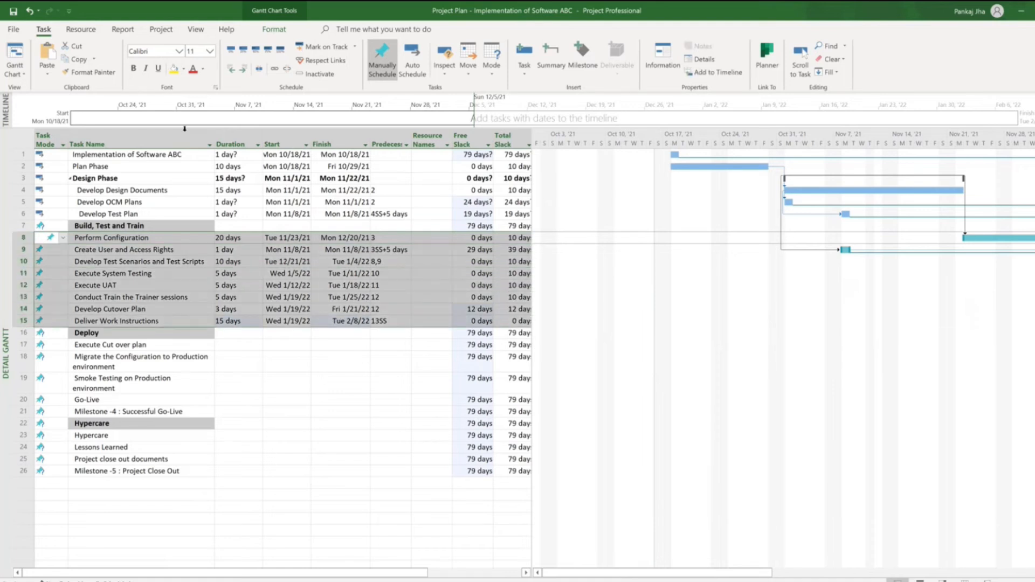
pyautogui.click(244, 73)
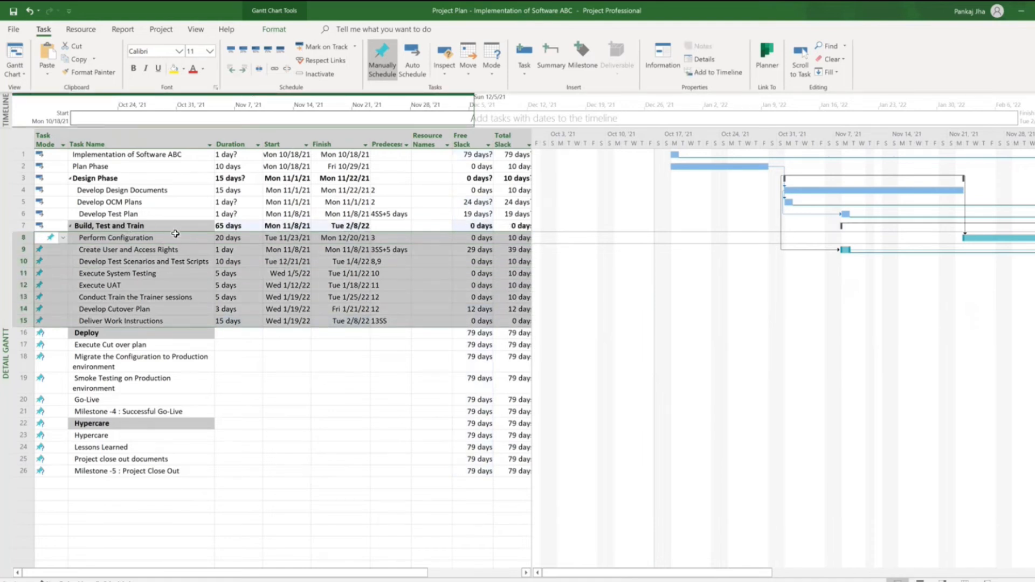
pyautogui.click(421, 437)
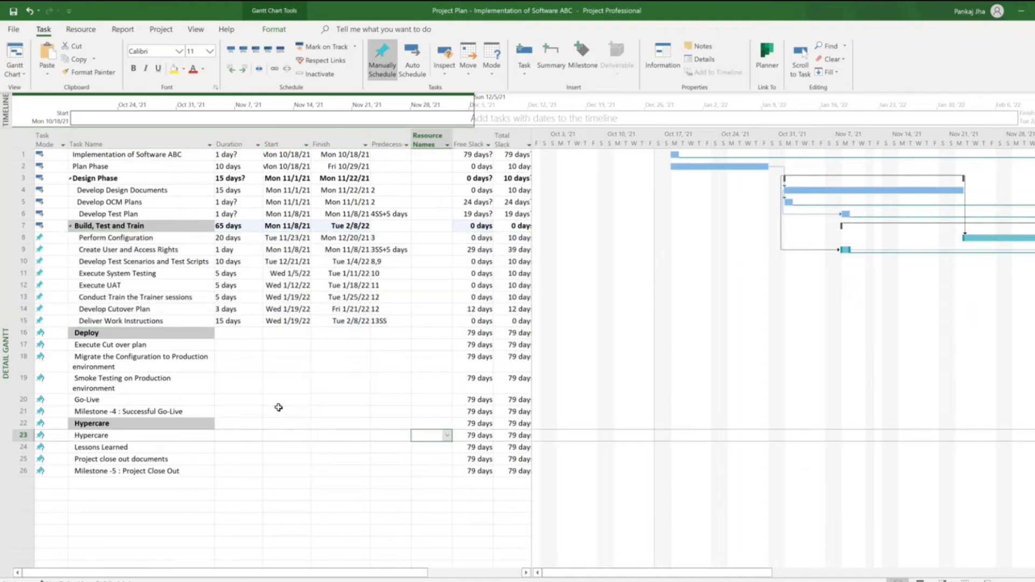
# Set the predecessor of Execute Cut over plan to 7, the Build, Test and Train phase
pyautogui.click(384, 347)
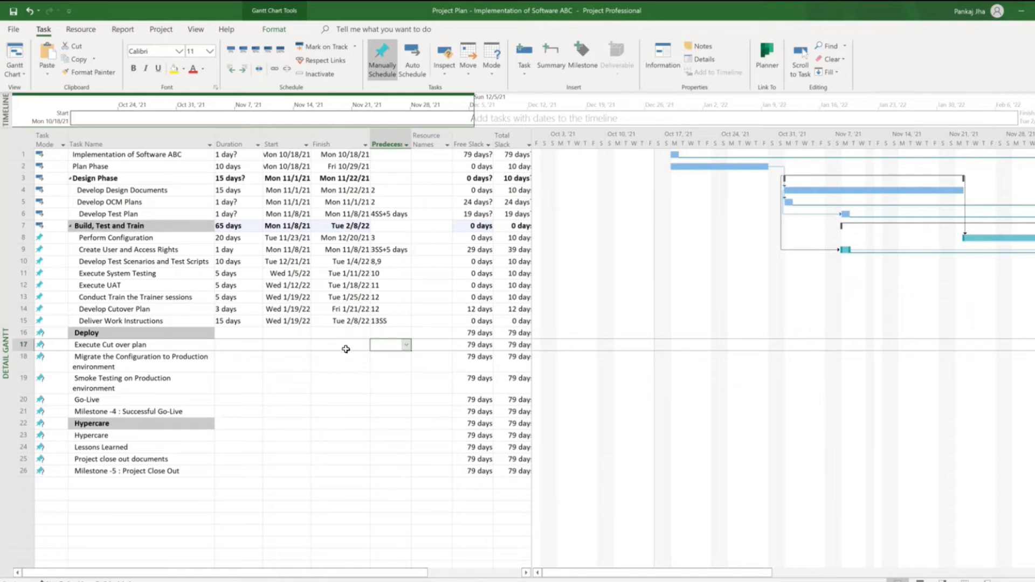
pyautogui.write('14')
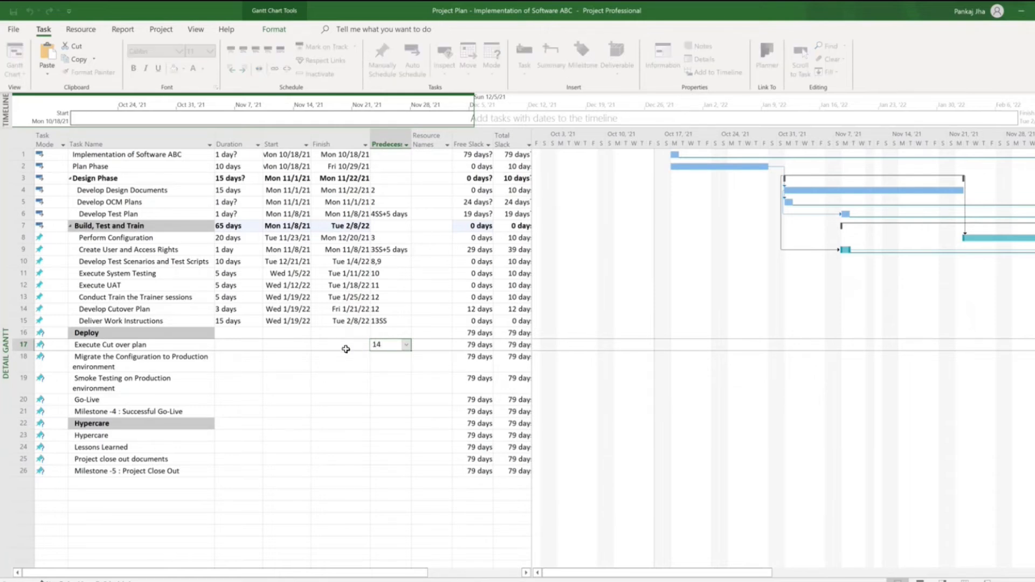
pyautogui.press('BackSpace')
pyautogui.press('BackSpace')
pyautogui.write('7')
pyautogui.press('Return')
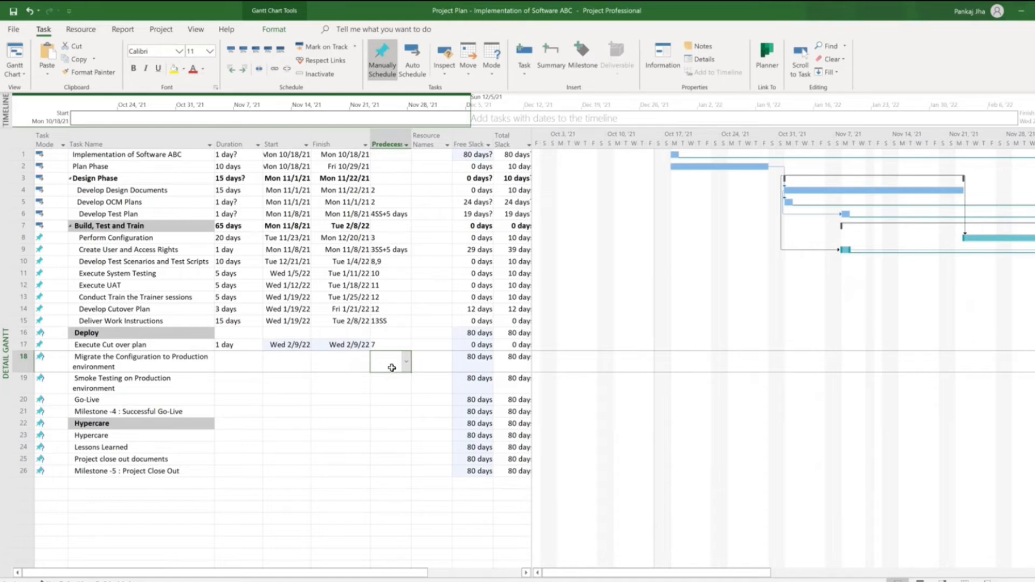
# Give Migrate the Configuration to Production environment predecessor 17 and a duration of 3 days
pyautogui.write('17')
pyautogui.press('Return')
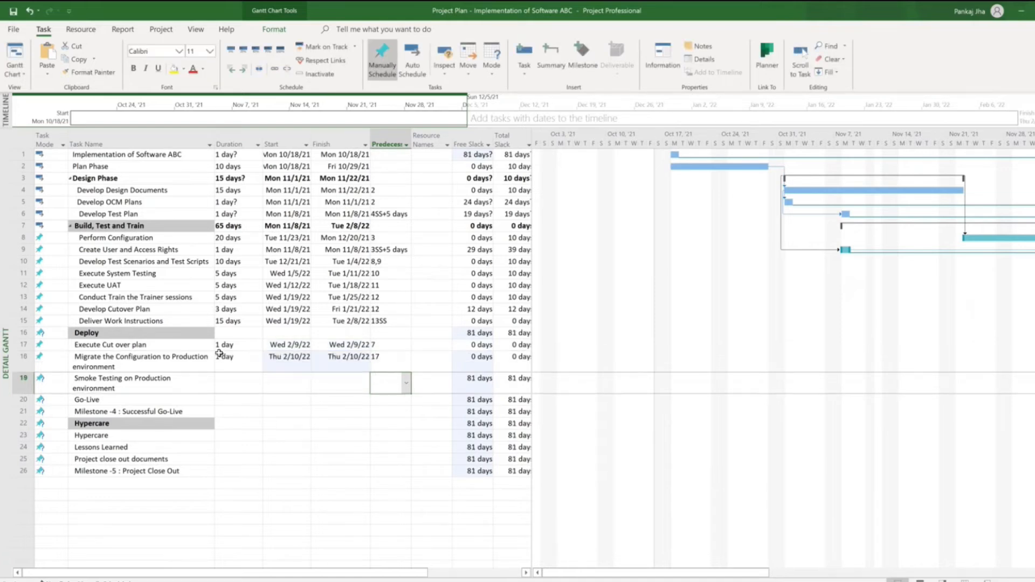
pyautogui.click(242, 365)
pyautogui.write('3')
pyautogui.press('Return')
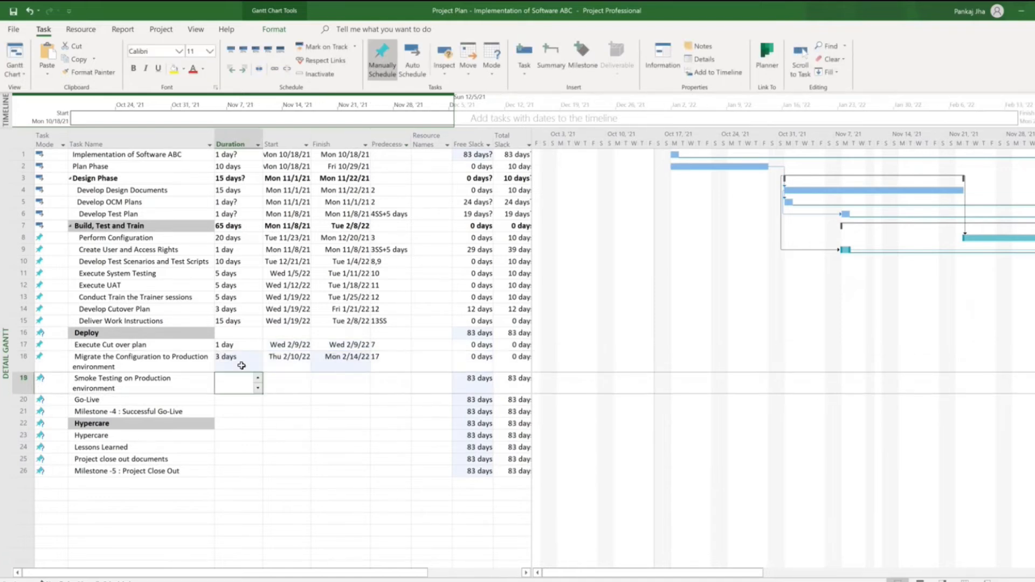
# Give Smoke Testing on Production environment predecessor 18 and a duration of 1 day
pyautogui.click(394, 387)
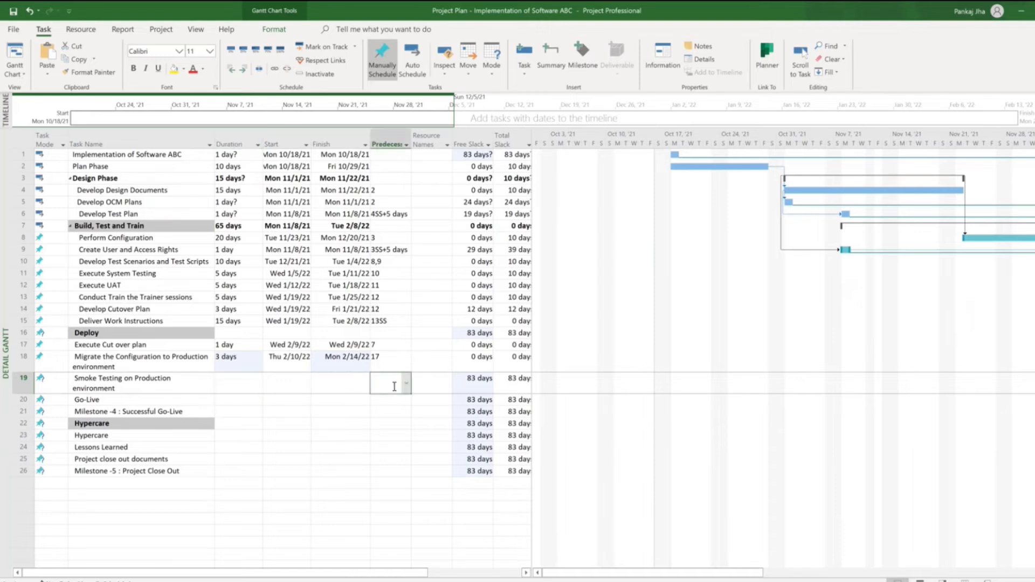
pyautogui.write('18')
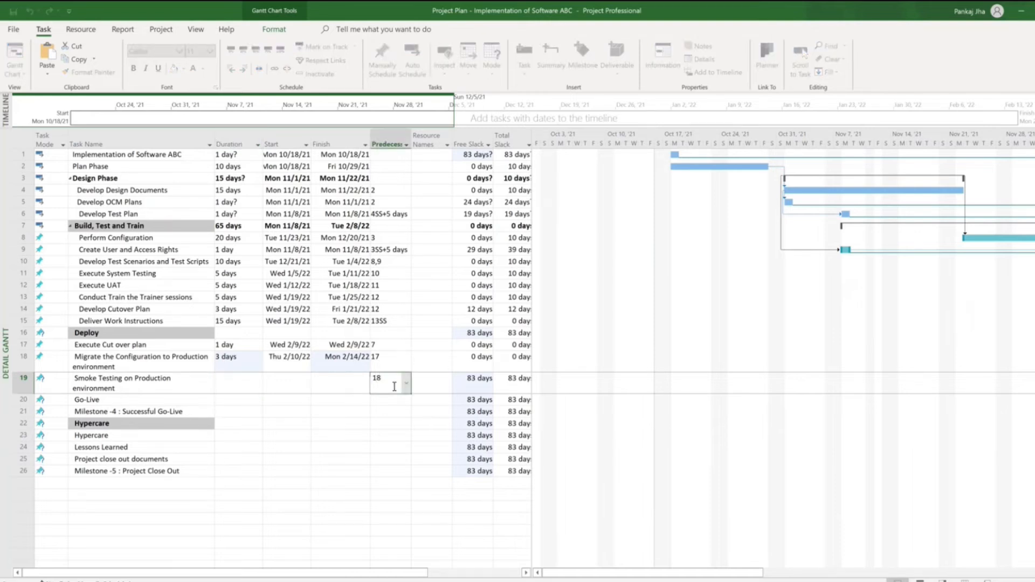
pyautogui.press('Return')
pyautogui.click(235, 386)
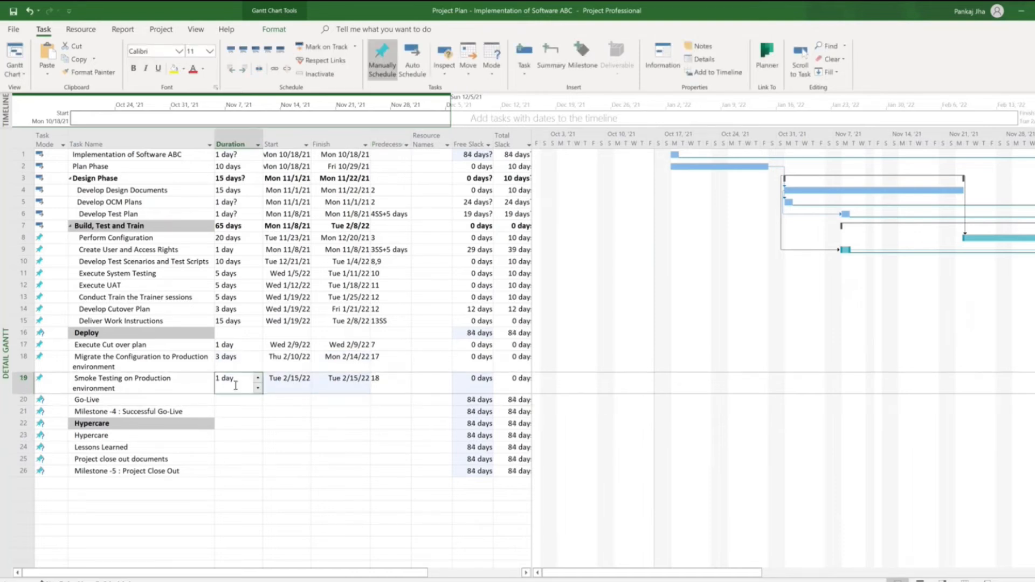
pyautogui.write('1')
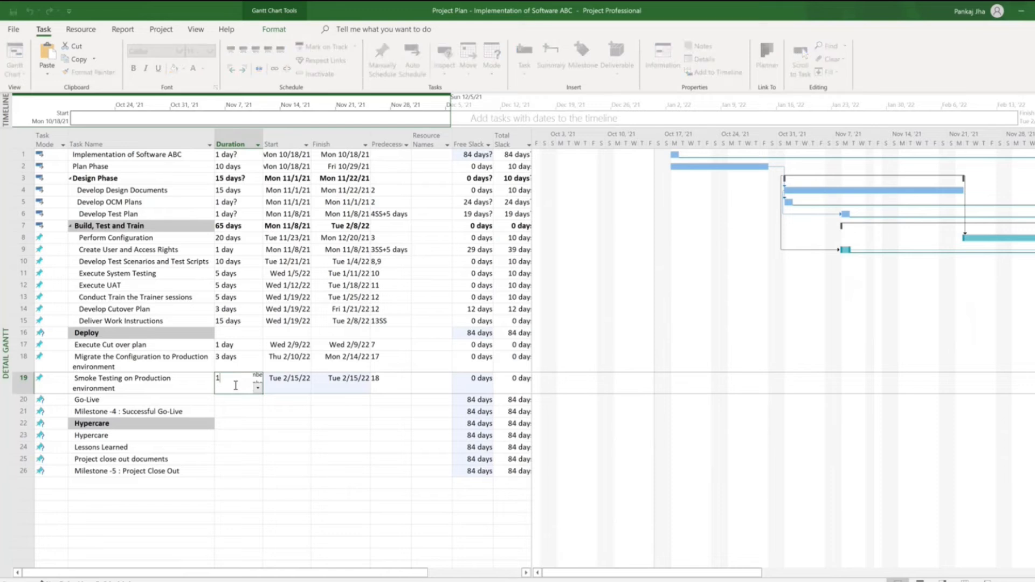
pyautogui.press('Return')
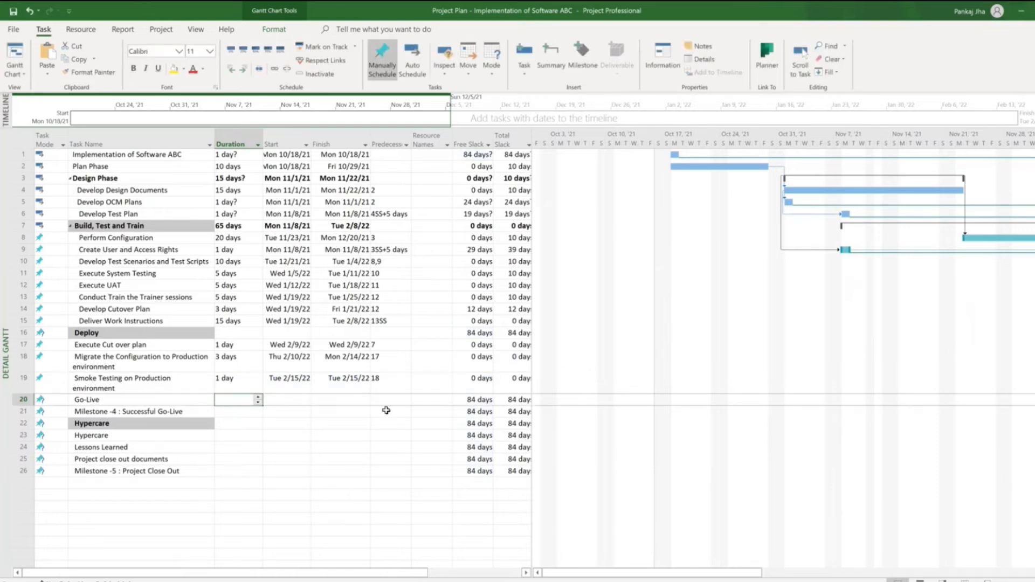
# Set the predecessor of the Go-Live task to 19, the smoke testing task
pyautogui.click(393, 401)
pyautogui.write('19')
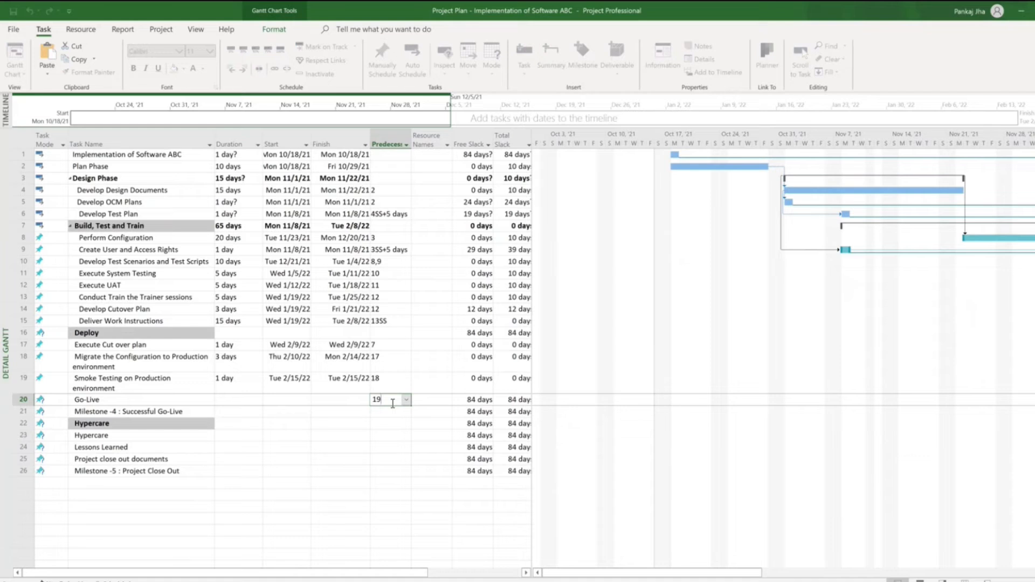
pyautogui.press('Return')
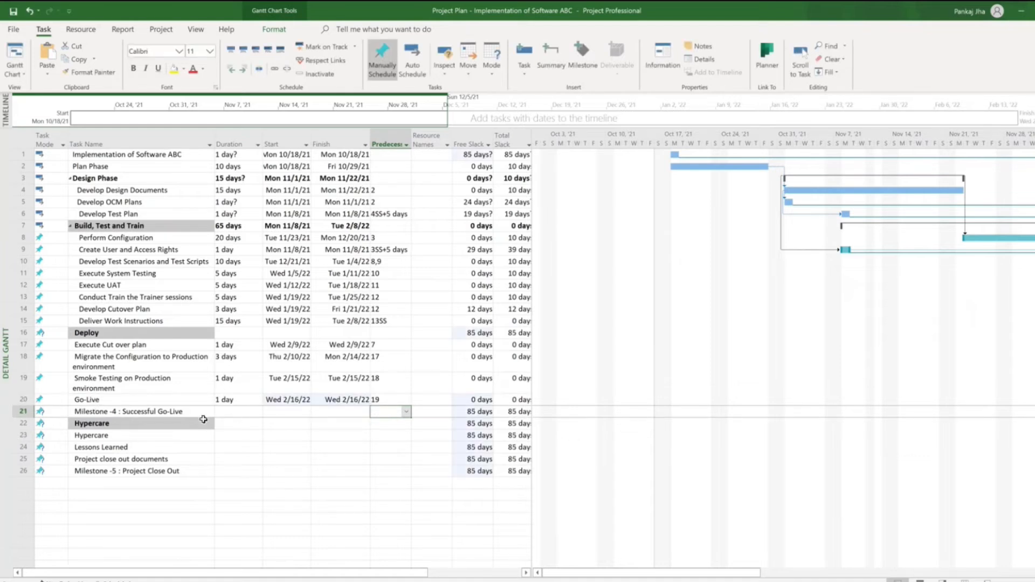
# Delete the Milestone -4 : Successful Go-Live task from the plan
pyautogui.click(22, 413)
pyautogui.rightClick(22, 414)
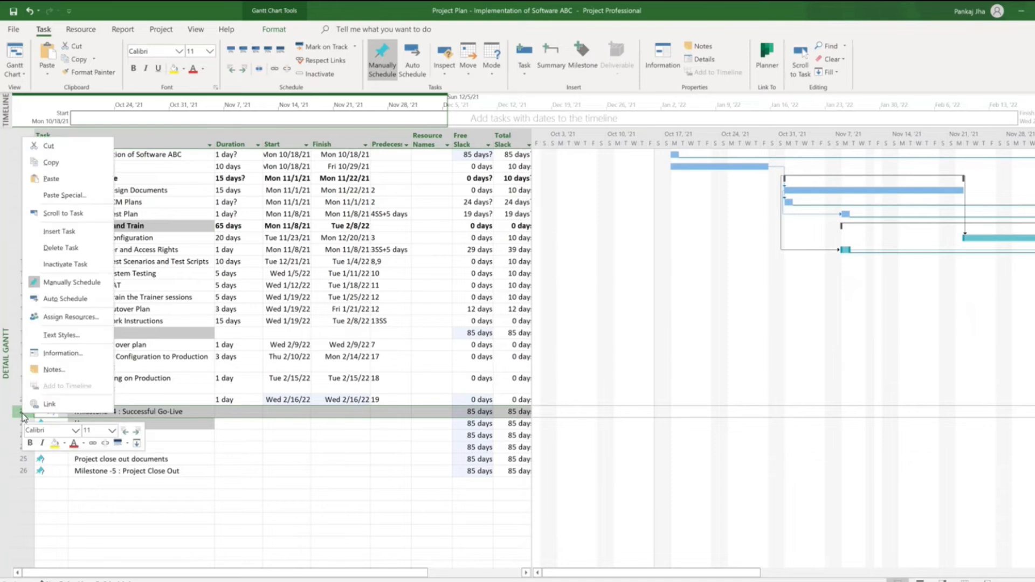
pyautogui.click(60, 247)
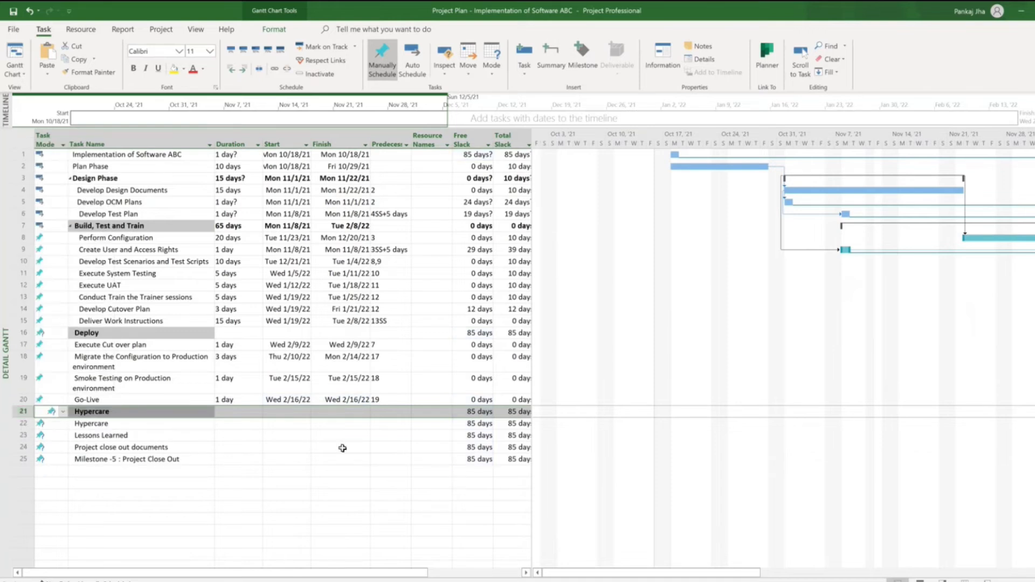
# Give the Hypercare task in row 22 a duration of 15 days and predecessor 20
pyautogui.click(391, 423)
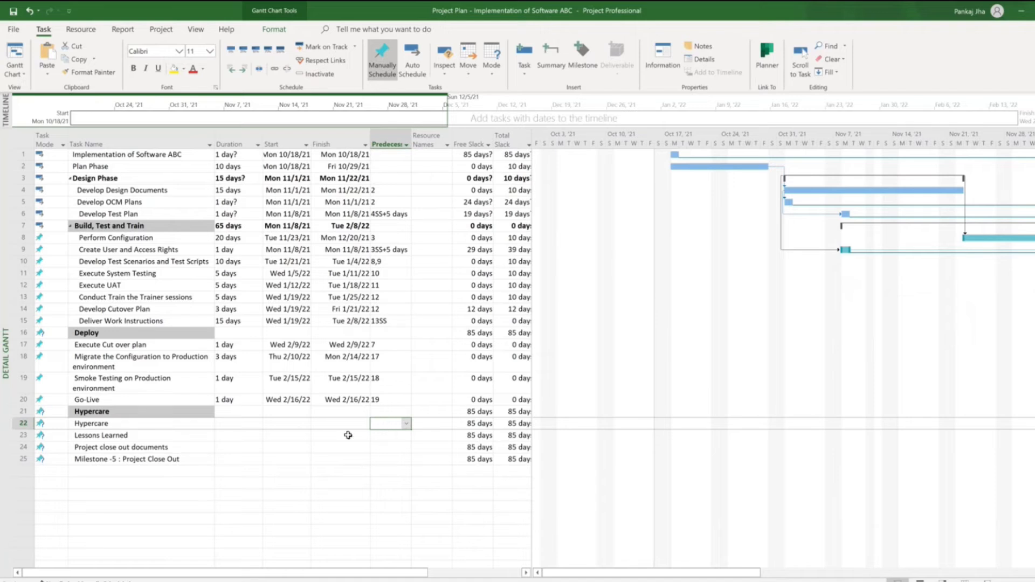
pyautogui.click(225, 427)
pyautogui.write('15')
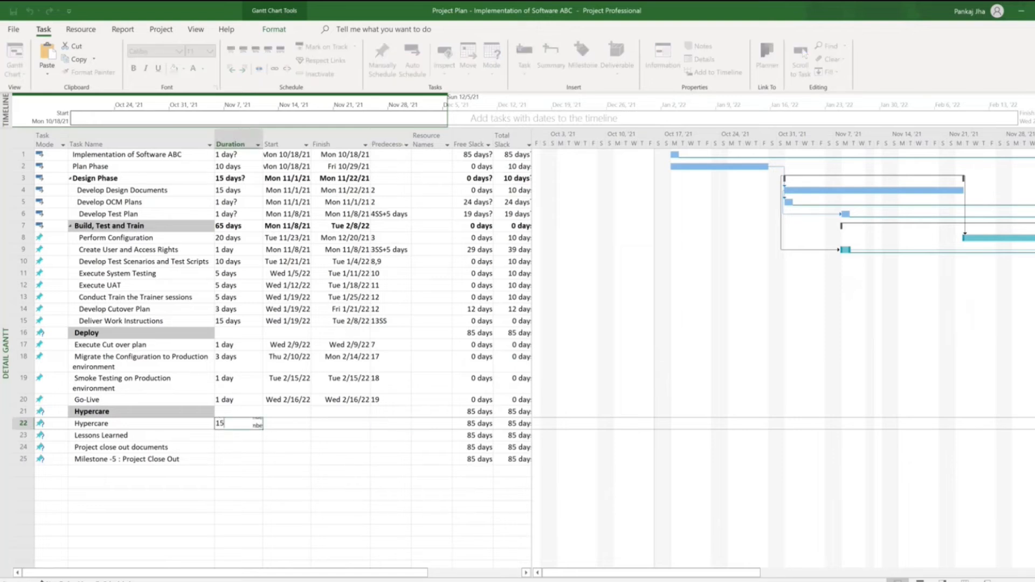
pyautogui.press('Return')
pyautogui.click(380, 424)
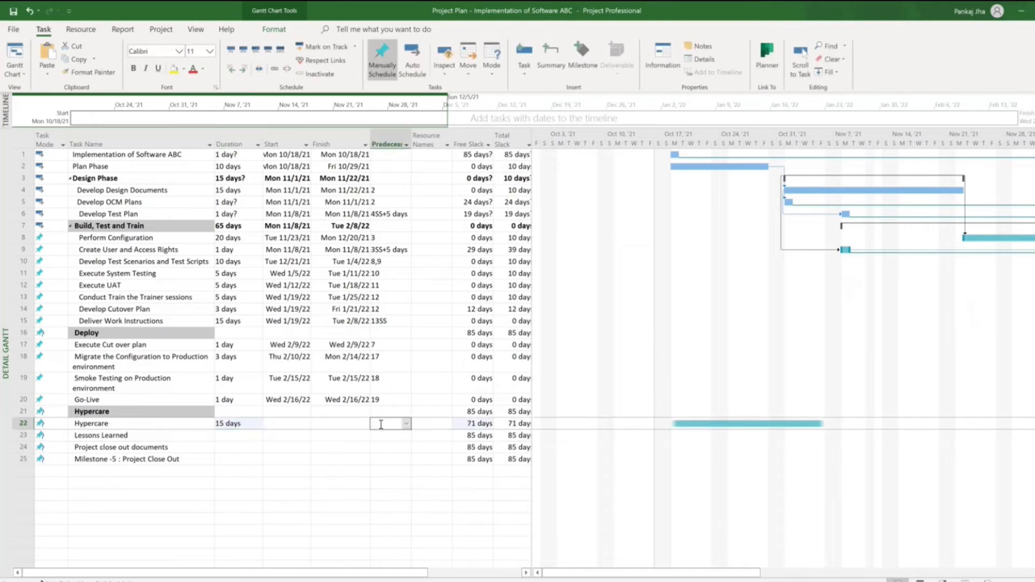
pyautogui.write('20')
pyautogui.press('Return')
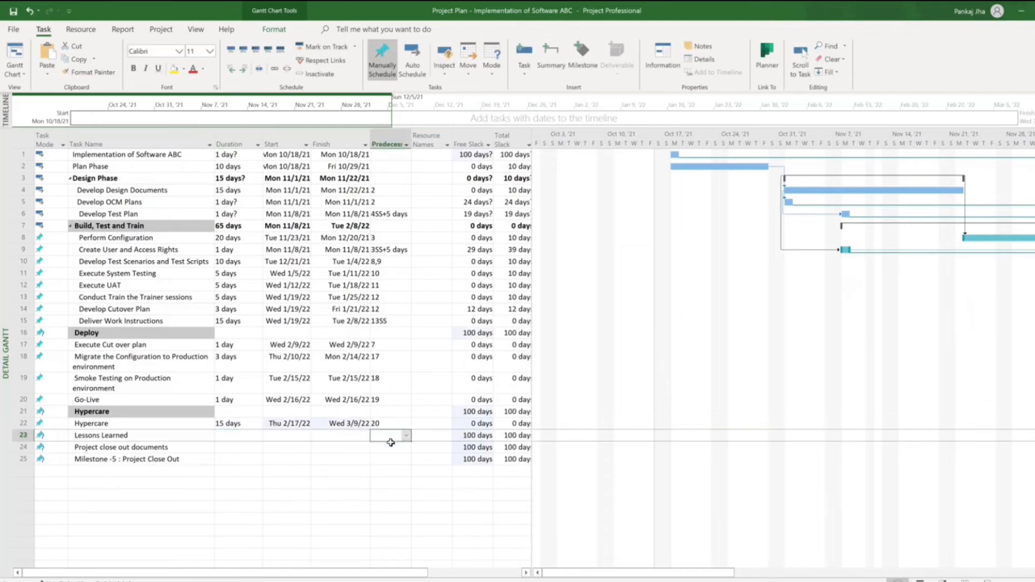
# Give Lessons Learned a duration of 5 days and predecessor 19
pyautogui.click(237, 434)
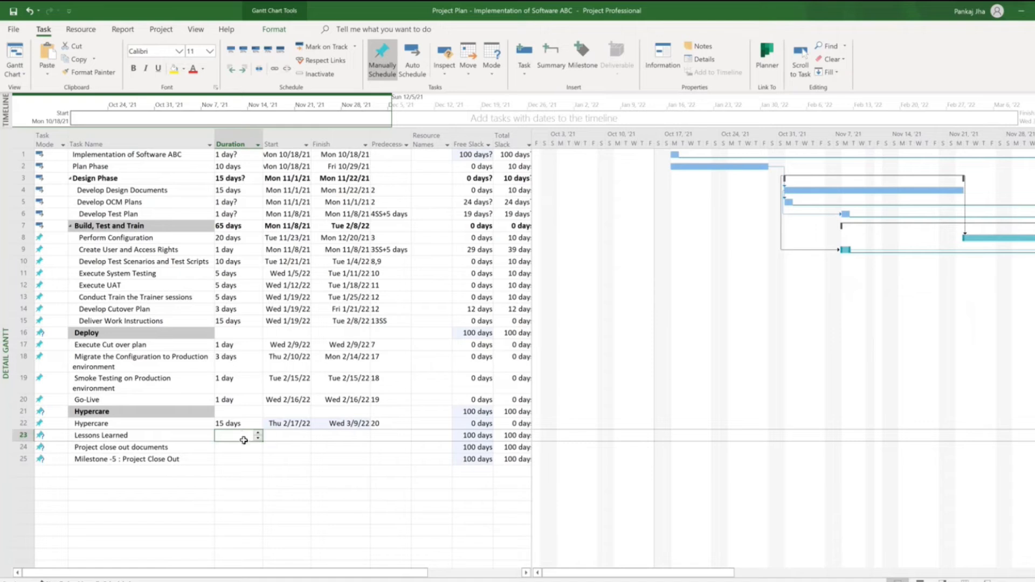
pyautogui.write('5')
pyautogui.press('Return')
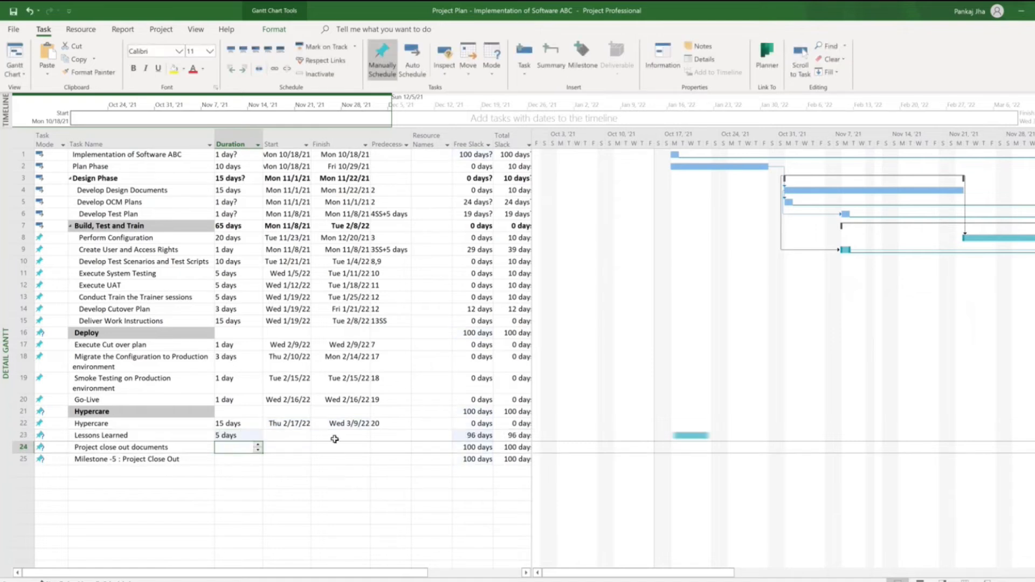
pyautogui.click(385, 435)
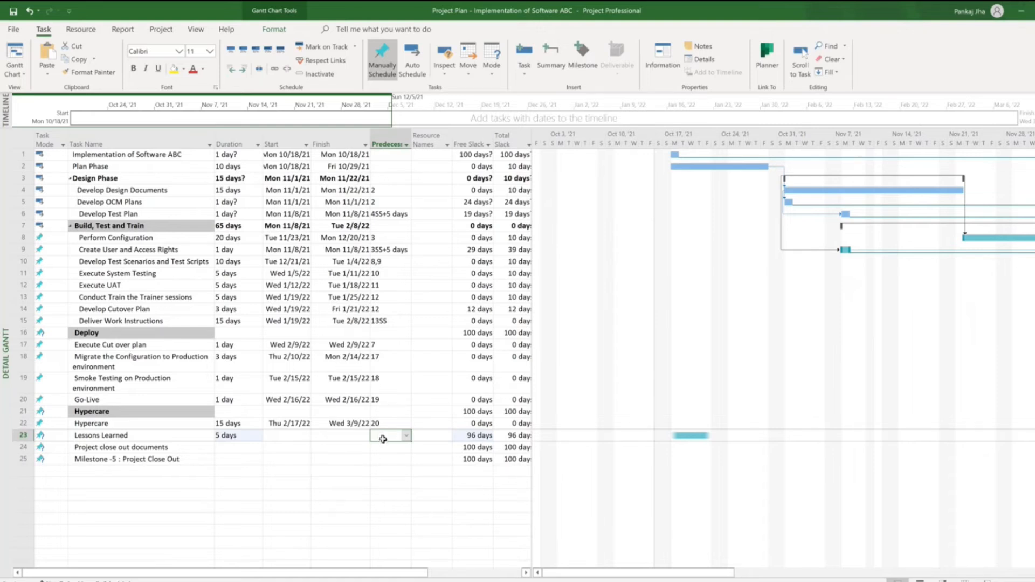
pyautogui.write('19fs')
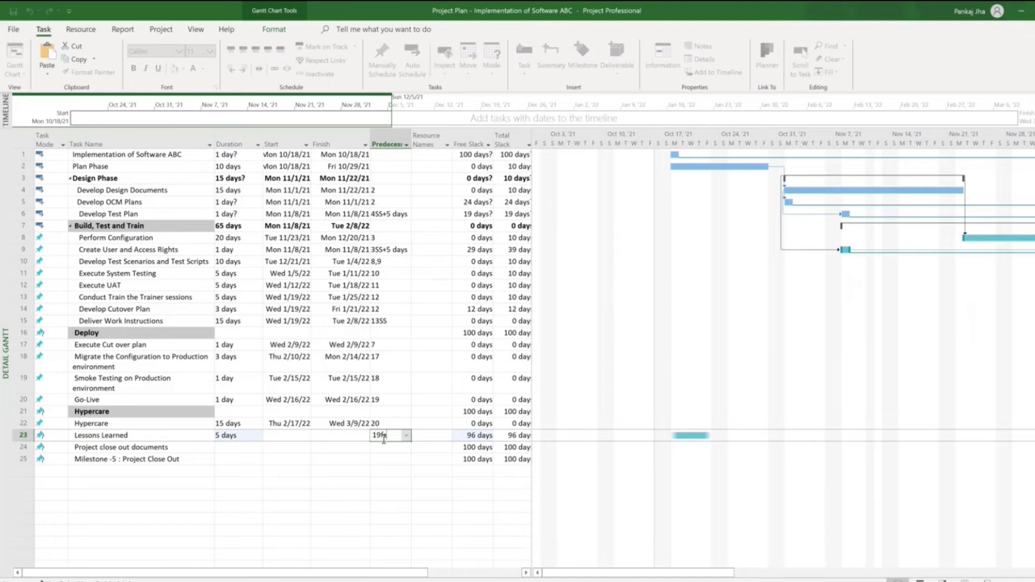
pyautogui.press('BackSpace')
pyautogui.press('BackSpace')
pyautogui.press('Return')
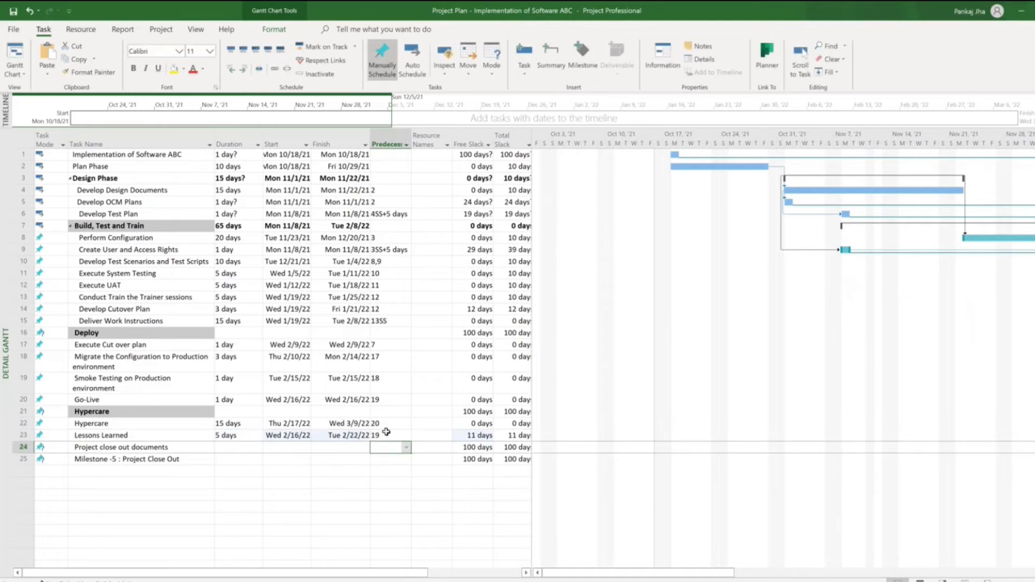
# Change the Lessons Learned predecessor to 19FS+10 days and check the link type and lag in its task information
pyautogui.click(387, 435)
pyautogui.click(387, 434)
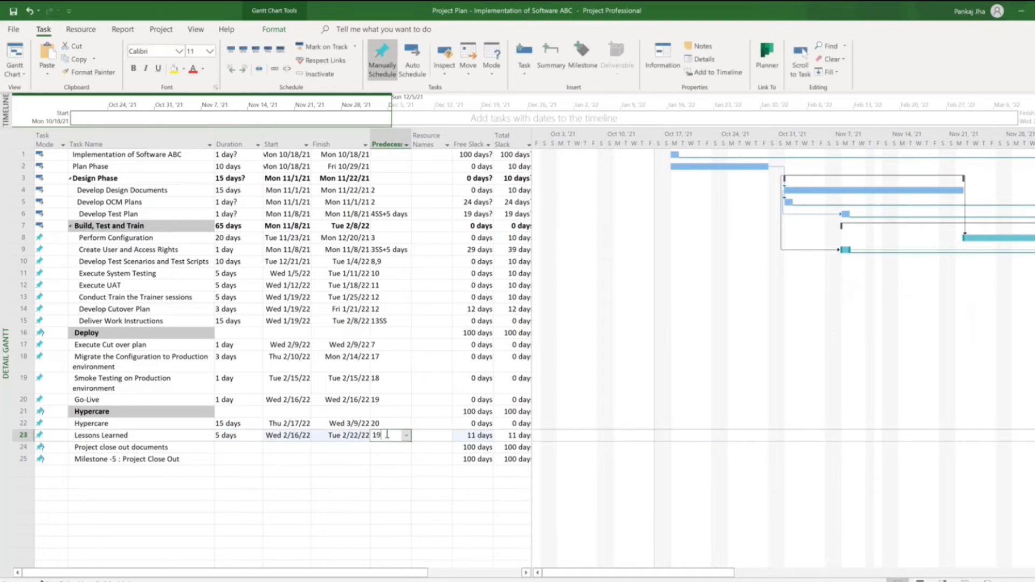
pyautogui.write('fs')
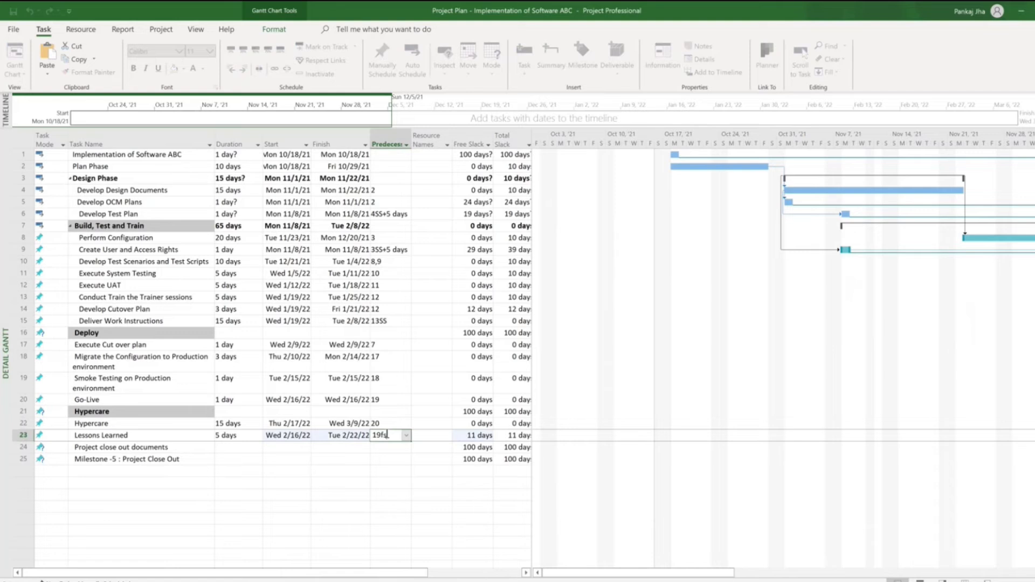
pyautogui.write('+10')
pyautogui.press('Return')
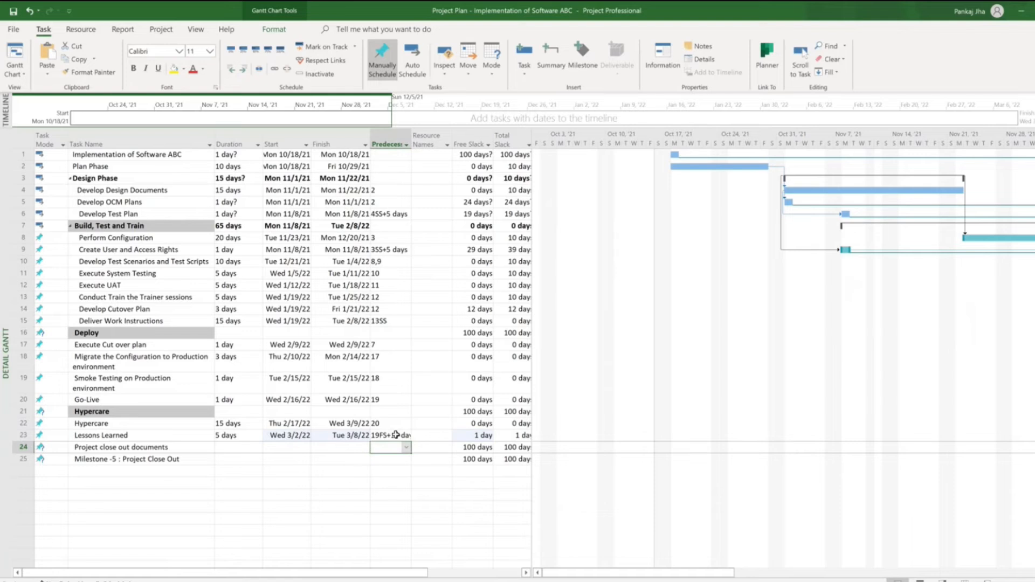
pyautogui.click(283, 438)
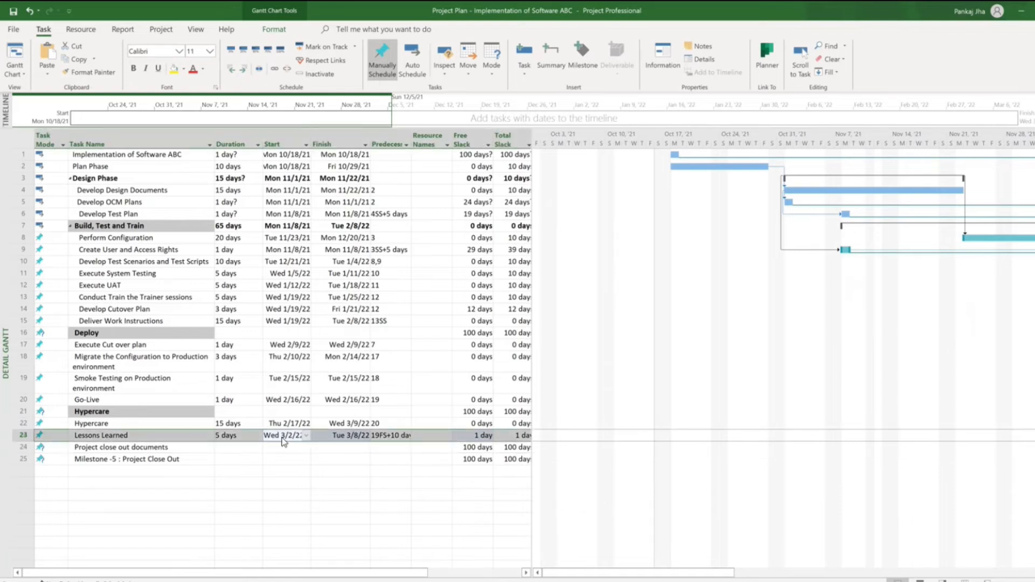
pyautogui.doubleClick(283, 438)
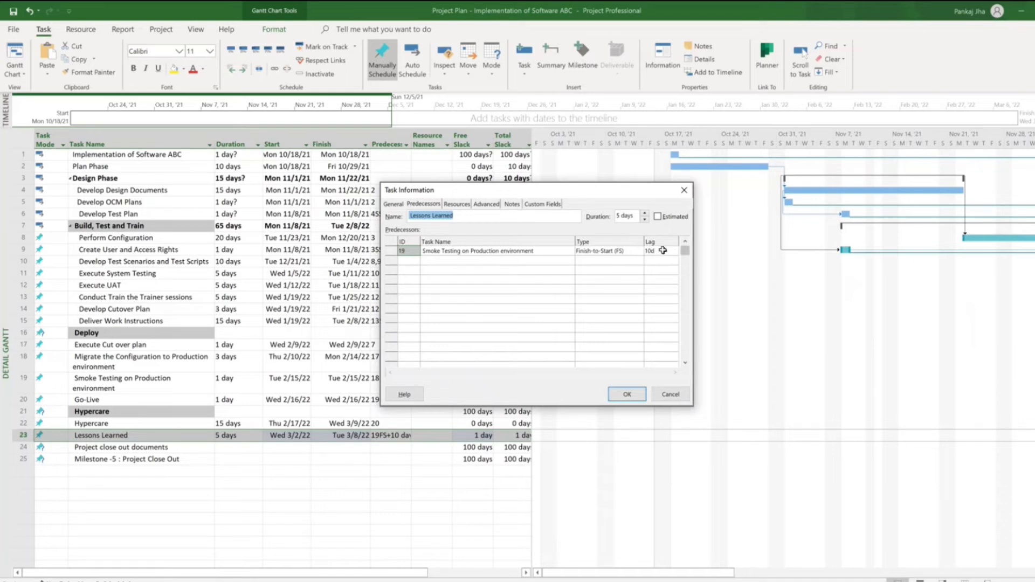
pyautogui.click(625, 394)
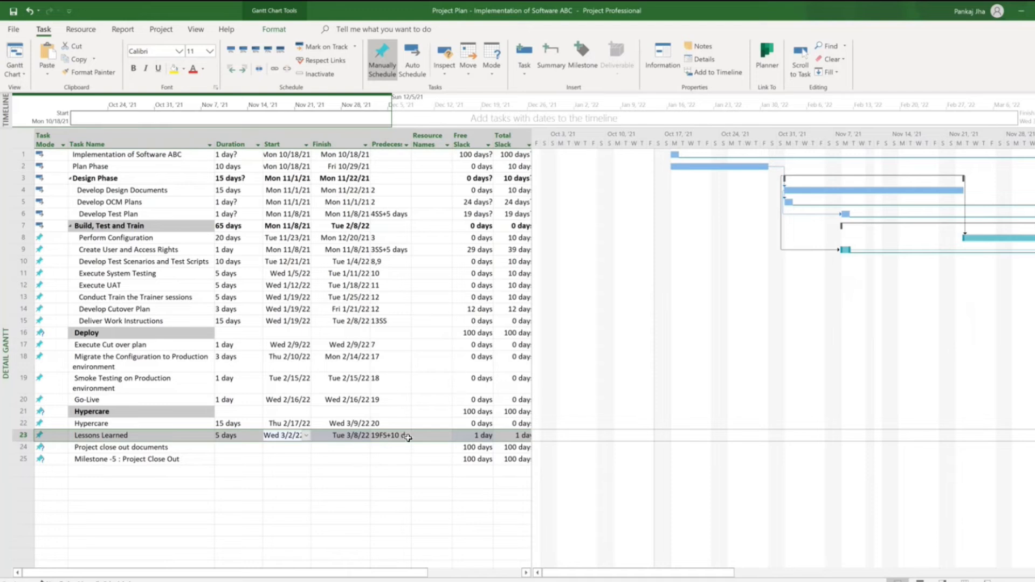
# Give Project close out documents predecessor 19FS+10 days and a duration of 5 days
pyautogui.click(388, 449)
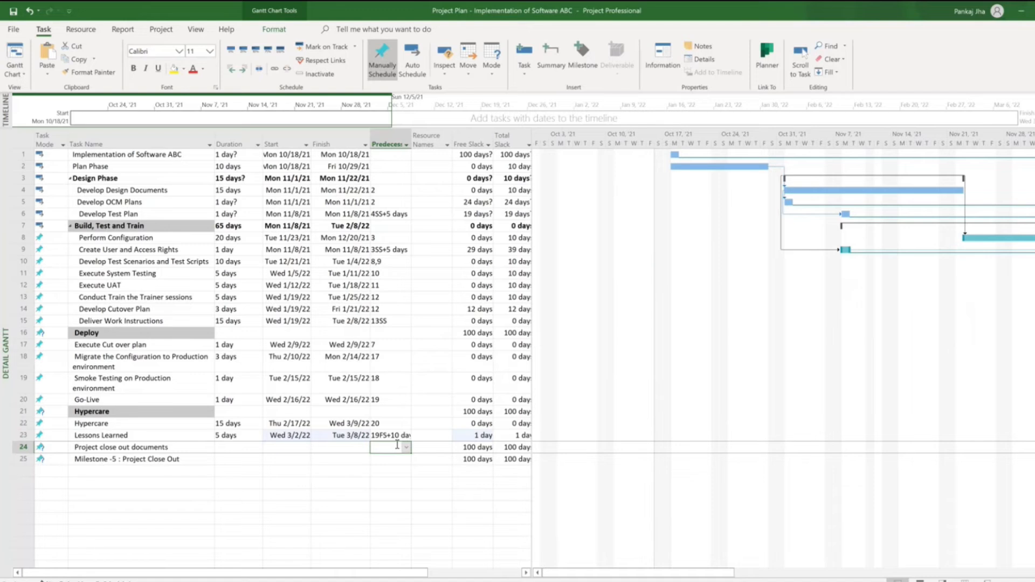
pyautogui.write('19FS')
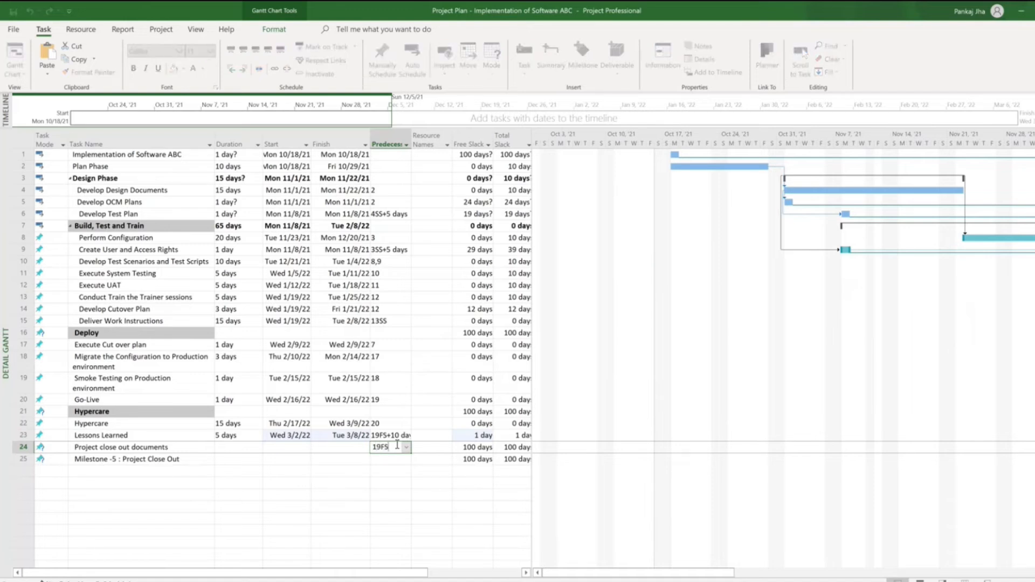
pyautogui.write('+10 days')
pyautogui.press('Return')
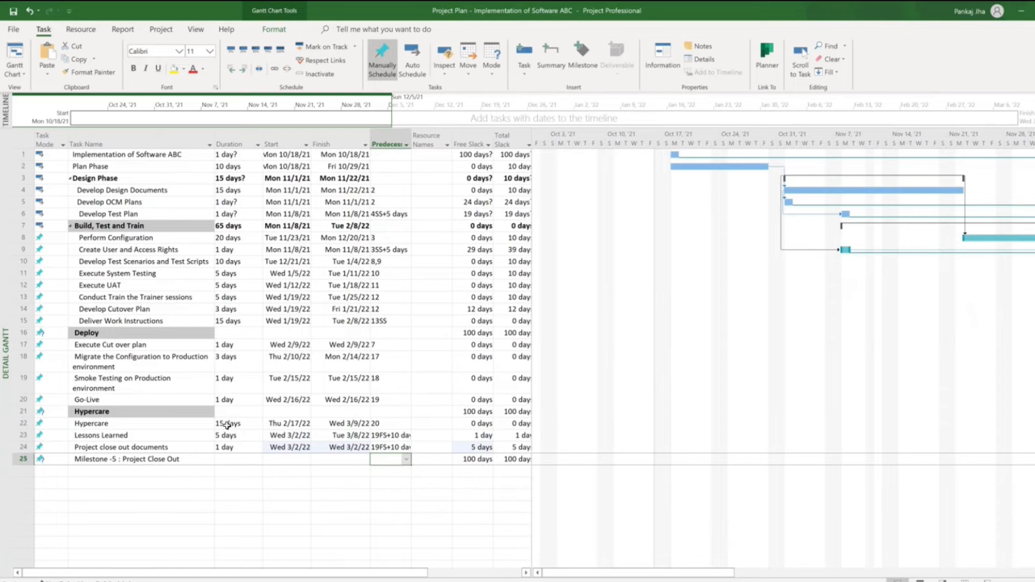
pyautogui.click(229, 446)
pyautogui.write('5')
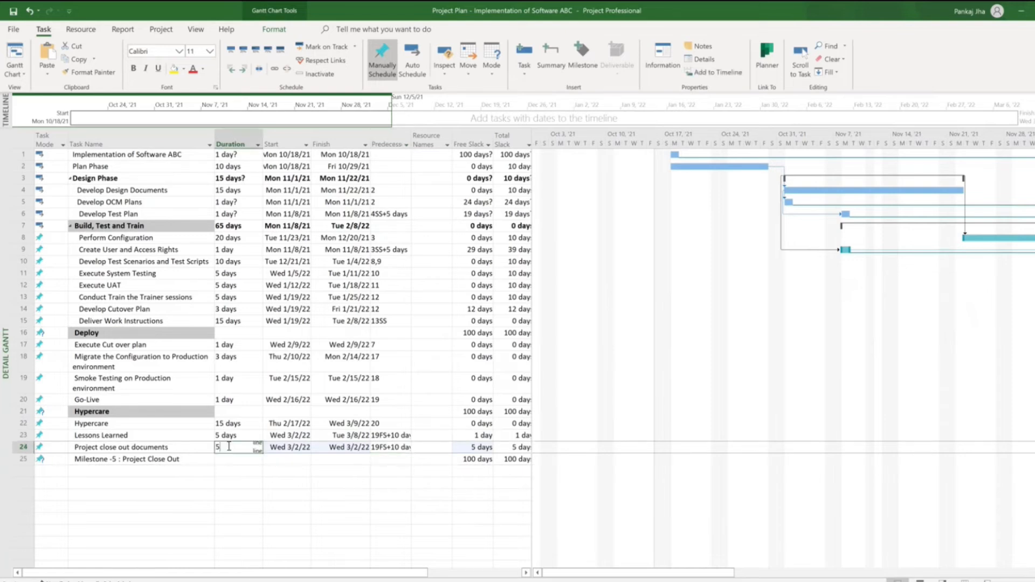
pyautogui.press('Return')
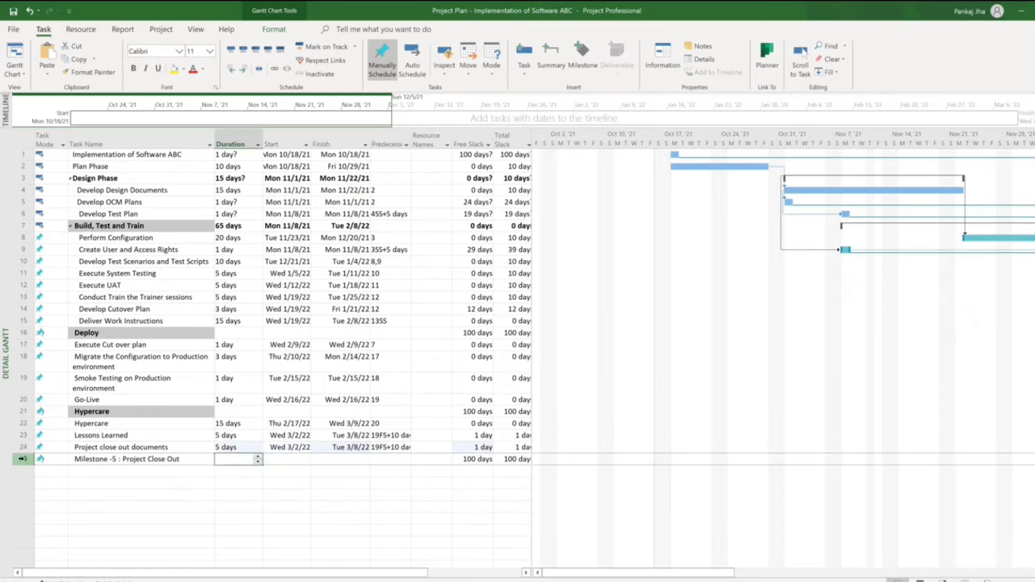
# Delete the "Milestone -5 : Project Close Out" task from the end of the task list
pyautogui.click(21, 459)
pyautogui.rightClick(21, 460)
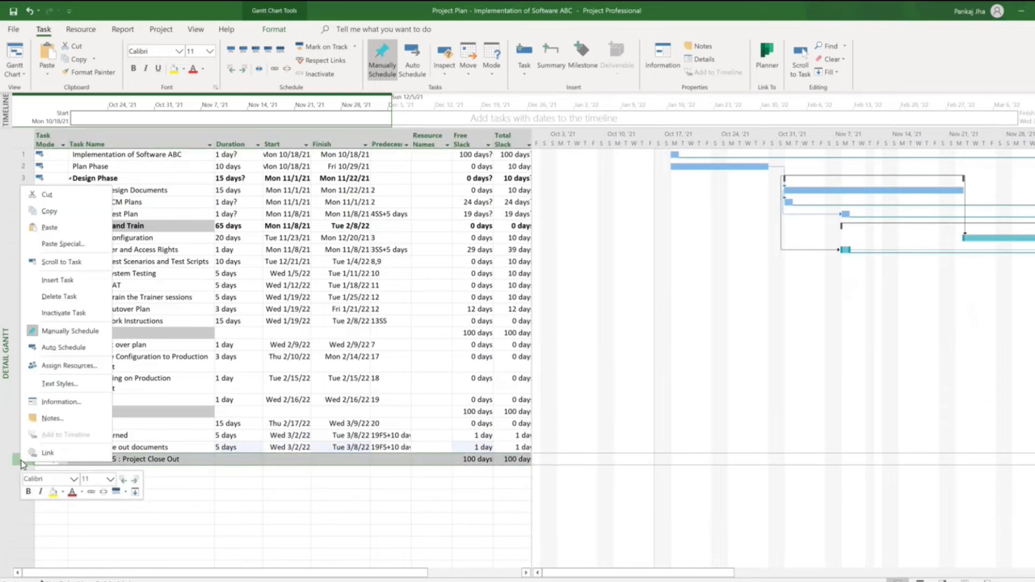
pyautogui.click(70, 297)
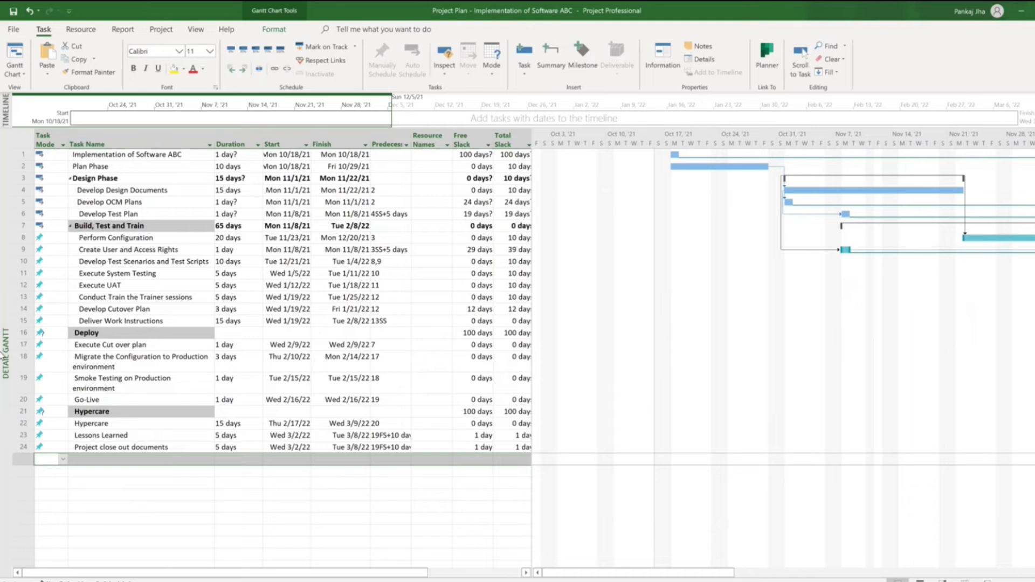
# Indent tasks 17 to 20 as subtasks of Deploy and tasks 22 to 24 as subtasks of the Hypercare phase
pyautogui.click(20, 347)
pyautogui.moveTo(21, 349); pyautogui.dragTo(23, 400)
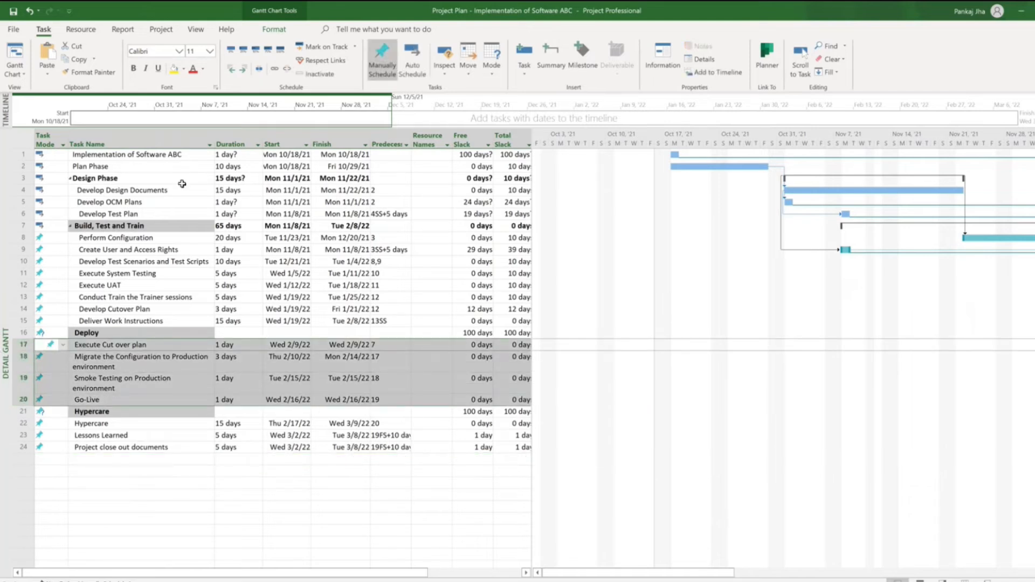
pyautogui.click(245, 71)
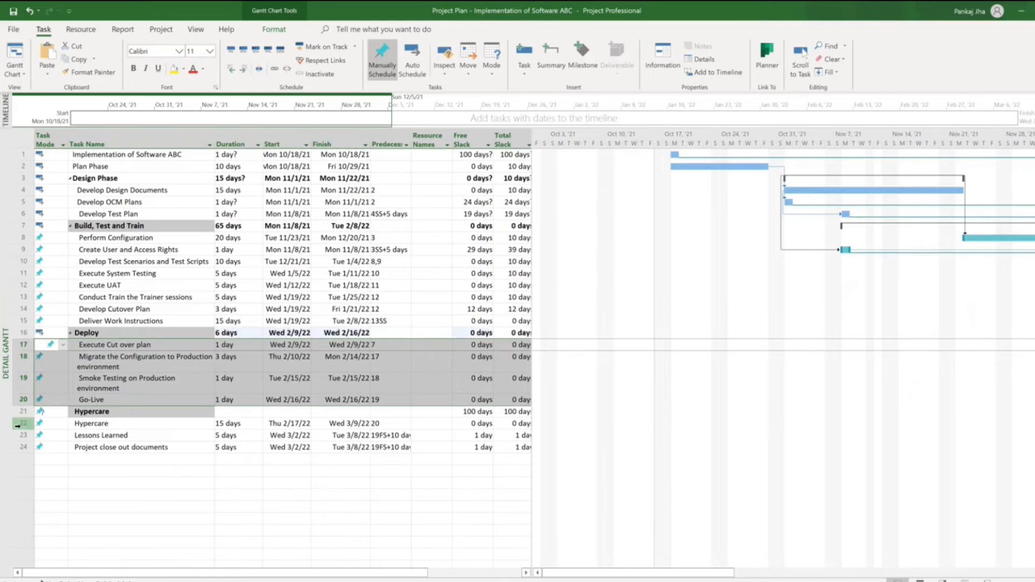
pyautogui.moveTo(23, 423); pyautogui.dragTo(27, 447)
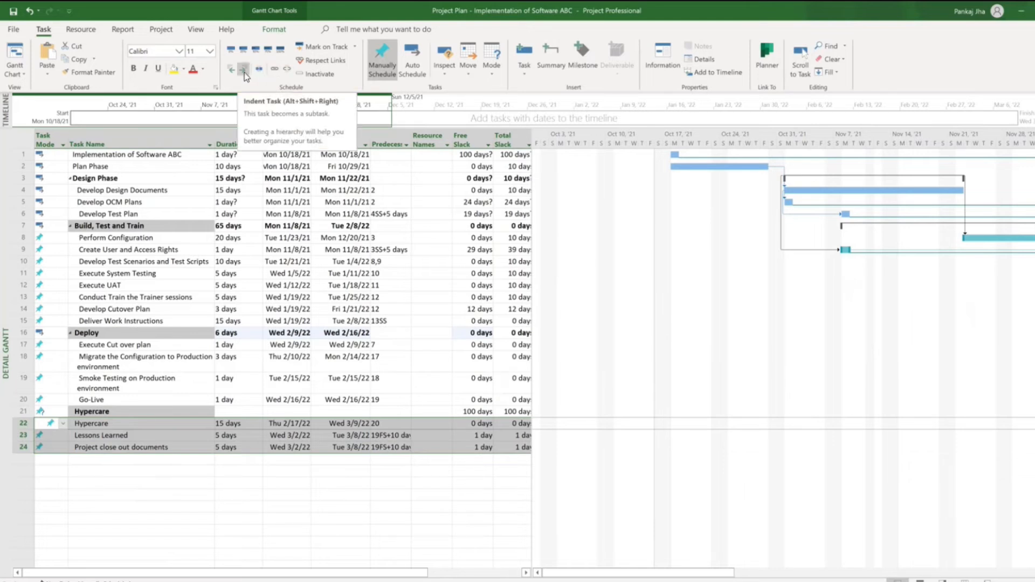
pyautogui.click(244, 69)
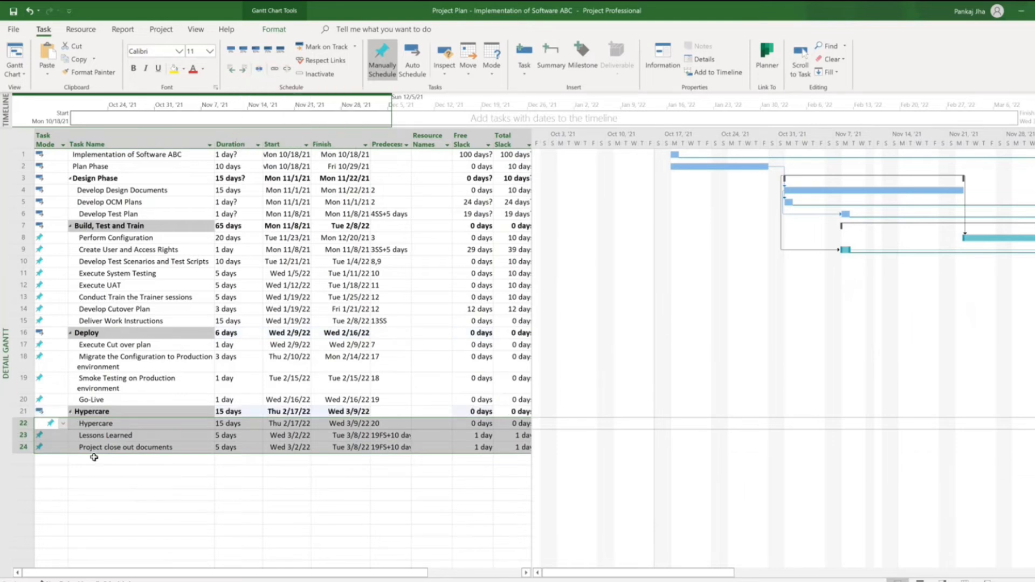
pyautogui.click(184, 495)
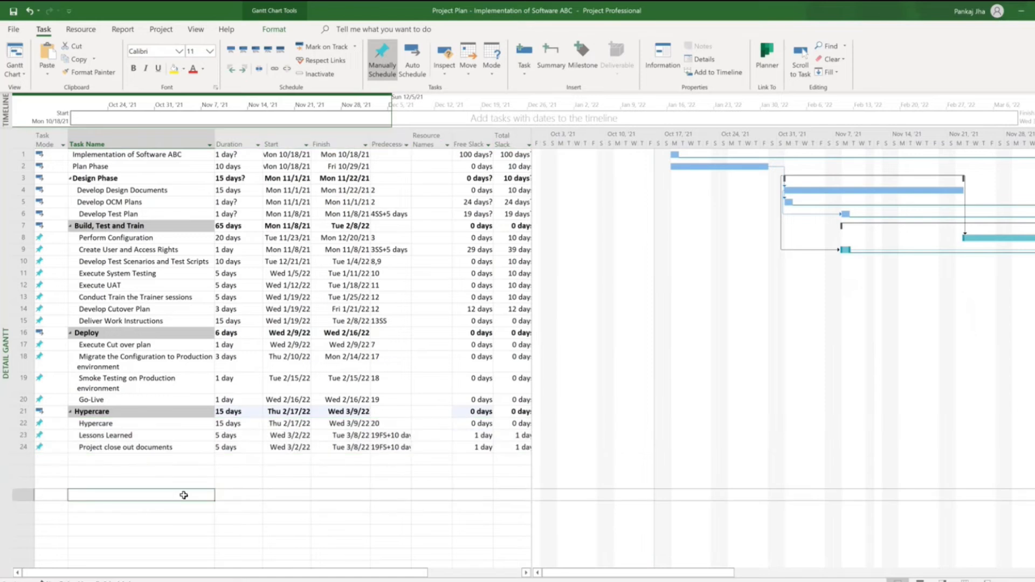
# Switch every task in the plan to Auto Schedule and widen the task table to show the full Total Slack column
pyautogui.click(25, 140)
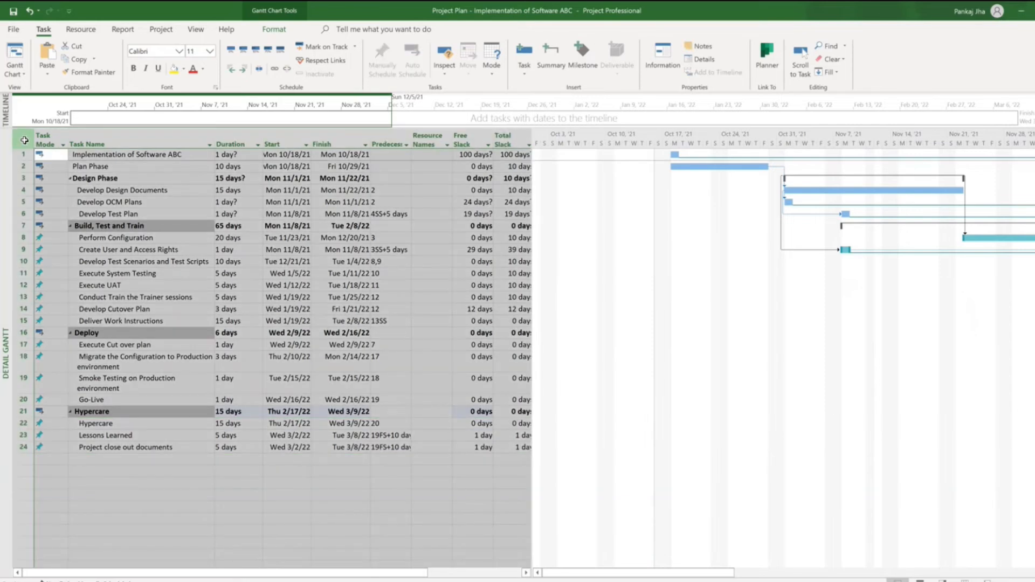
pyautogui.click(413, 68)
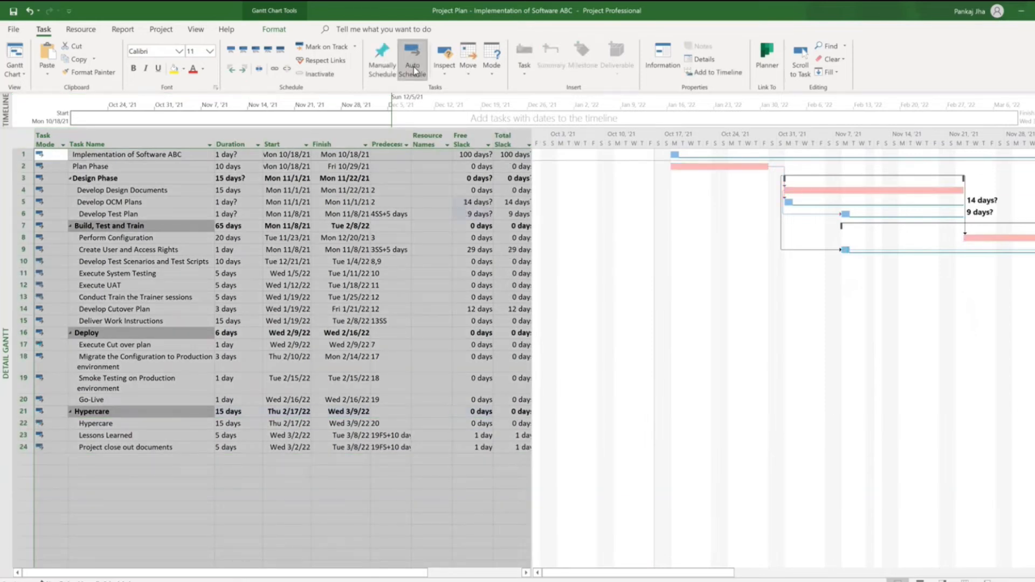
pyautogui.click(464, 506)
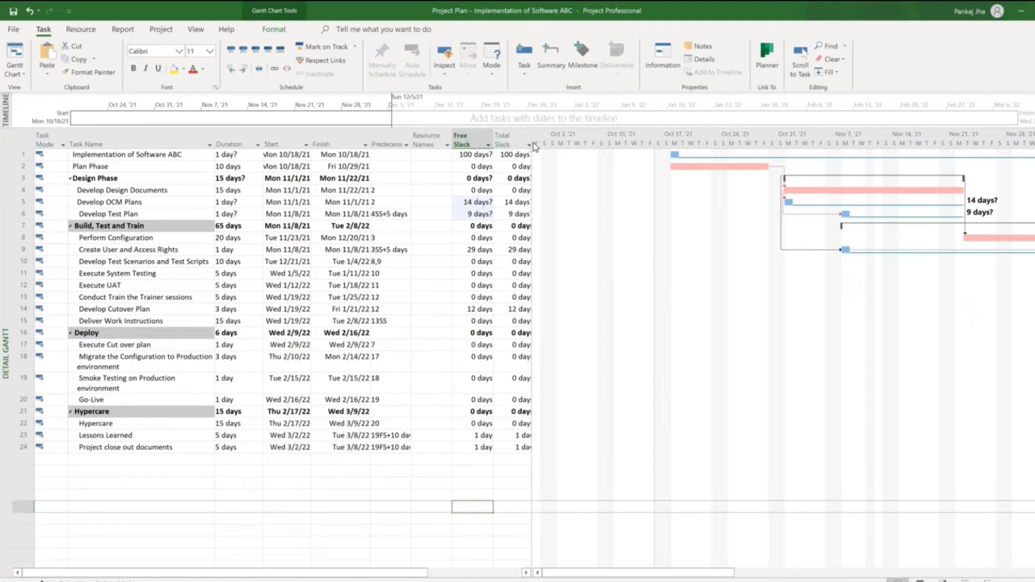
pyautogui.moveTo(532, 144); pyautogui.dragTo(551, 143)
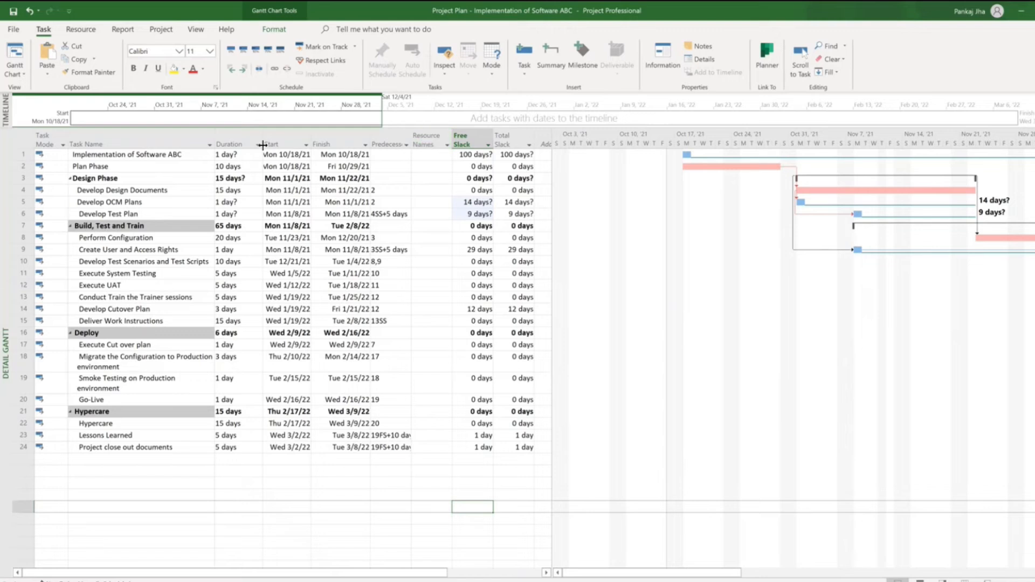
# Insert a WBS column before the Task Mode column and narrow it to fit its numbers
pyautogui.rightClick(52, 136)
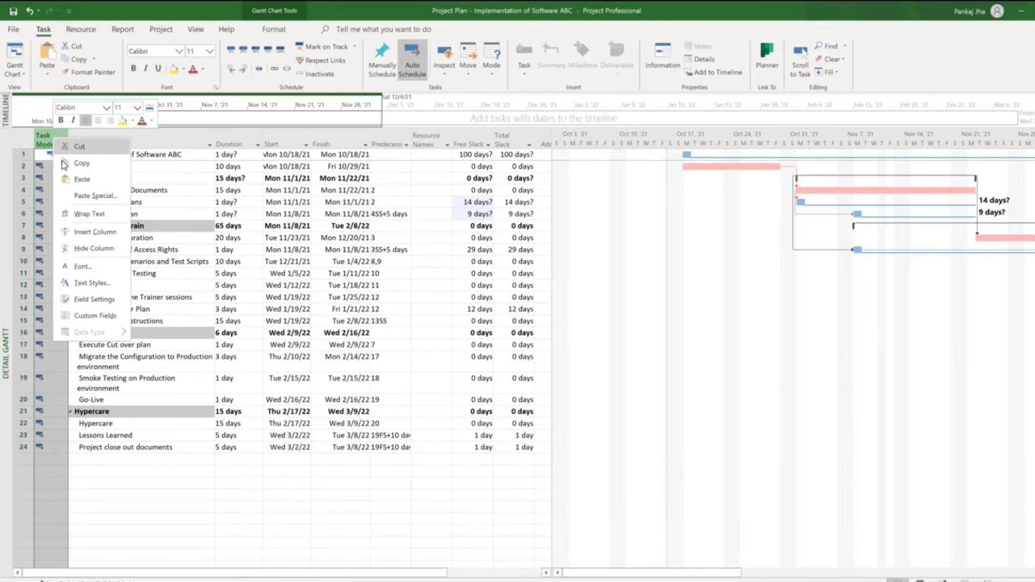
pyautogui.click(96, 232)
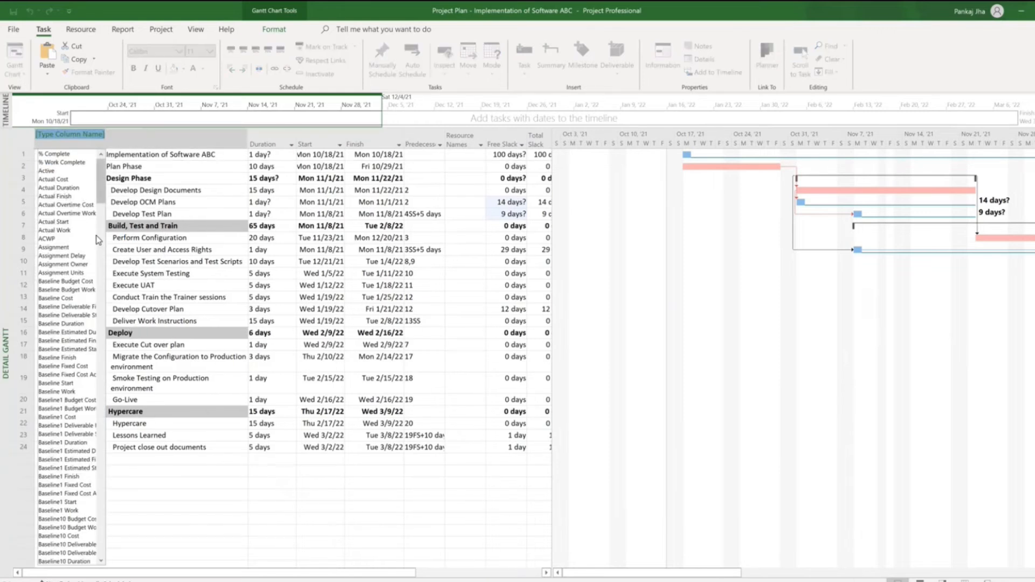
pyautogui.write('warning')
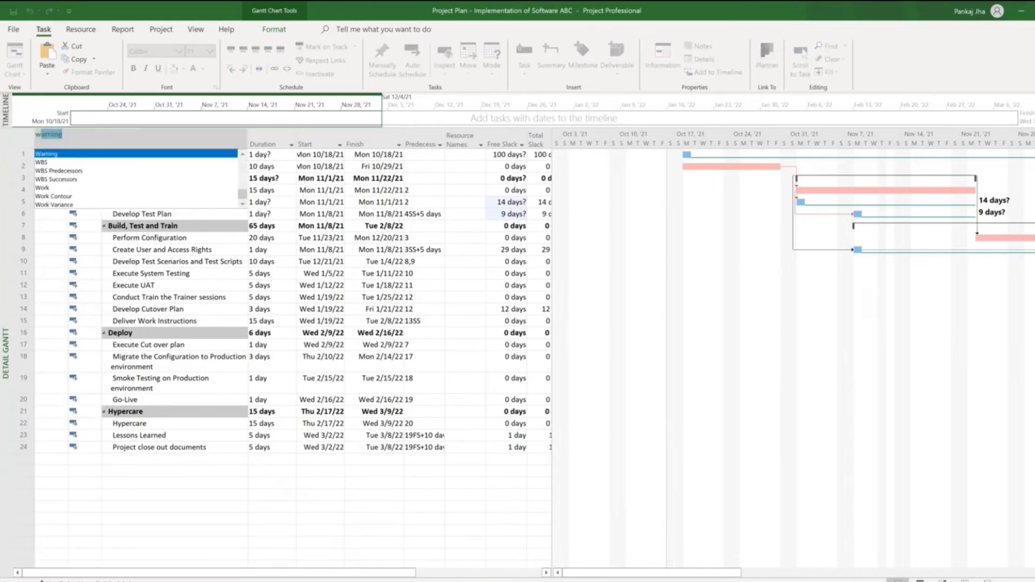
pyautogui.click(49, 164)
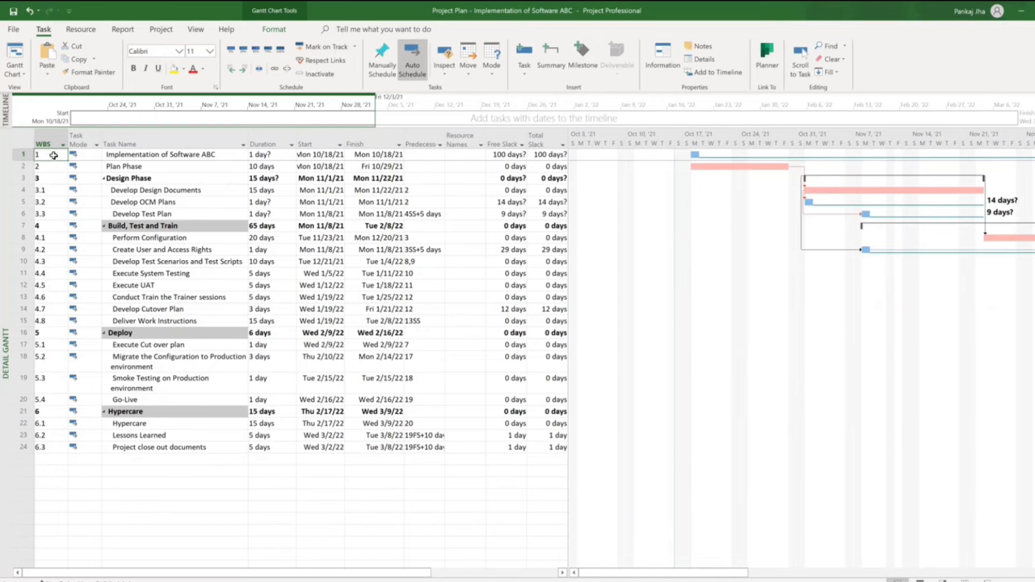
pyautogui.moveTo(70, 134); pyautogui.dragTo(54, 137)
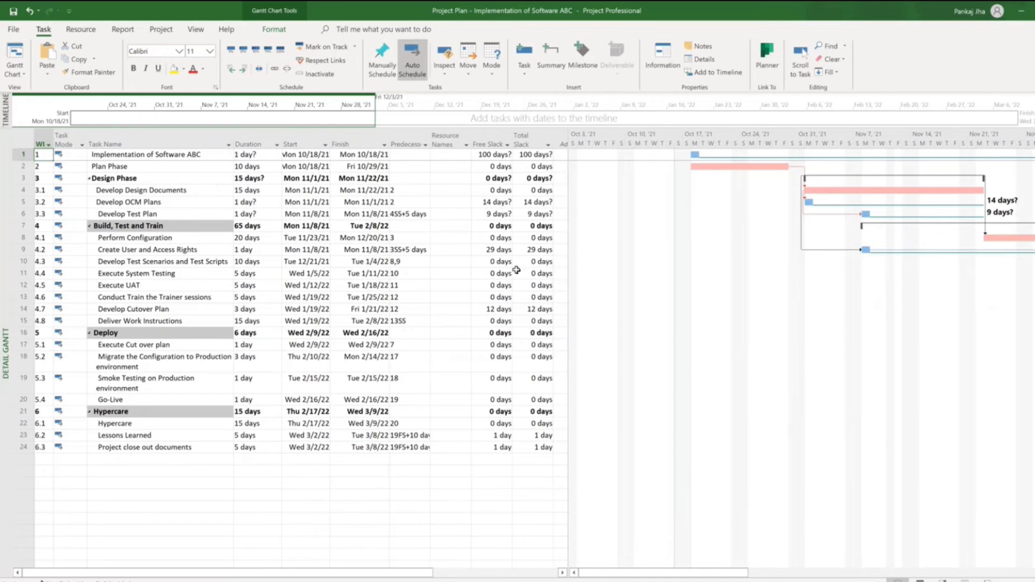
# Examine the critical tasks and slack in the Detail Gantt chart alongside the task table columns
pyautogui.moveTo(567, 139); pyautogui.dragTo(477, 182)
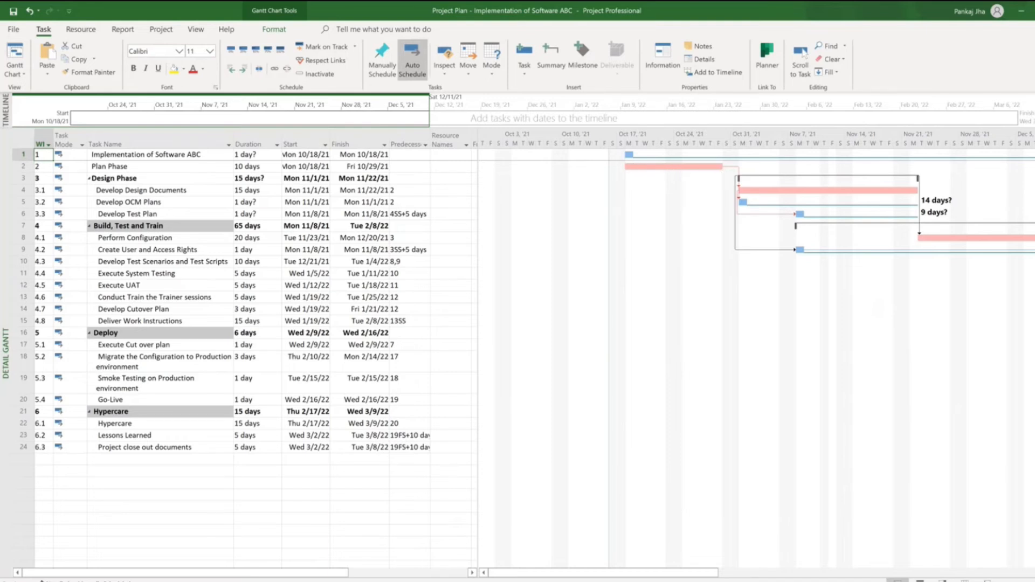
pyautogui.hscroll(6, 757, 356)
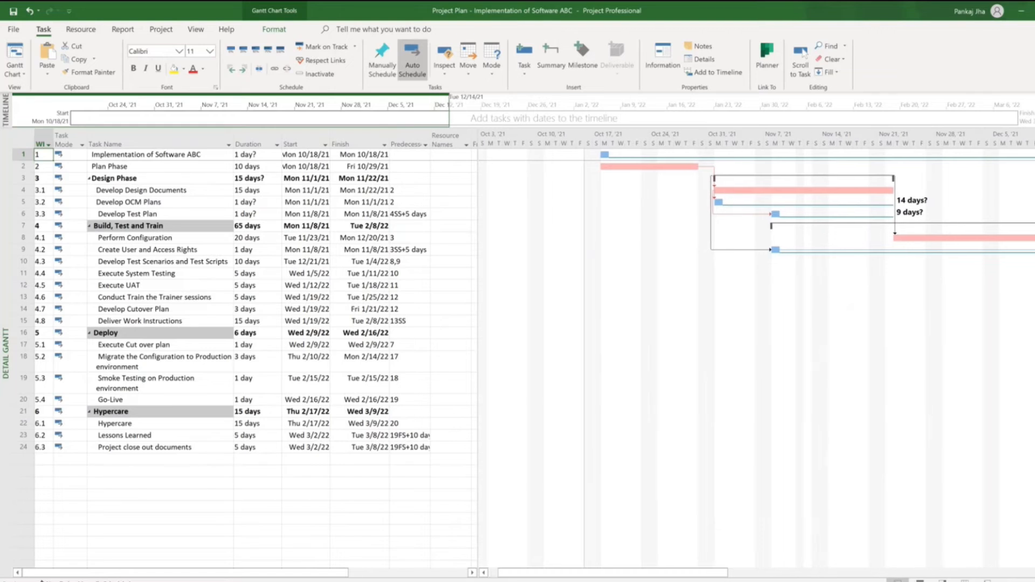
pyautogui.hscroll(2, 757, 356)
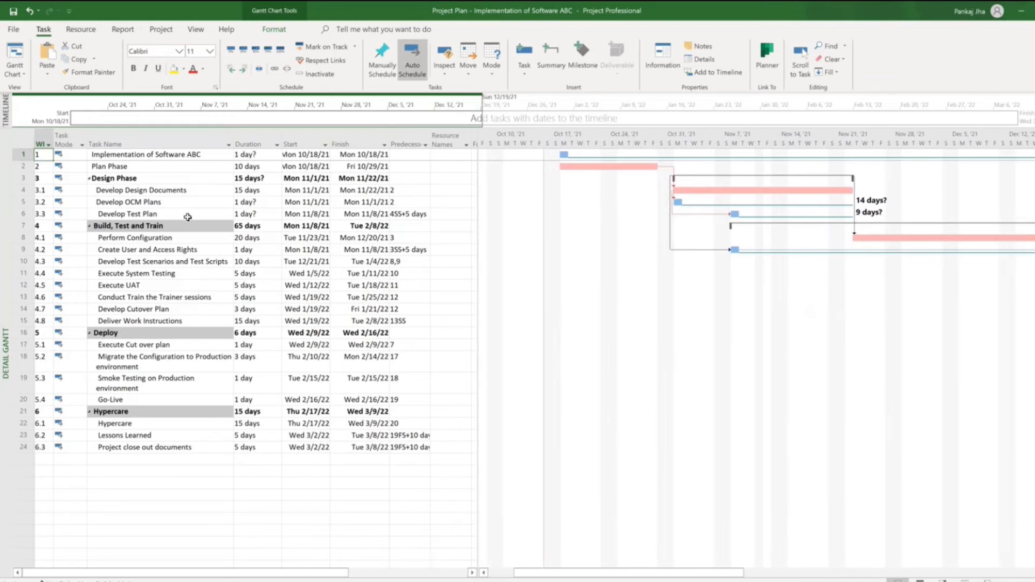
pyautogui.click(23, 76)
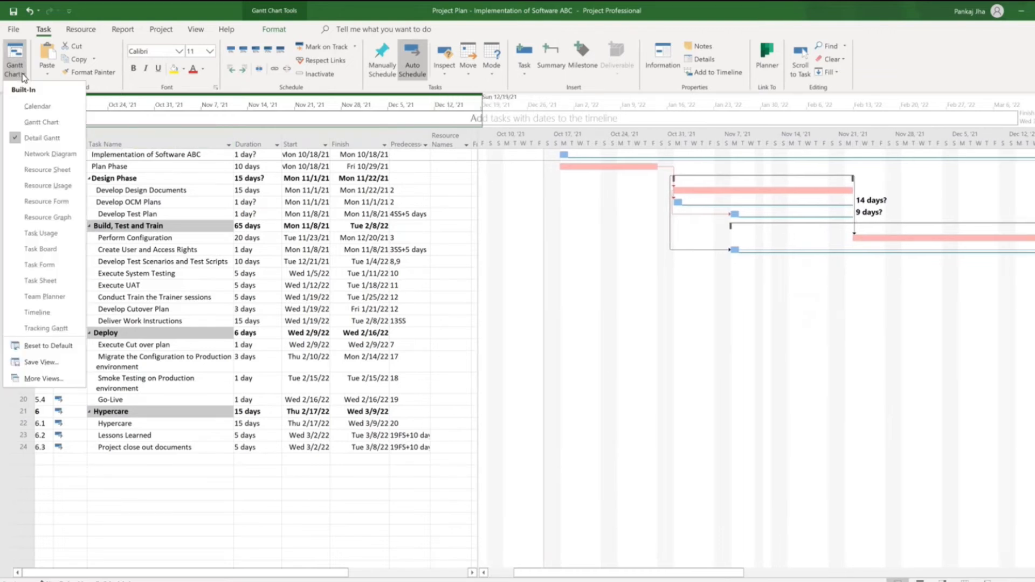
pyautogui.click(66, 142)
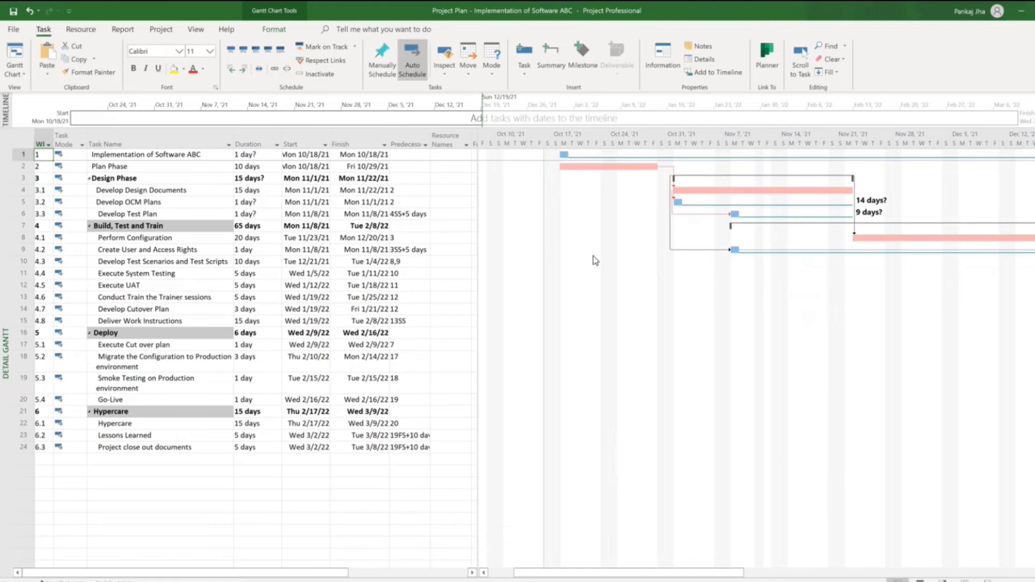
pyautogui.moveTo(476, 274); pyautogui.dragTo(581, 279)
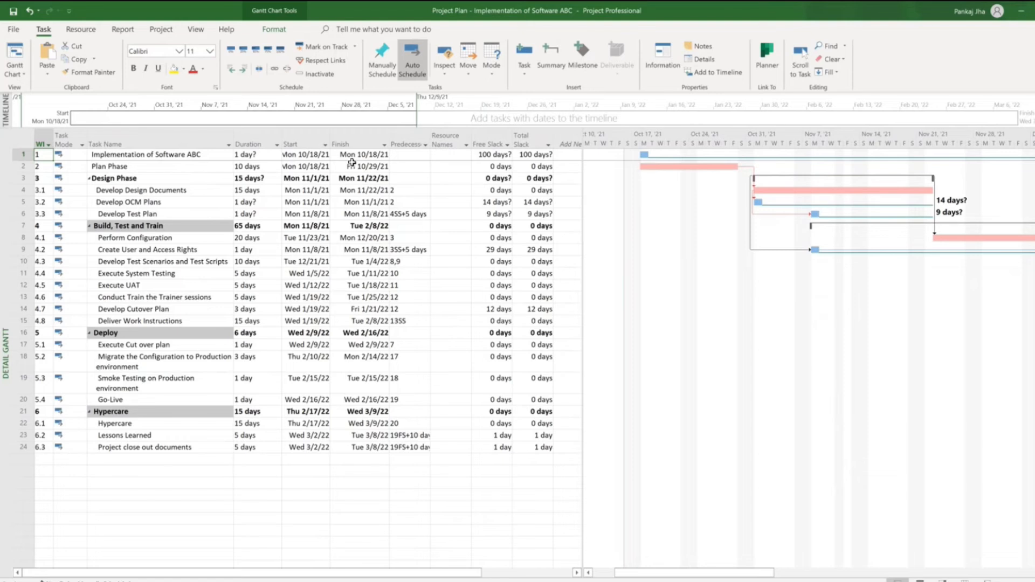
pyautogui.click(127, 141)
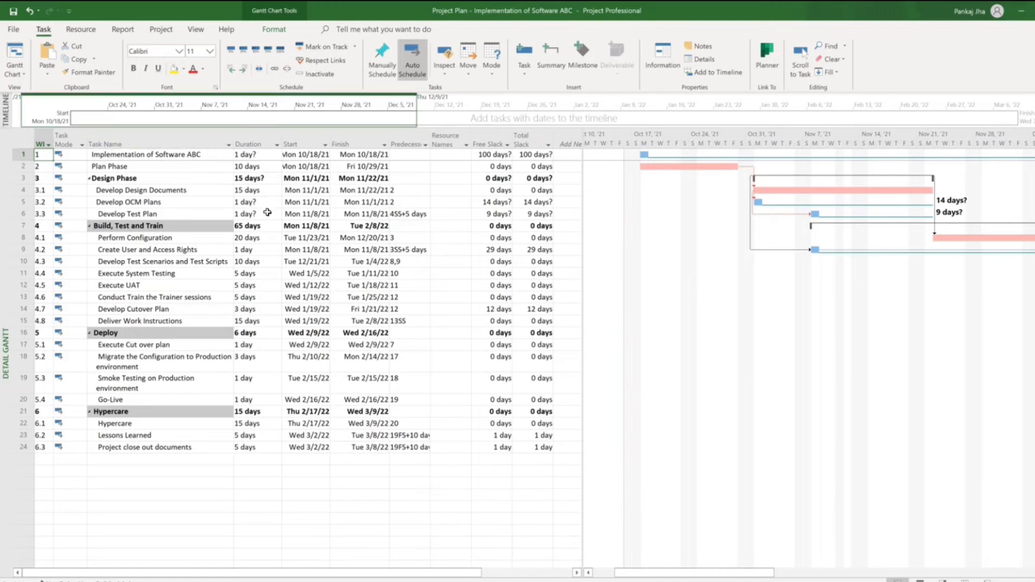
pyautogui.click(167, 34)
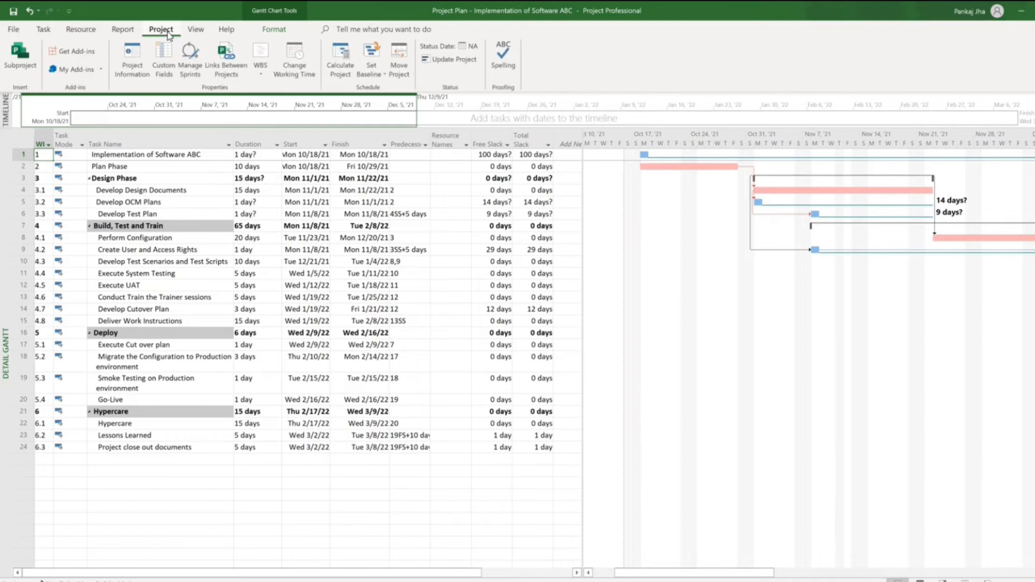
pyautogui.click(49, 32)
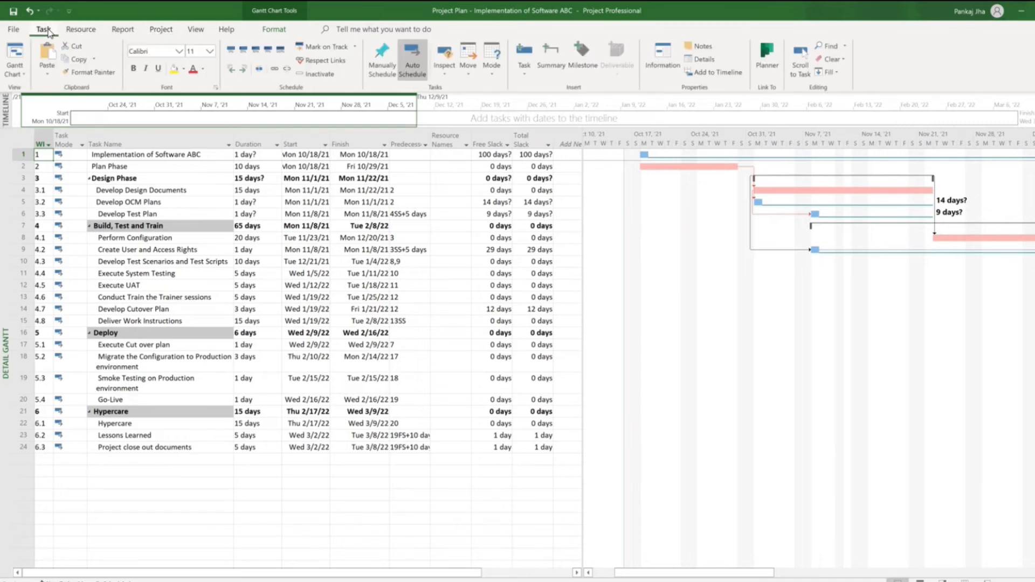
pyautogui.click(200, 32)
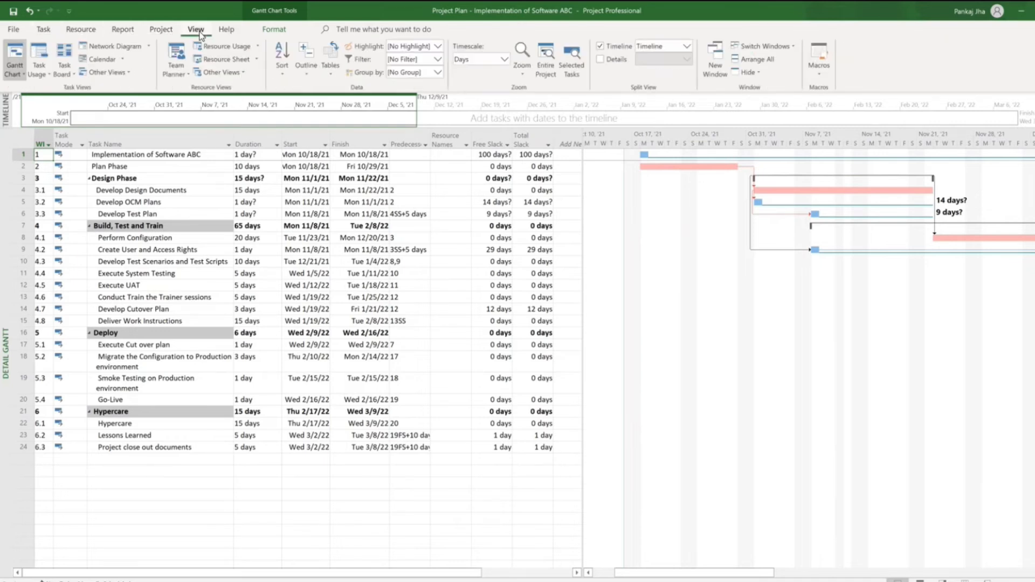
pyautogui.click(258, 47)
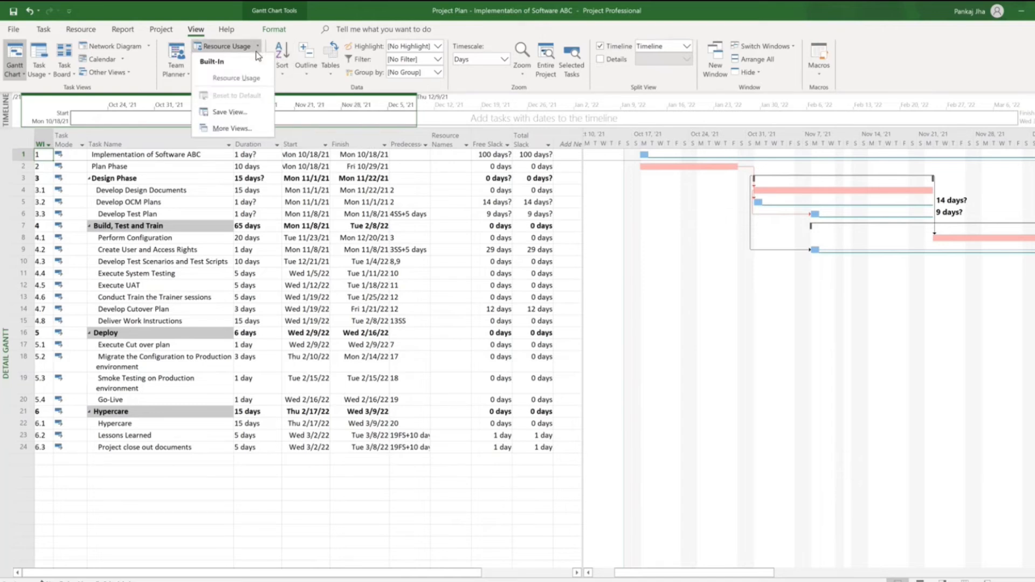
pyautogui.click(232, 129)
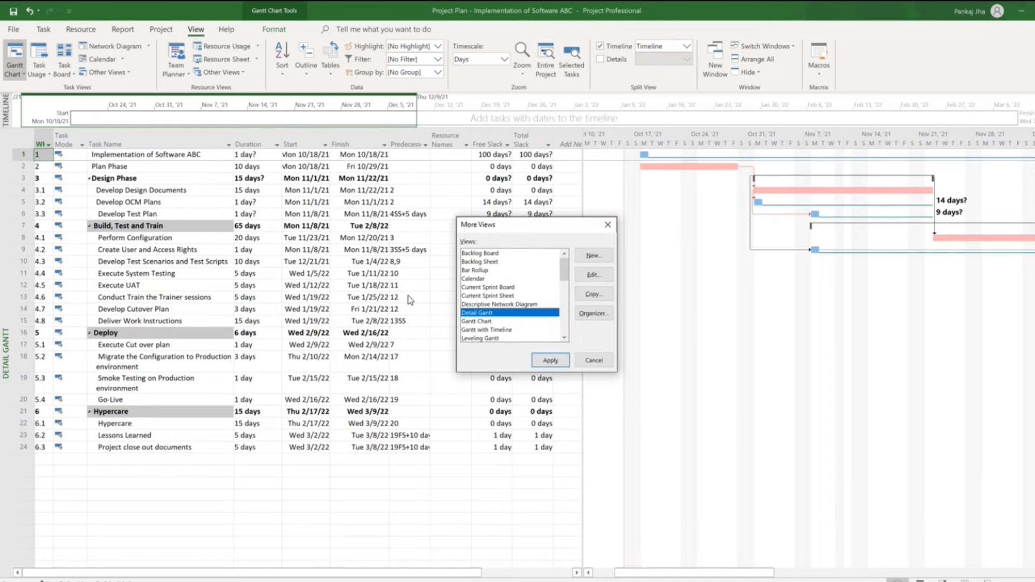
pyautogui.scroll(-4, 564, 271)
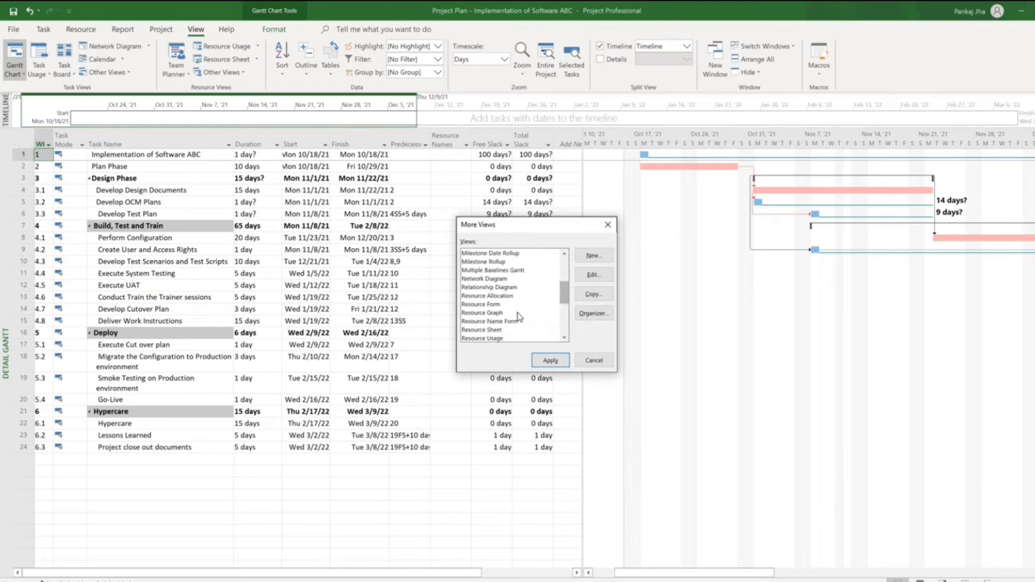
pyautogui.click(494, 330)
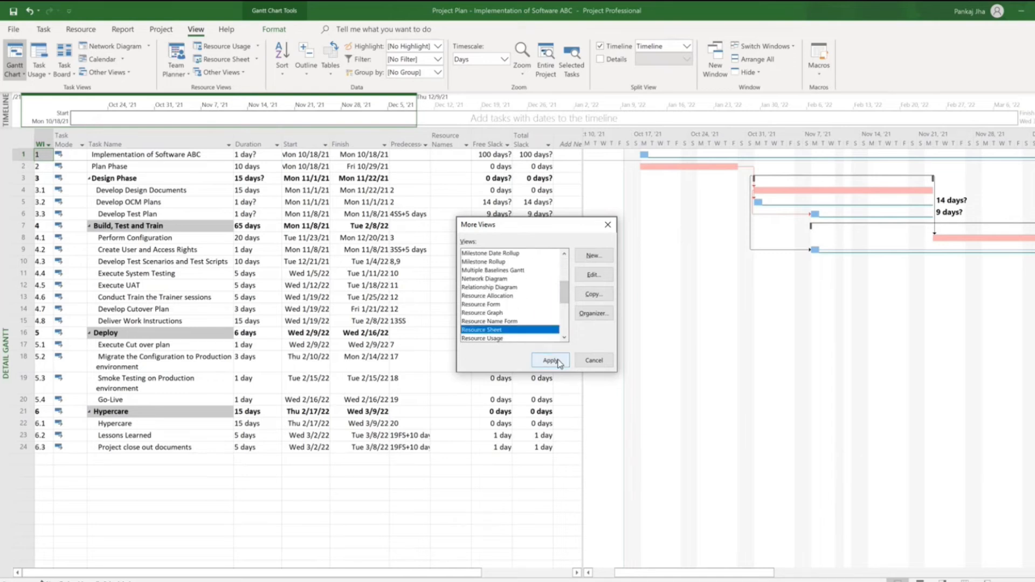
pyautogui.click(608, 360)
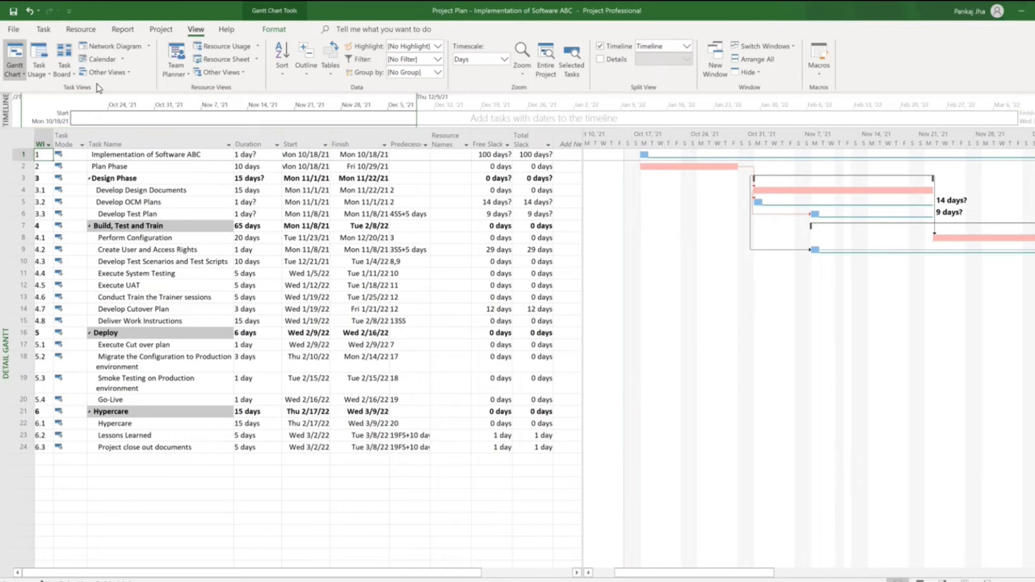
# Switch to the Resource Sheet view from the full list of available views
pyautogui.click(28, 75)
pyautogui.click(24, 76)
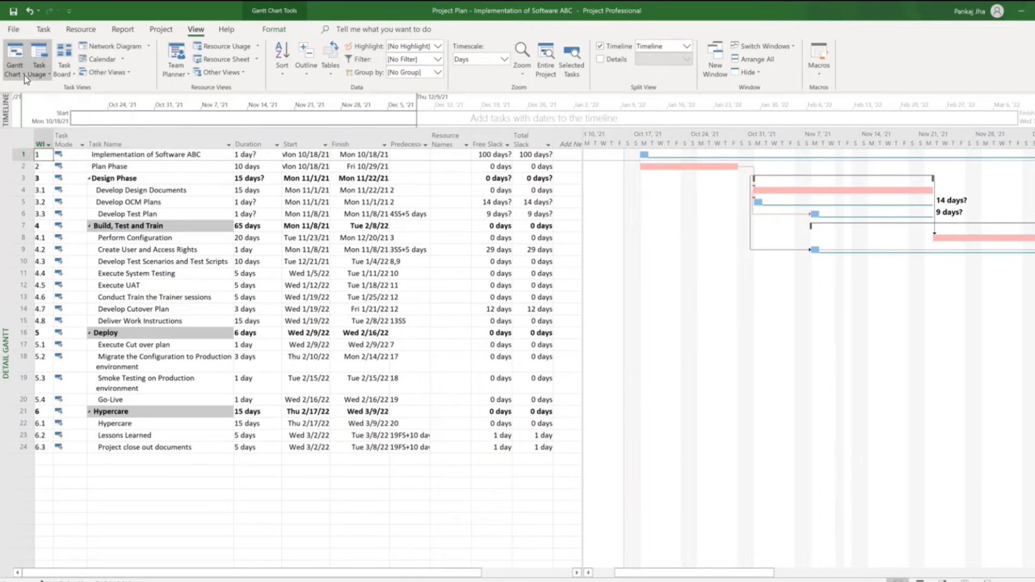
pyautogui.click(61, 193)
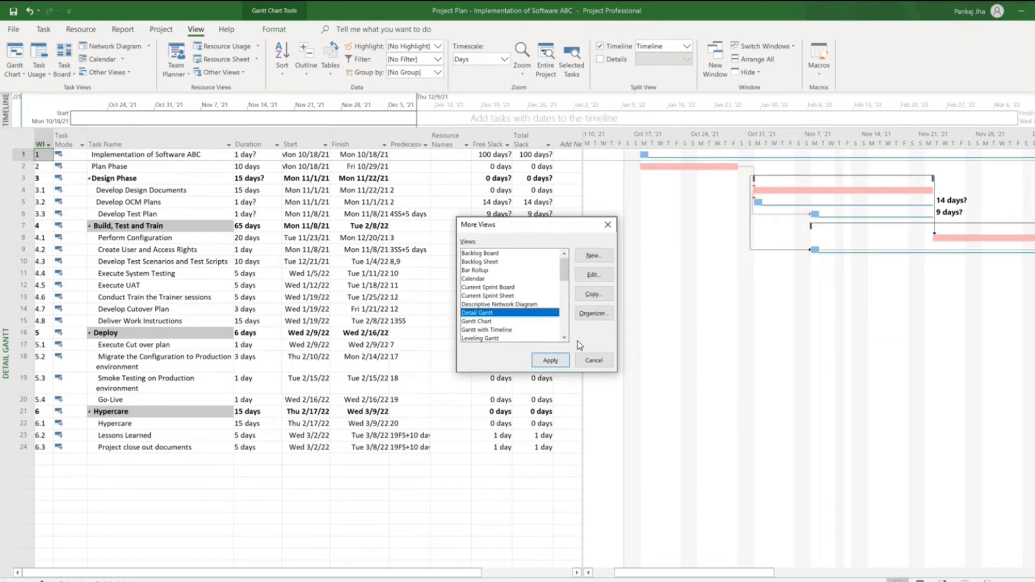
pyautogui.moveTo(562, 267); pyautogui.dragTo(562, 293)
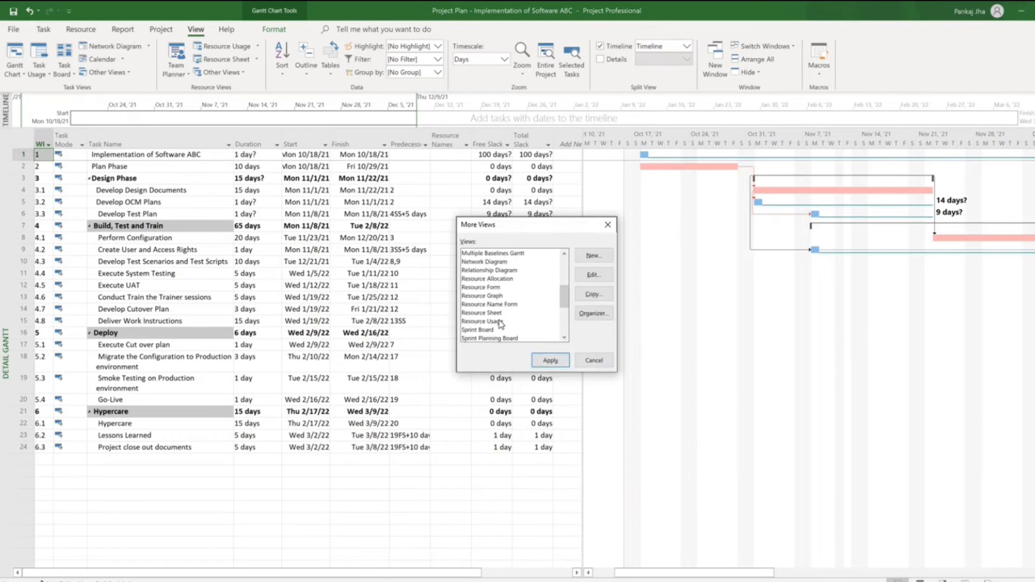
pyautogui.scroll(-1, 508, 319)
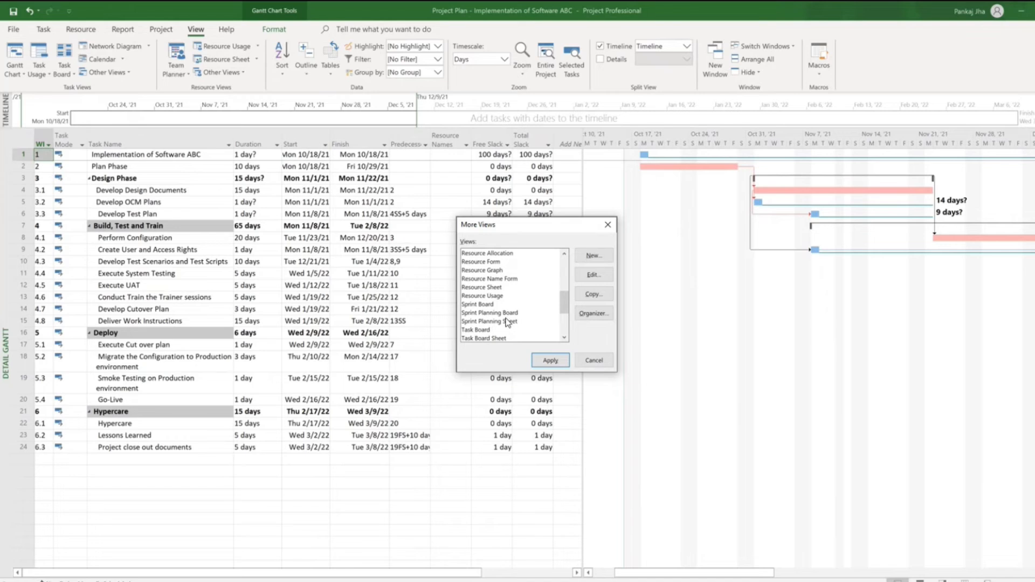
pyautogui.click(493, 287)
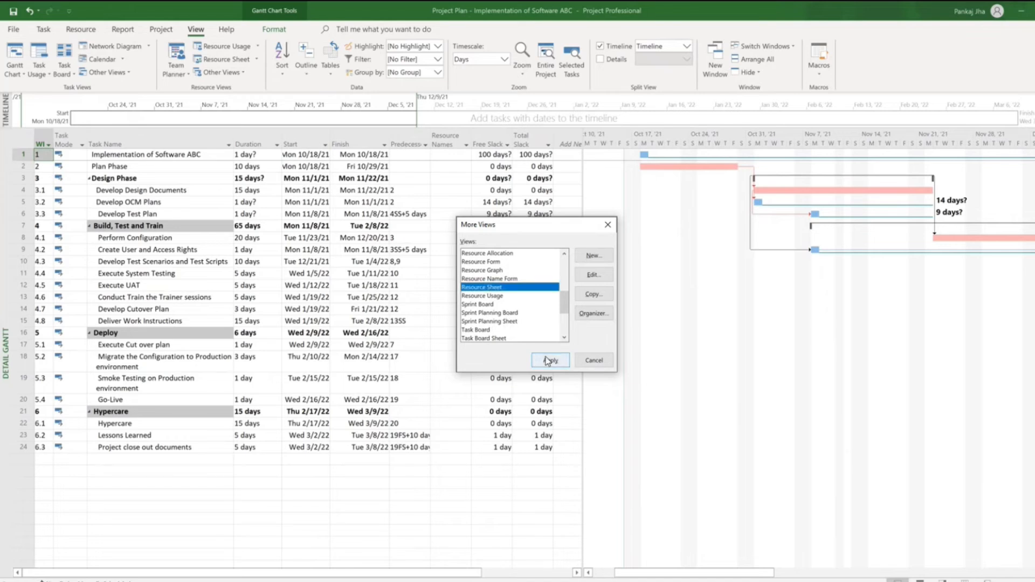
pyautogui.click(548, 360)
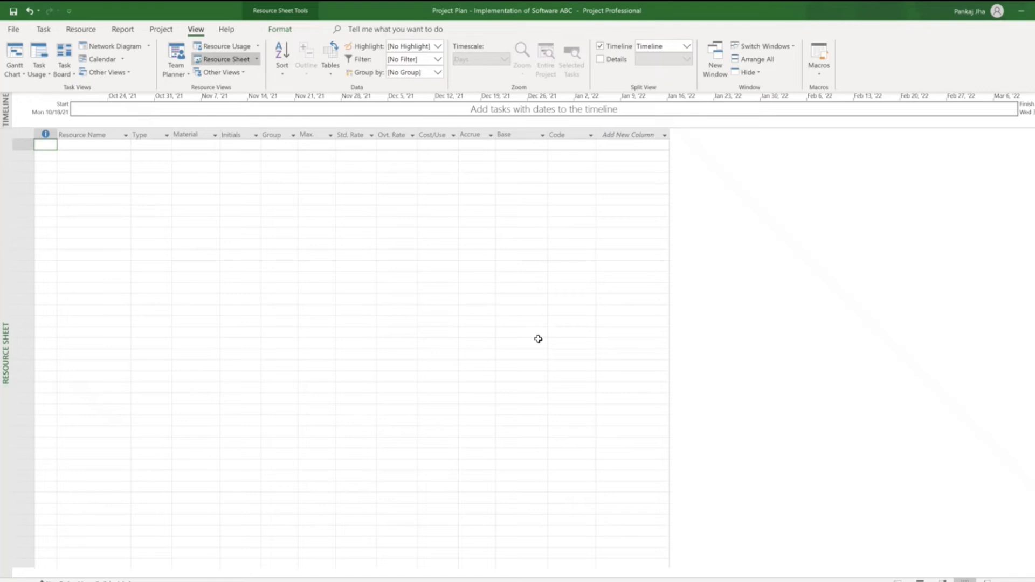
# Add five work resources to the resource sheet by entering each team member's name in its own row
pyautogui.click(85, 145)
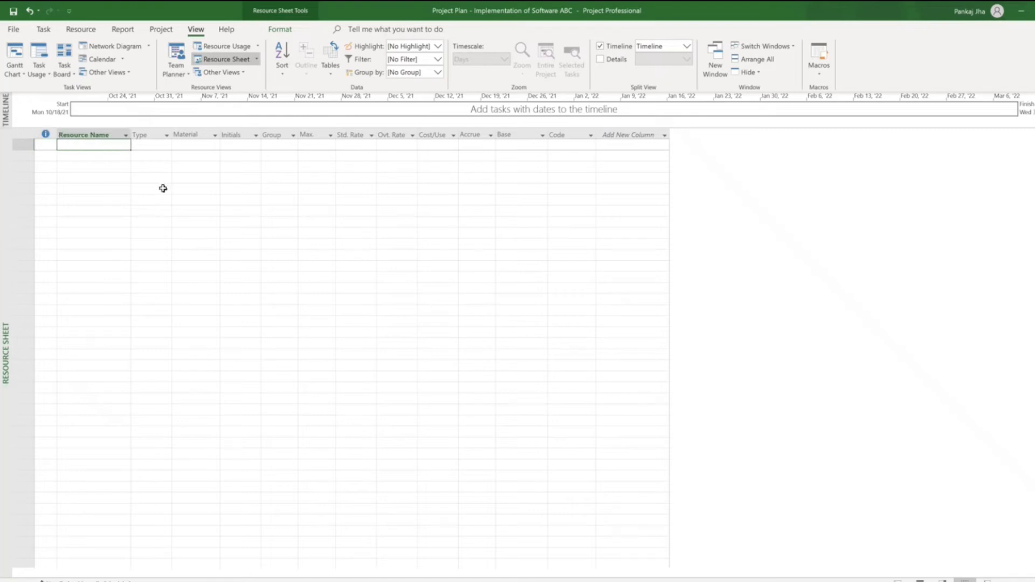
pyautogui.write('Pankaj')
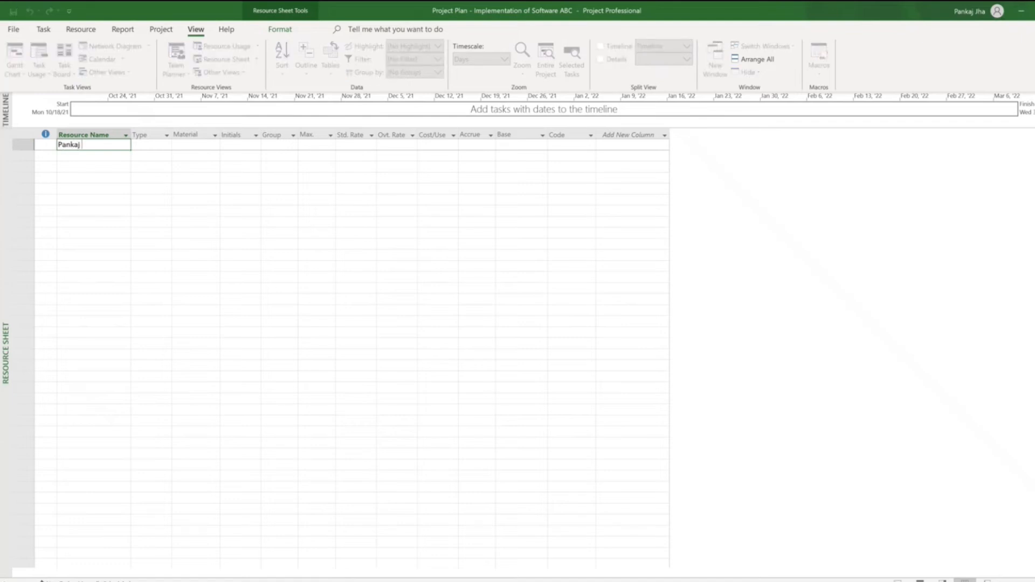
pyautogui.press('Return')
pyautogui.write('Mahesh K')
pyautogui.press('Return')
pyautogui.write('Mike C')
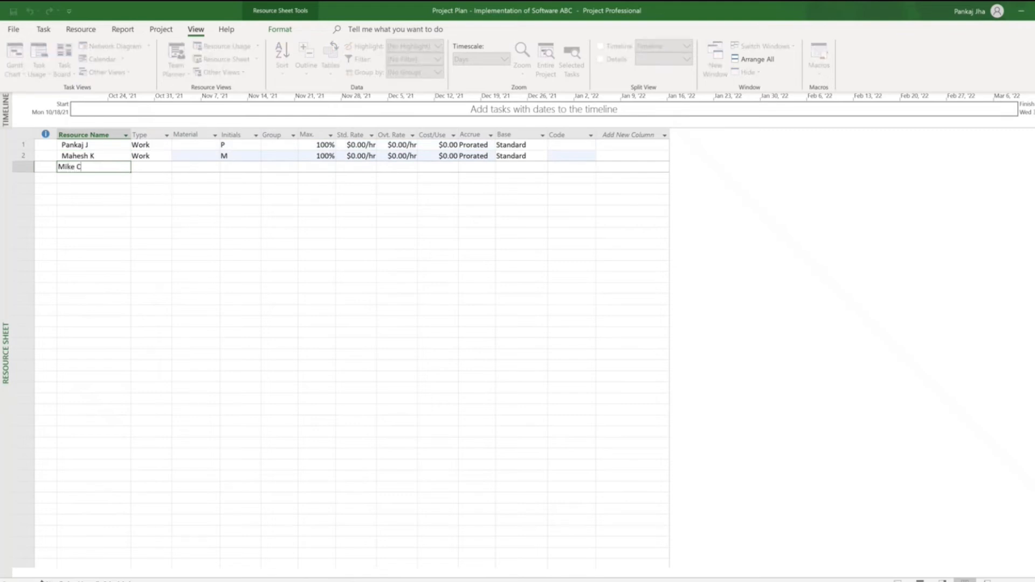
pyautogui.press('Return')
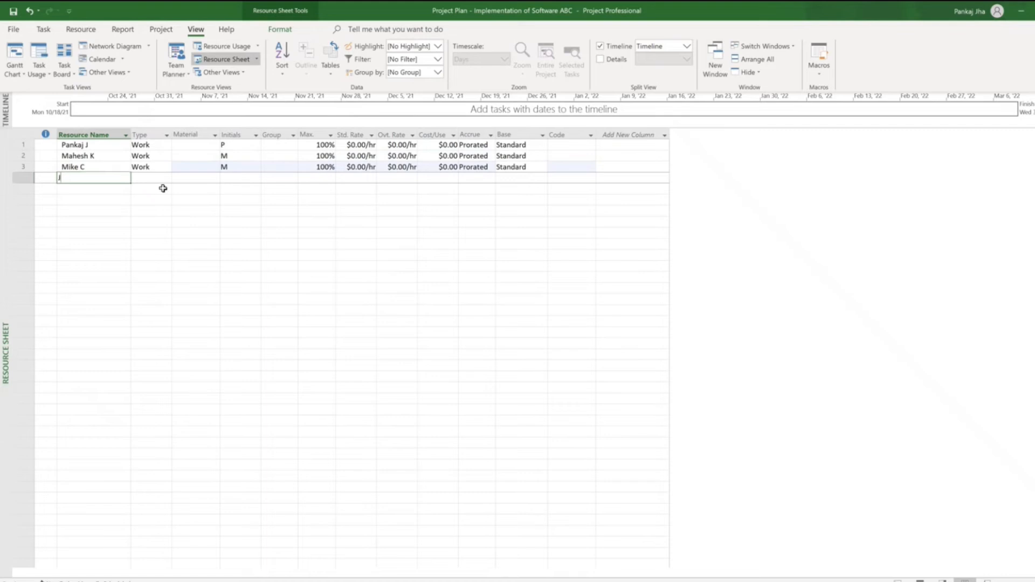
pyautogui.write('Jack L')
pyautogui.press('Return')
pyautogui.write('R')
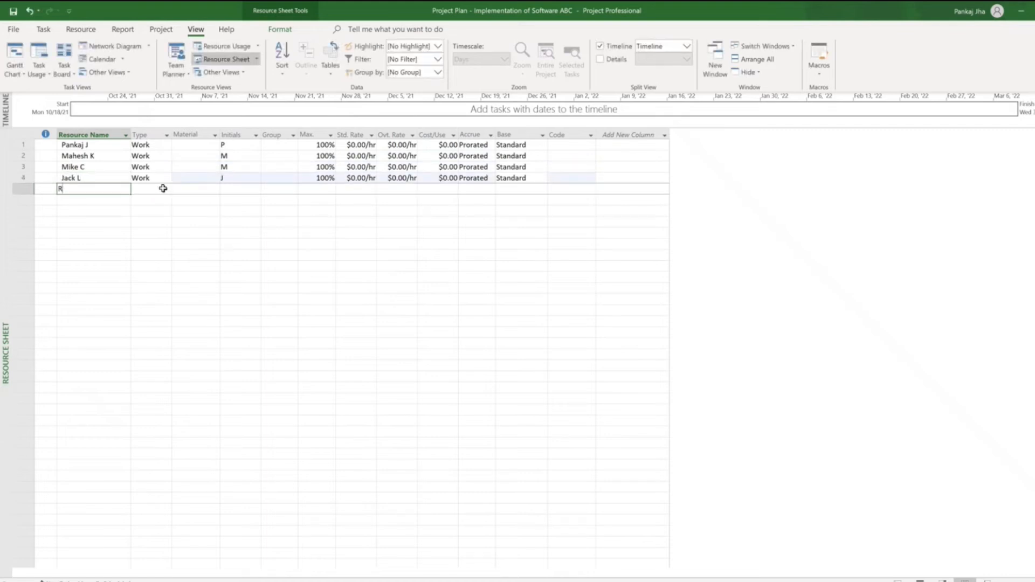
pyautogui.write('ohit M')
pyautogui.press('Return')
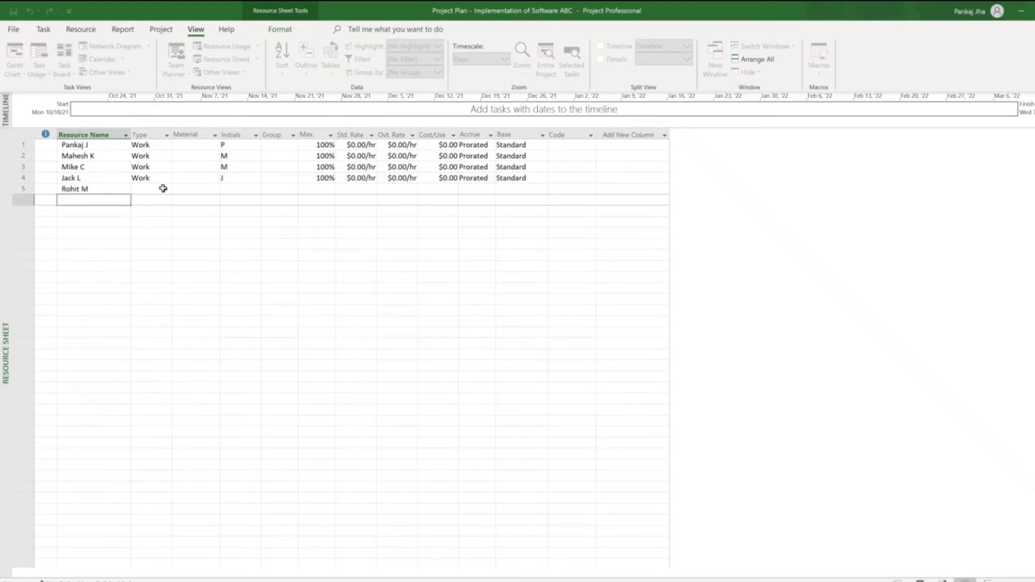
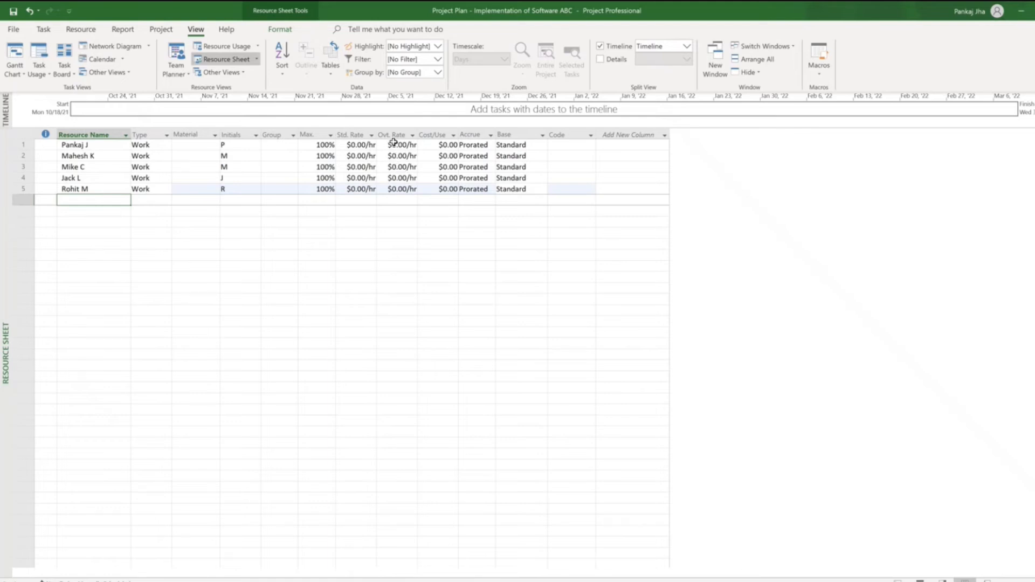
# Set the overtime rate of the first three resources to $108.00/hr
pyautogui.click(391, 145)
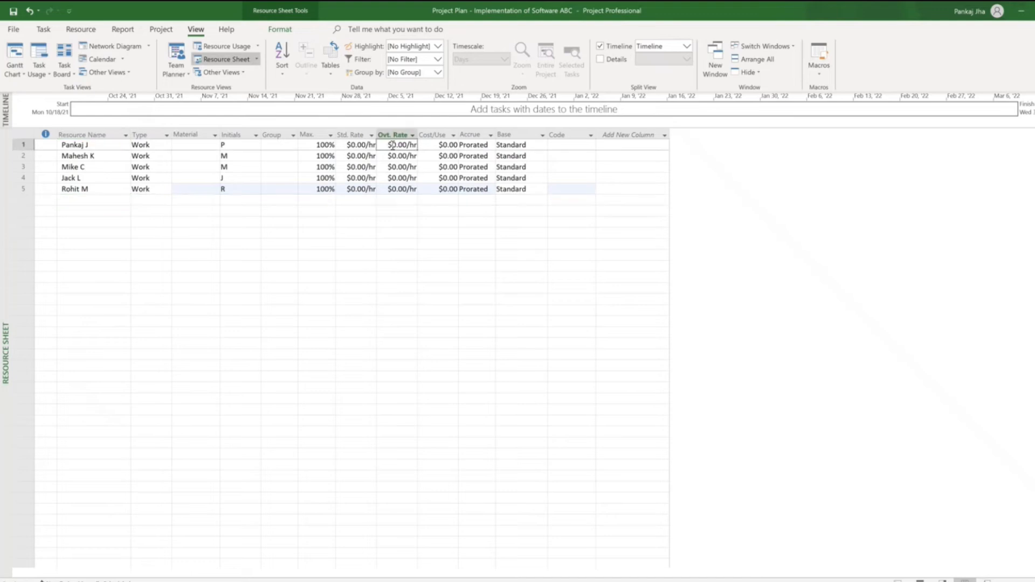
pyautogui.doubleClick(394, 145)
pyautogui.write('108')
pyautogui.press('Return')
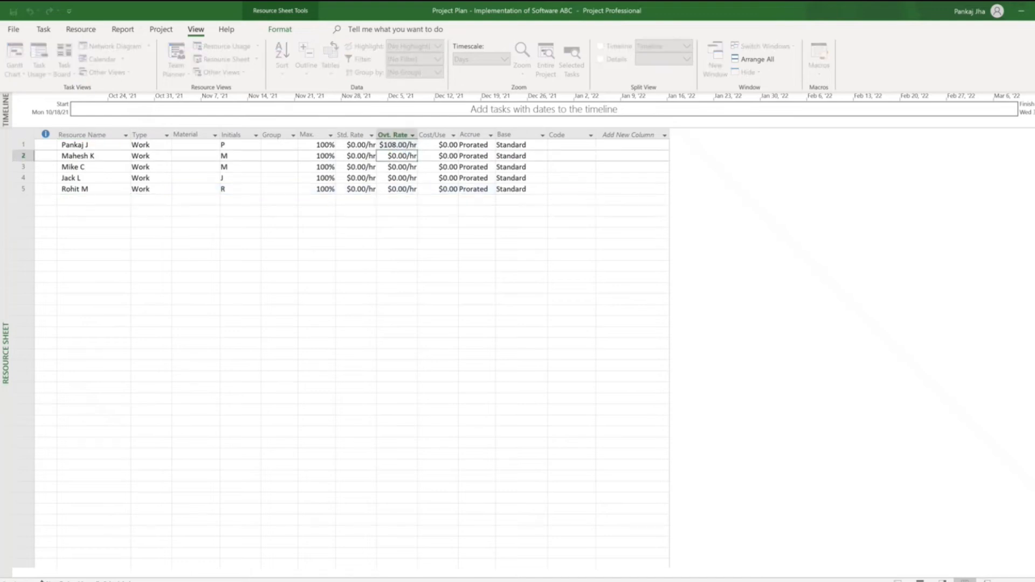
pyautogui.click(399, 147)
pyautogui.moveTo(400, 157); pyautogui.dragTo(402, 168)
pyautogui.write('$108.00/hr')
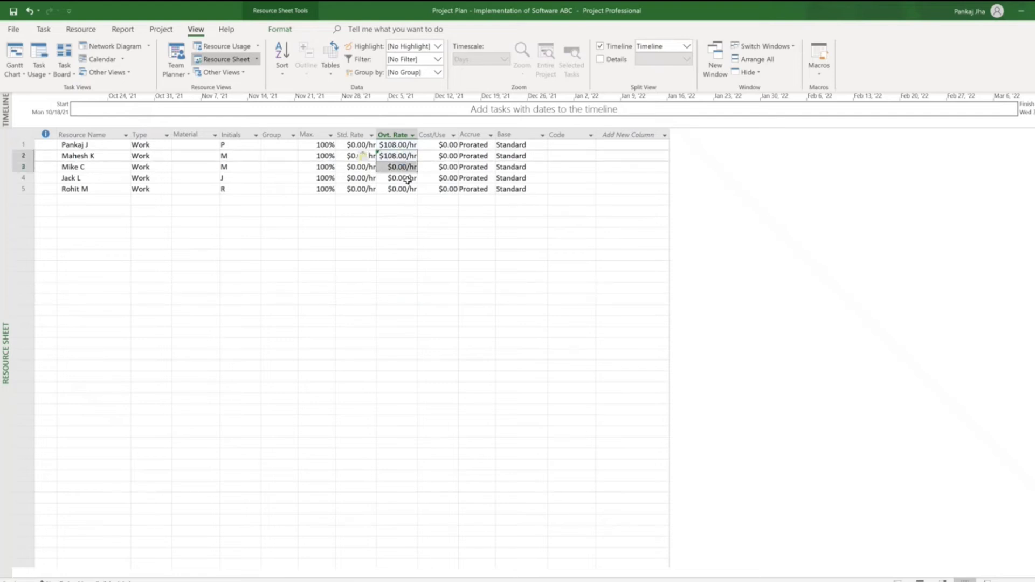
pyautogui.click(398, 168)
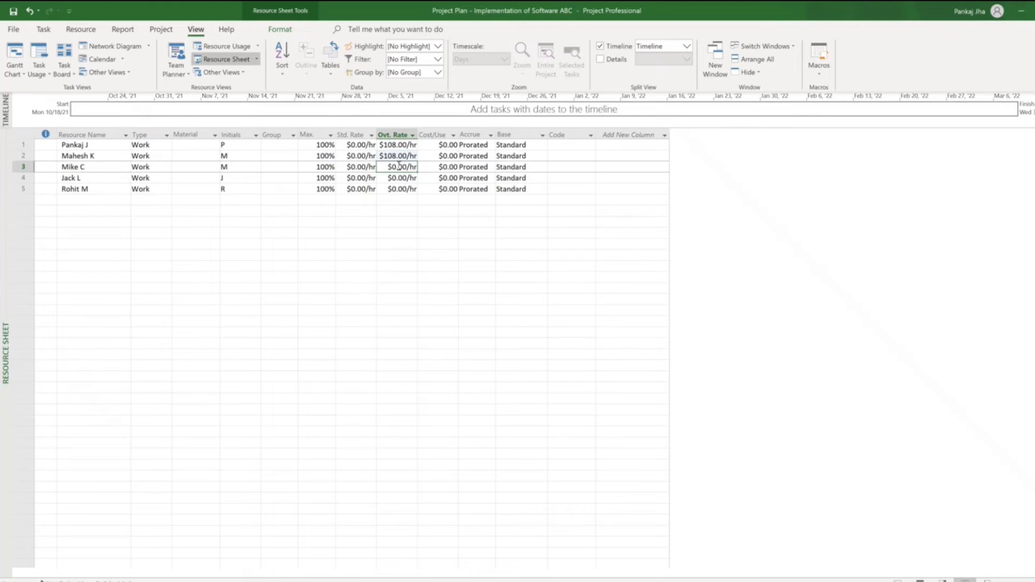
pyautogui.click(399, 156)
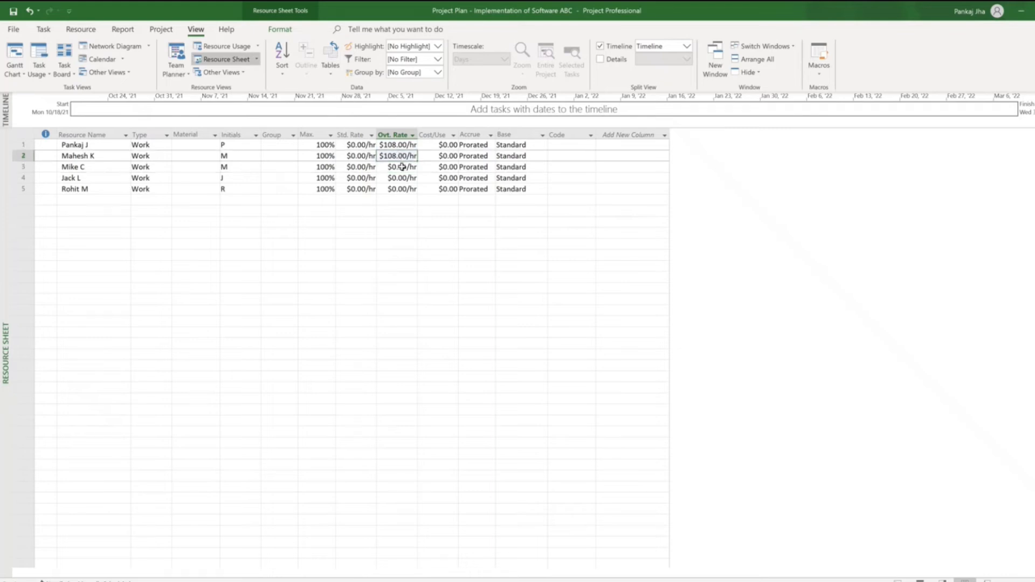
pyautogui.click(402, 167)
pyautogui.write('$108.00/hr')
# Set the overtime rate to $50.00/hr for the fourth resource and $40.00/hr for the fifth
pyautogui.click(402, 178)
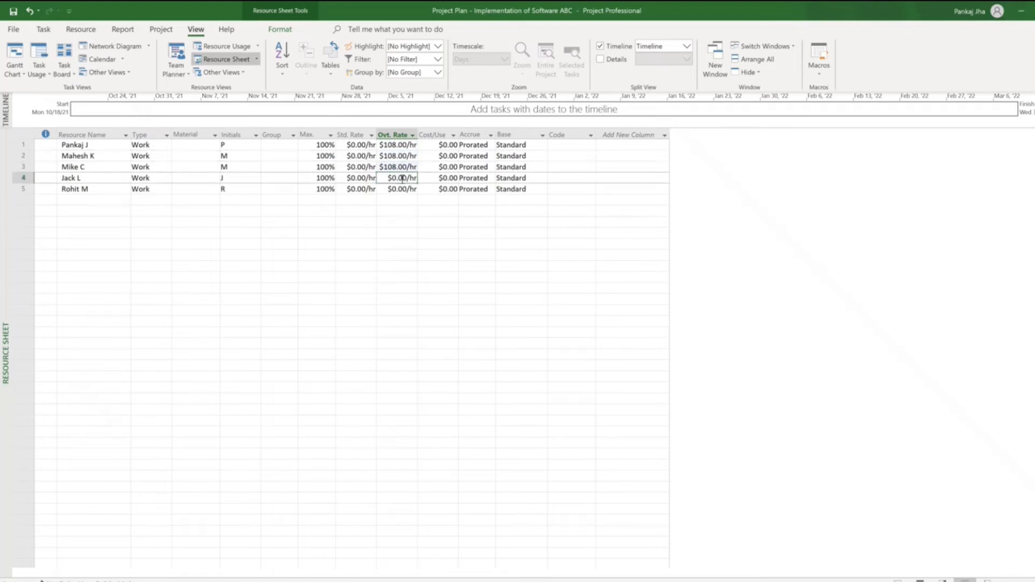
pyautogui.write('50')
pyautogui.click(401, 188)
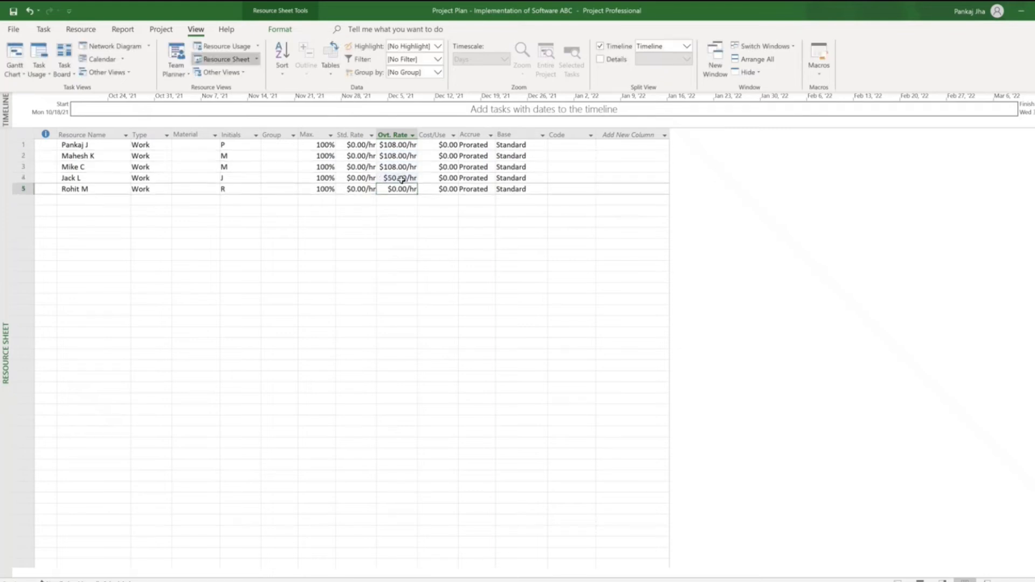
pyautogui.write('40')
pyautogui.press('Return')
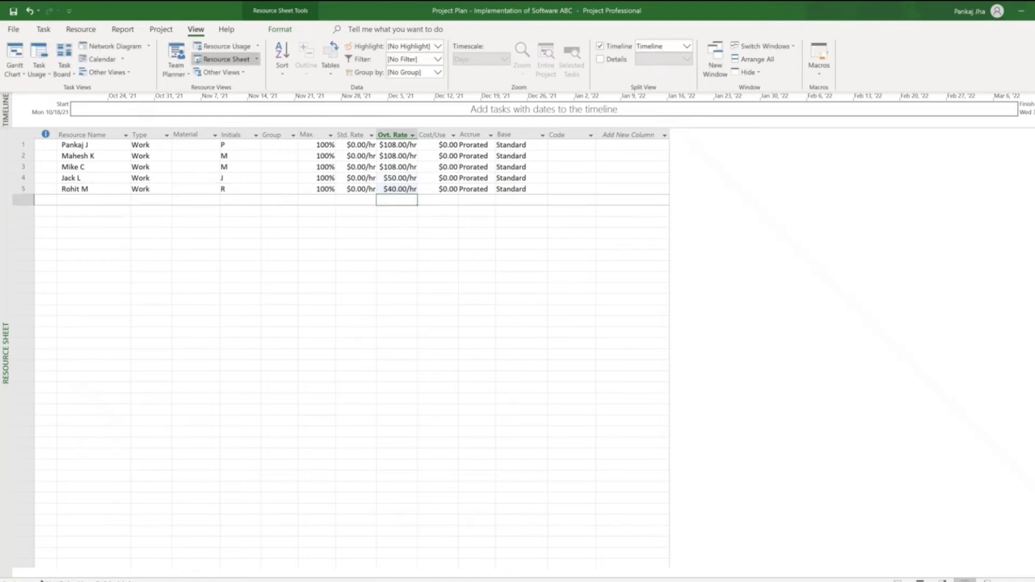
pyautogui.click(401, 233)
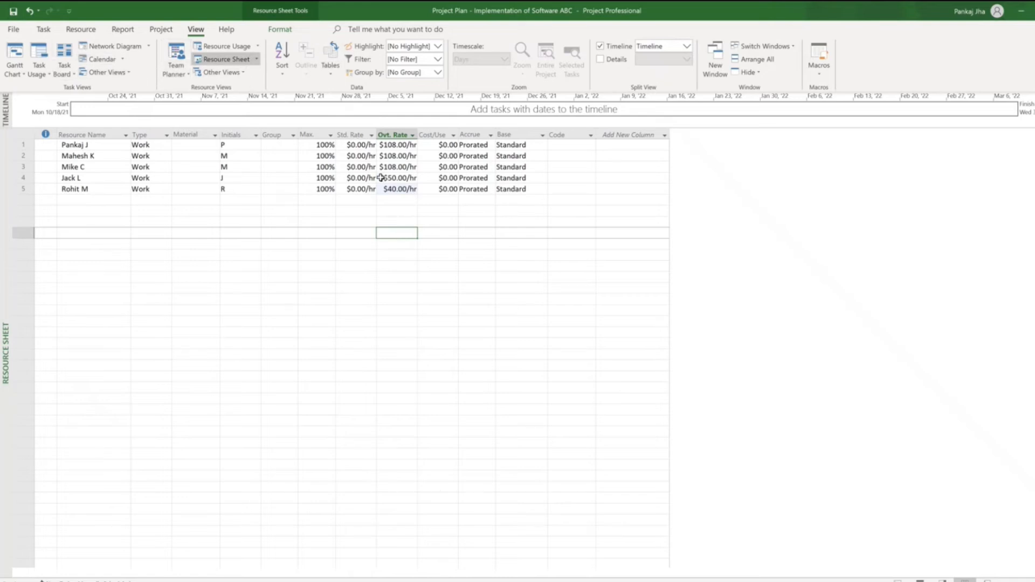
# Return to the Detail Gantt view of the project plan
pyautogui.click(24, 75)
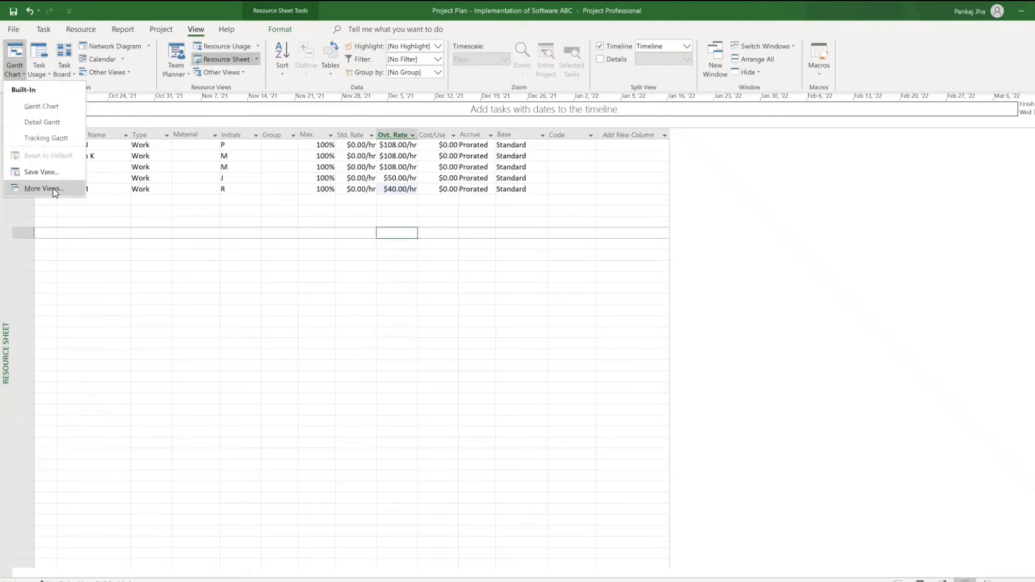
pyautogui.click(44, 30)
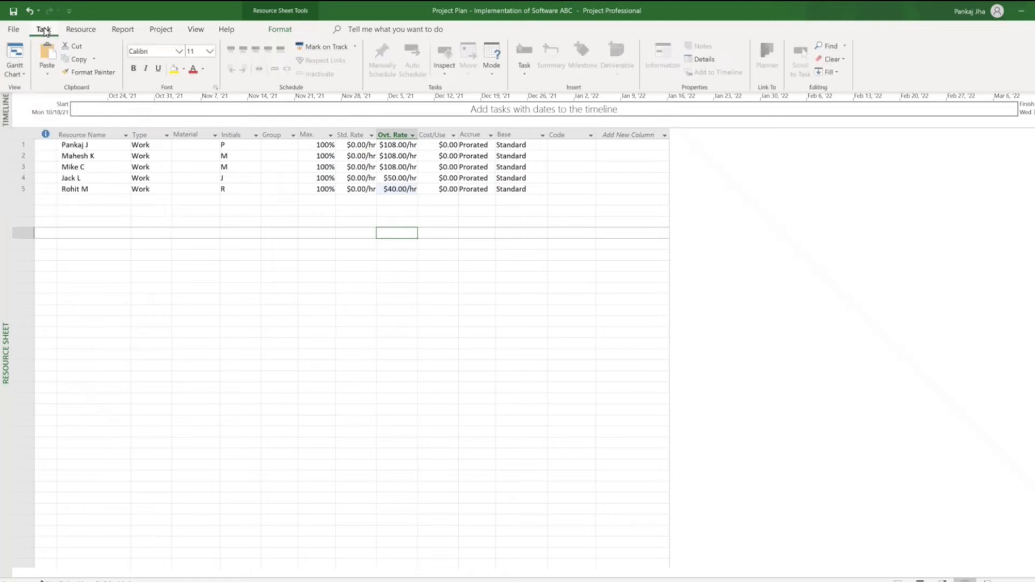
pyautogui.click(15, 72)
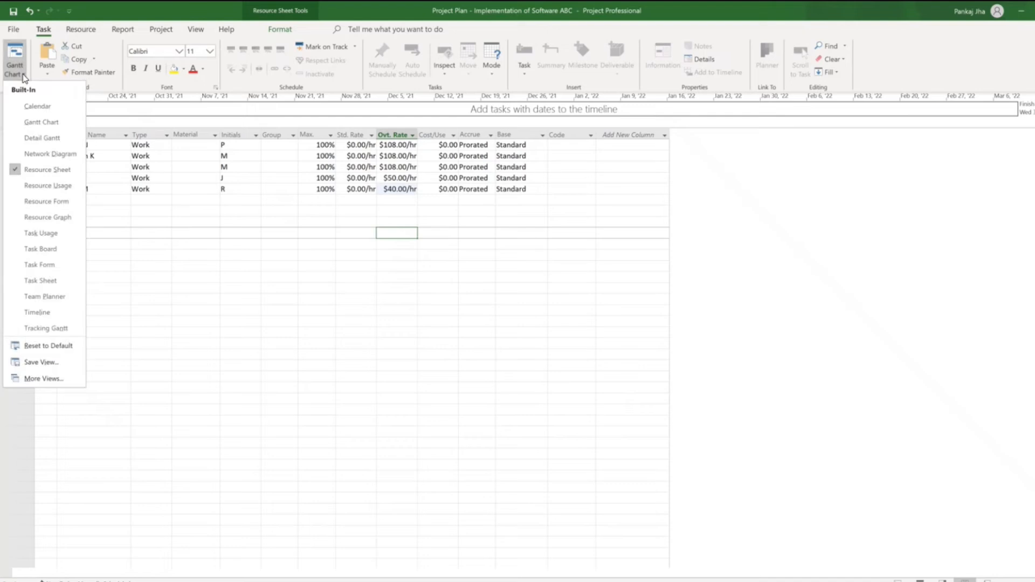
pyautogui.click(38, 138)
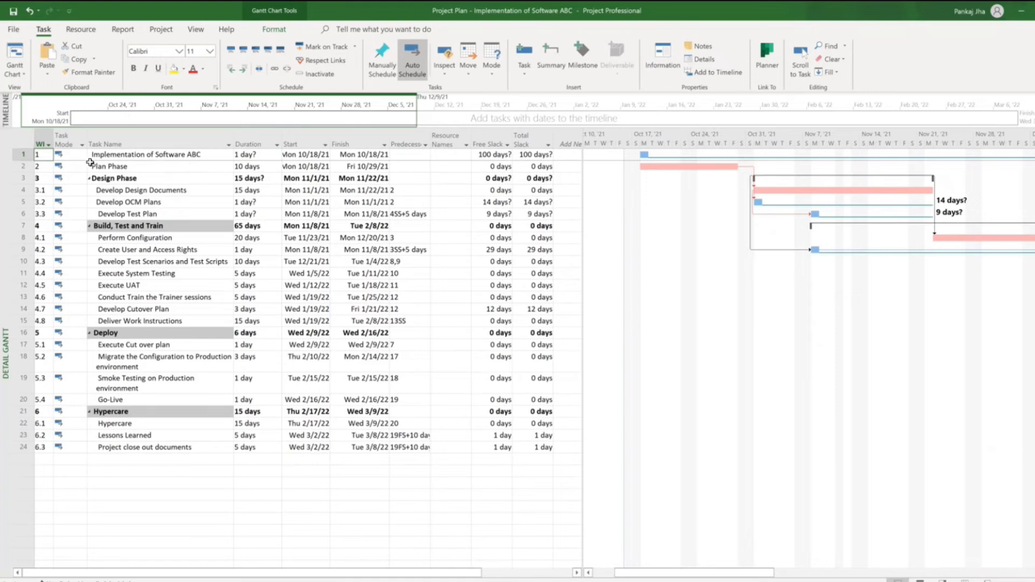
# Indent tasks 2 to 24 one level so they become subtasks of Implementation of Software ABC
pyautogui.moveTo(36, 162); pyautogui.dragTo(51, 448)
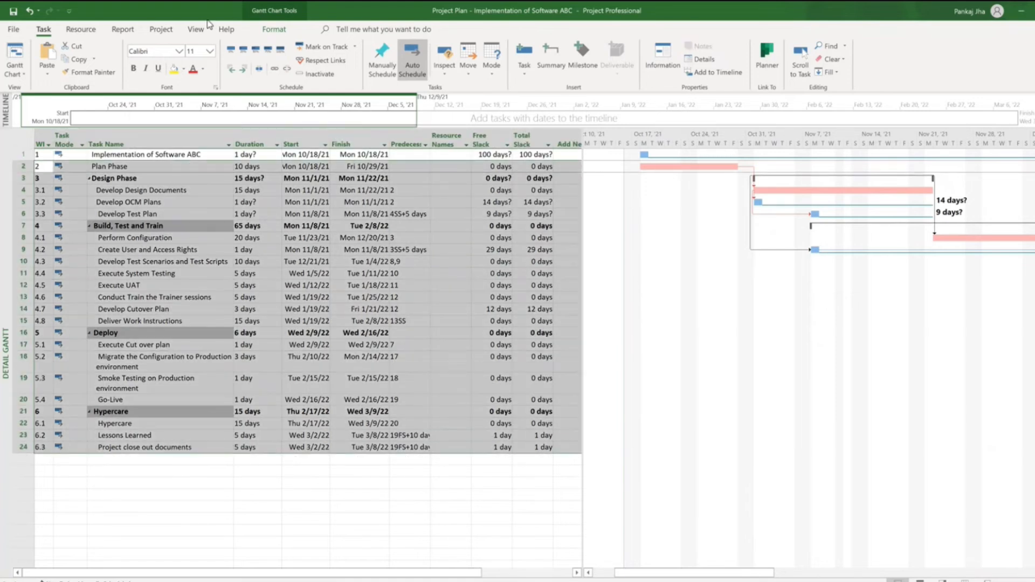
pyautogui.click(243, 69)
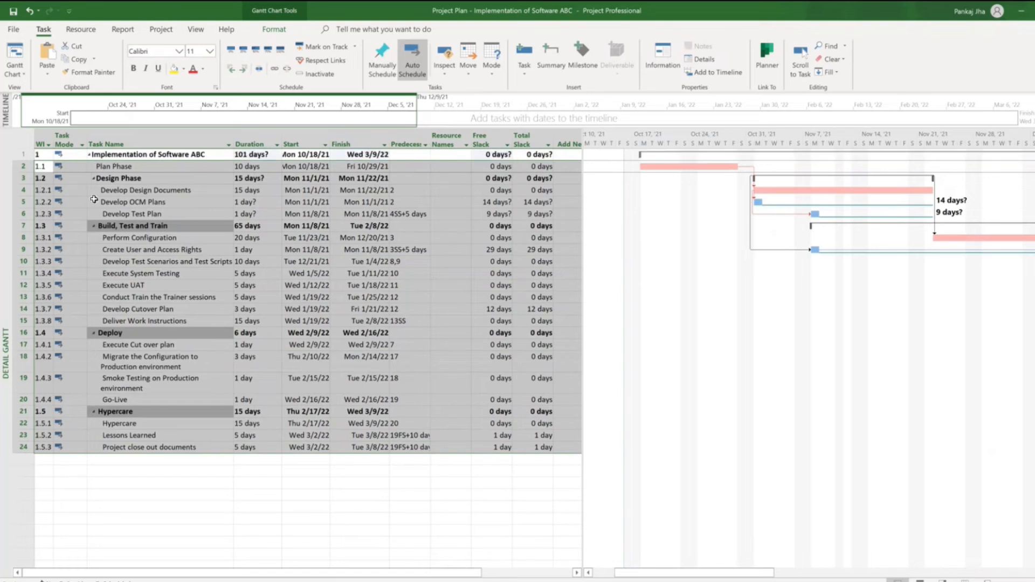
pyautogui.click(67, 180)
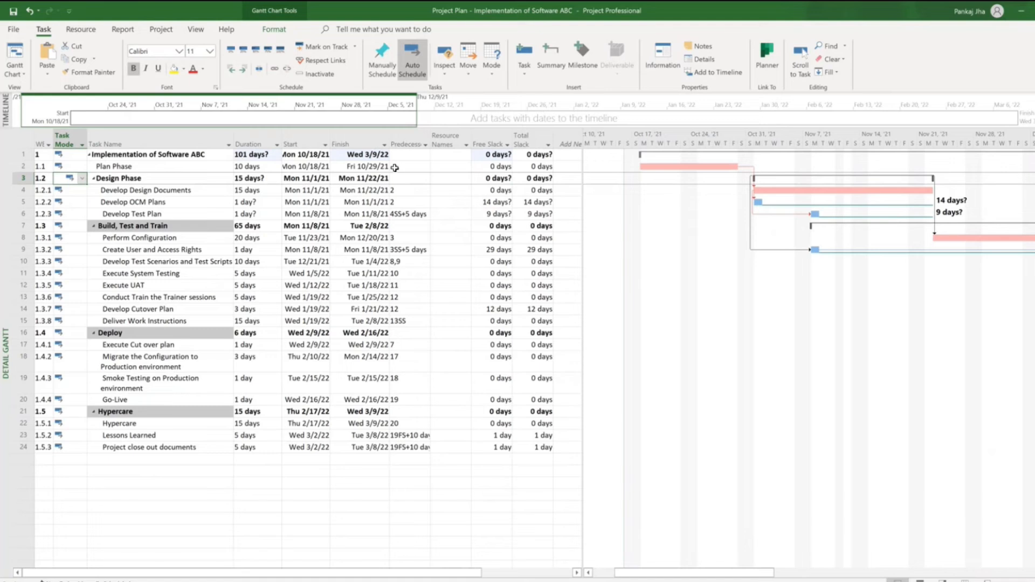
# Assign the first and fourth team members in the resource list to the Plan Phase task
pyautogui.click(22, 166)
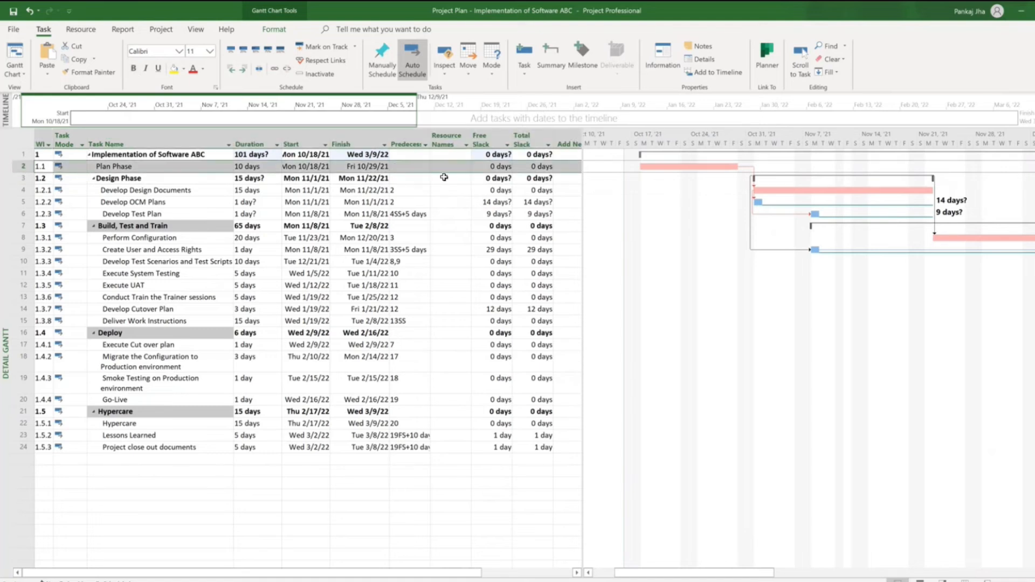
pyautogui.click(458, 166)
pyautogui.click(466, 167)
pyautogui.click(440, 179)
pyautogui.click(441, 207)
pyautogui.press('Return')
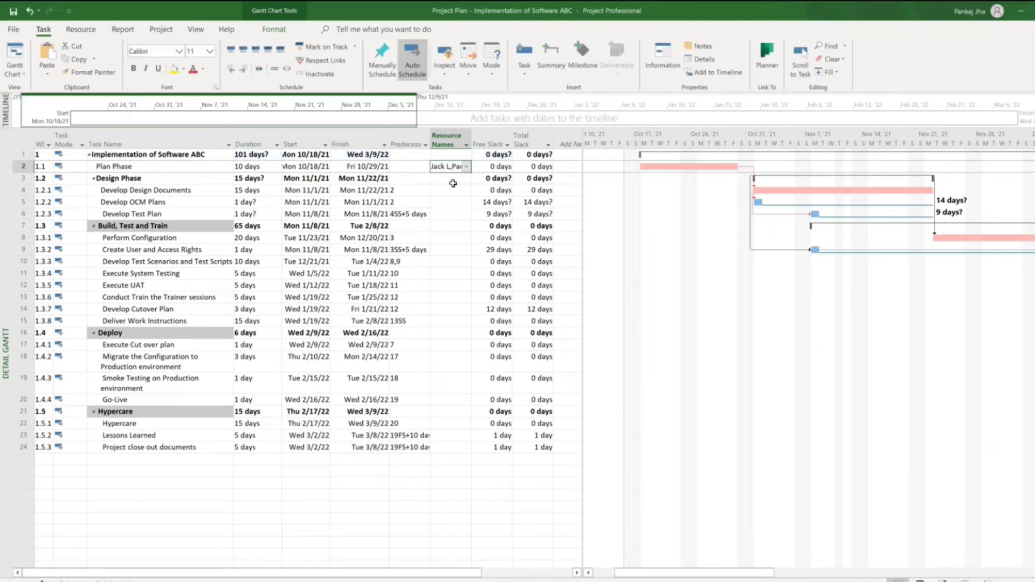
# Assign the second and fourth team members in the resource list to Develop Design Documents
pyautogui.click(453, 190)
pyautogui.click(467, 190)
pyautogui.click(441, 211)
pyautogui.click(441, 231)
pyautogui.press('Return')
# Assign the first four team members in the resource list to Develop OCM Plans
pyautogui.click(451, 204)
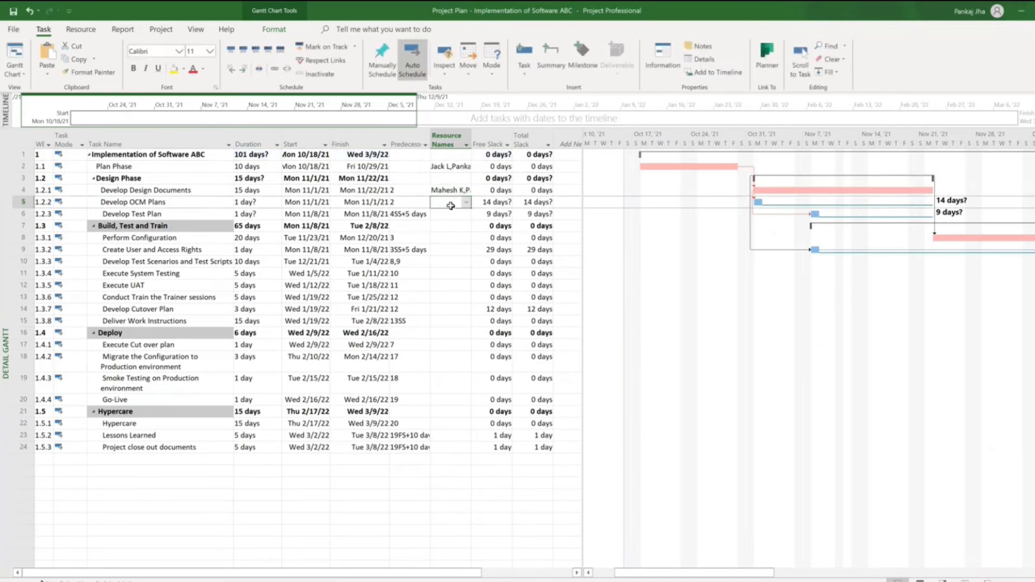
pyautogui.click(466, 202)
pyautogui.click(440, 213)
pyautogui.click(440, 232)
pyautogui.click(440, 242)
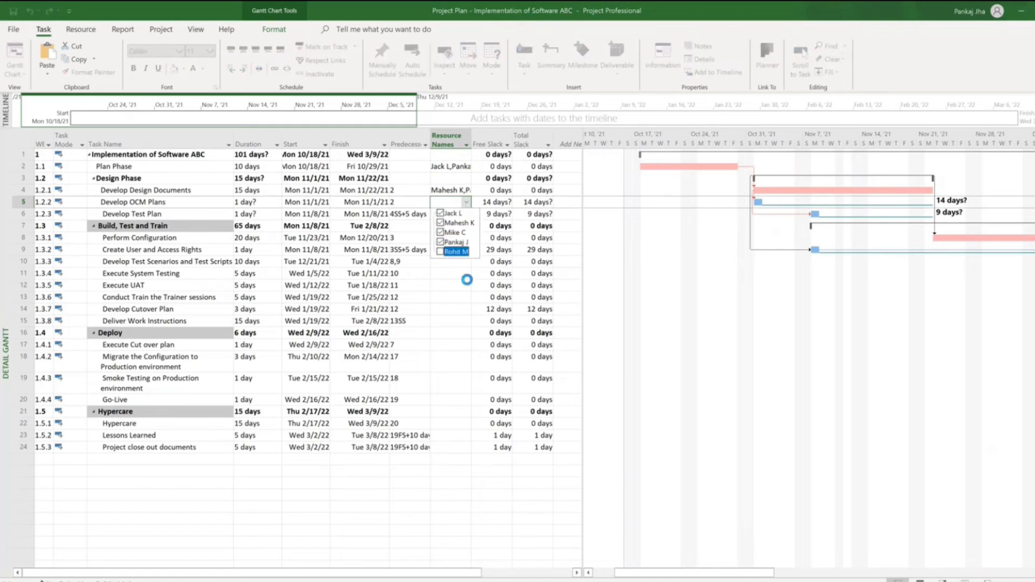
pyautogui.press('Return')
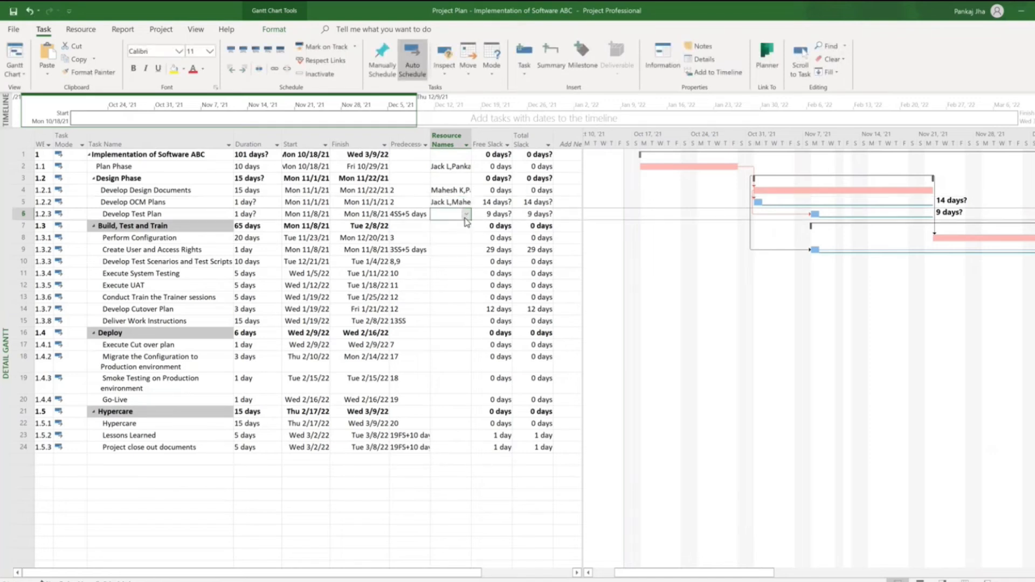
# Assign the first three team members in the resource list to Develop Test Plan
pyautogui.click(466, 214)
pyautogui.click(440, 225)
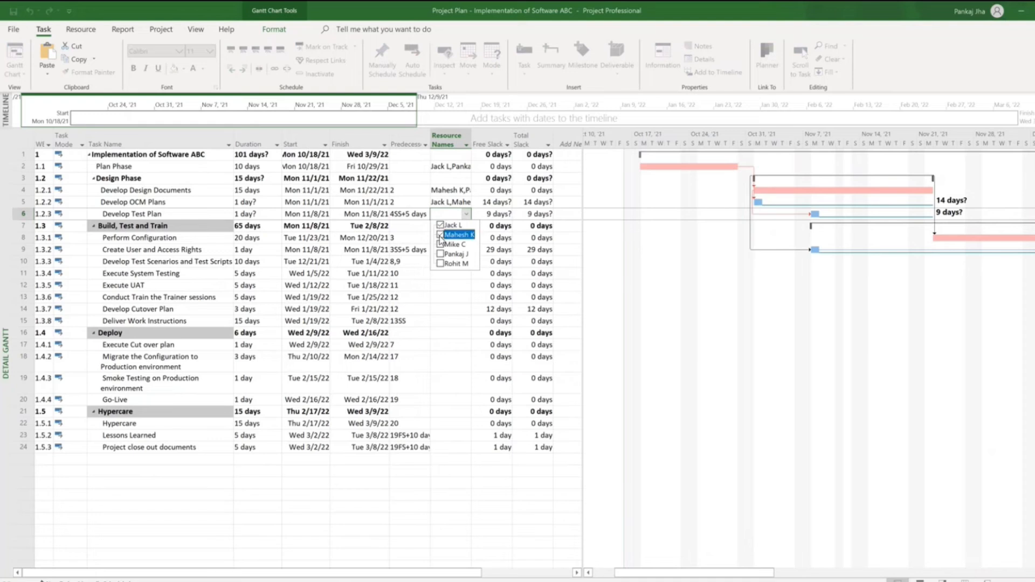
pyautogui.click(458, 285)
# Assign the third, fourth and fifth team members in the resource list to Perform Configuration
pyautogui.click(465, 238)
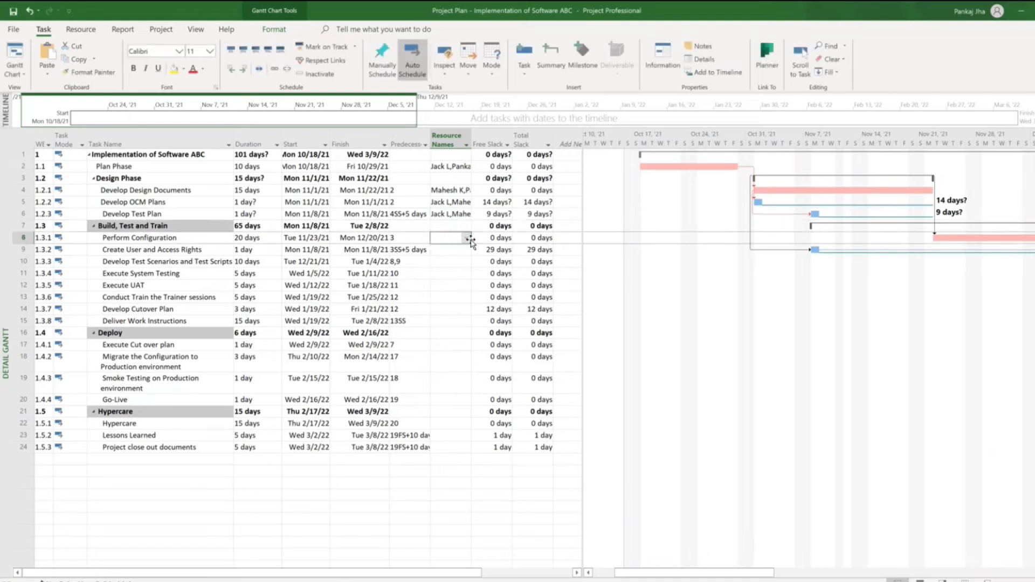
pyautogui.click(467, 239)
pyautogui.click(440, 278)
pyautogui.click(443, 288)
pyautogui.click(453, 309)
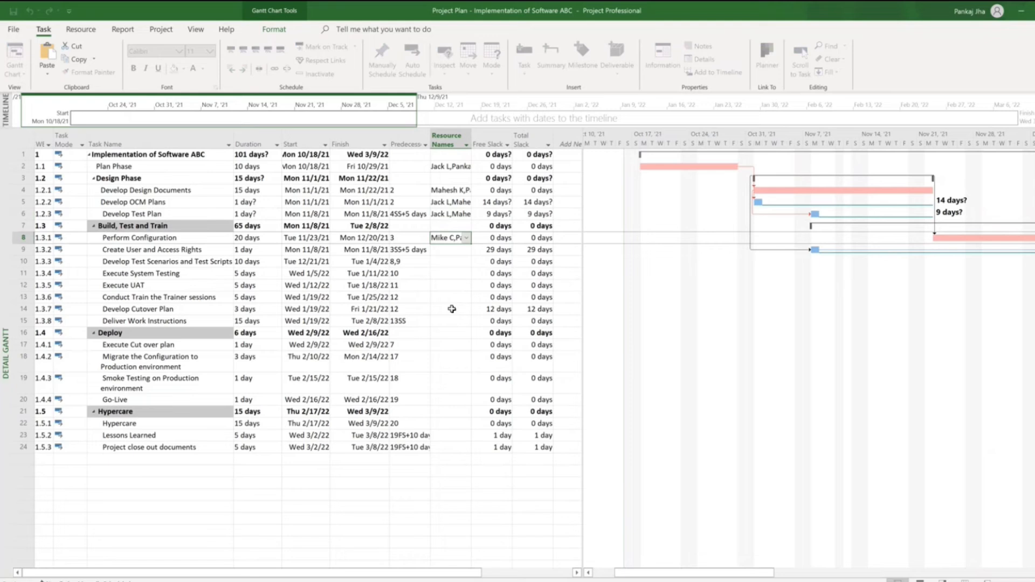
# Assign the first four team members in the resource list to Create User and Access Rights, and fill that assignment down through Deliver Work Instructions
pyautogui.click(458, 250)
pyautogui.click(467, 252)
pyautogui.click(441, 270)
pyautogui.click(441, 280)
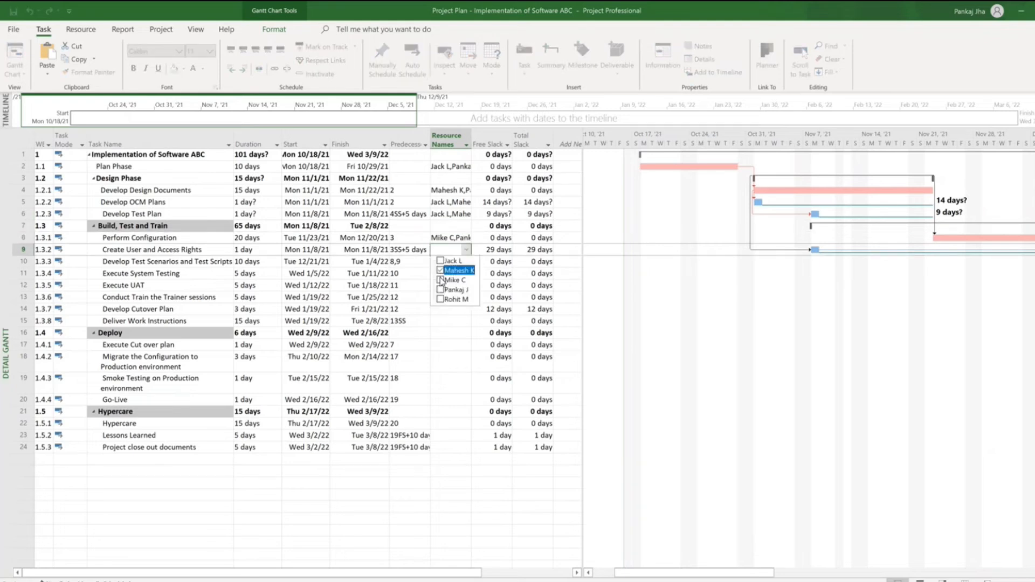
pyautogui.click(440, 290)
pyautogui.click(440, 261)
pyautogui.click(451, 339)
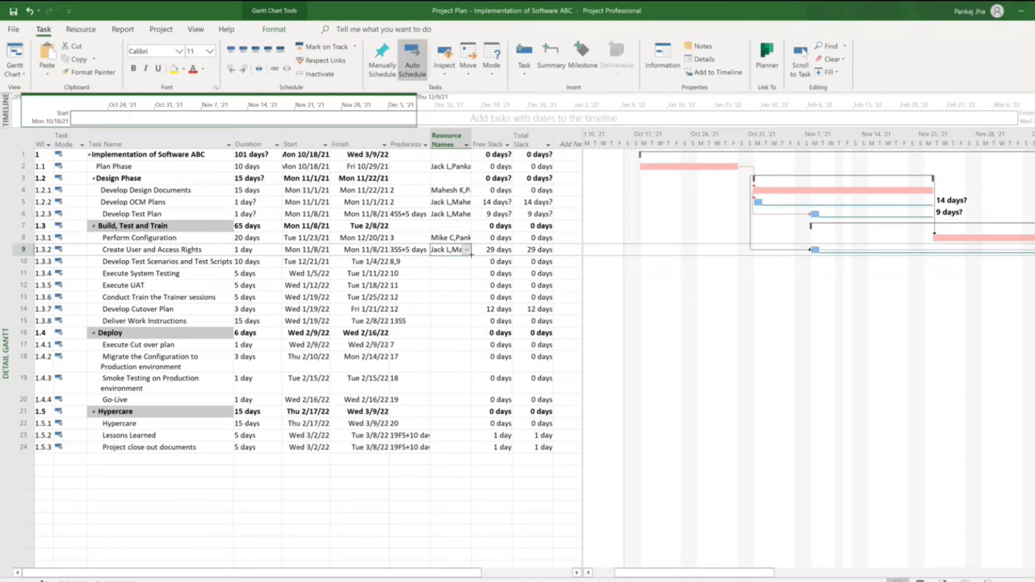
pyautogui.moveTo(471, 256); pyautogui.dragTo(476, 322)
# Remove the third team member in the resource list from the Execute UAT task
pyautogui.click(451, 285)
pyautogui.click(466, 285)
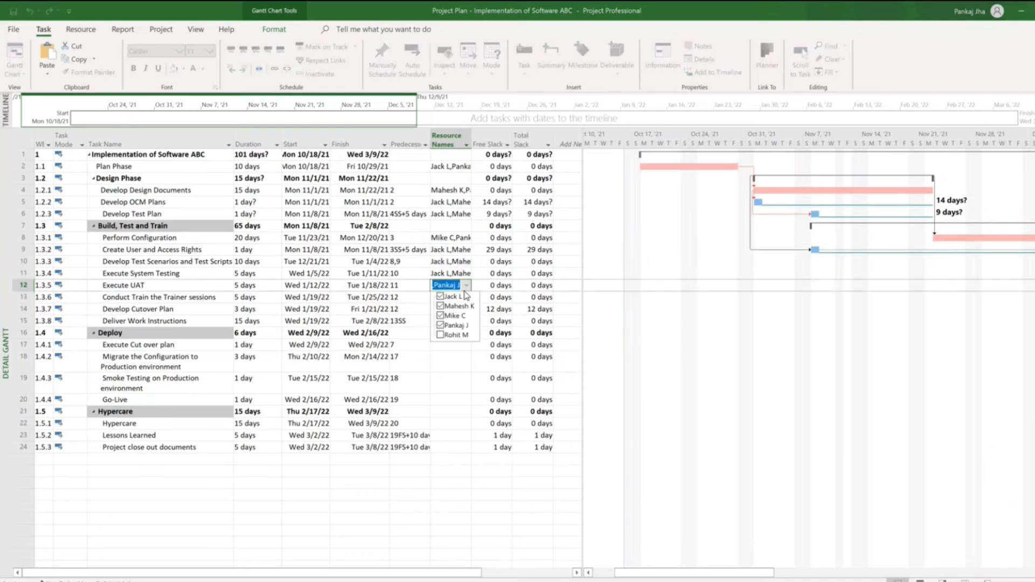
pyautogui.click(441, 316)
pyautogui.click(460, 348)
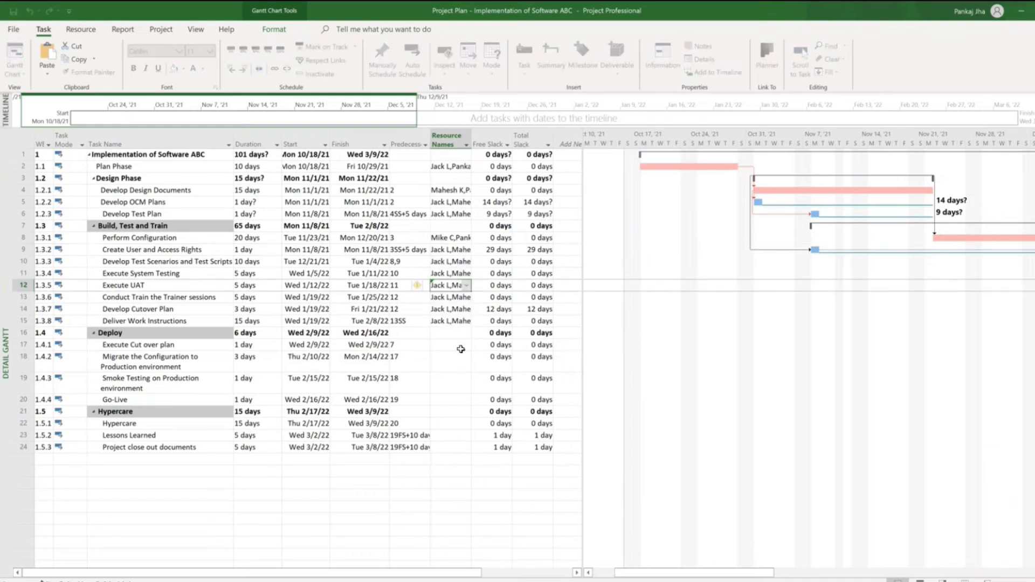
# Remove the second team member in the resource list from Conduct Train the Trainer sessions
pyautogui.click(459, 299)
pyautogui.click(466, 297)
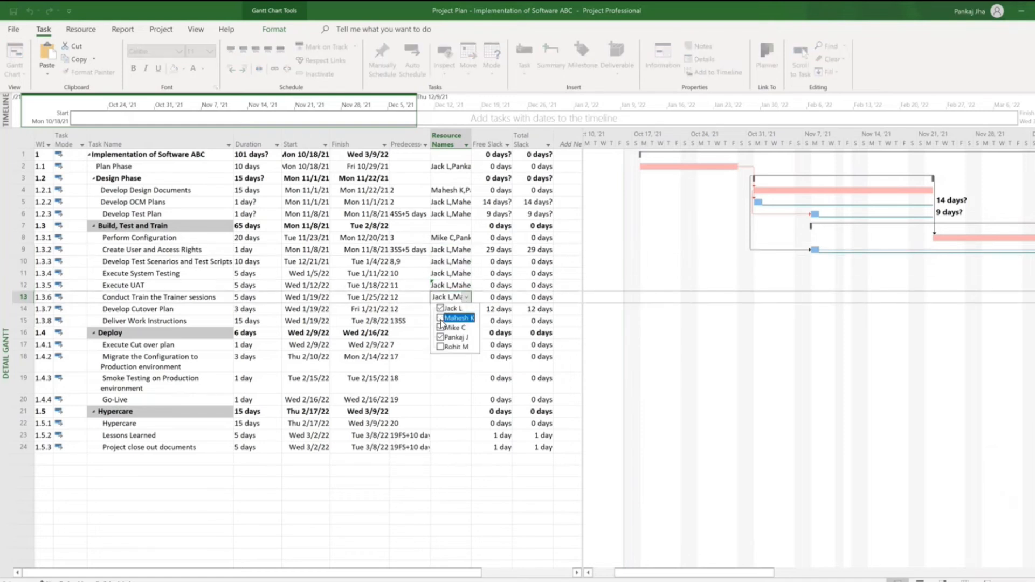
pyautogui.click(460, 382)
# Remove the first team member in the resource list from Execute System Testing
pyautogui.click(454, 275)
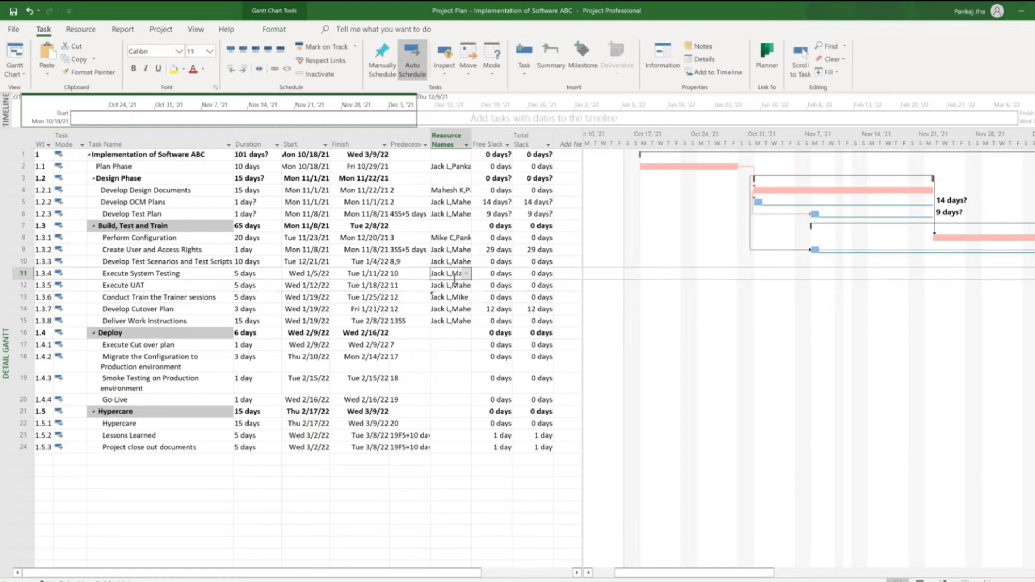
pyautogui.click(466, 273)
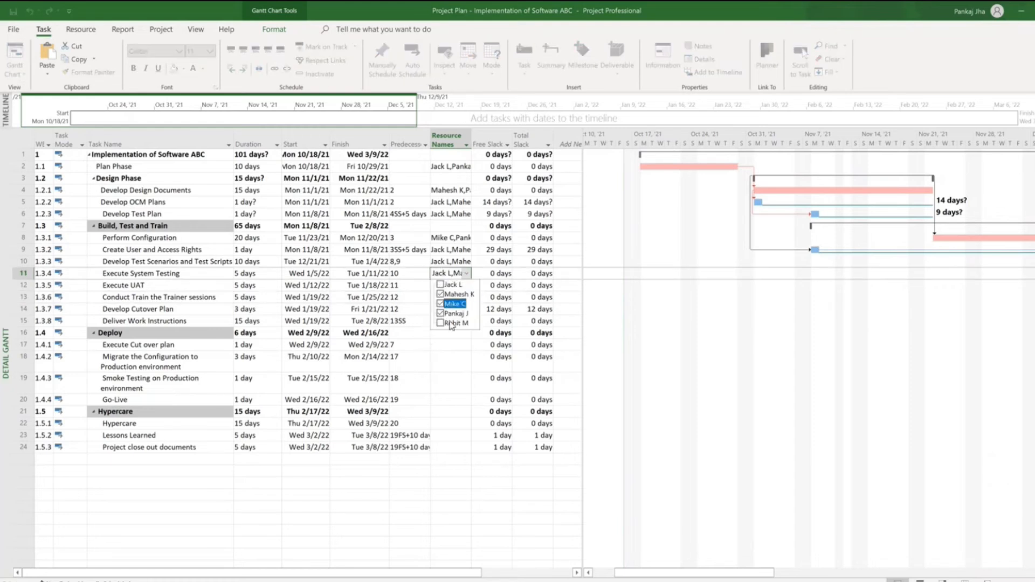
pyautogui.click(453, 389)
pyautogui.click(439, 322)
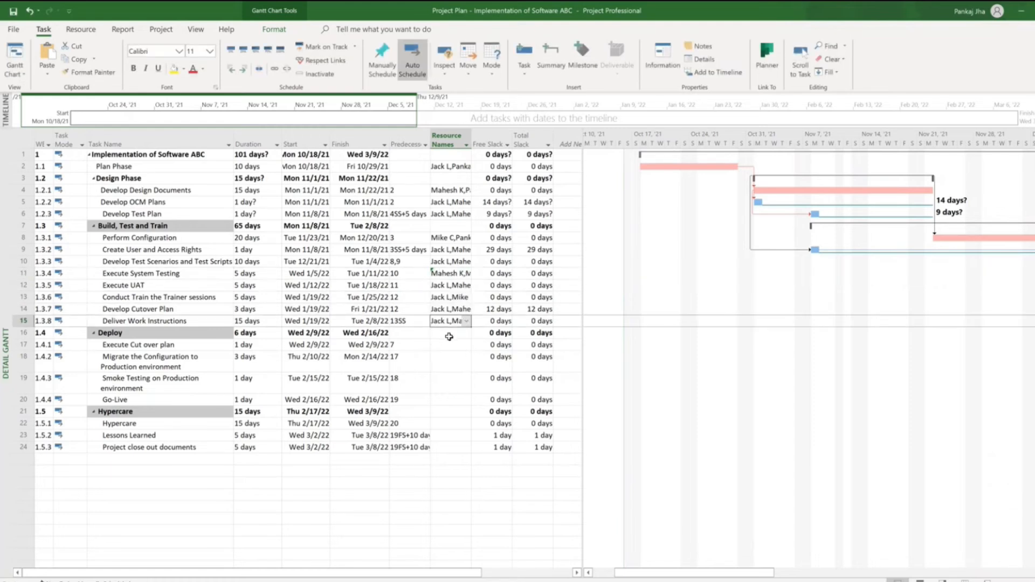
# Assign all five team members in the resource list to Execute Cut over plan
pyautogui.click(450, 346)
pyautogui.hotkey('ctrl', 'v')
pyautogui.click(467, 345)
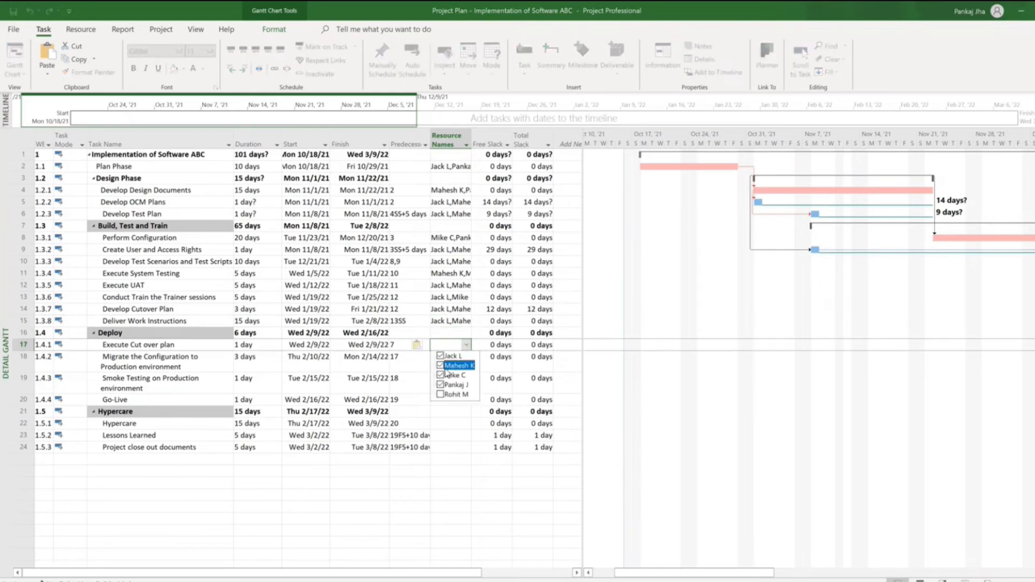
pyautogui.click(449, 444)
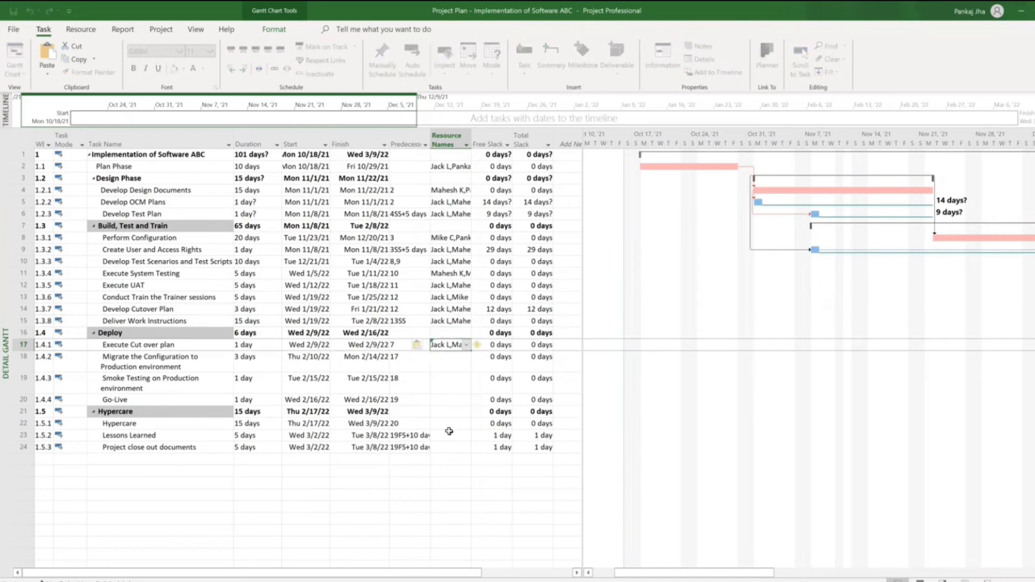
# Assign the first, third and fifth team members to Migrate the Configuration to Production environment, and fill that assignment down through Go-Live
pyautogui.click(457, 364)
pyautogui.click(467, 369)
pyautogui.click(440, 377)
pyautogui.click(440, 397)
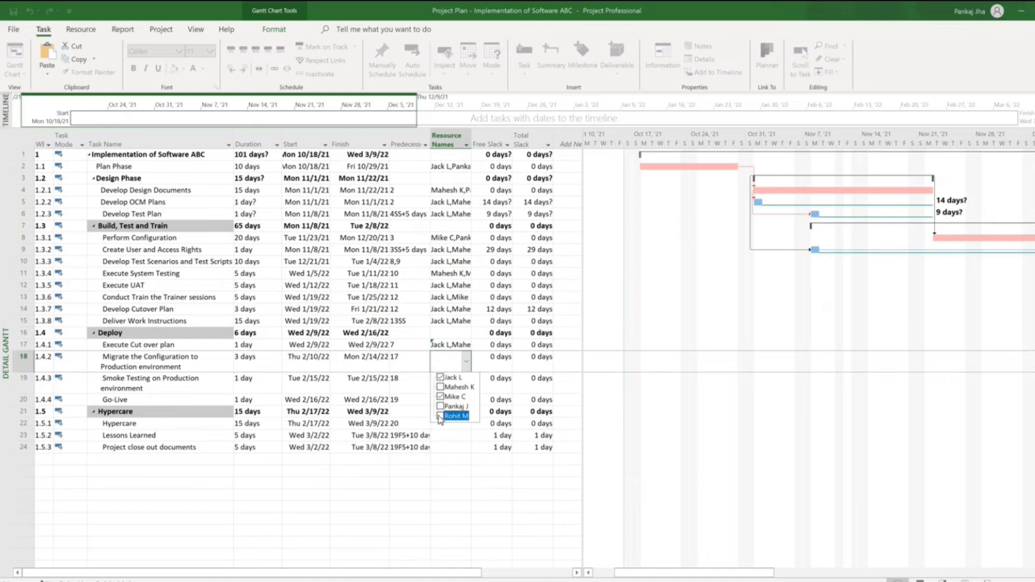
pyautogui.click(440, 416)
pyautogui.click(455, 444)
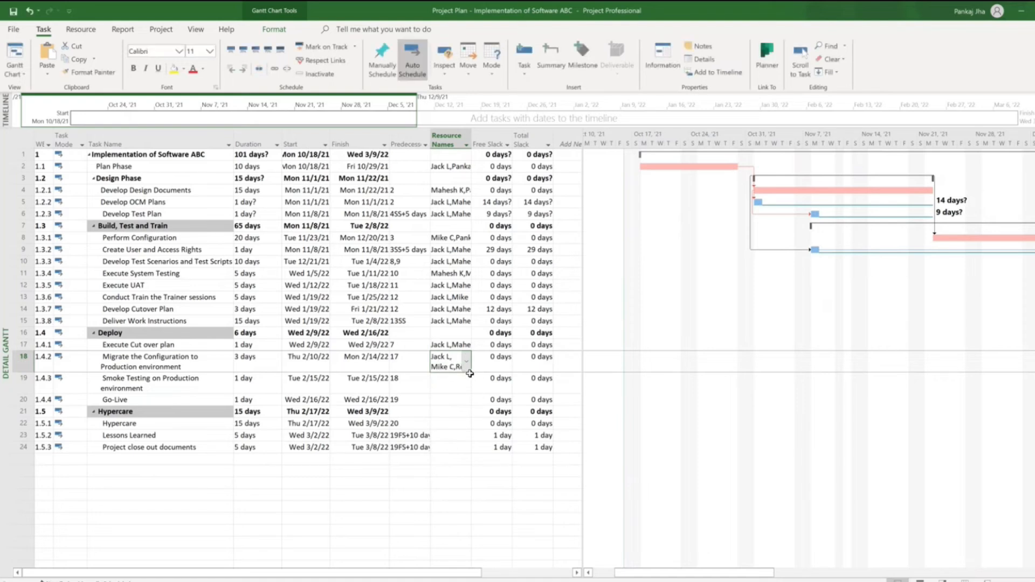
pyautogui.moveTo(472, 372); pyautogui.dragTo(471, 402)
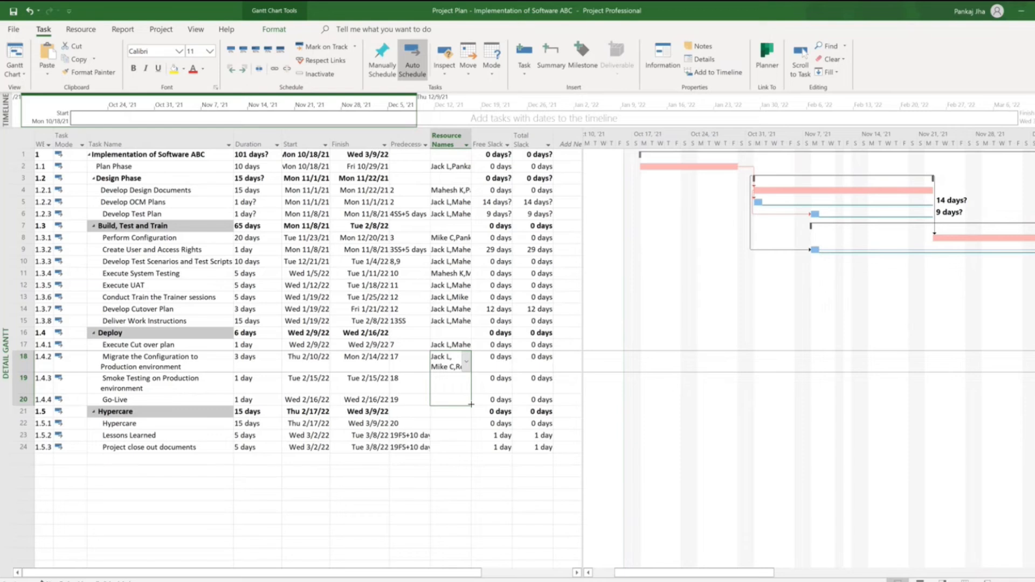
pyautogui.moveTo(471, 401); pyautogui.dragTo(462, 416)
# Assign the last four team members in the resource list to the Hypercare subtask 1.5.1
pyautogui.click(465, 417)
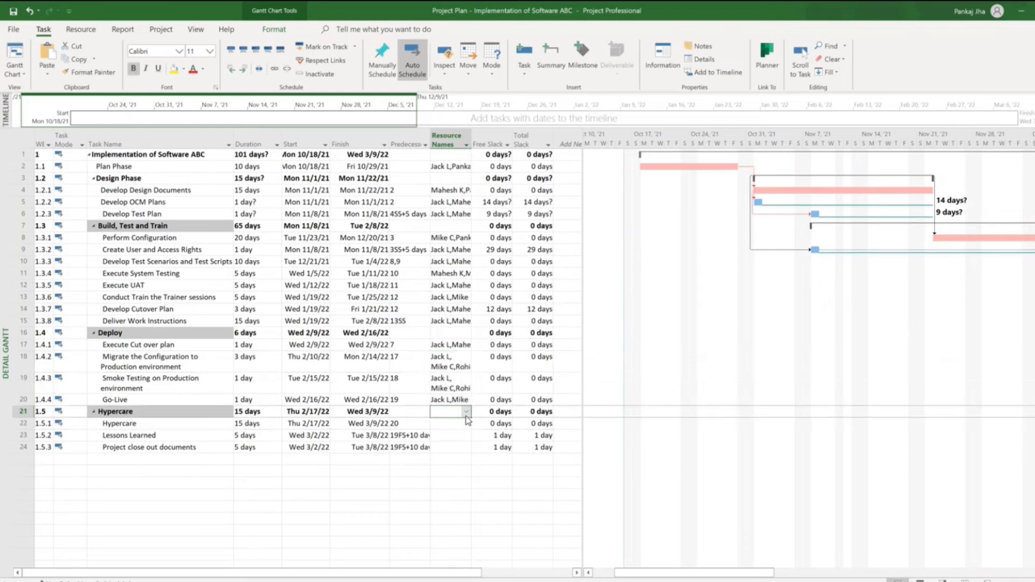
pyautogui.click(467, 423)
pyautogui.click(466, 423)
pyautogui.click(454, 446)
pyautogui.click(441, 454)
pyautogui.click(441, 464)
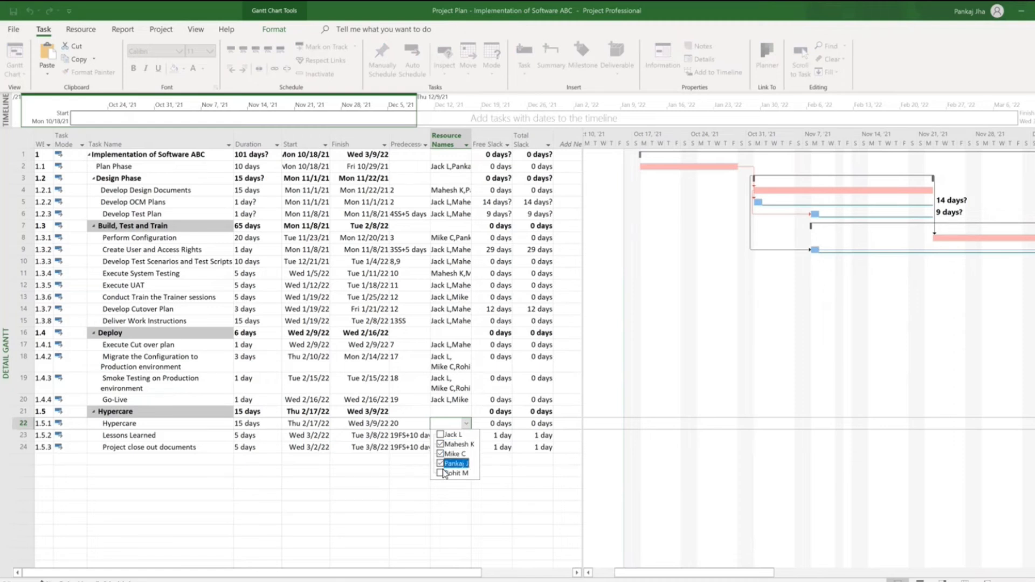
pyautogui.press('Return')
# Assign the last four team members in the resource list to Lessons Learned
pyautogui.click(464, 436)
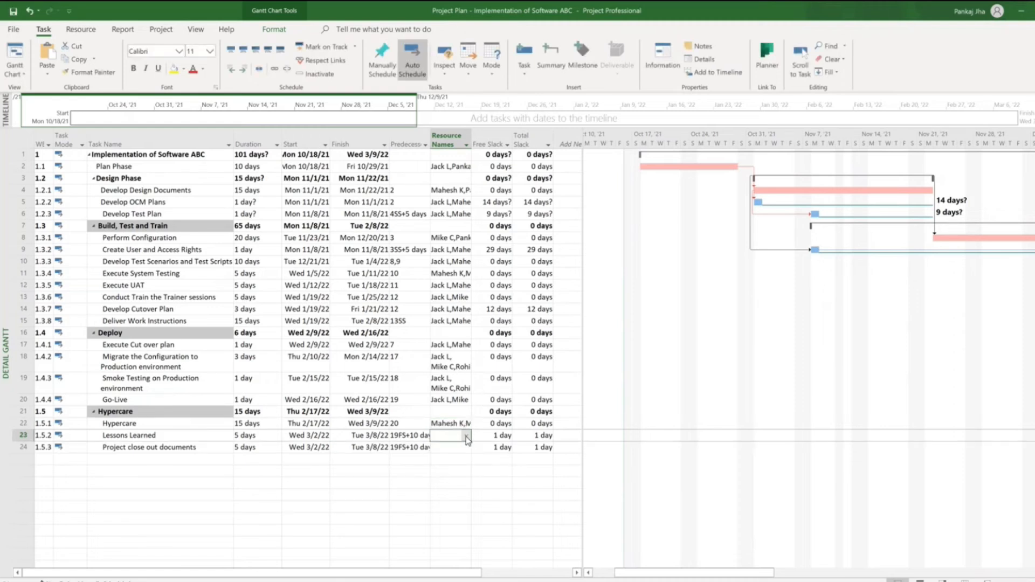
pyautogui.click(467, 437)
pyautogui.click(455, 457)
pyautogui.click(455, 466)
pyautogui.click(454, 475)
pyautogui.click(454, 485)
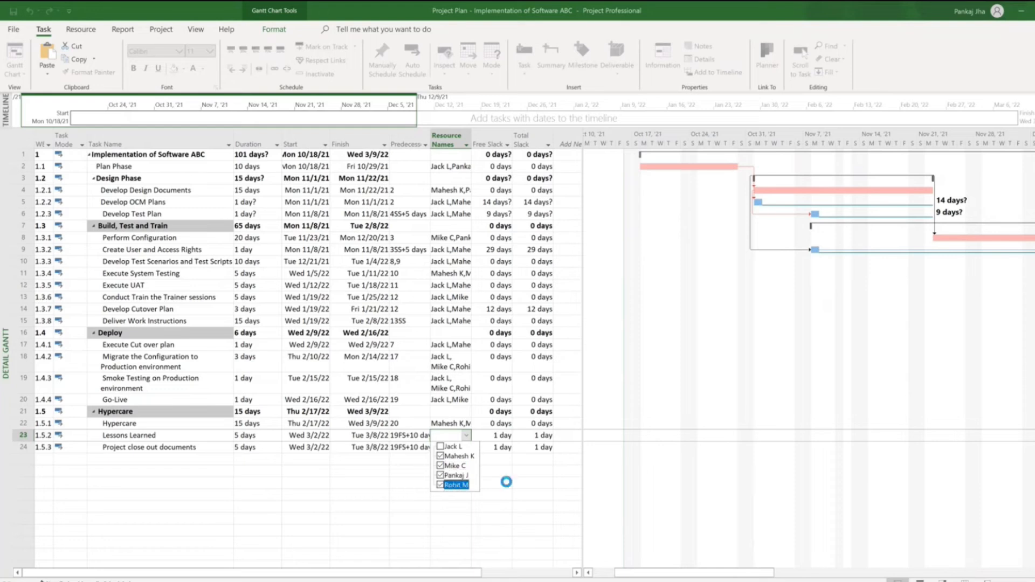
pyautogui.press('Return')
# Assign the last four team members in the resource list to Project close out documents
pyautogui.click(458, 448)
pyautogui.click(467, 448)
pyautogui.click(456, 468)
pyautogui.click(456, 477)
pyautogui.click(456, 487)
pyautogui.click(457, 496)
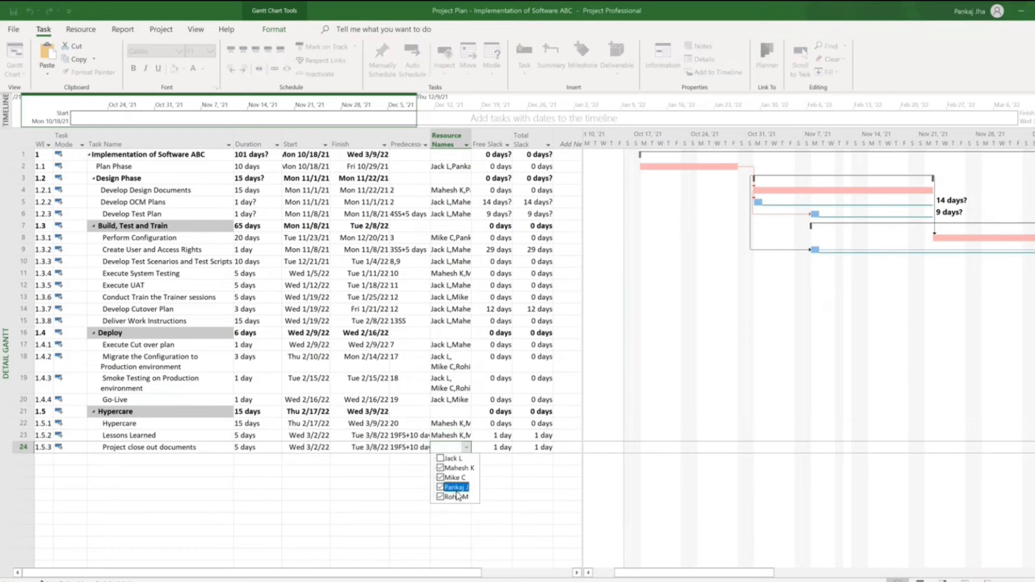
pyautogui.click(527, 472)
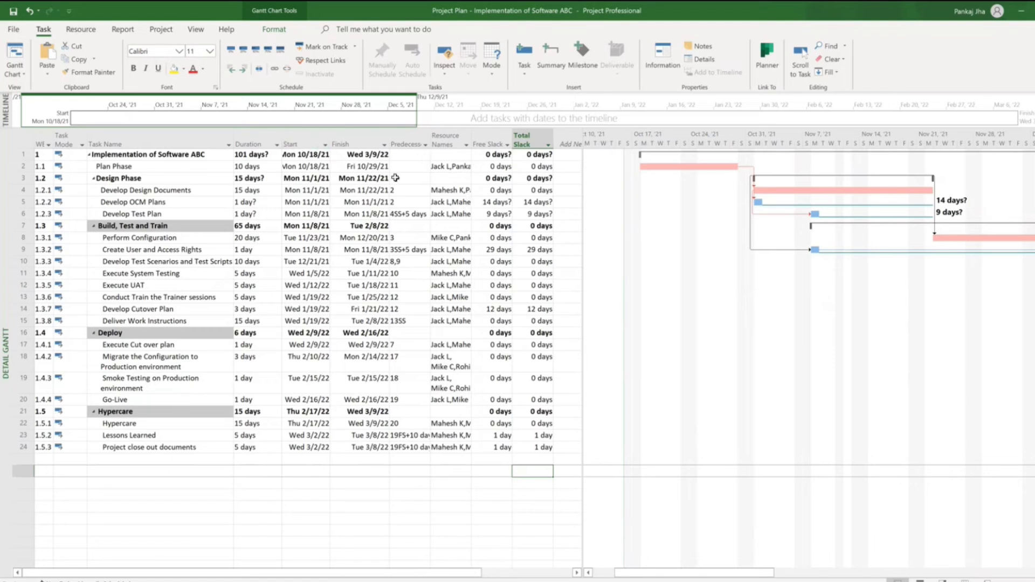
# Open the Resource Usage view and examine each team member's total work and daily hours from mid-October to mid-November 2021 for overallocation
pyautogui.click(197, 33)
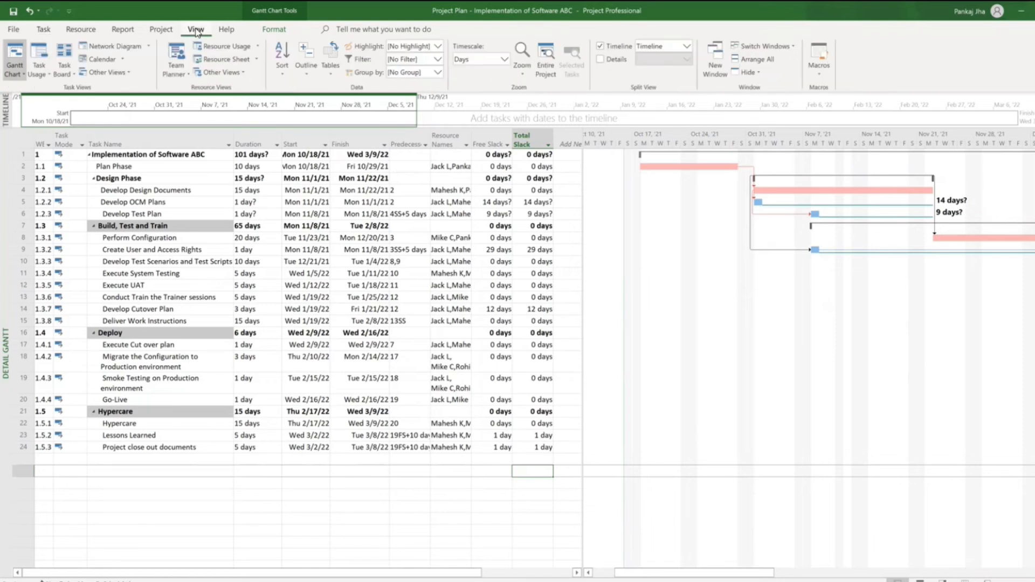
pyautogui.click(258, 48)
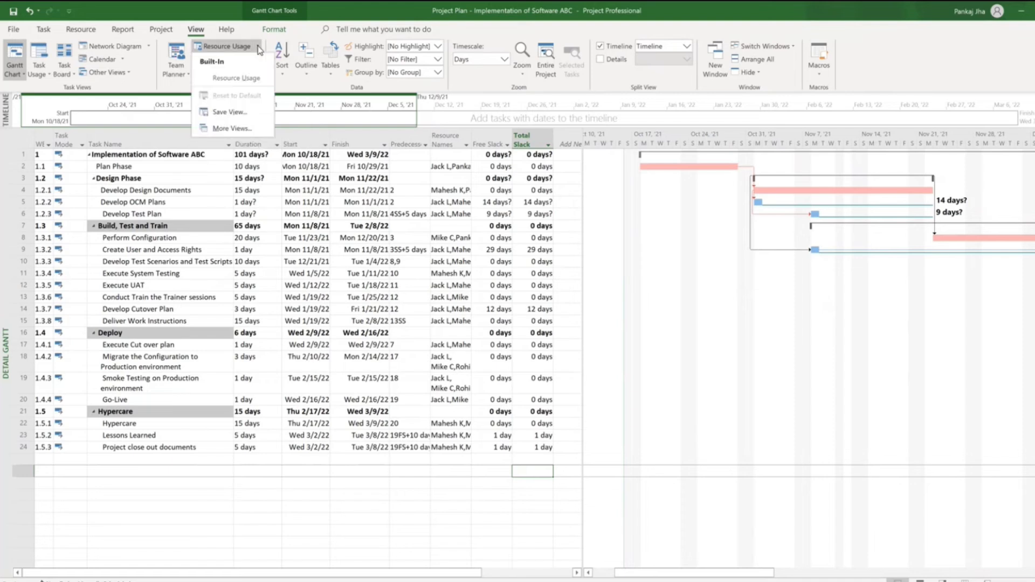
pyautogui.click(216, 48)
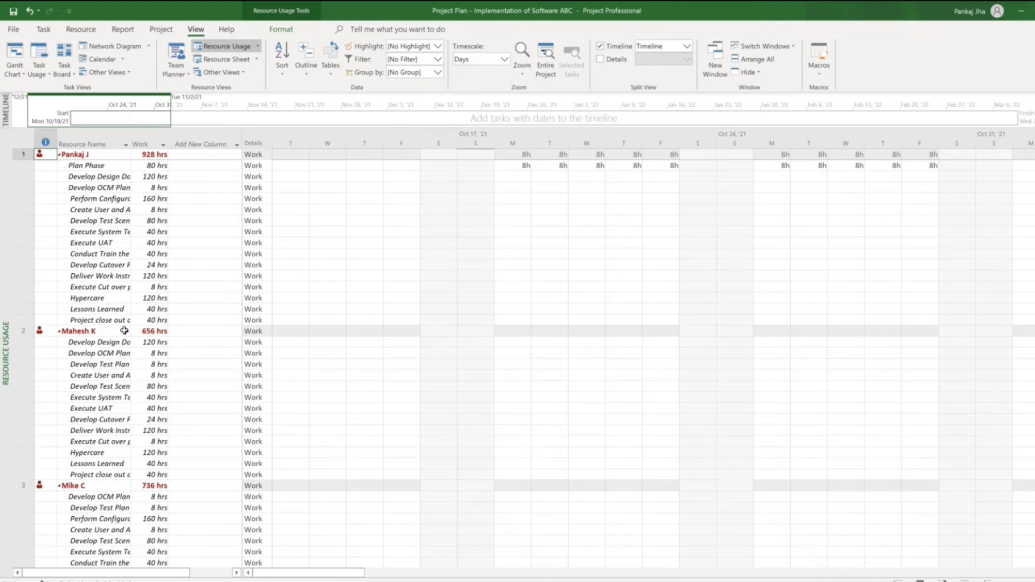
pyautogui.scroll(-9, 122, 347)
pyautogui.scroll(-4, 120, 349)
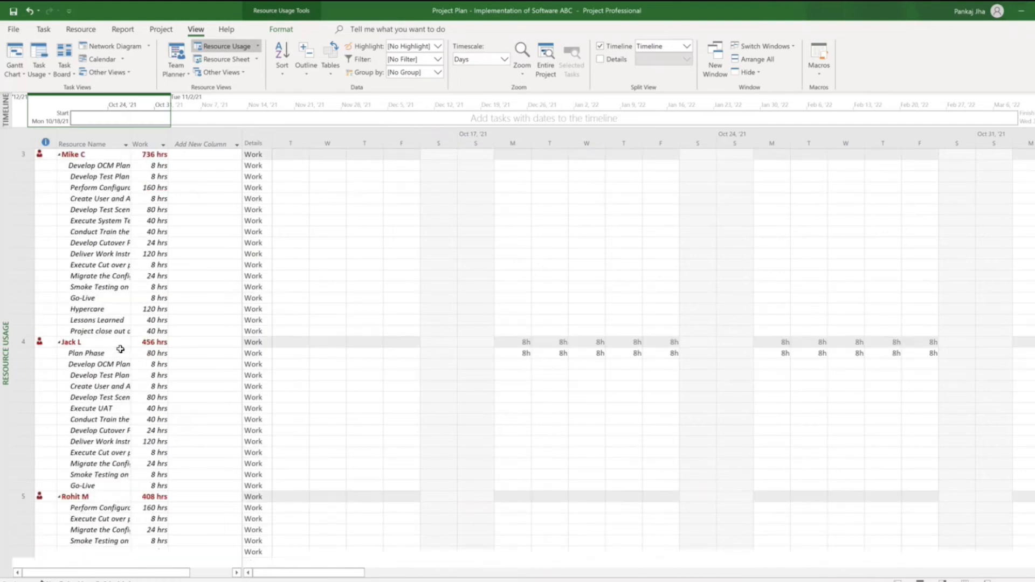
pyautogui.scroll(9, 120, 349)
pyautogui.scroll(4, 120, 349)
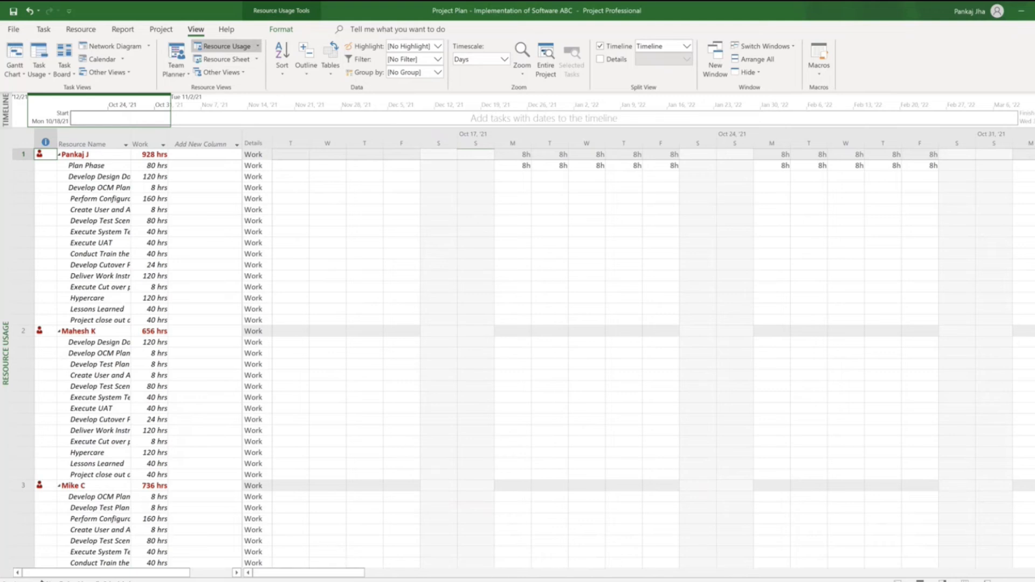
pyautogui.hscroll(4, 408, 220)
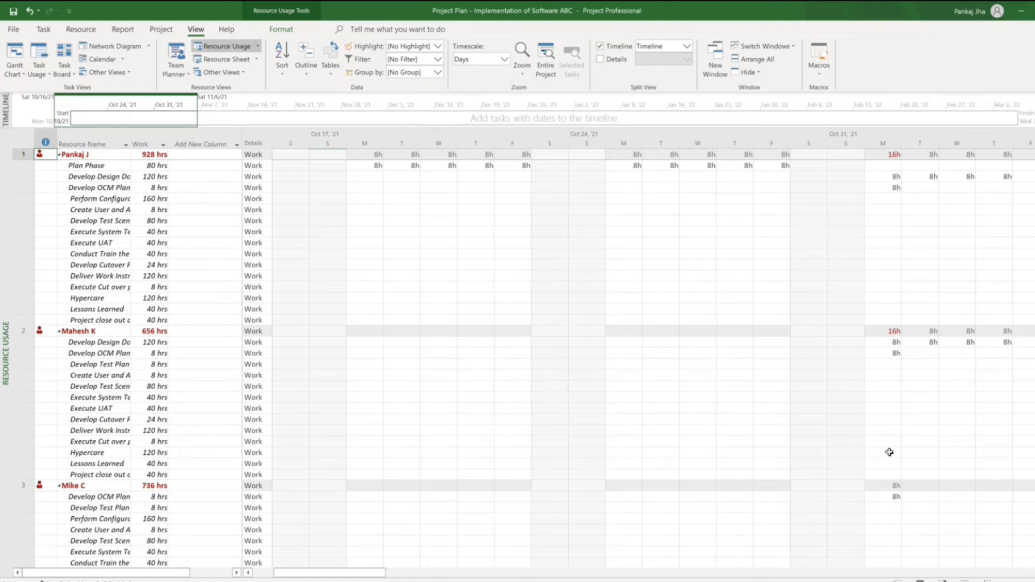
pyautogui.hscroll(6, 667, 355)
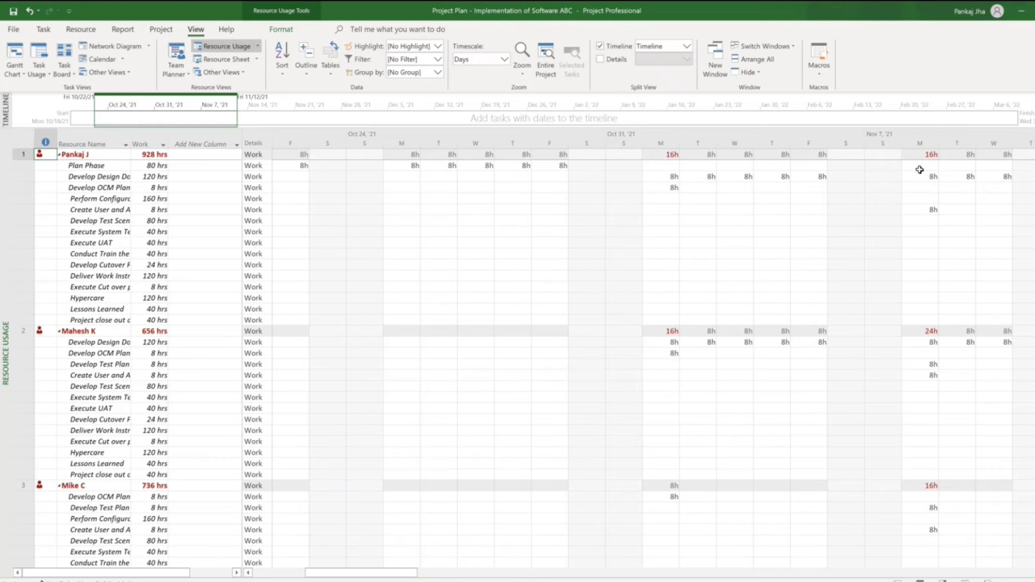
pyautogui.hscroll(4, 654, 356)
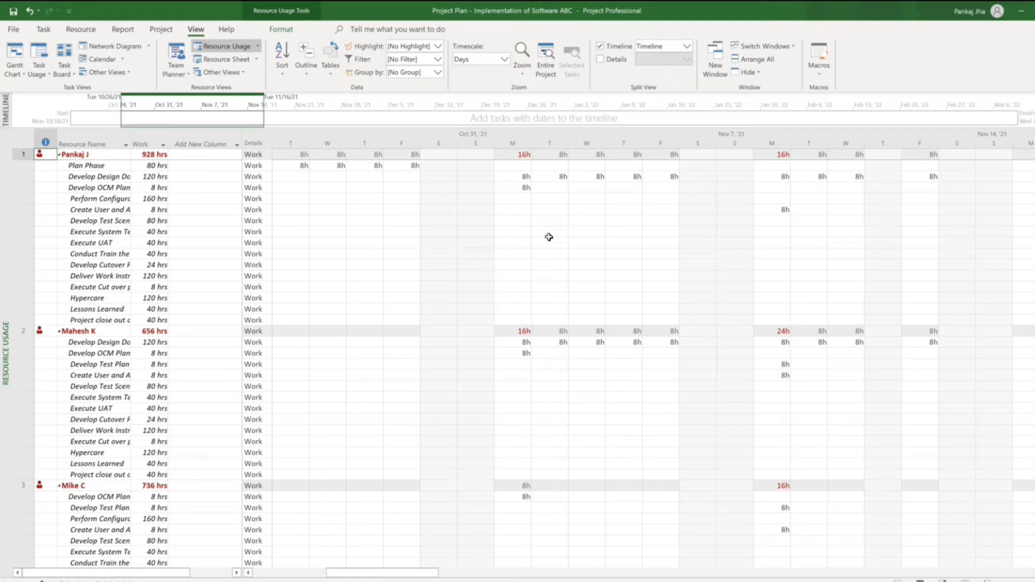
# Apply the Resource Graph view to chart each team member's peak allocation by day
pyautogui.click(258, 49)
pyautogui.click(259, 48)
pyautogui.click(259, 48)
pyautogui.click(232, 129)
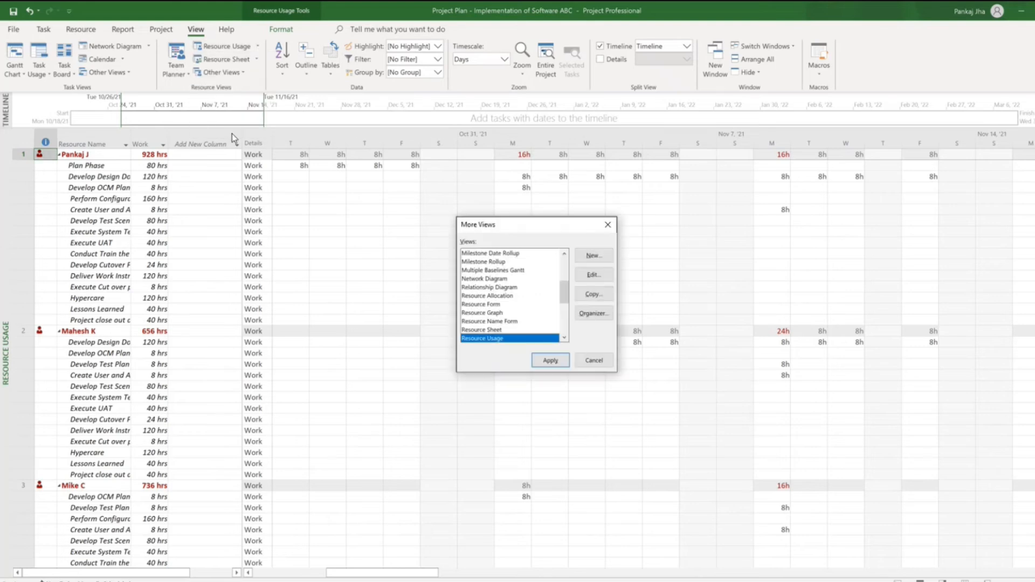
pyautogui.click(565, 338)
pyautogui.click(565, 338)
pyautogui.click(564, 338)
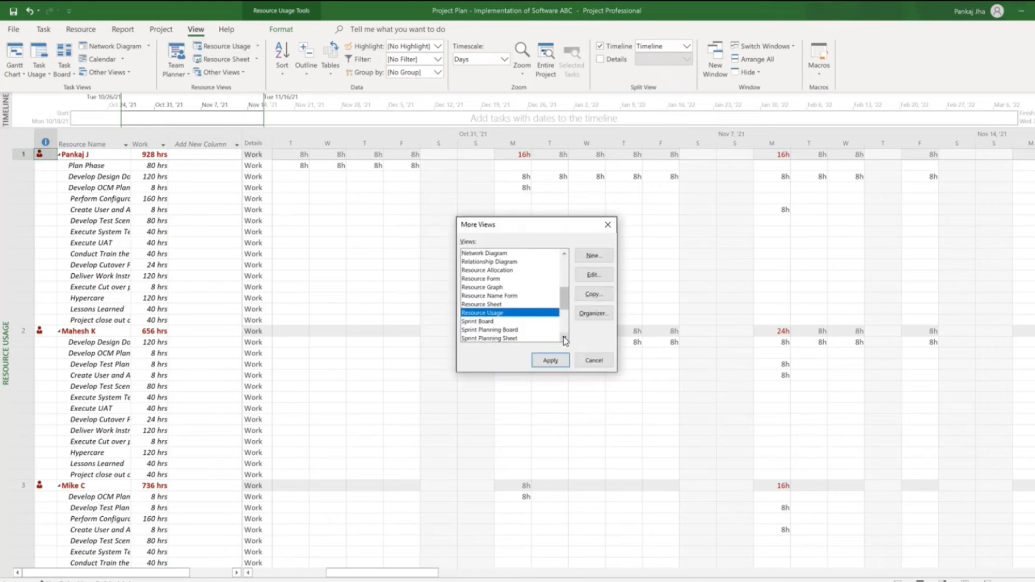
pyautogui.click(492, 287)
pyautogui.click(551, 360)
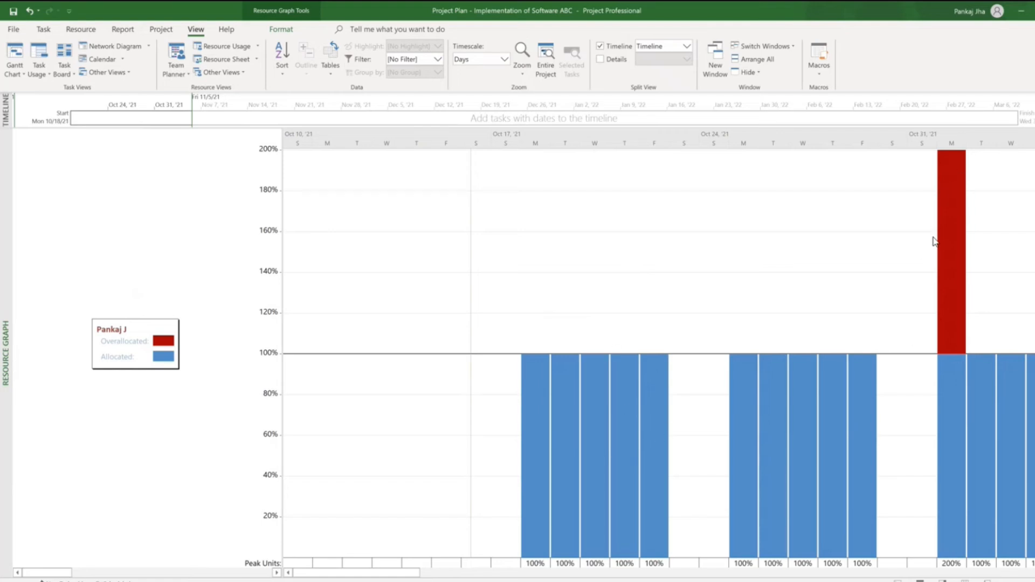
# Browse the allocation graphs of the other team members and return to the first one's graph
pyautogui.click(276, 573)
pyautogui.click(277, 573)
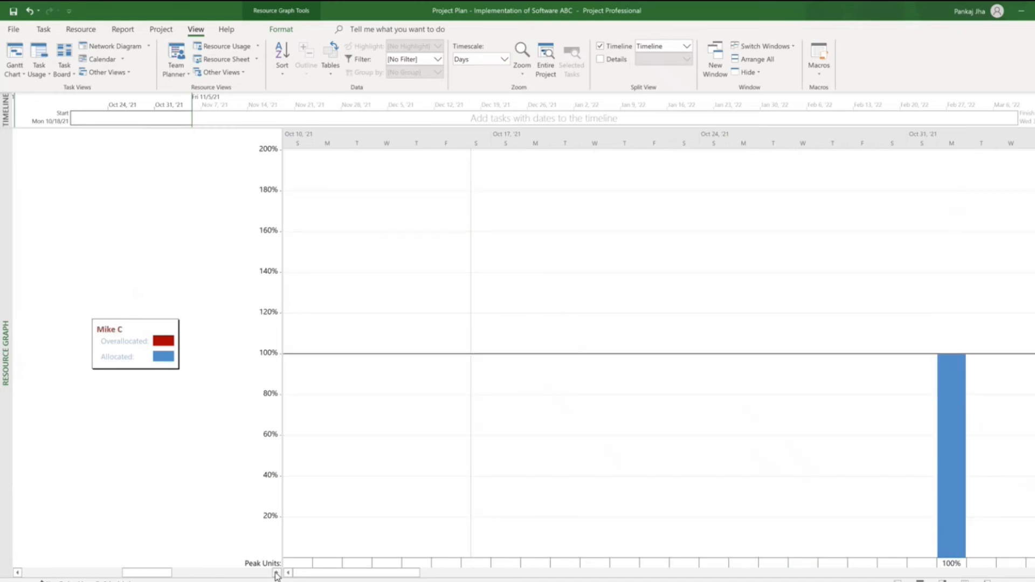
pyautogui.click(276, 572)
pyautogui.click(33, 573)
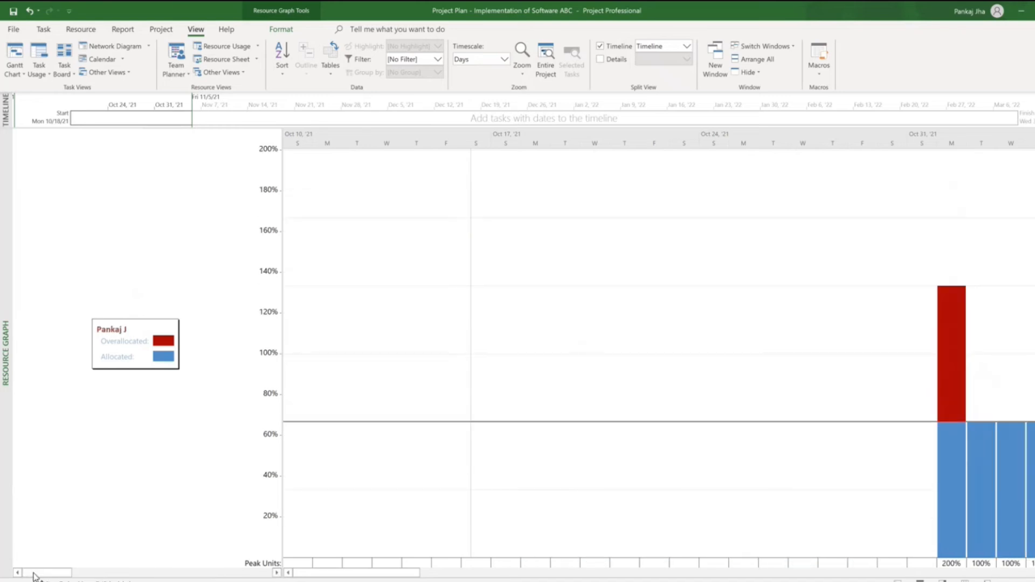
# Switch to the Detail Gantt view and narrow the task table so it ends just after Total Slack
pyautogui.click(15, 70)
pyautogui.click(41, 122)
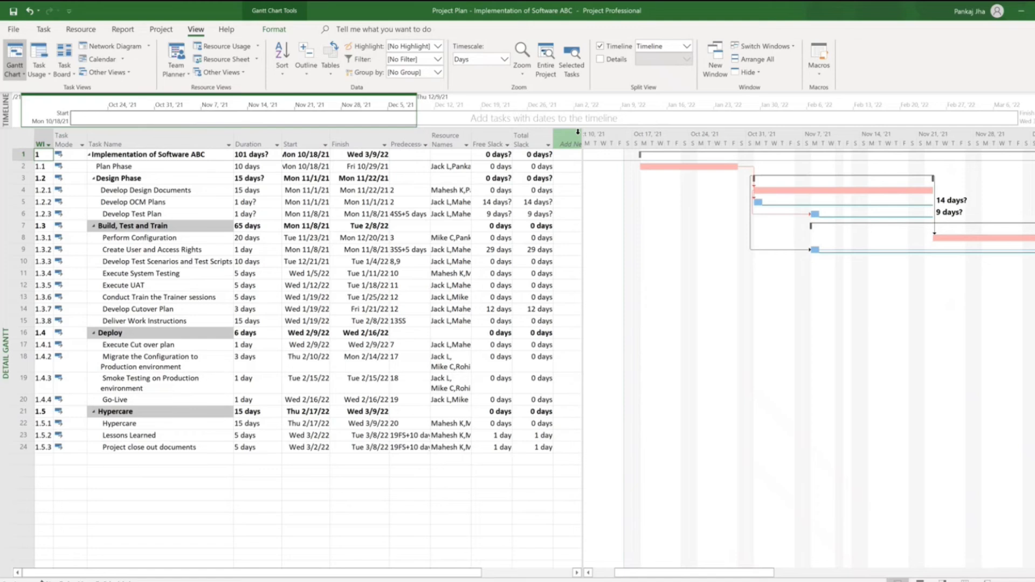
pyautogui.moveTo(584, 137); pyautogui.dragTo(564, 155)
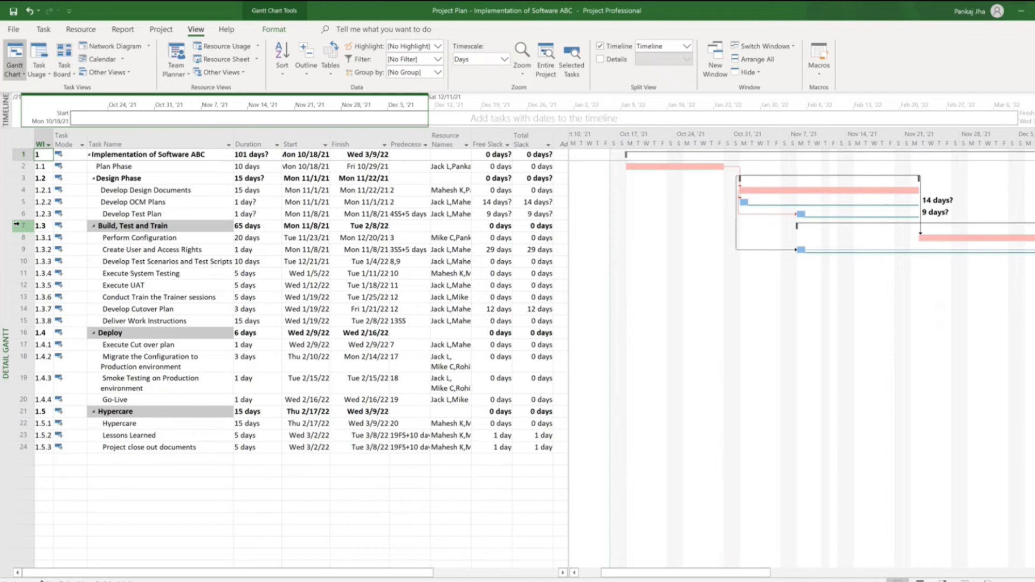
# Insert a new task between Execute UAT and Conduct Train the Trainer sessions
pyautogui.click(142, 283)
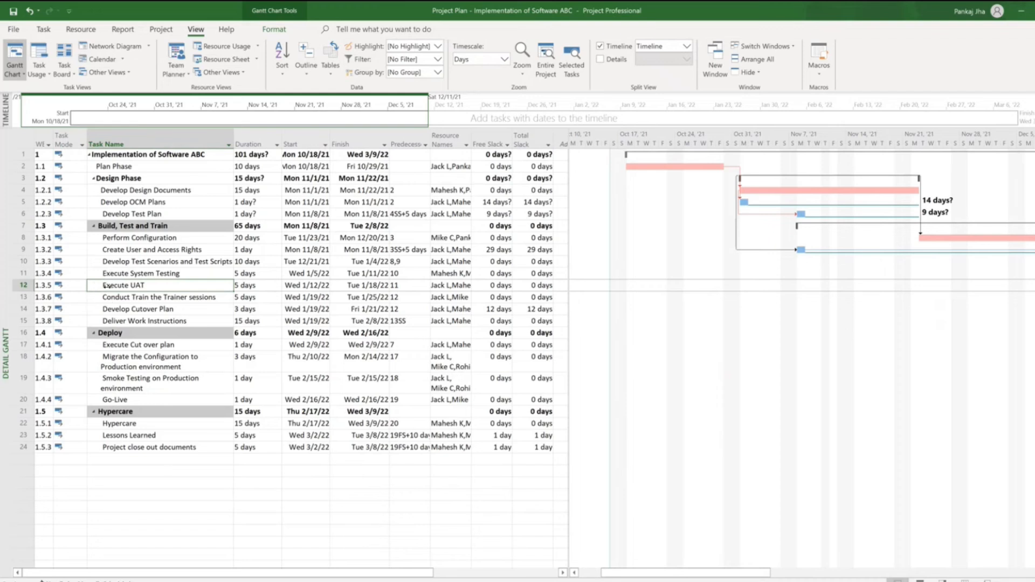
pyautogui.click(18, 298)
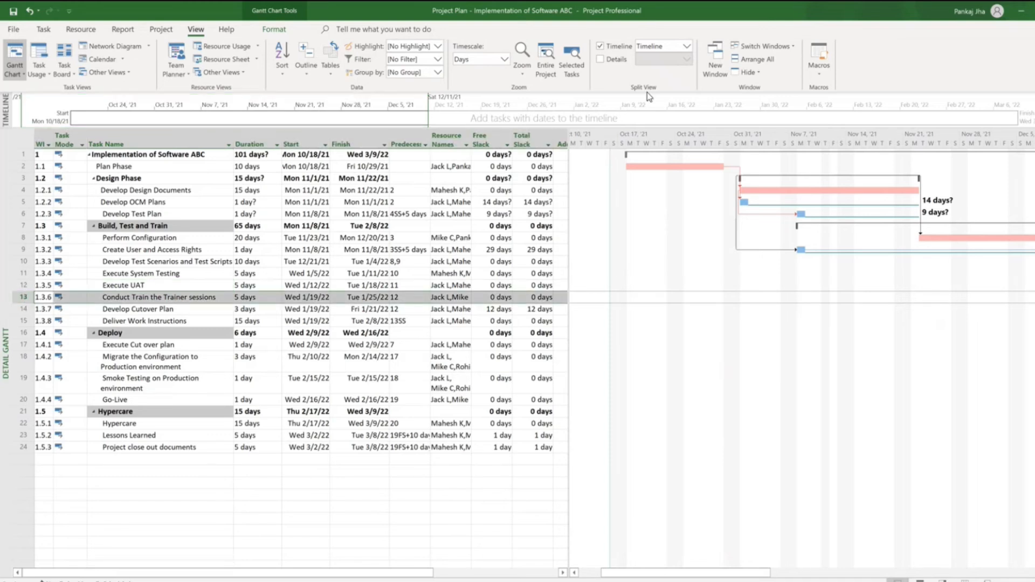
pyautogui.click(44, 33)
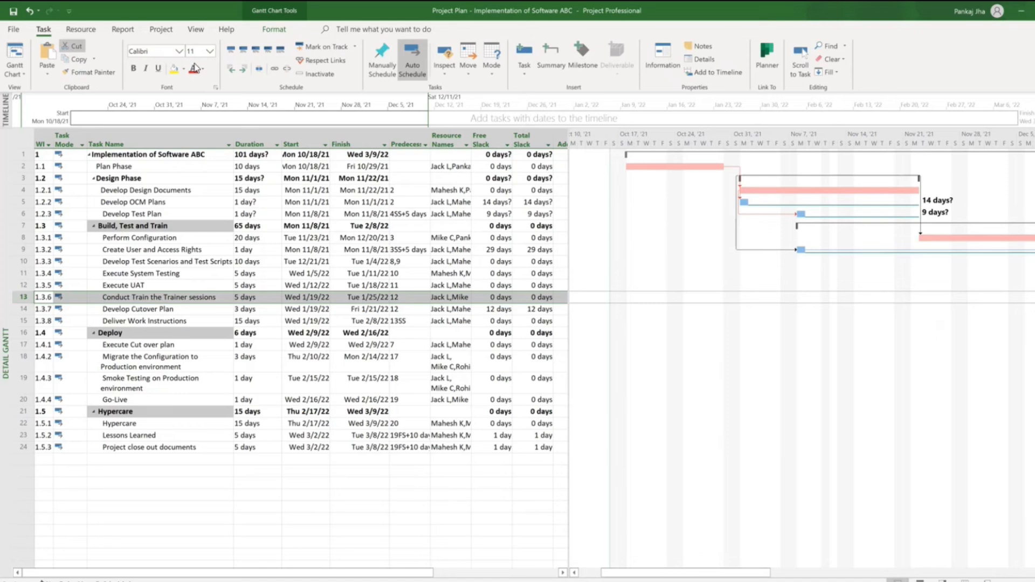
pyautogui.click(524, 72)
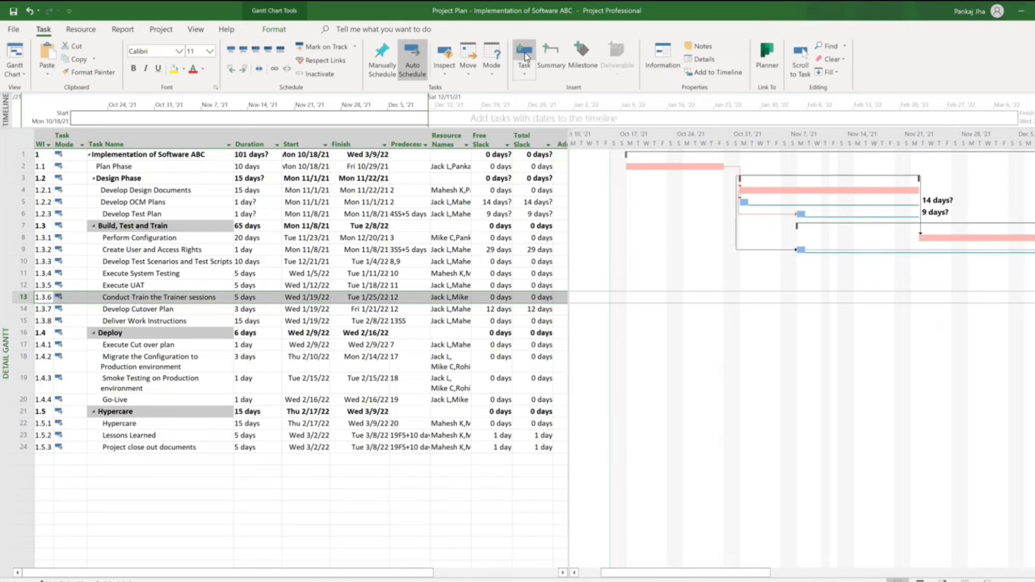
pyautogui.click(144, 529)
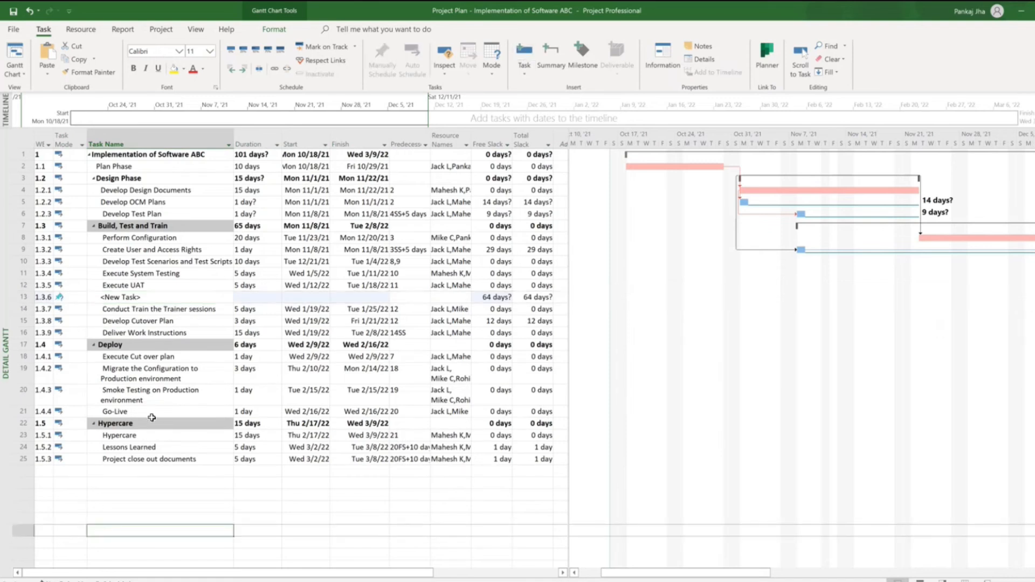
# Name the new task below Execute UAT "Milestone - UAT Sign Off"
pyautogui.click(147, 297)
pyautogui.write('Mi')
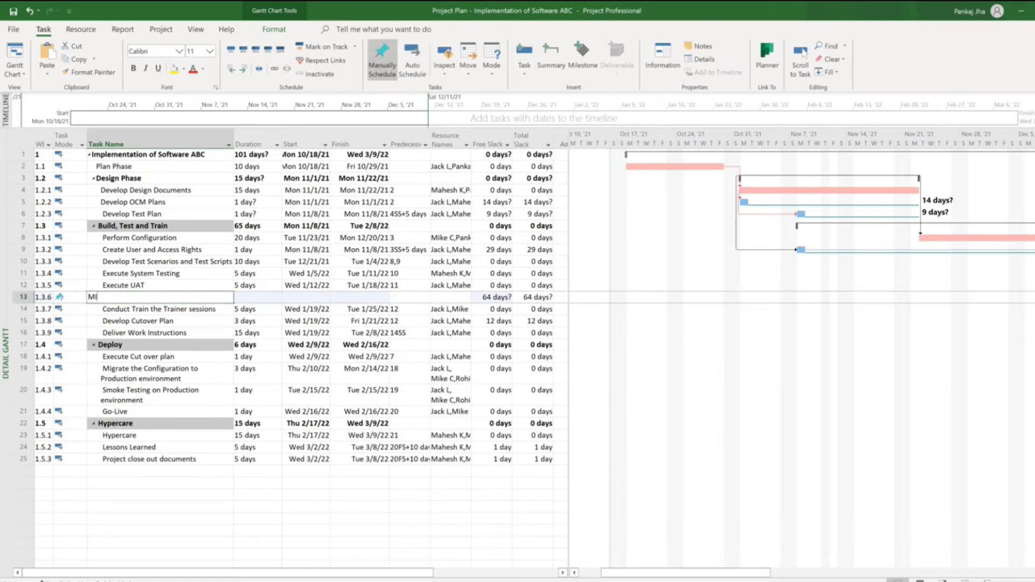
pyautogui.write('le stone')
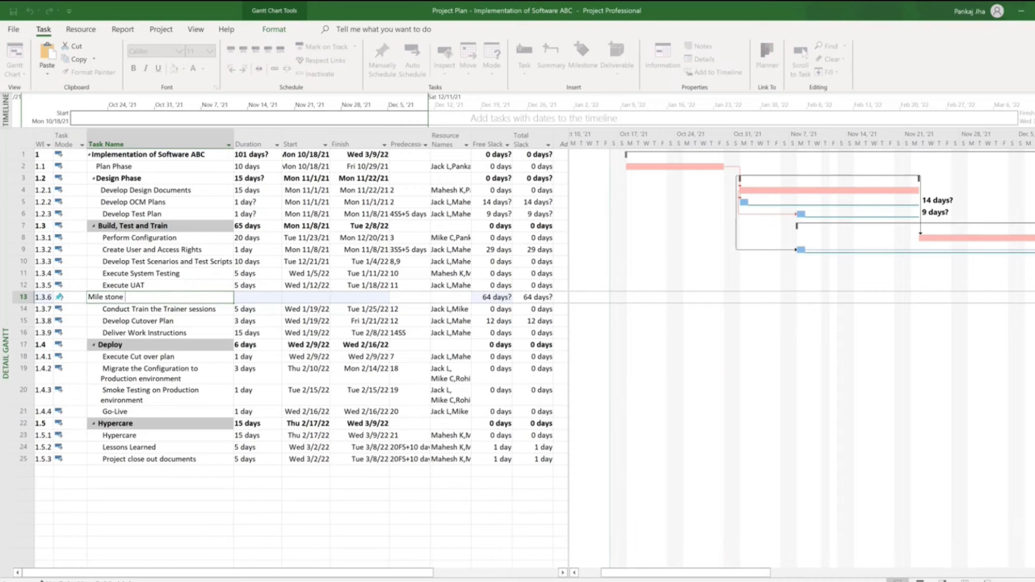
pyautogui.press('BackSpace')
pyautogui.press('BackSpace')
pyautogui.press('BackSpace')
pyautogui.press('BackSpace')
pyautogui.press('BackSpace')
pyautogui.press('BackSpace')
pyautogui.write('stone - UAT Sign Off')
pyautogui.click(197, 507)
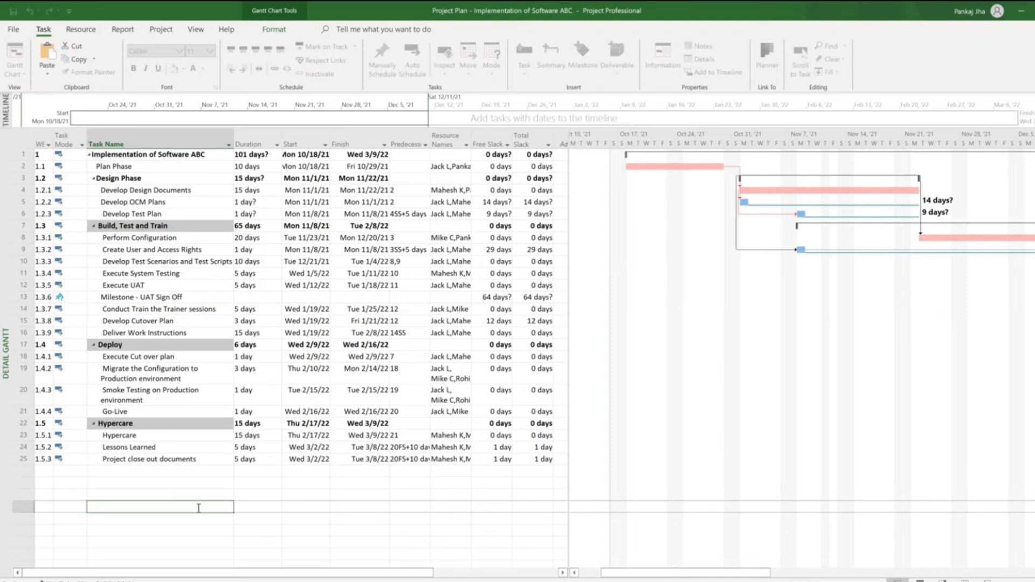
# Mark Milestone - UAT Sign Off as a milestone in its task information and set its duration to 0 days
pyautogui.doubleClick(150, 297)
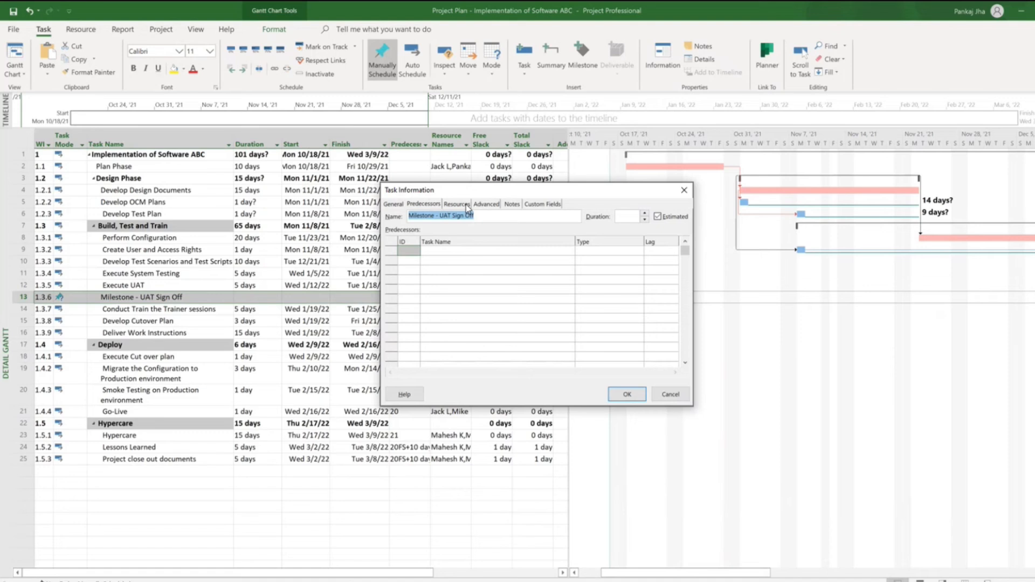
pyautogui.click(484, 204)
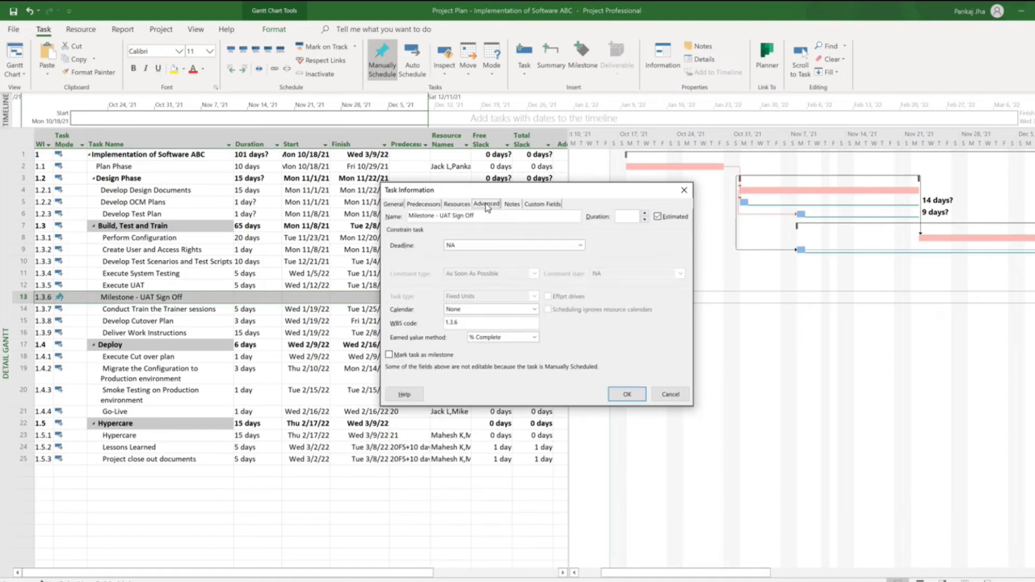
pyautogui.click(390, 355)
pyautogui.click(626, 217)
pyautogui.write('0 days')
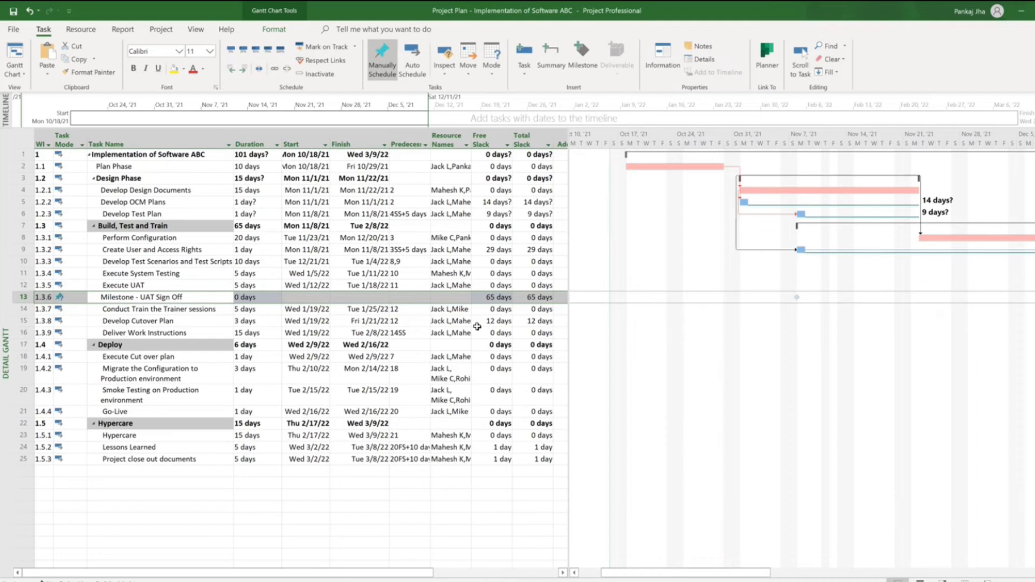
pyautogui.click(220, 506)
# Enter 12 as the resource name of Milestone - UAT Sign Off
pyautogui.click(20, 297)
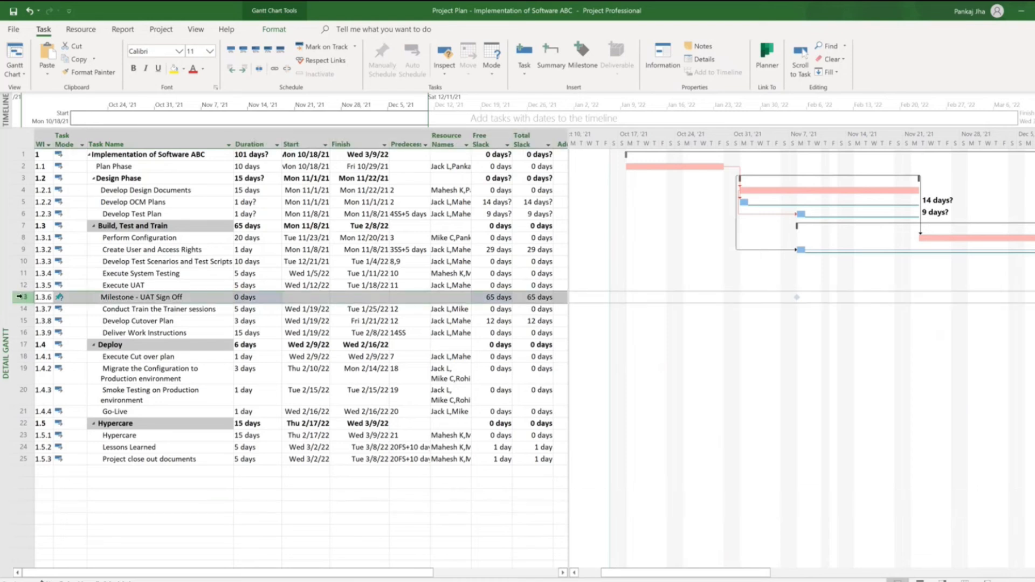
pyautogui.click(465, 297)
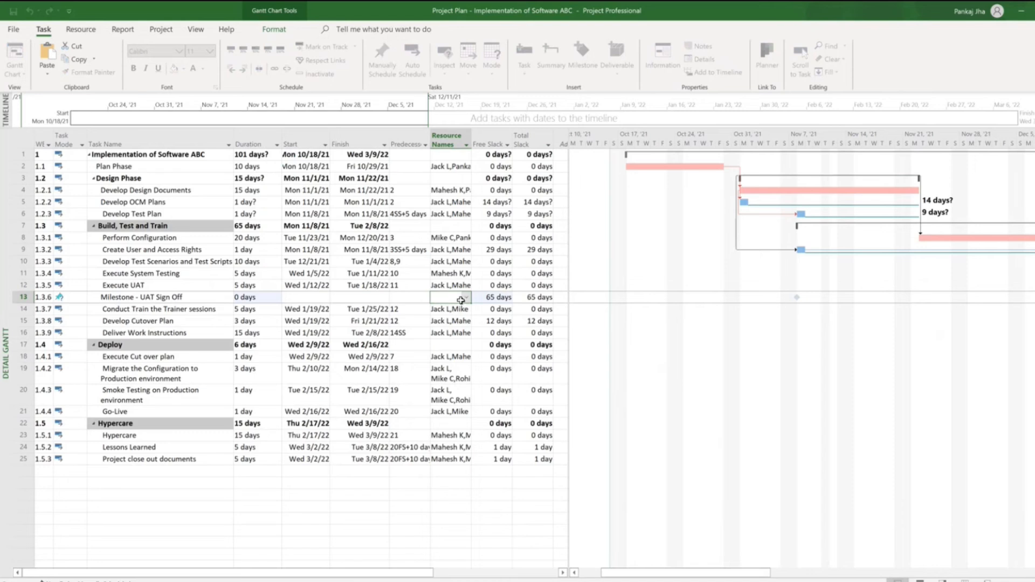
pyautogui.press('Return')
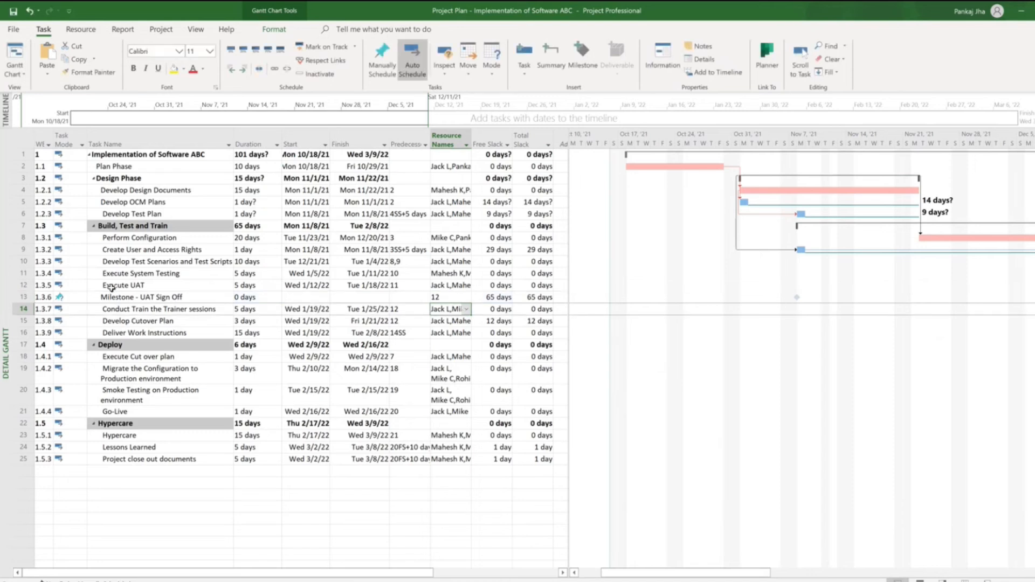
# Set Milestone - UAT Sign Off to auto scheduling and clear the mistaken 12 from its resource name
pyautogui.click(21, 297)
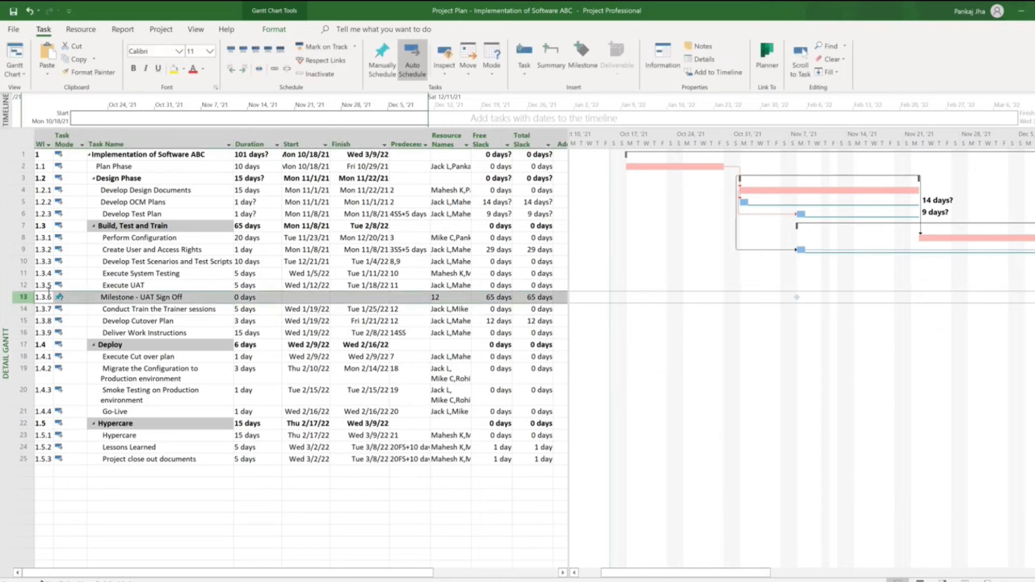
pyautogui.click(413, 66)
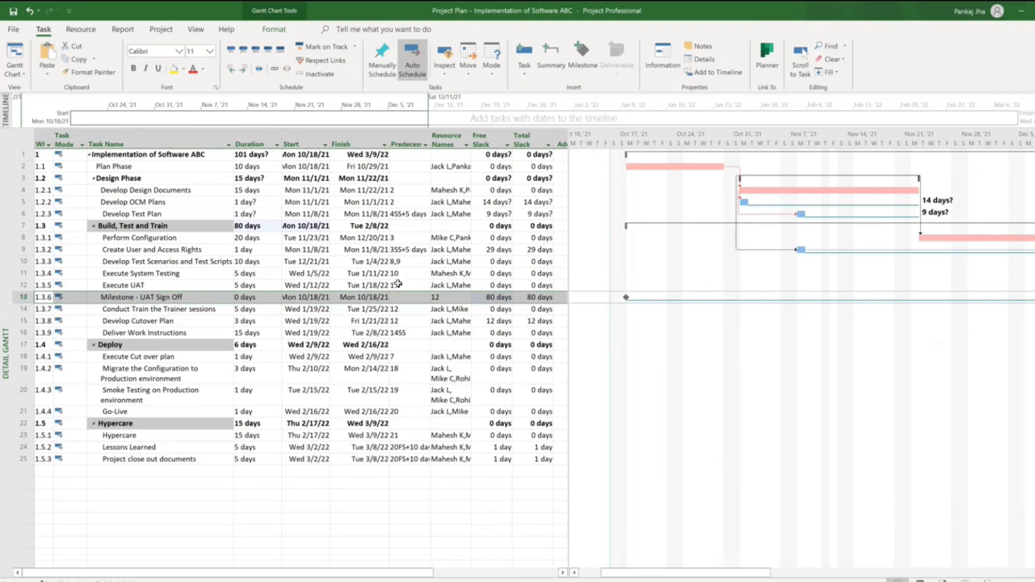
pyautogui.click(447, 298)
pyautogui.press('Escape')
# Set task 12, Execute UAT, as the predecessor of Milestone - UAT Sign Off
pyautogui.click(407, 298)
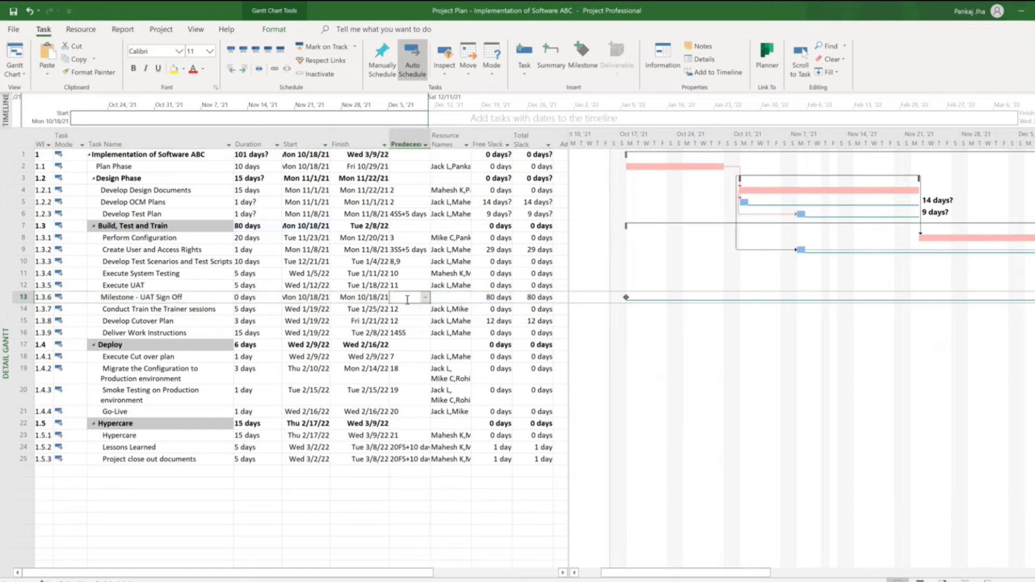
pyautogui.write('12')
pyautogui.press('Return')
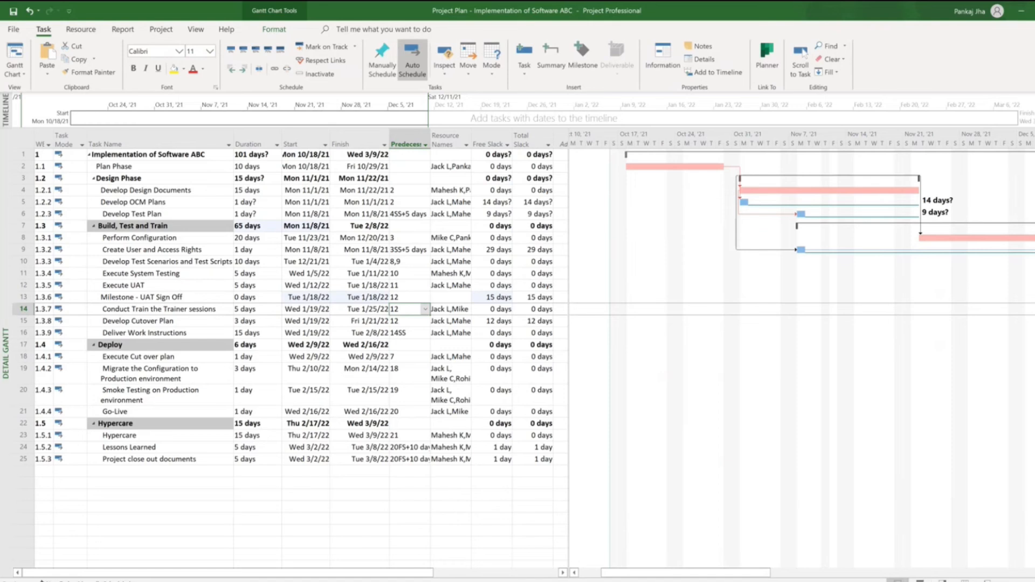
# Examine the UAT sign-off milestone and its links in the Gantt chart, and return to the chart's start in October 2021
pyautogui.hscroll(10, 802, 356)
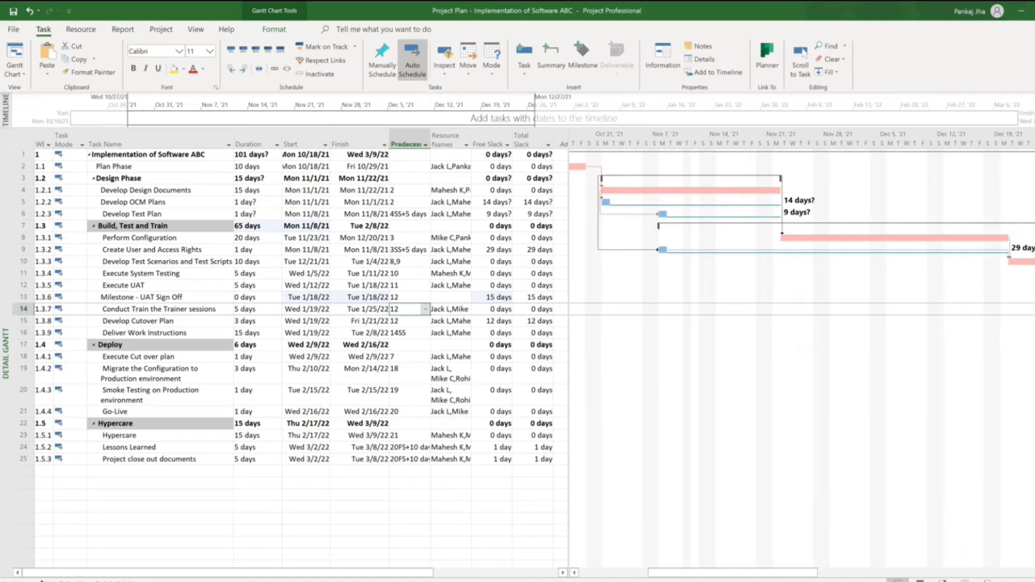
pyautogui.hscroll(10, 802, 356)
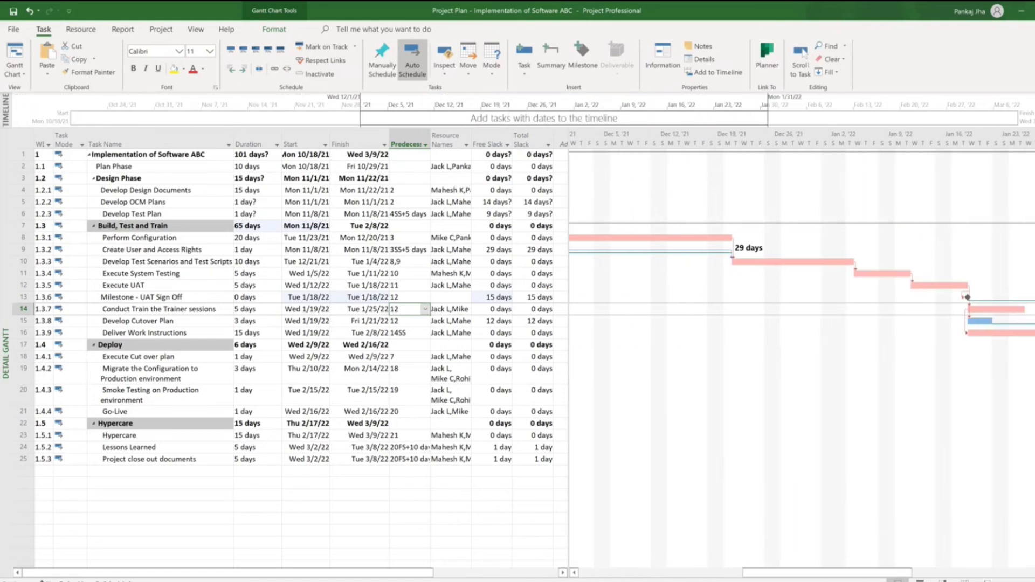
pyautogui.hscroll(10, 802, 355)
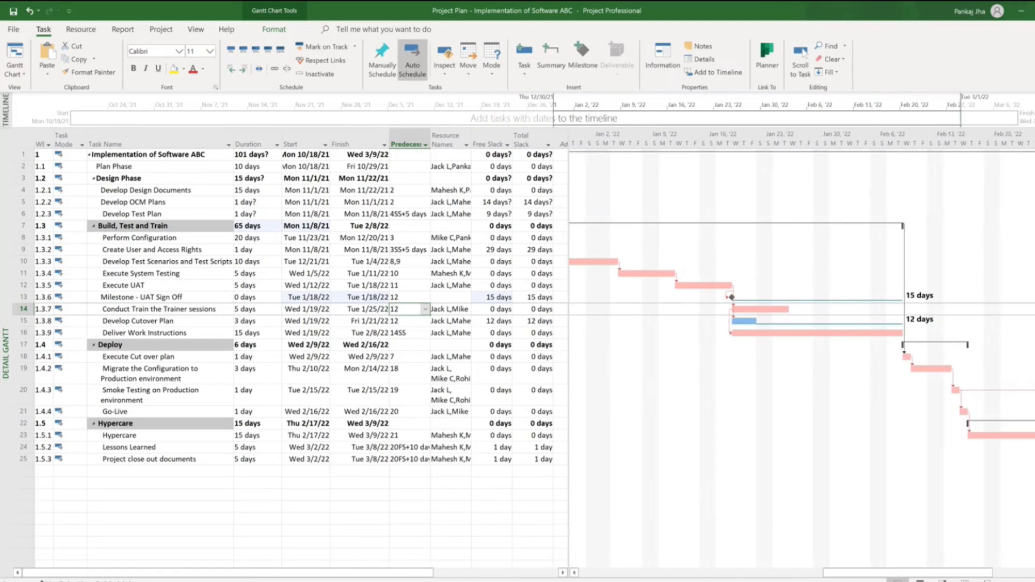
pyautogui.hscroll(3, 802, 356)
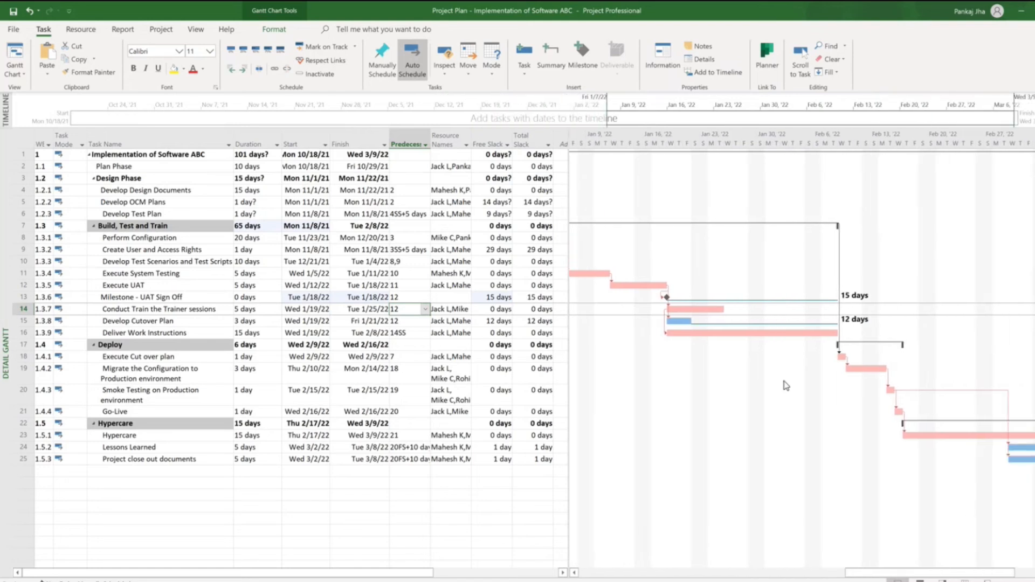
pyautogui.click(23, 297)
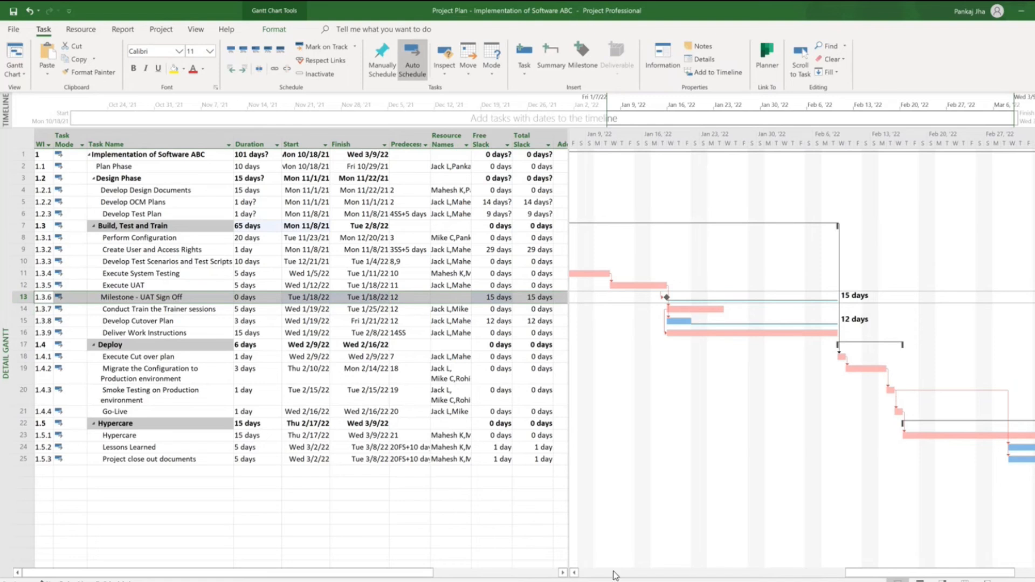
pyautogui.click(575, 573)
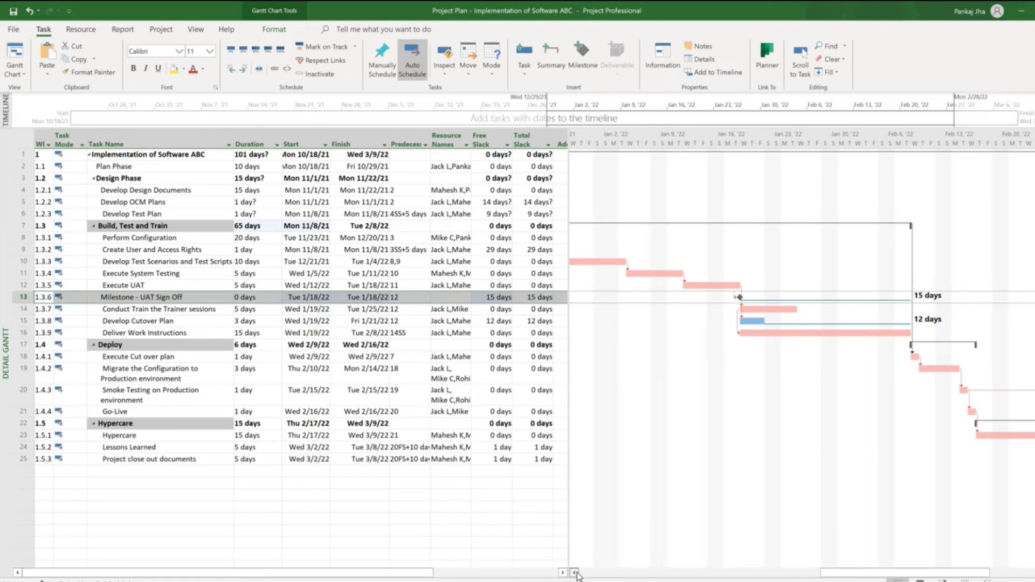
pyautogui.click(575, 574)
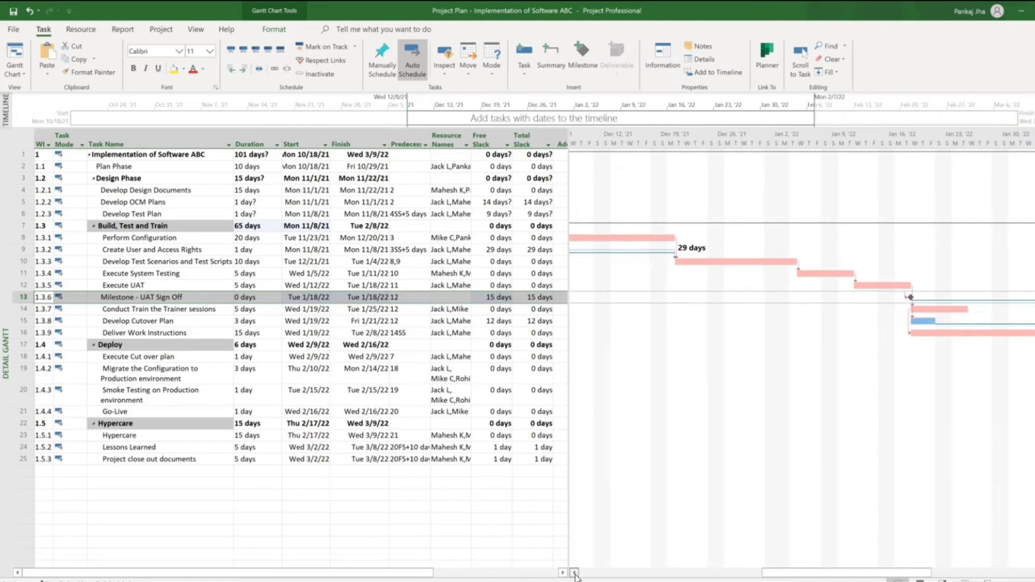
pyautogui.click(575, 573)
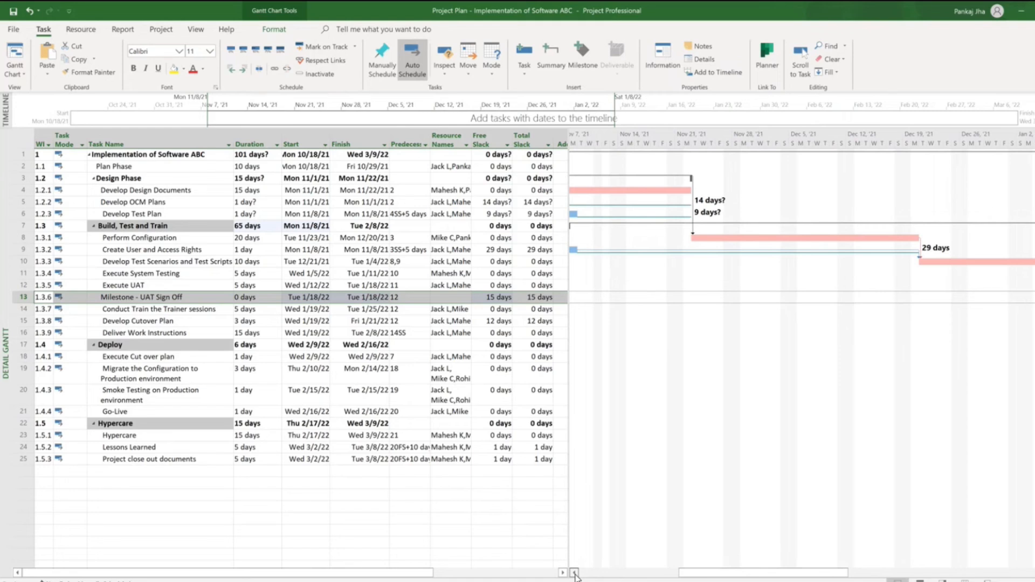
pyautogui.click(575, 574)
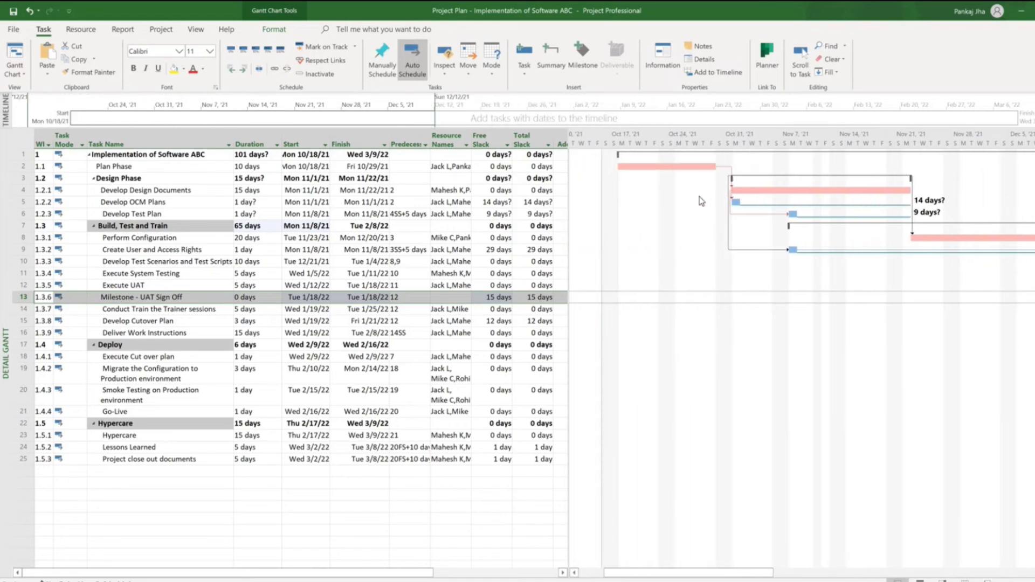
# Set the text to the right of the Task bar style to Task Summary Name
pyautogui.rightClick(695, 239)
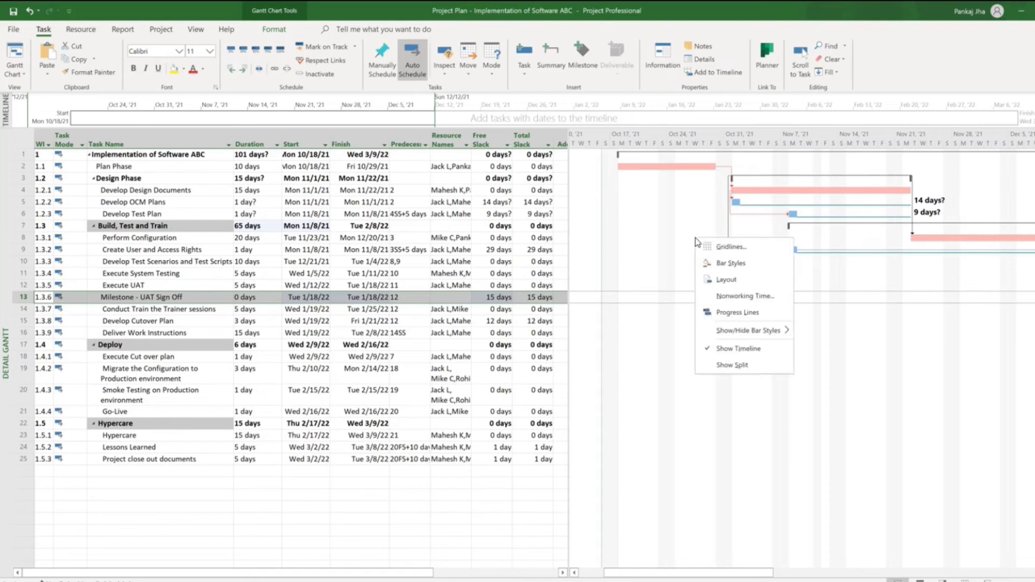
pyautogui.click(726, 264)
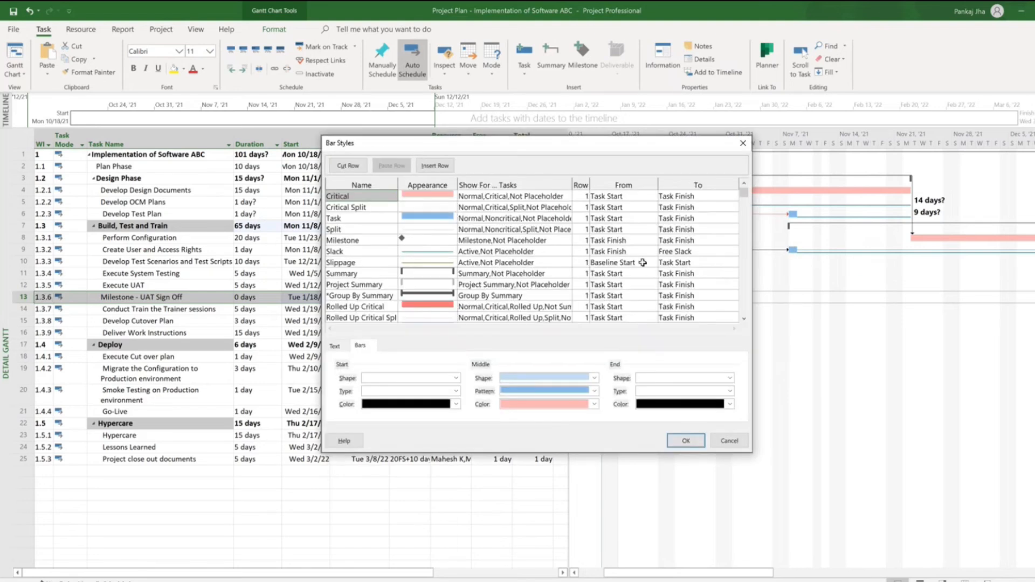
pyautogui.click(360, 219)
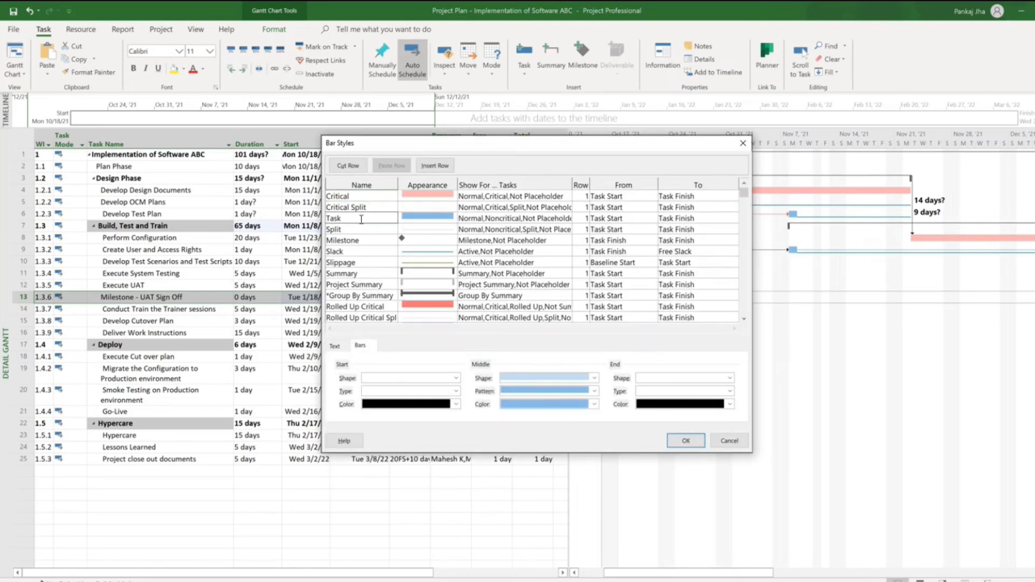
pyautogui.click(335, 346)
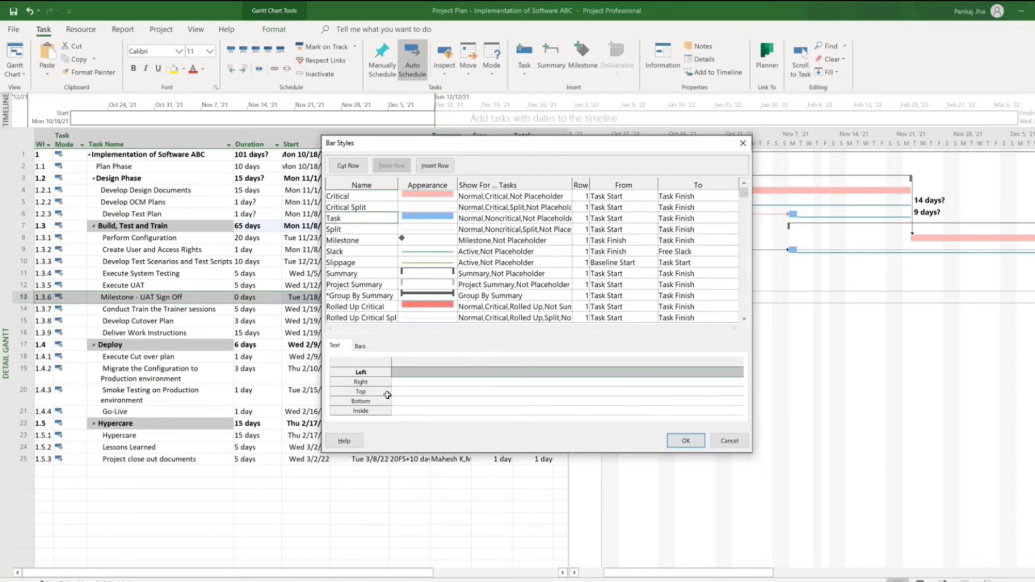
pyautogui.click(401, 382)
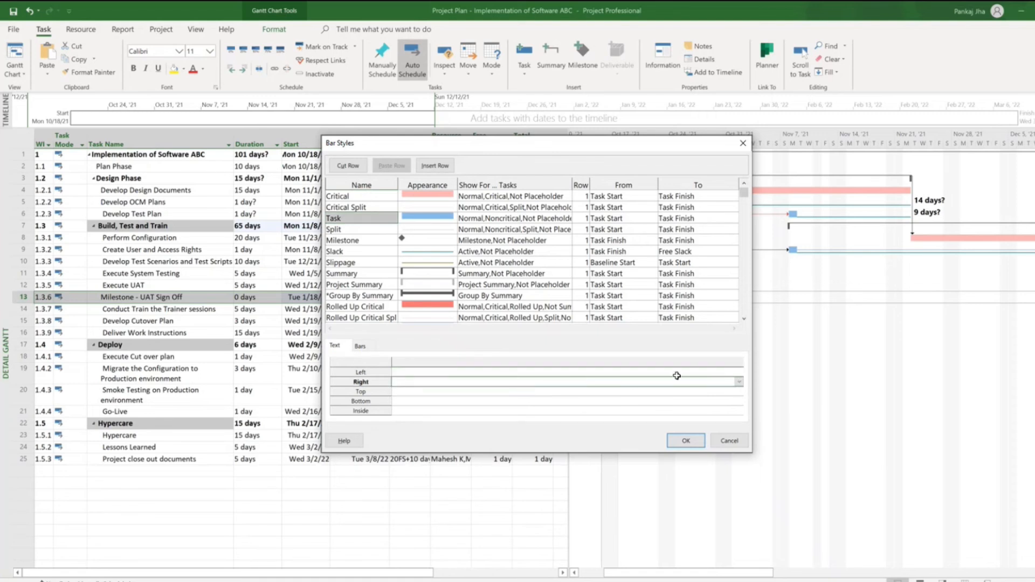
pyautogui.write('Task Mode')
pyautogui.click(739, 381)
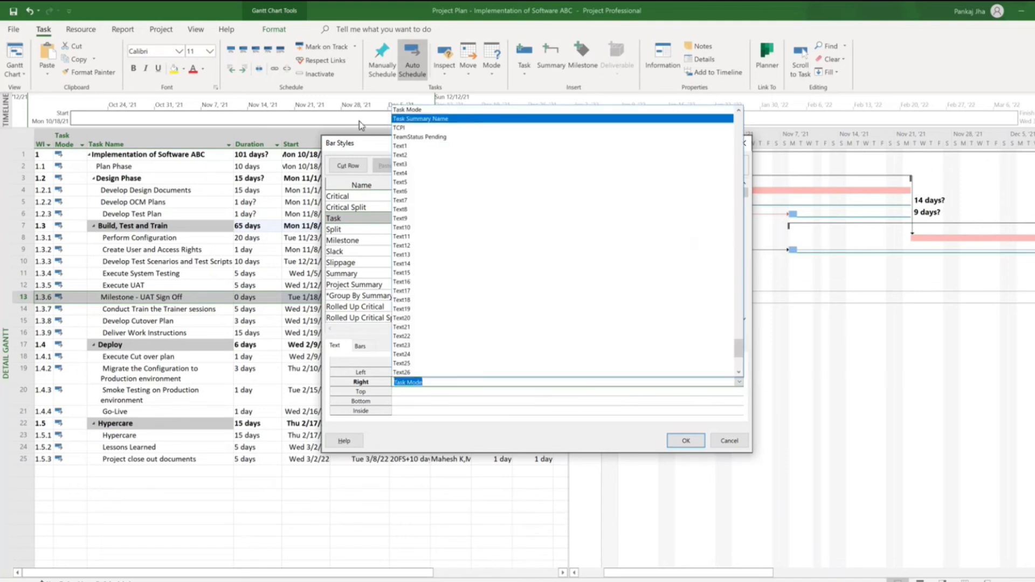
pyautogui.click(431, 121)
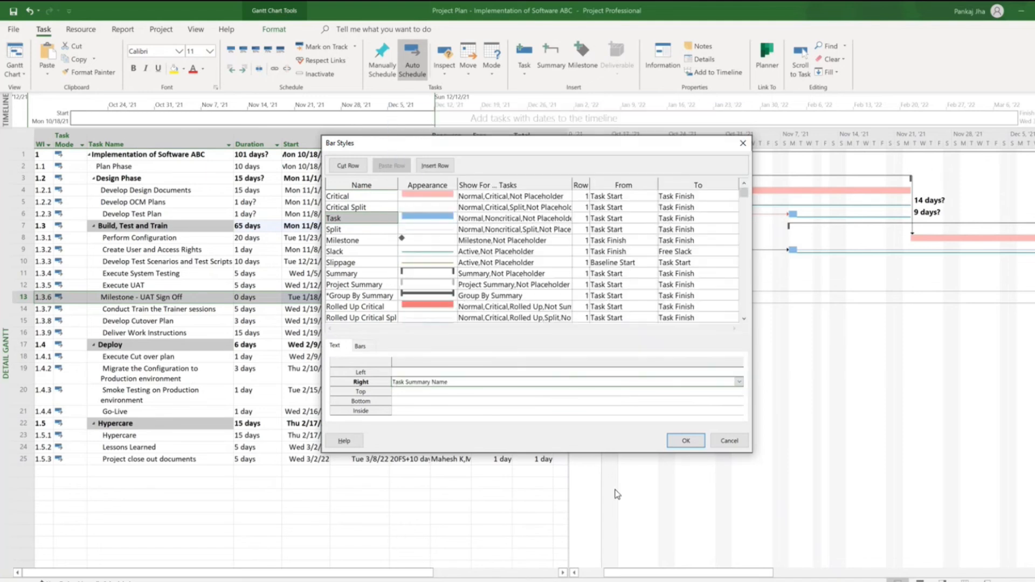
pyautogui.click(686, 442)
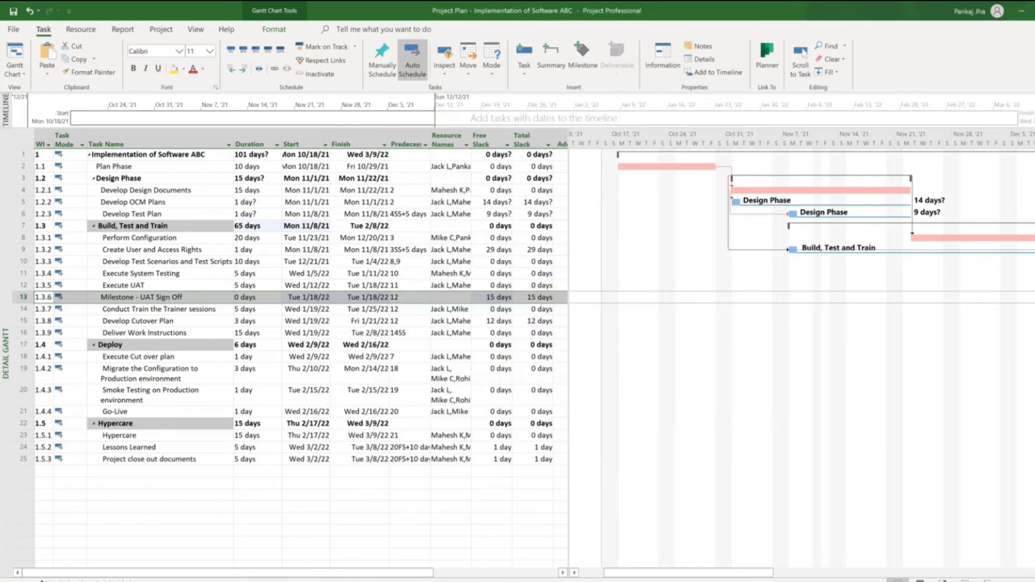
# Set the text to the right of the Critical bar style to Task Summary Name
pyautogui.hscroll(5, 802, 356)
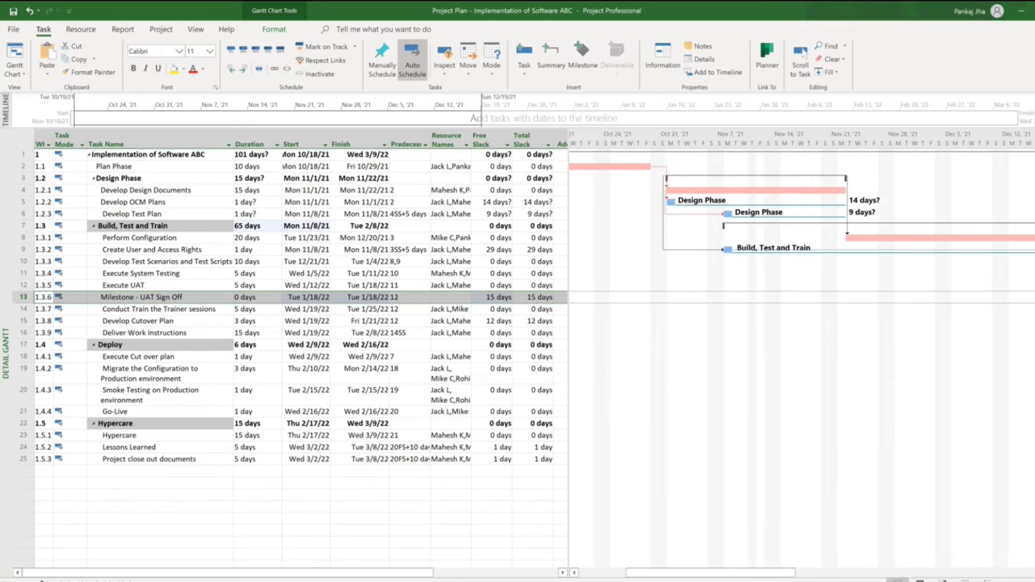
pyautogui.hscroll(3, 802, 356)
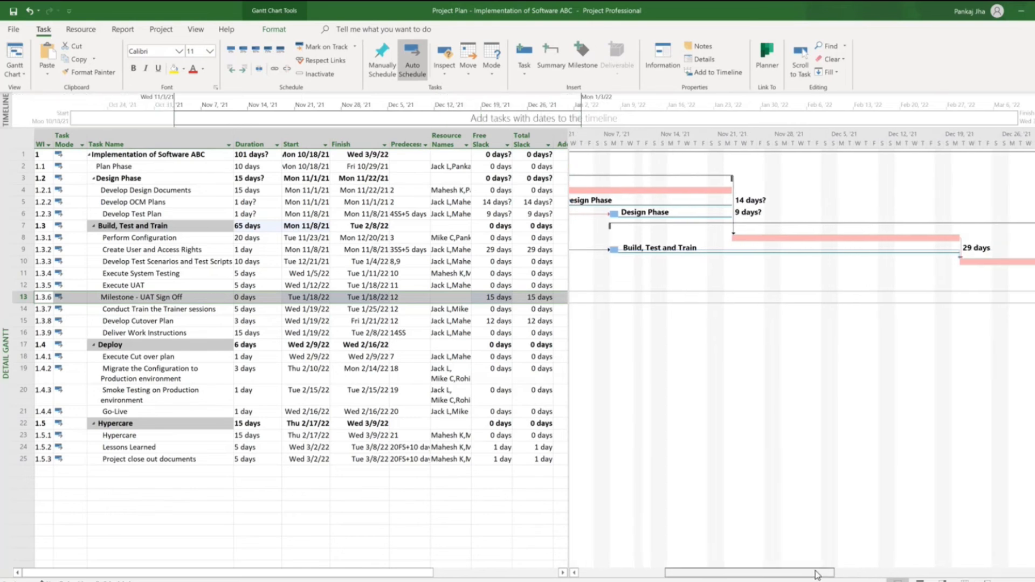
pyautogui.moveTo(776, 576); pyautogui.dragTo(752, 576)
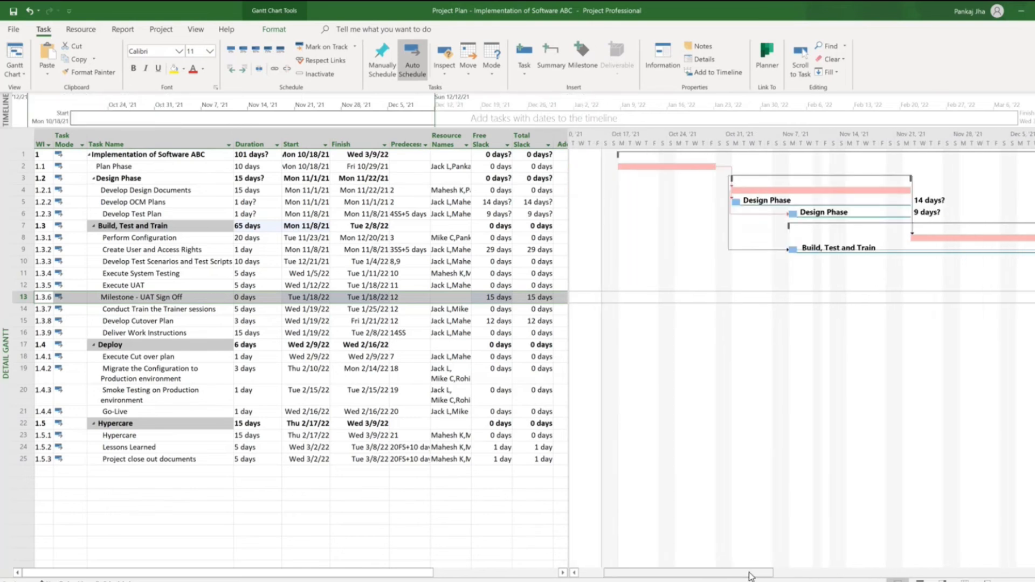
pyautogui.rightClick(727, 303)
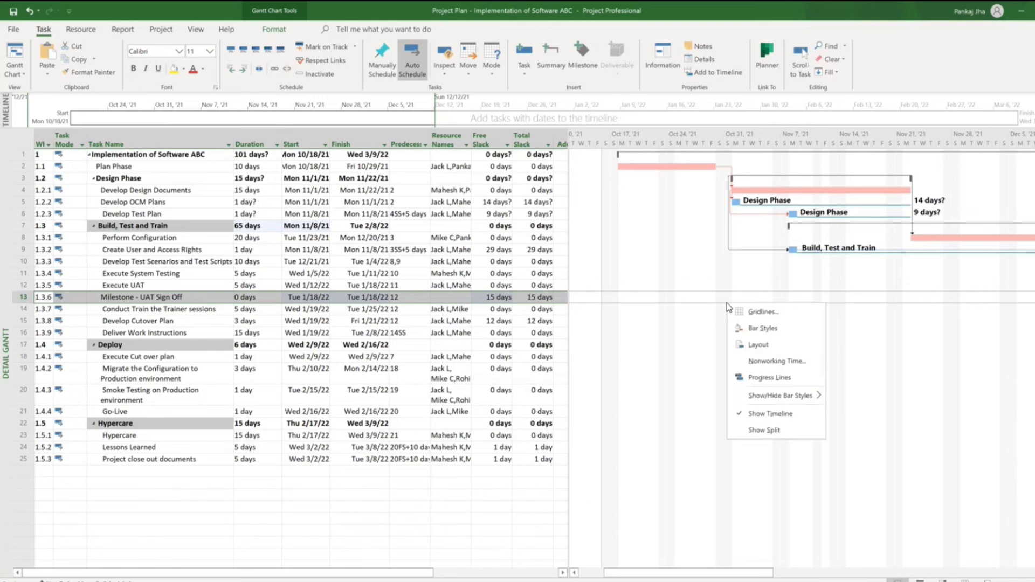
pyautogui.click(759, 329)
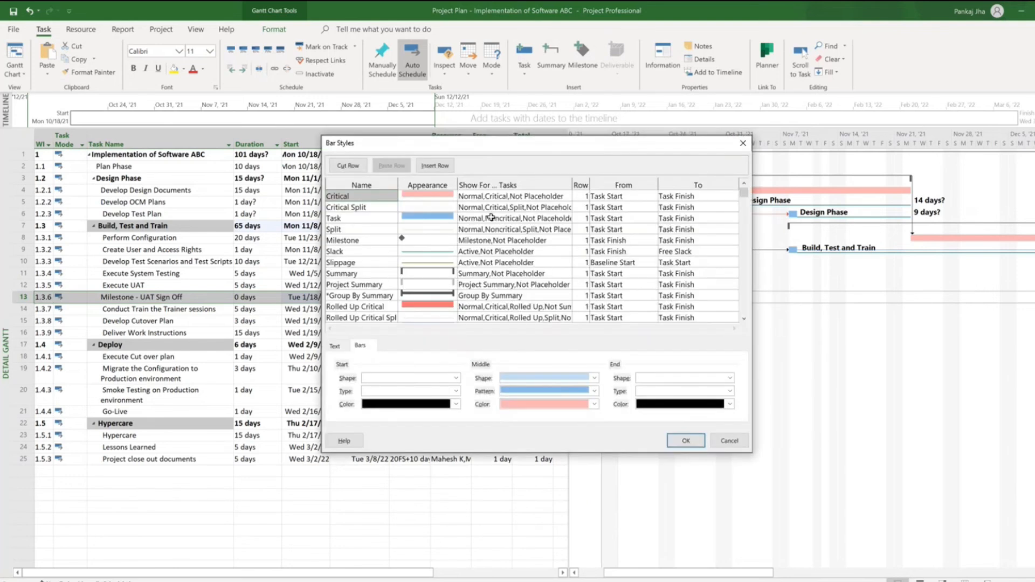
pyautogui.click(363, 196)
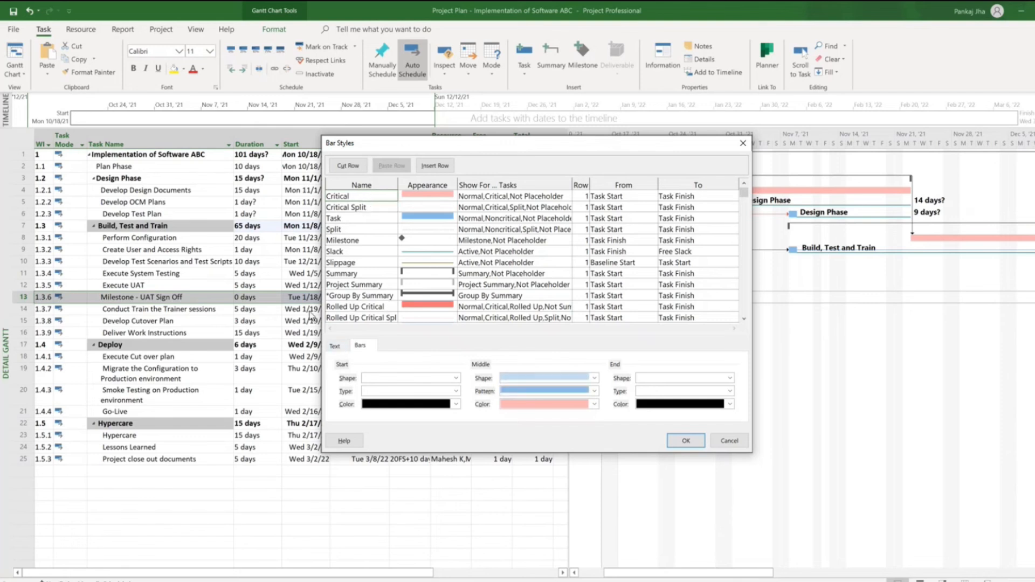
pyautogui.click(335, 346)
pyautogui.click(401, 383)
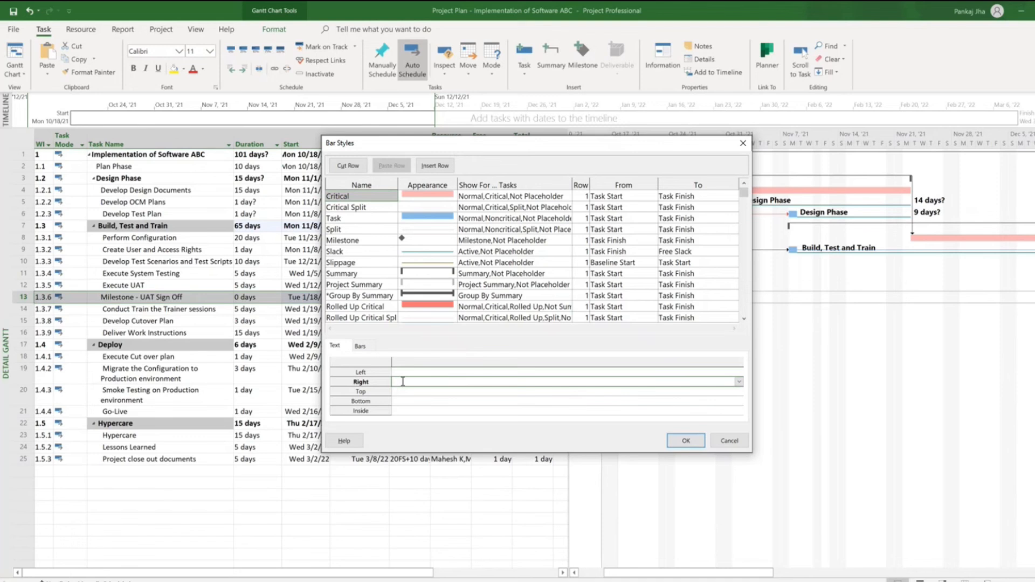
pyautogui.write('Task')
pyautogui.click(739, 382)
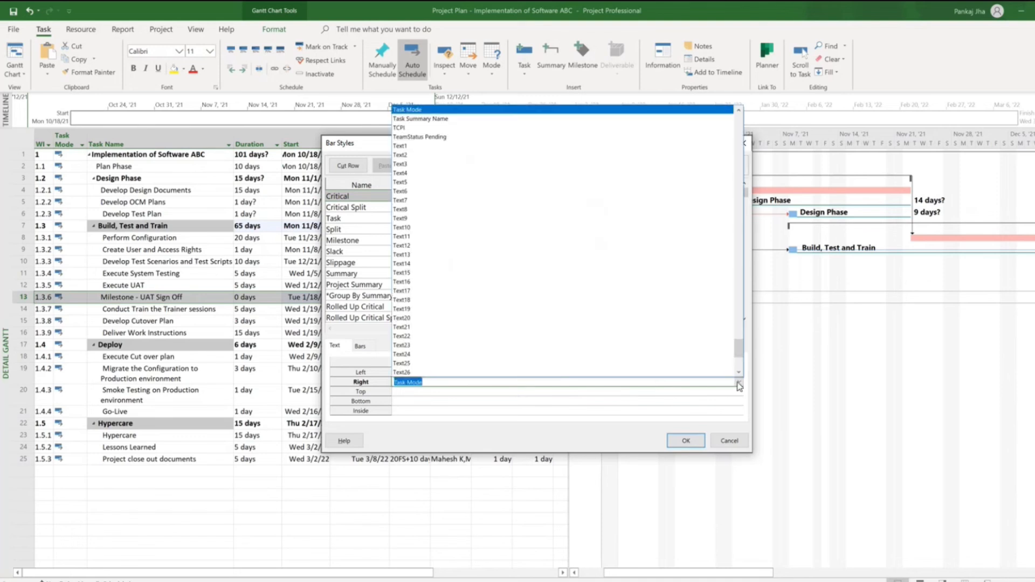
pyautogui.click(440, 118)
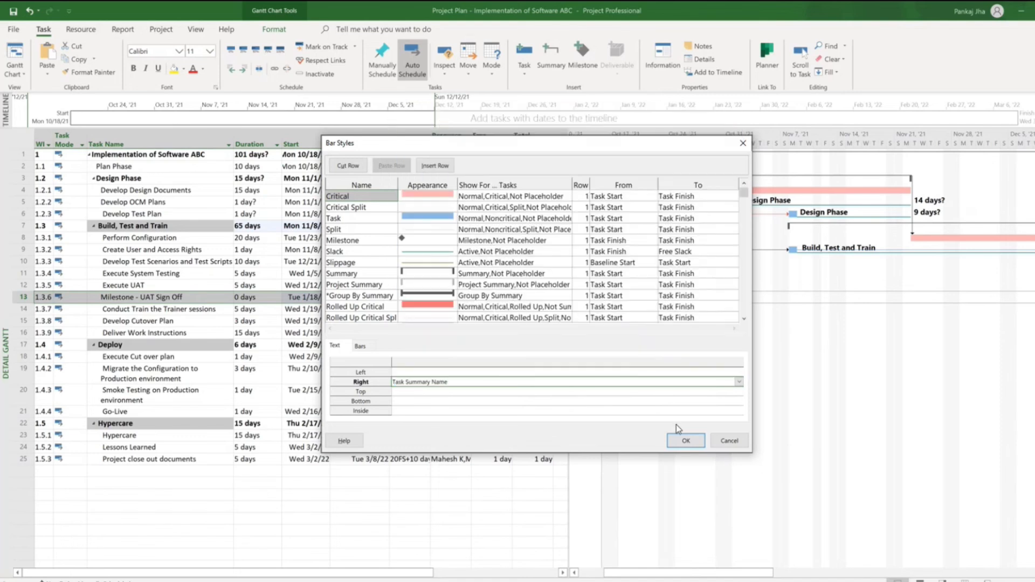
pyautogui.click(685, 441)
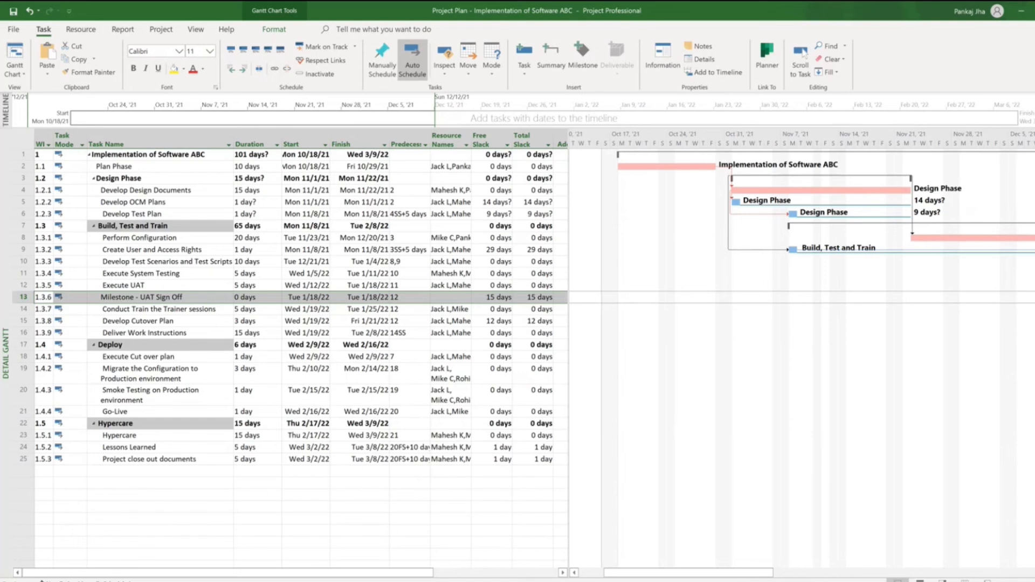
# Set the units of the Gantt chart timescale's middle tier to Months
pyautogui.hscroll(8, 802, 356)
pyautogui.hscroll(7, 802, 356)
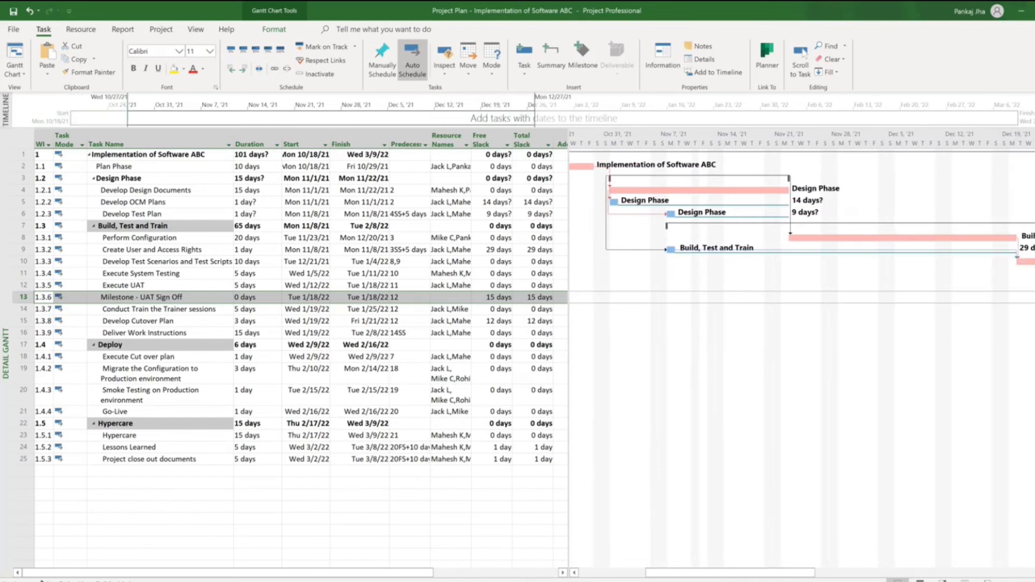
pyautogui.rightClick(730, 133)
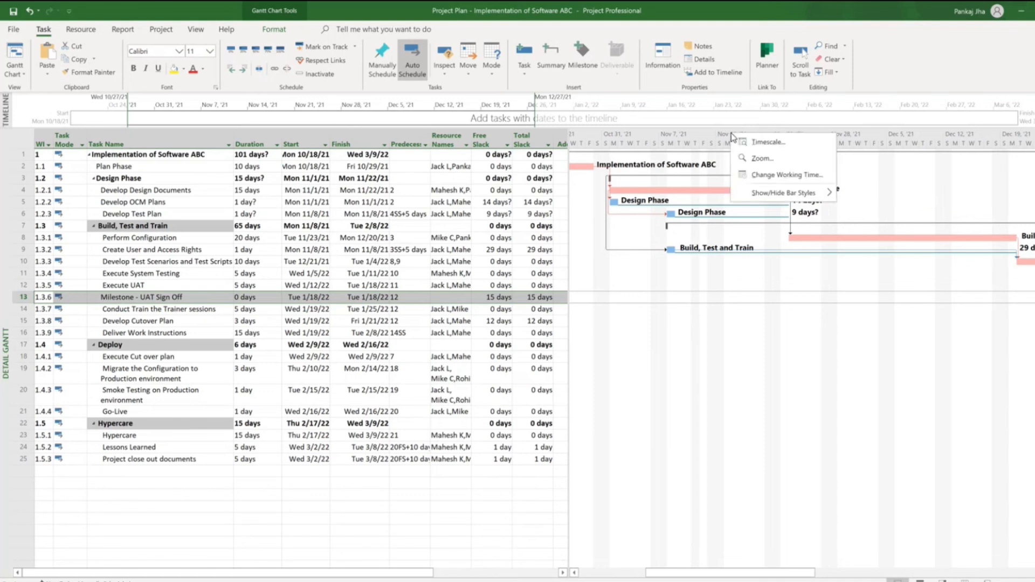
pyautogui.click(764, 143)
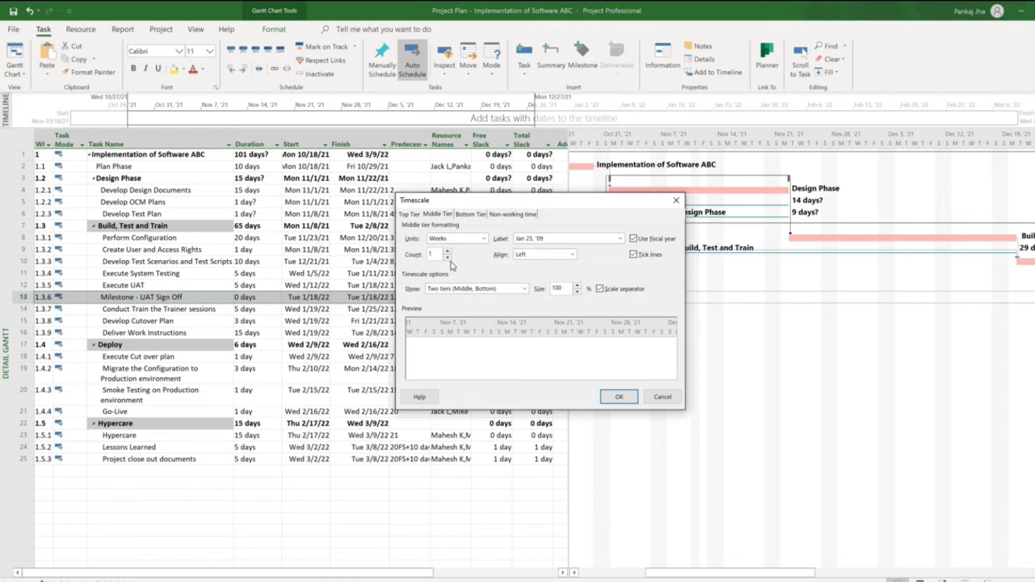
pyautogui.click(422, 215)
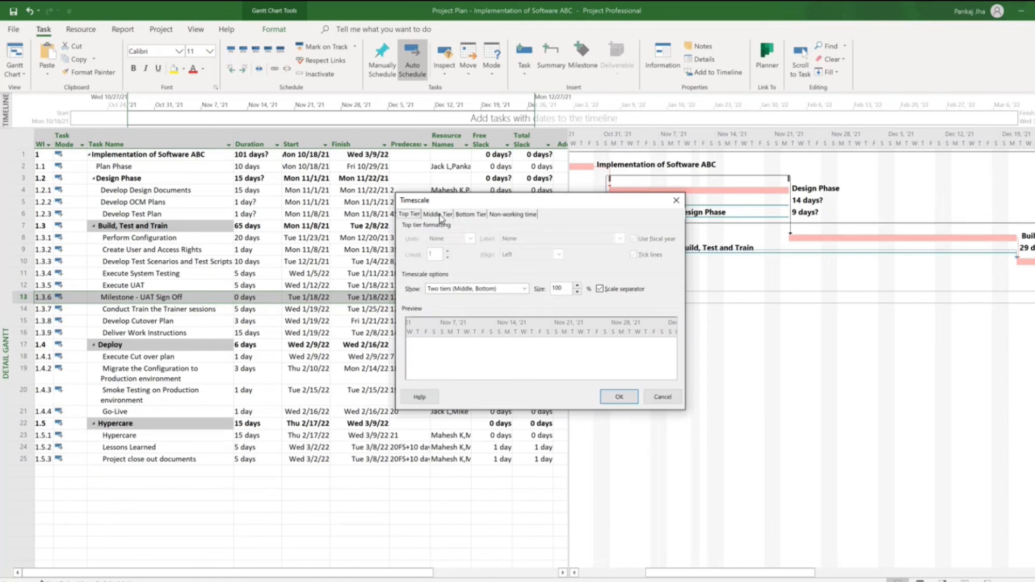
pyautogui.click(439, 215)
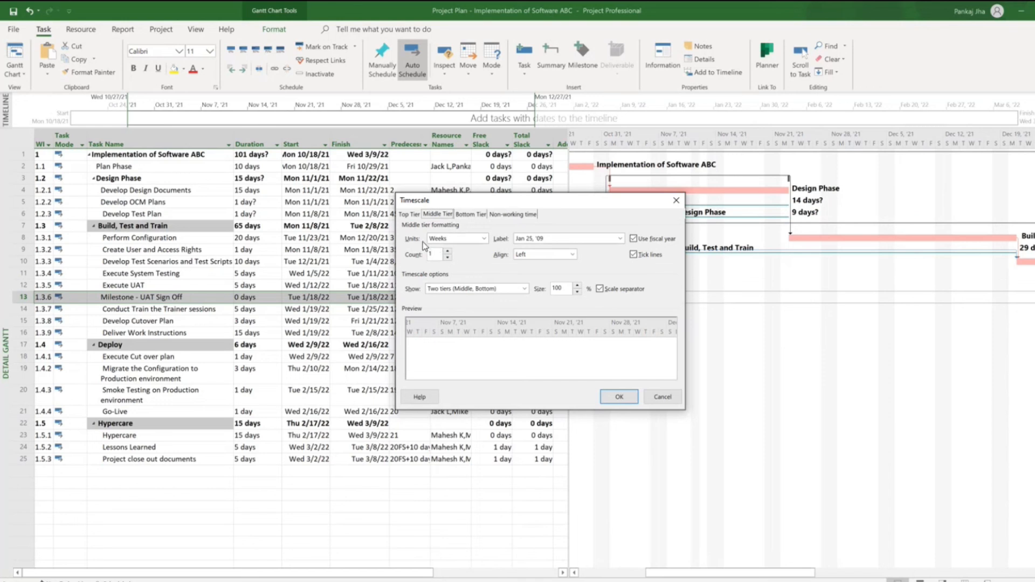
pyautogui.click(483, 241)
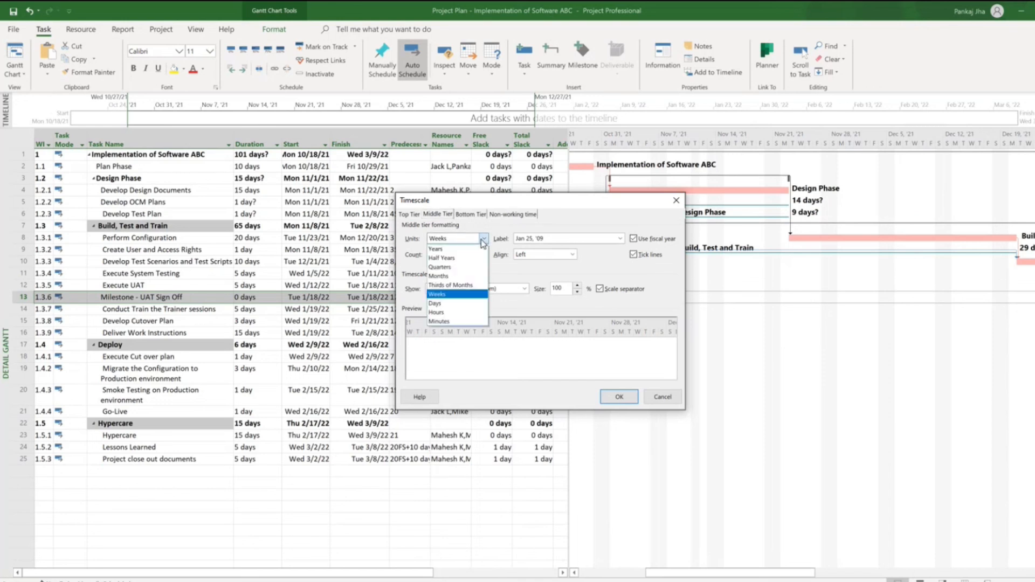
pyautogui.click(452, 277)
# Set the units of the timescale's bottom tier to Weeks and apply the timescale changes
pyautogui.click(470, 214)
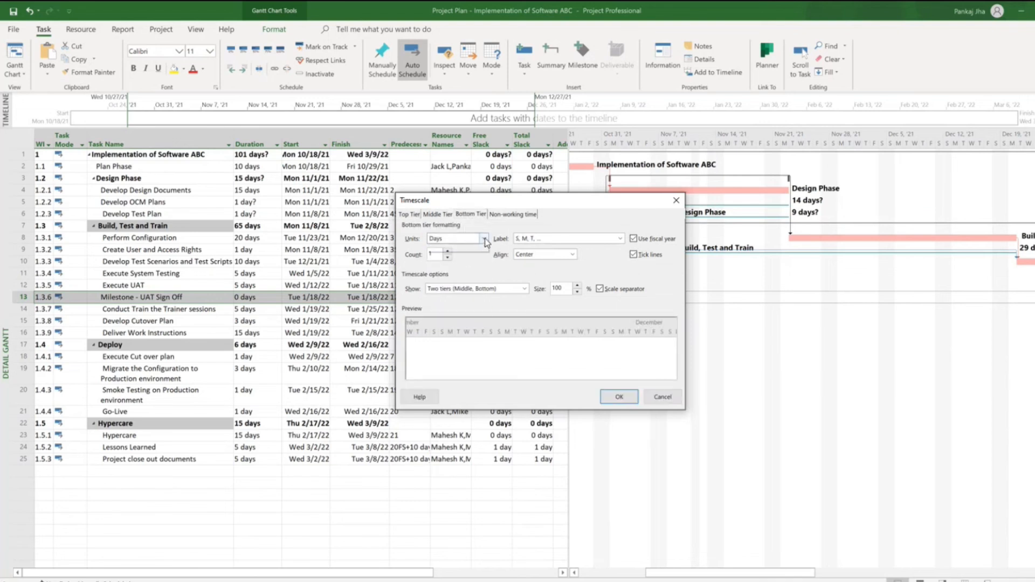
pyautogui.click(485, 239)
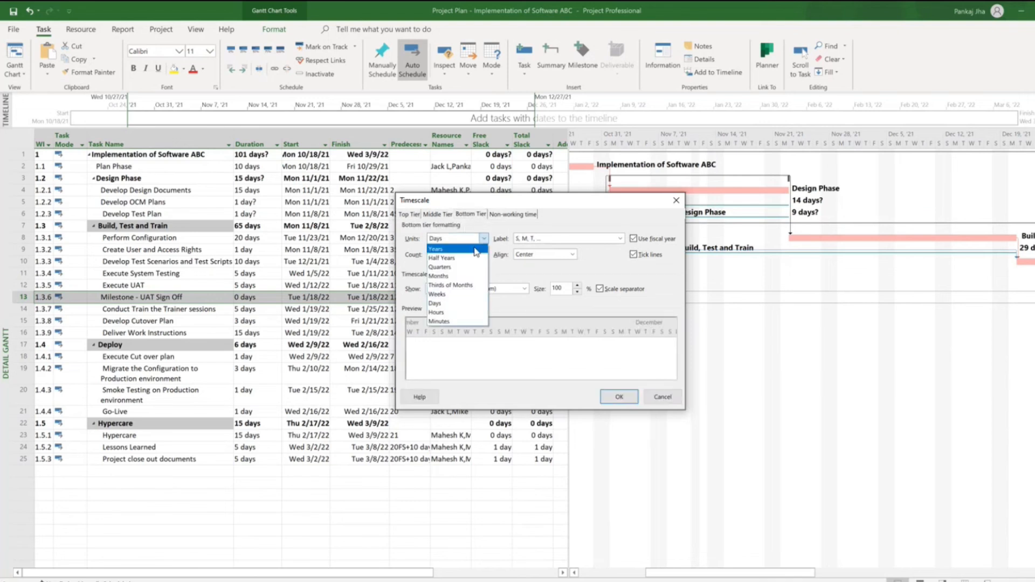
pyautogui.click(453, 299)
pyautogui.click(611, 399)
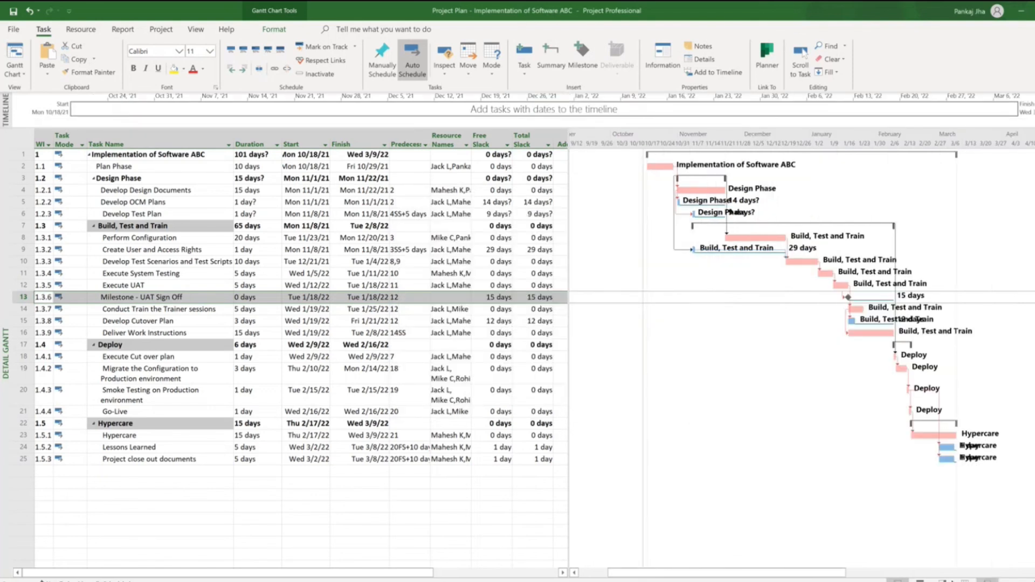
pyautogui.moveTo(816, 573); pyautogui.dragTo(852, 577)
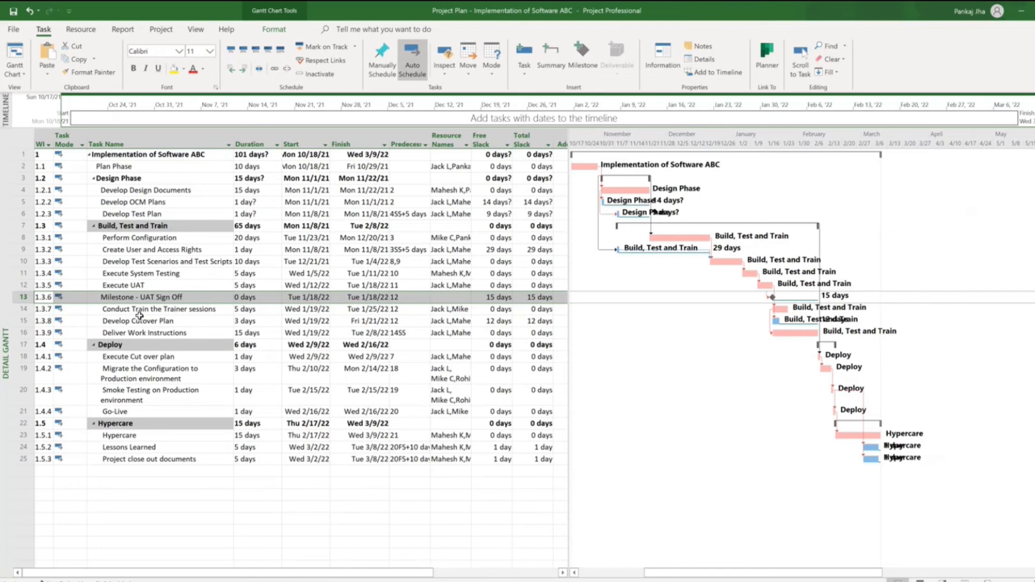
pyautogui.click(137, 286)
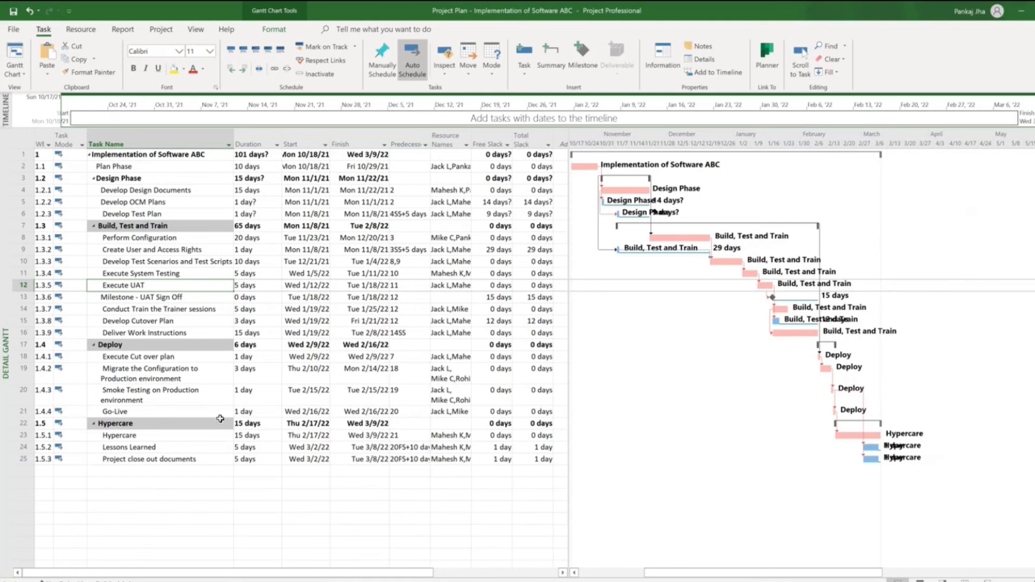
pyautogui.scroll(-4, 220, 419)
pyautogui.scroll(4, 220, 419)
pyautogui.click(144, 386)
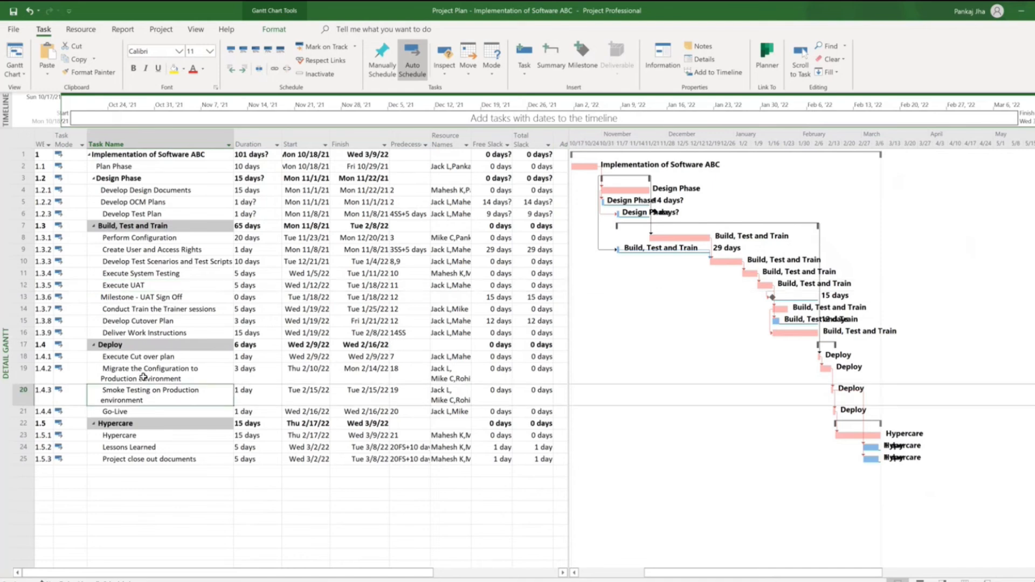
pyautogui.click(145, 286)
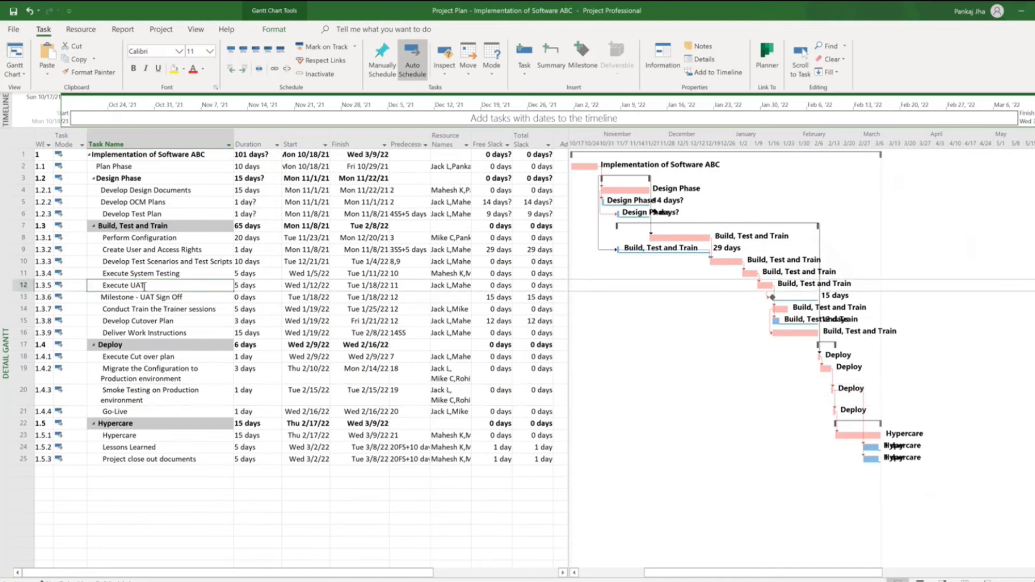
pyautogui.click(151, 334)
# Set the Execute UAT task to display on the timeline
pyautogui.click(161, 286)
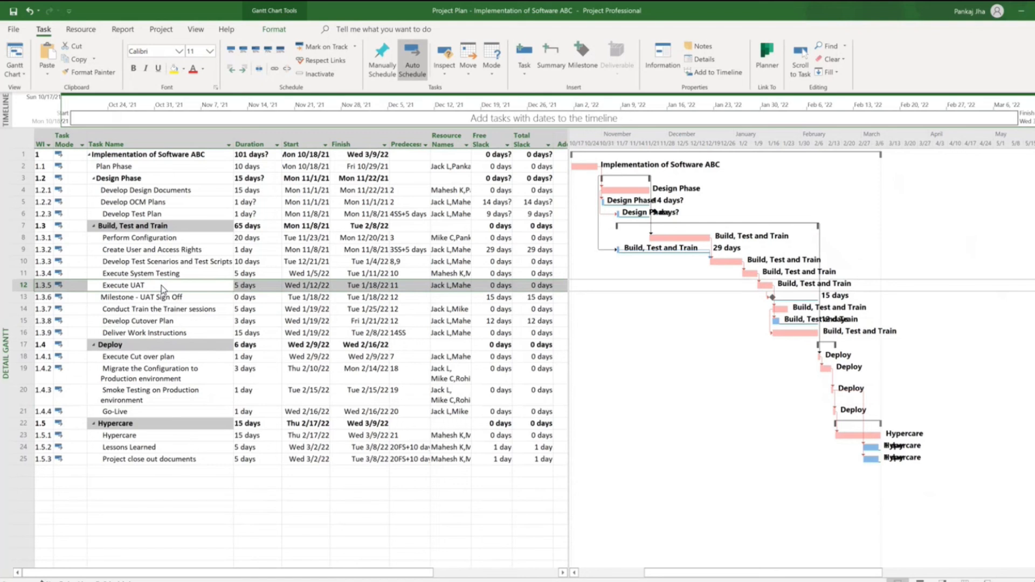
pyautogui.doubleClick(161, 286)
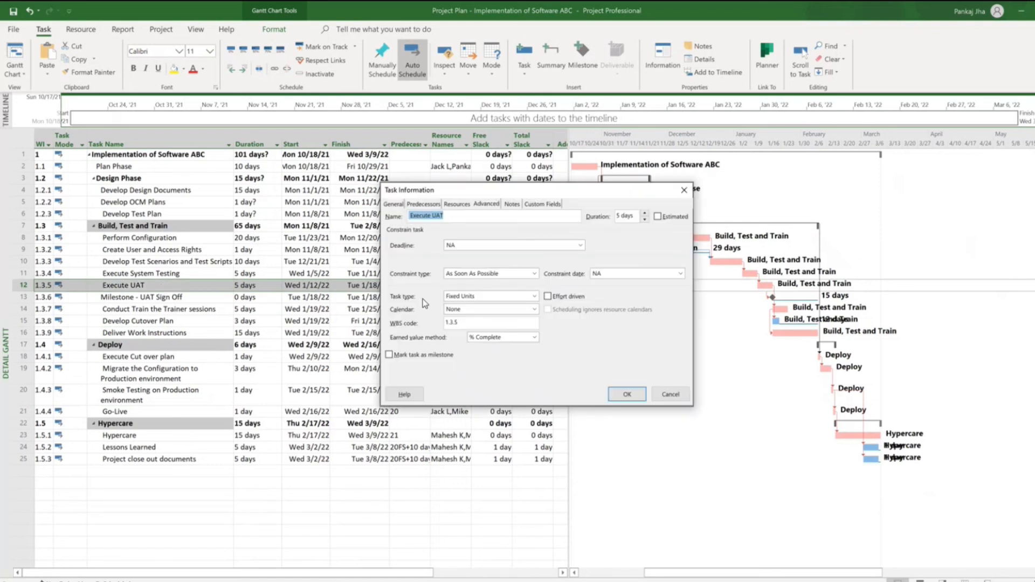
pyautogui.click(485, 206)
pyautogui.click(438, 205)
pyautogui.click(479, 205)
pyautogui.click(458, 205)
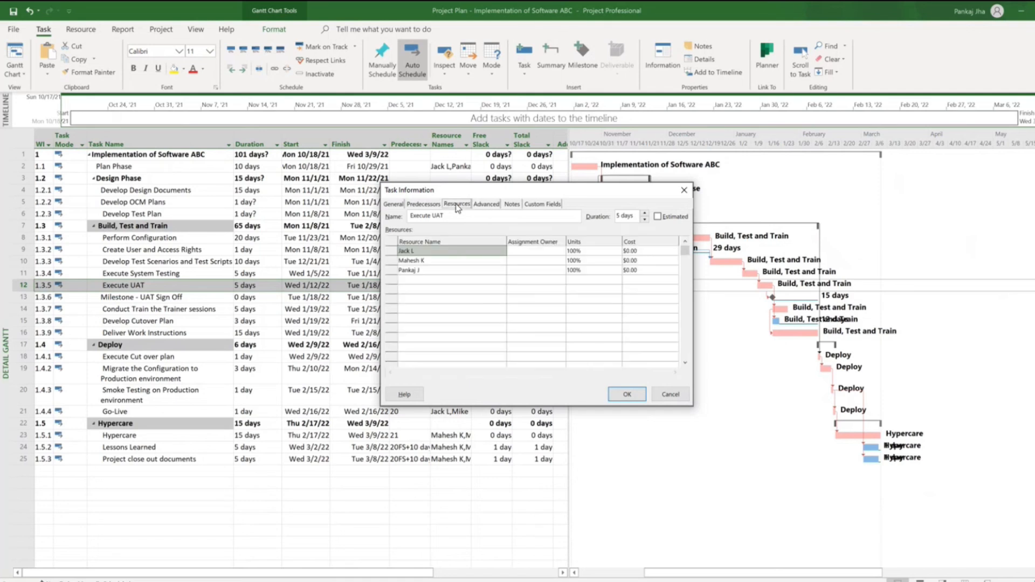
pyautogui.click(430, 205)
pyautogui.click(394, 205)
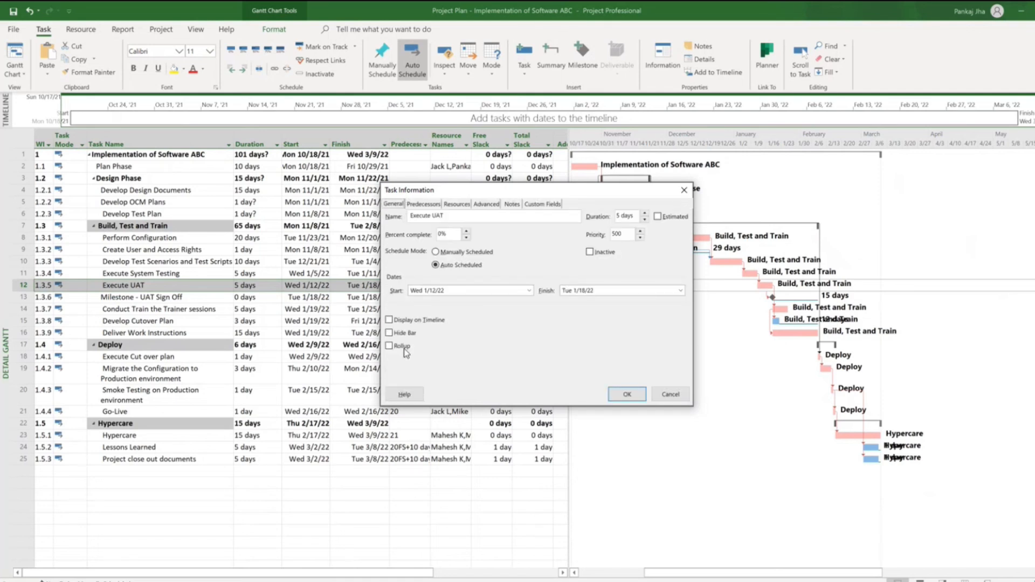
pyautogui.click(389, 321)
pyautogui.click(639, 396)
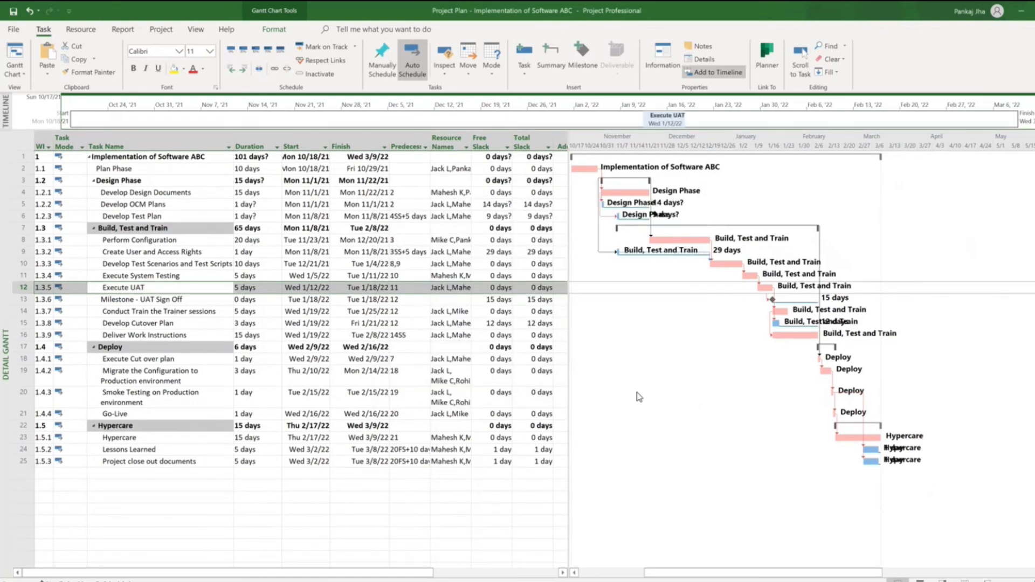
# Turn the Execute UAT bar on the timeline into a callout above it and color its text red
pyautogui.moveTo(672, 120)
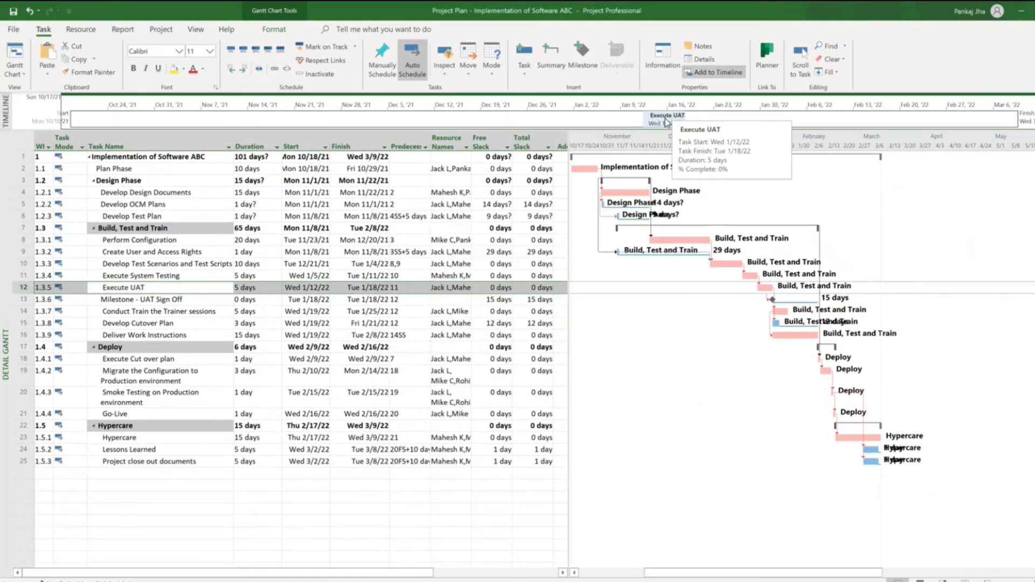
pyautogui.click(668, 124)
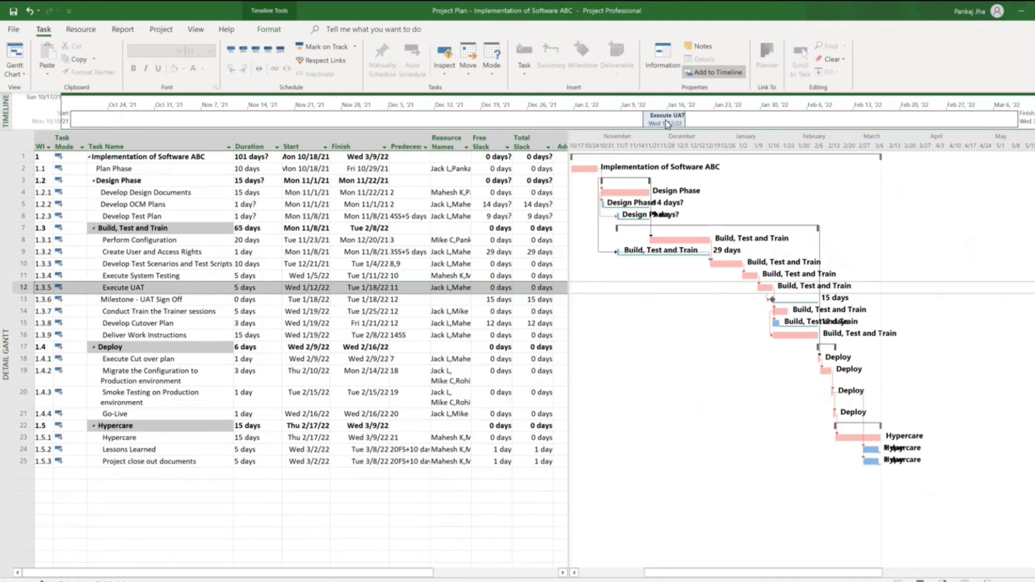
pyautogui.press('Delete')
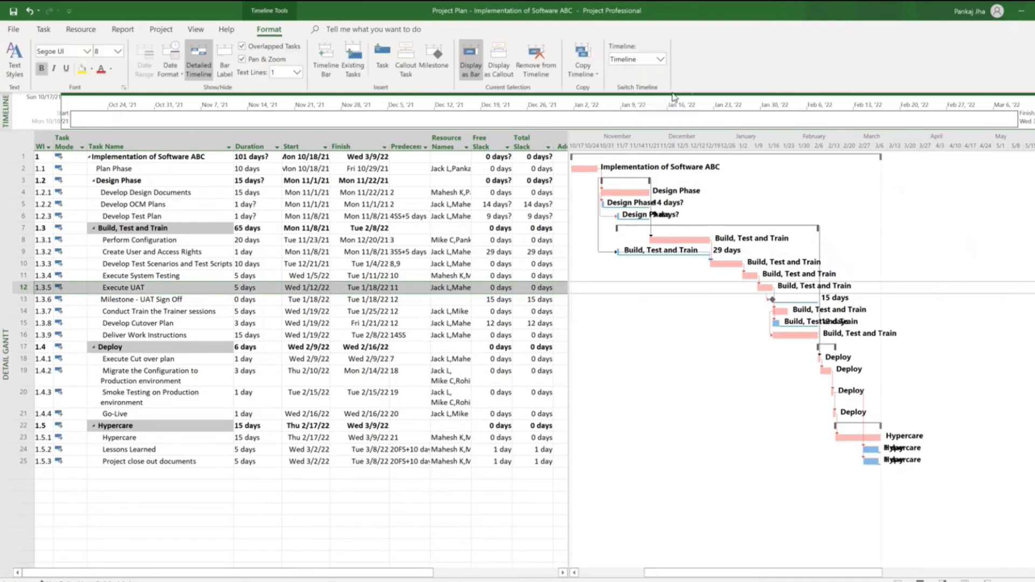
pyautogui.hotkey('ctrl', 'z')
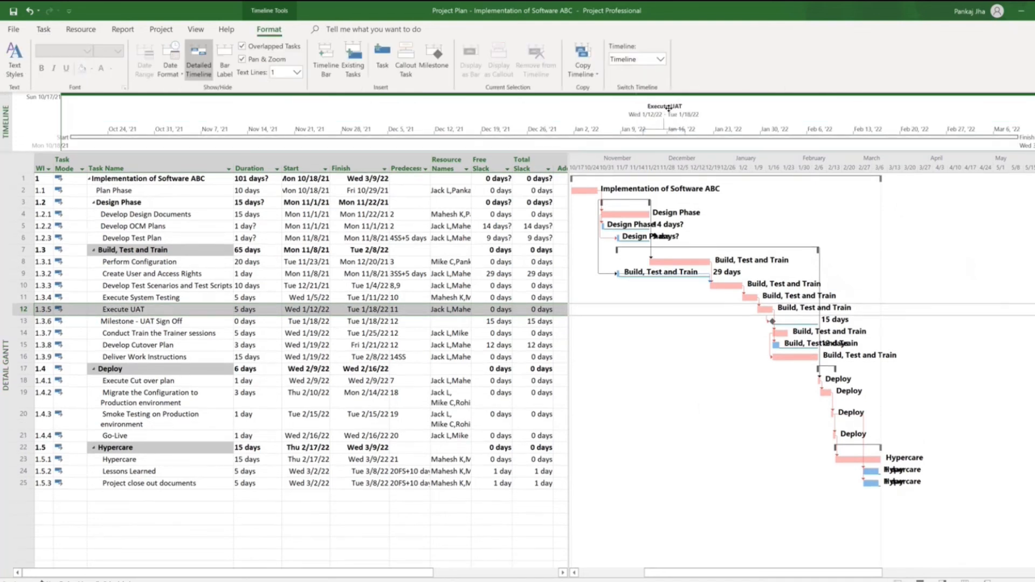
pyautogui.click(671, 104)
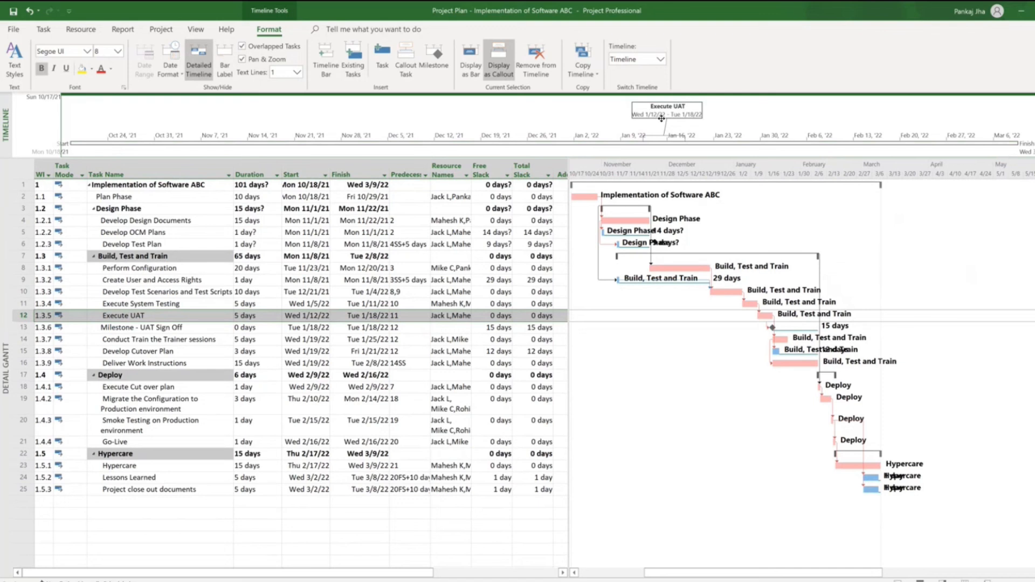
pyautogui.moveTo(569, 159); pyautogui.dragTo(568, 147)
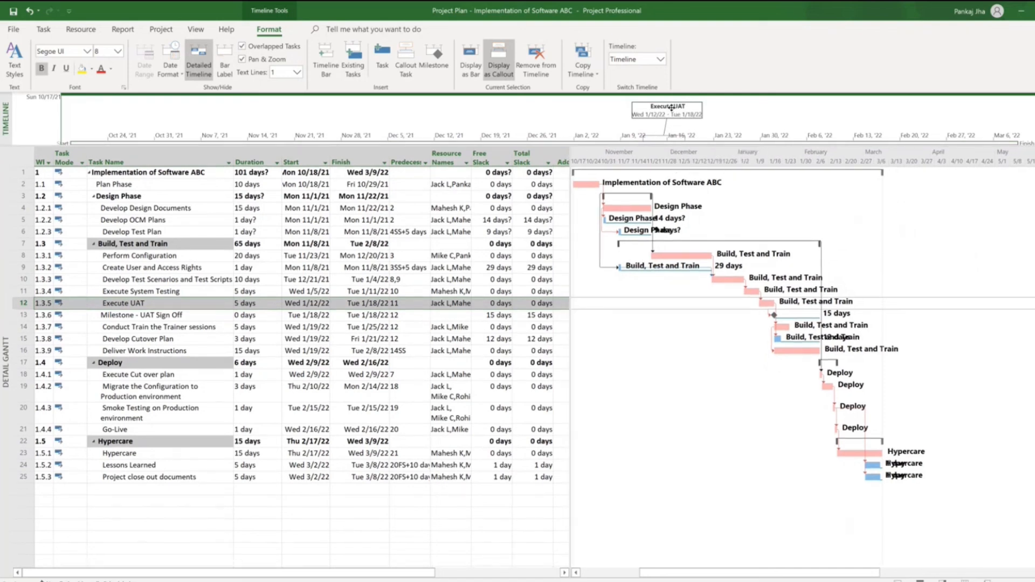
pyautogui.click(102, 70)
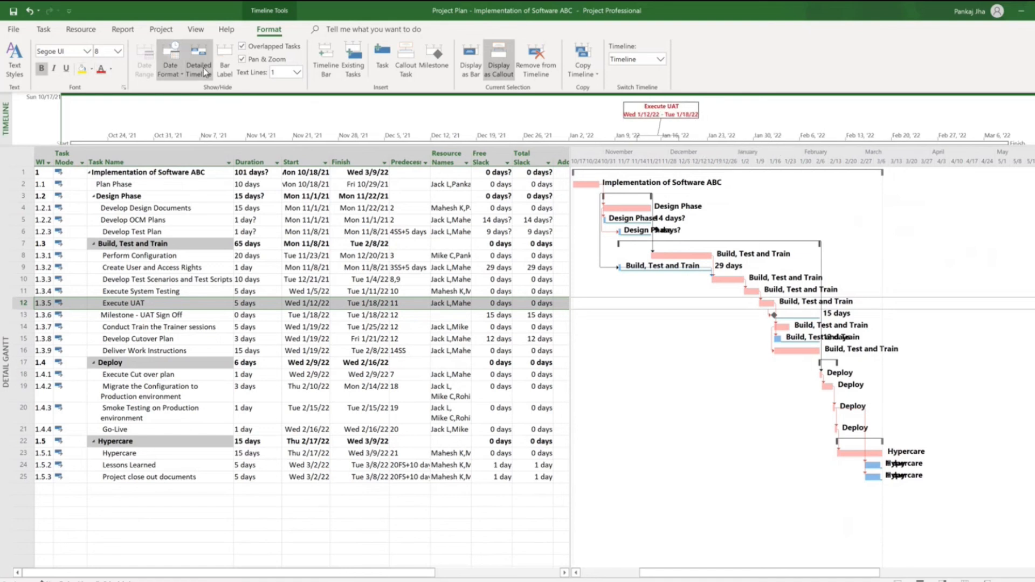
# Set the Go-Live task to display on the timeline
pyautogui.click(121, 430)
pyautogui.click(192, 527)
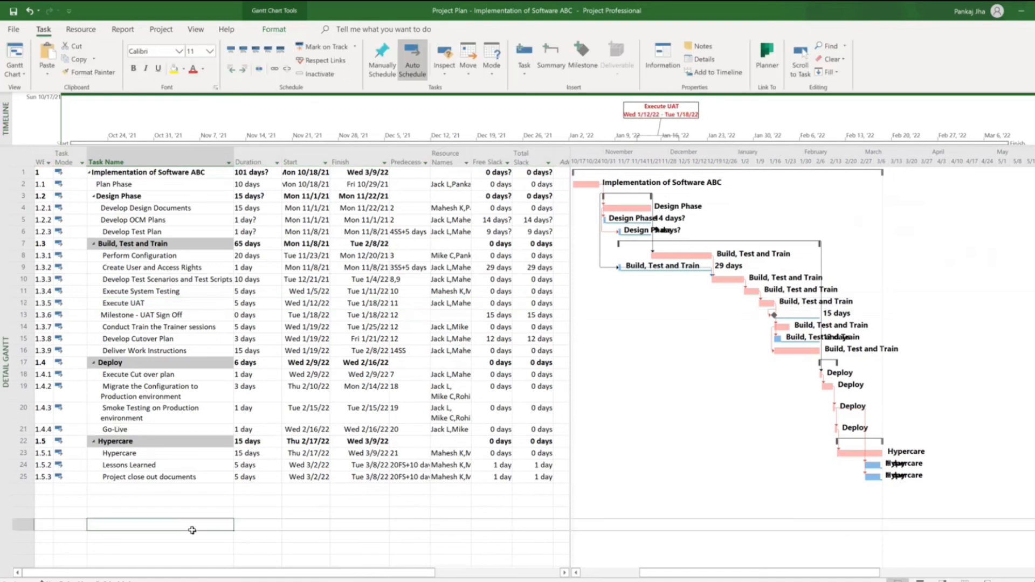
pyautogui.click(167, 430)
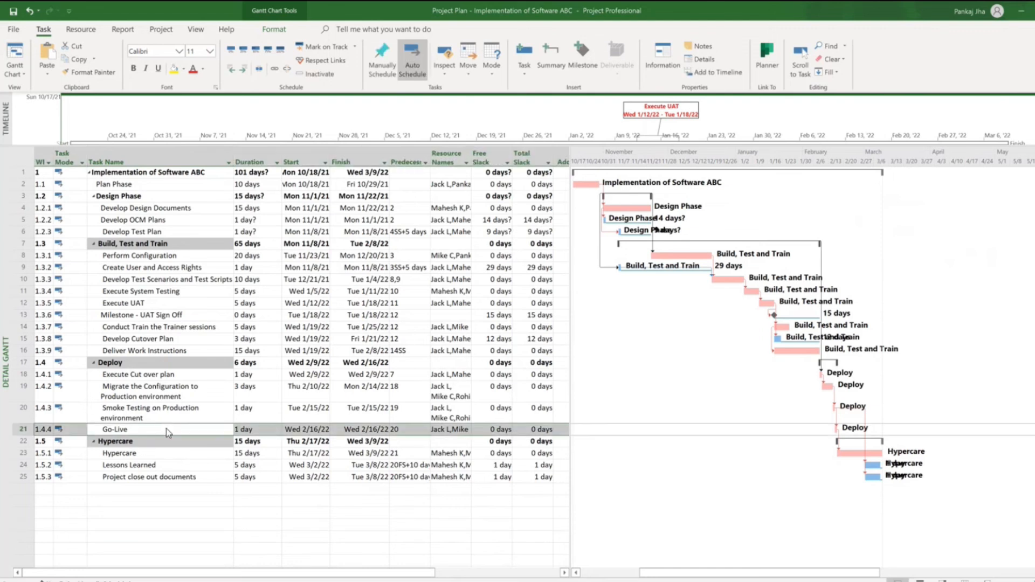
pyautogui.doubleClick(166, 430)
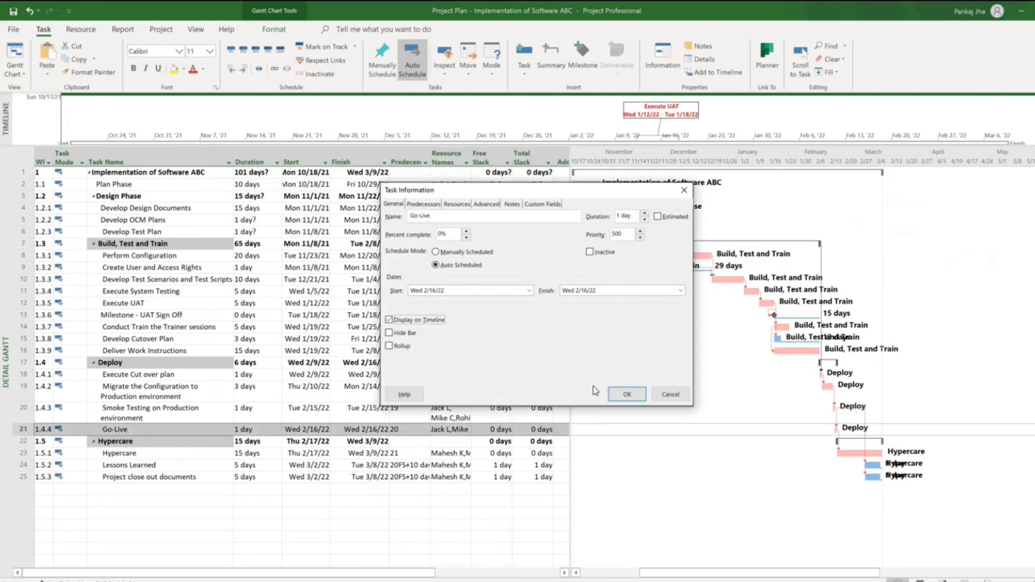
pyautogui.click(626, 395)
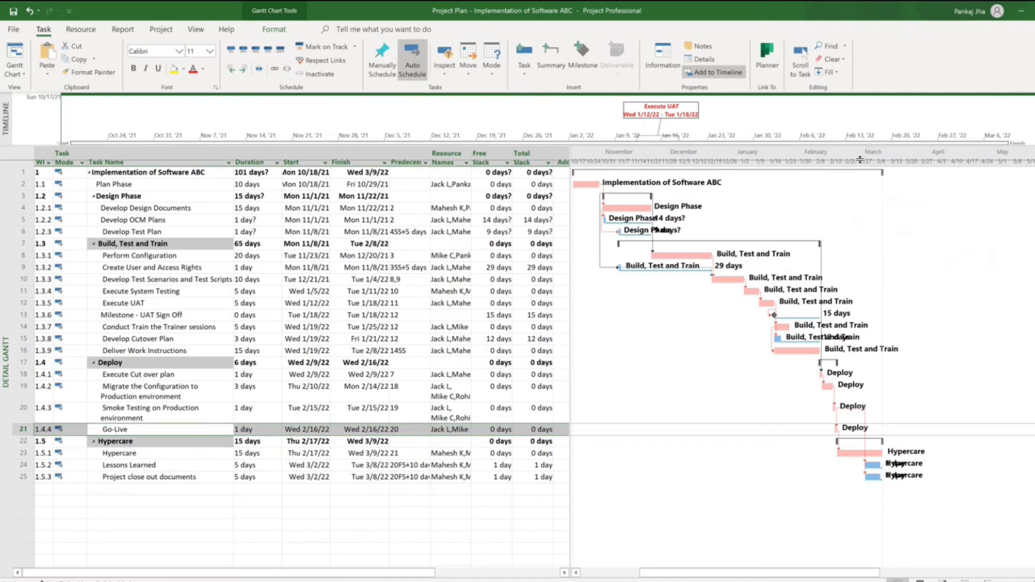
# Show Go-Live as a callout above the timeline with red text, adjusting the timeline's height to fit
pyautogui.moveTo(859, 144); pyautogui.dragTo(860, 167)
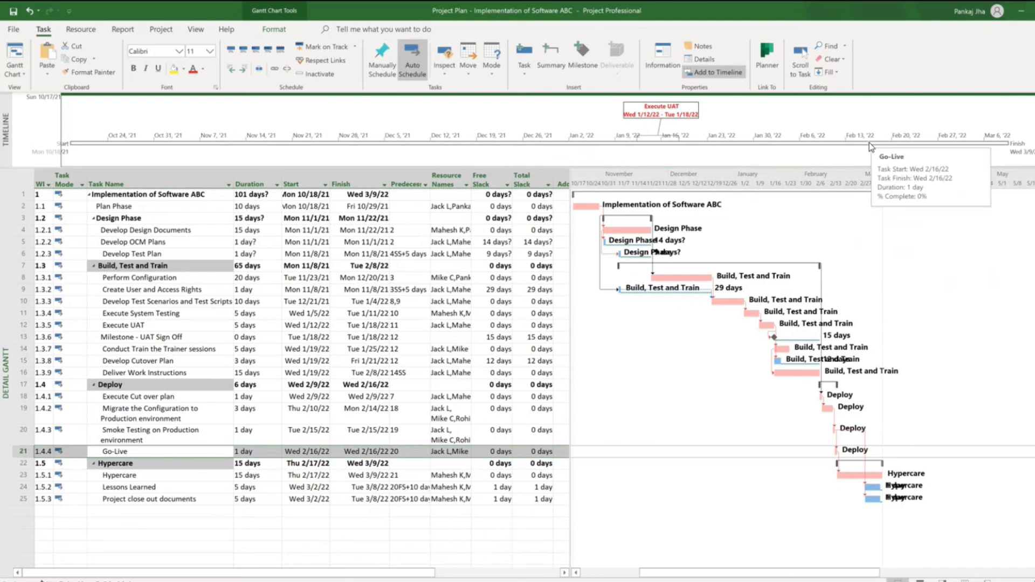
pyautogui.click(867, 127)
pyautogui.moveTo(864, 115); pyautogui.dragTo(865, 115)
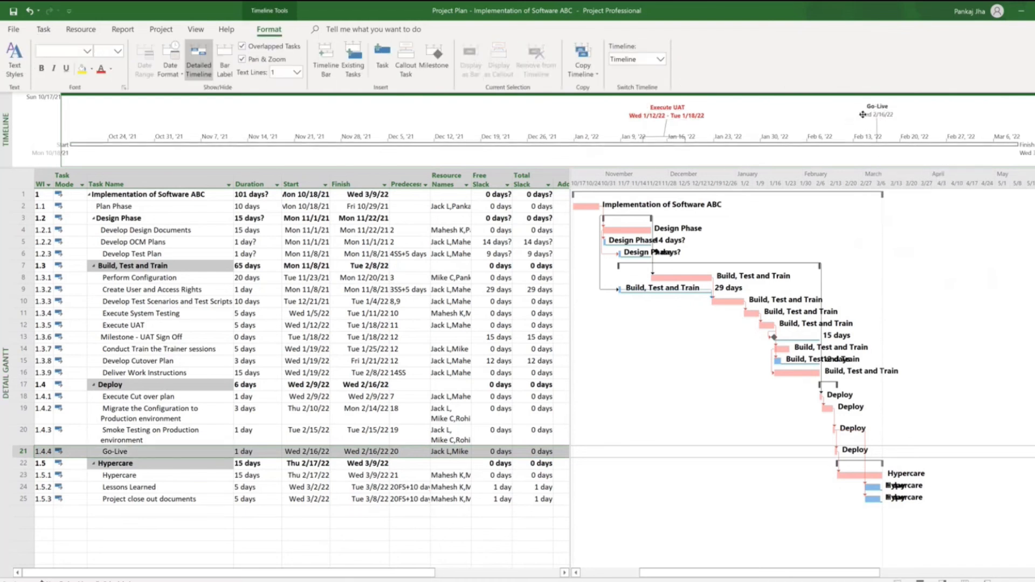
pyautogui.click(878, 111)
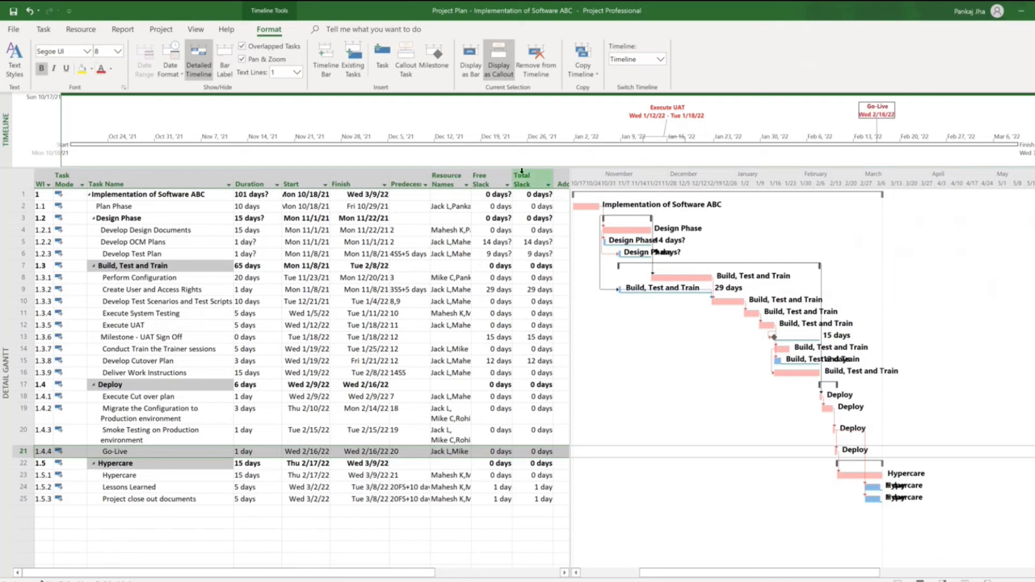
pyautogui.moveTo(517, 167); pyautogui.dragTo(517, 151)
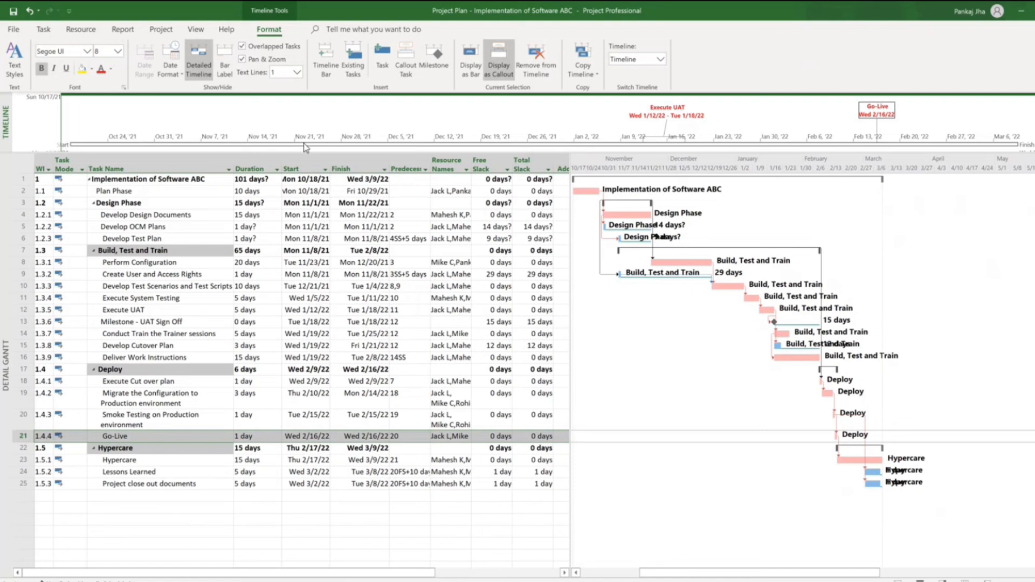
# Set the baseline for the entire project
pyautogui.click(43, 31)
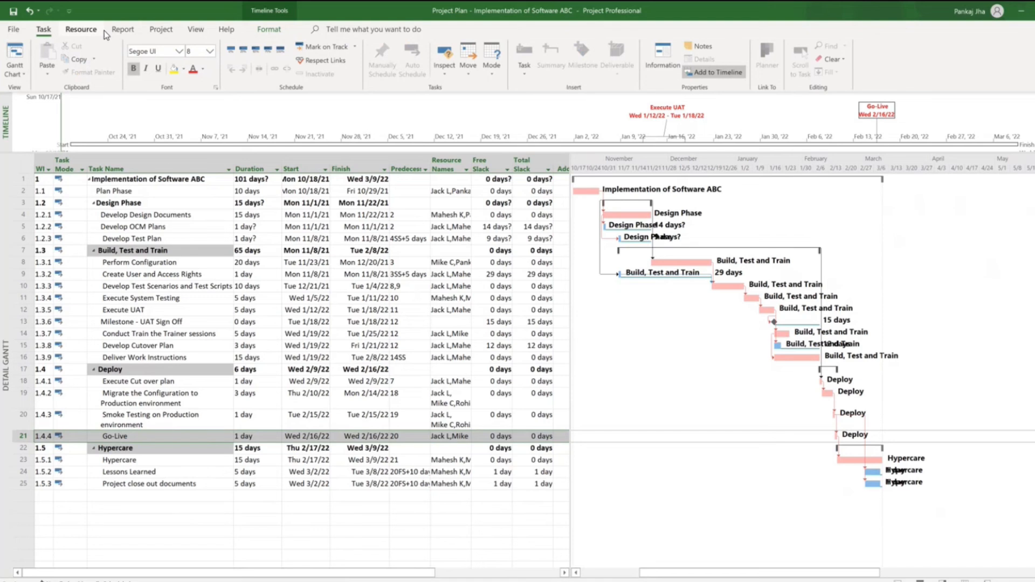
pyautogui.click(161, 30)
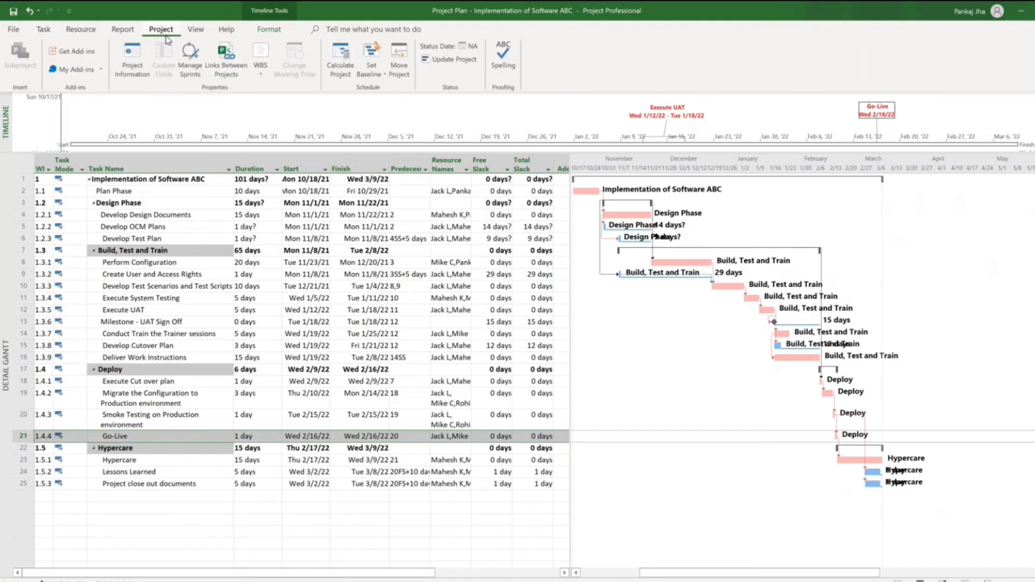
pyautogui.click(385, 79)
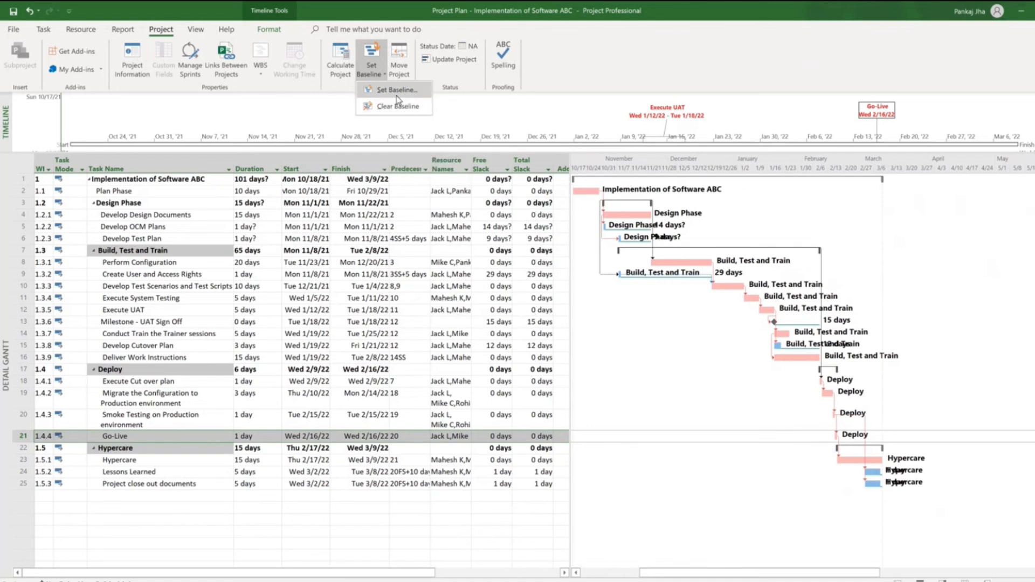
pyautogui.click(391, 90)
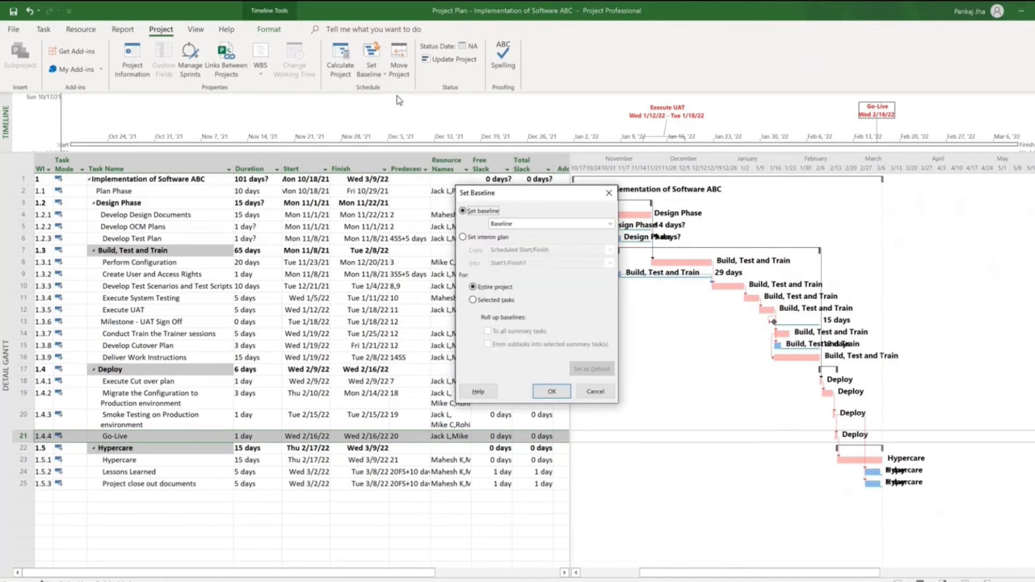
pyautogui.click(552, 392)
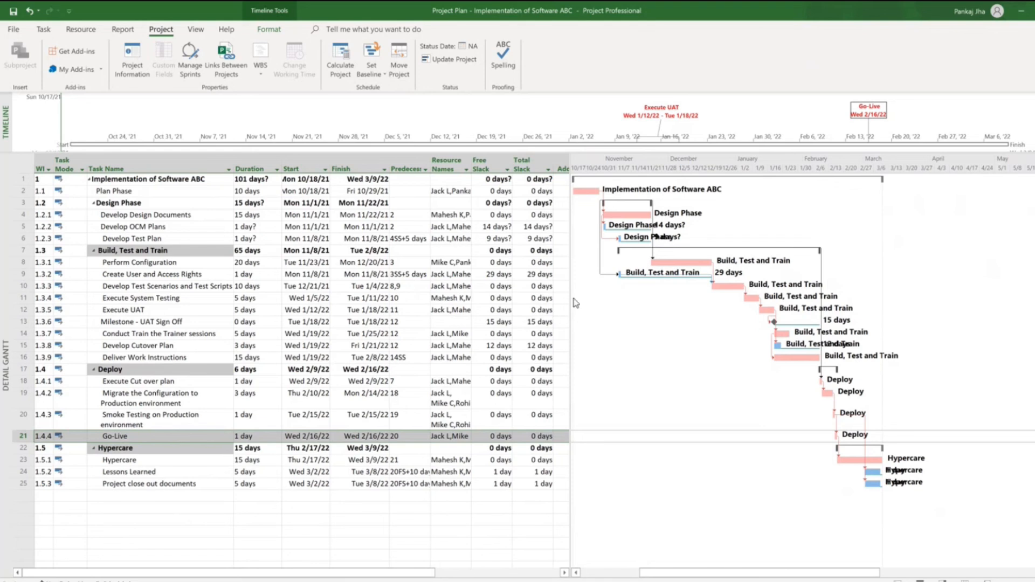
# Widen the task table and insert an Actual Start column before the Predecessors column
pyautogui.moveTo(570, 305); pyautogui.dragTo(718, 311)
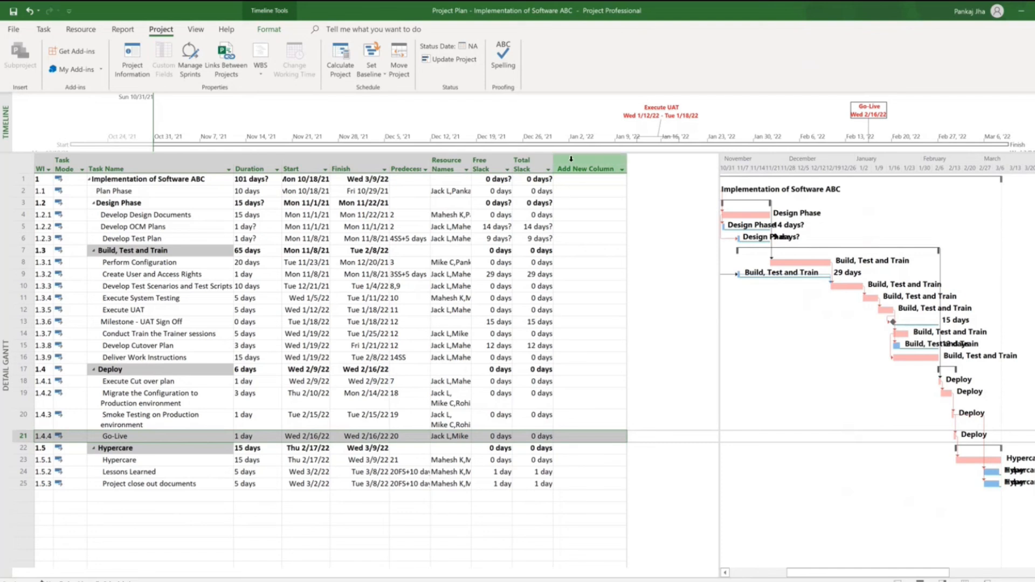
pyautogui.rightClick(404, 157)
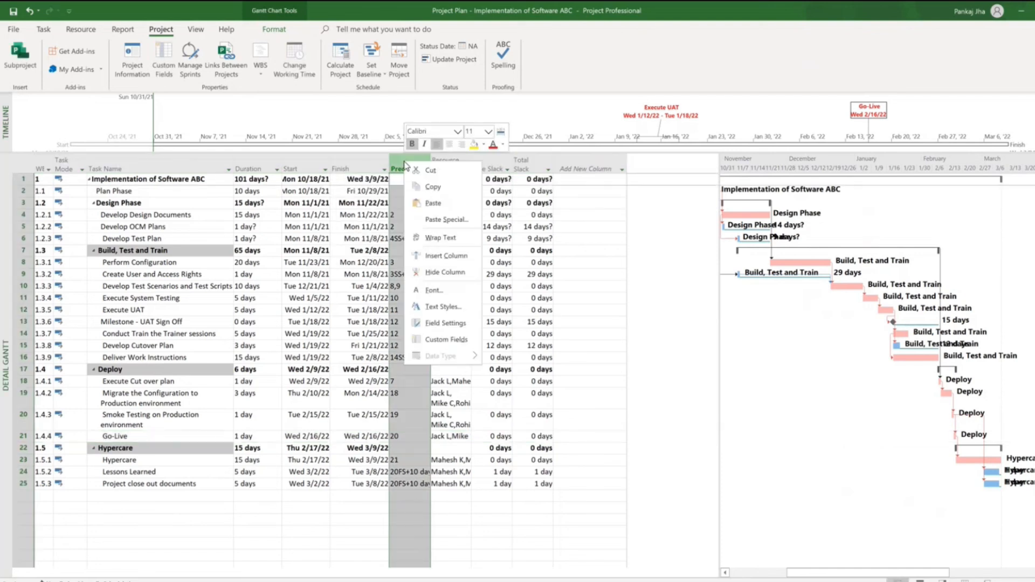
pyautogui.click(454, 257)
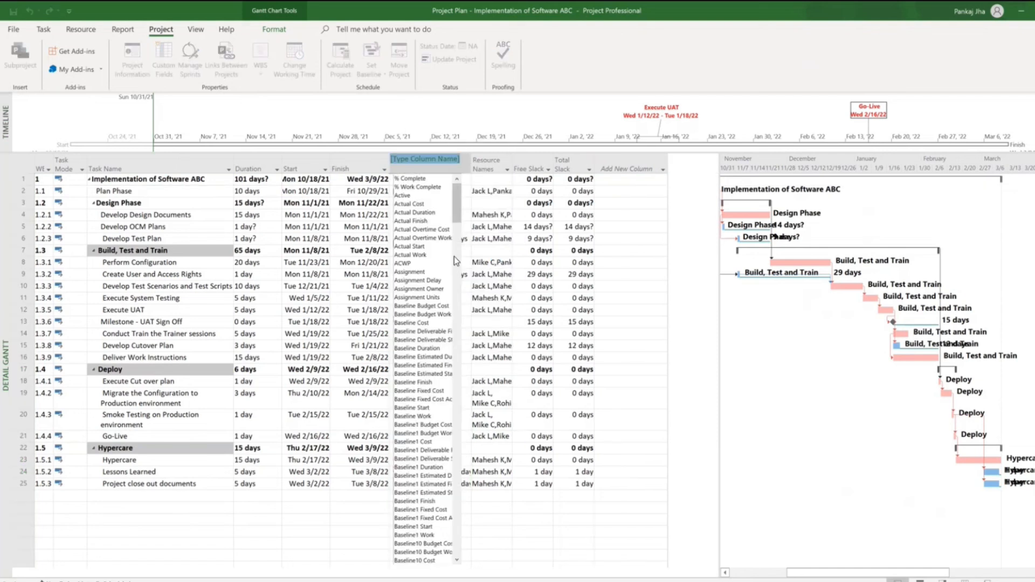
pyautogui.write('active')
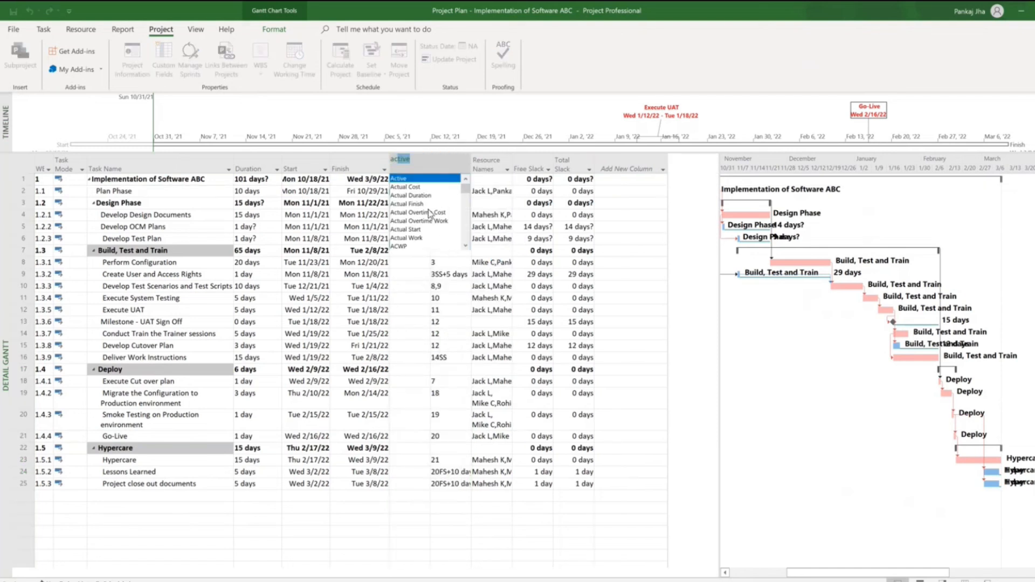
pyautogui.click(413, 229)
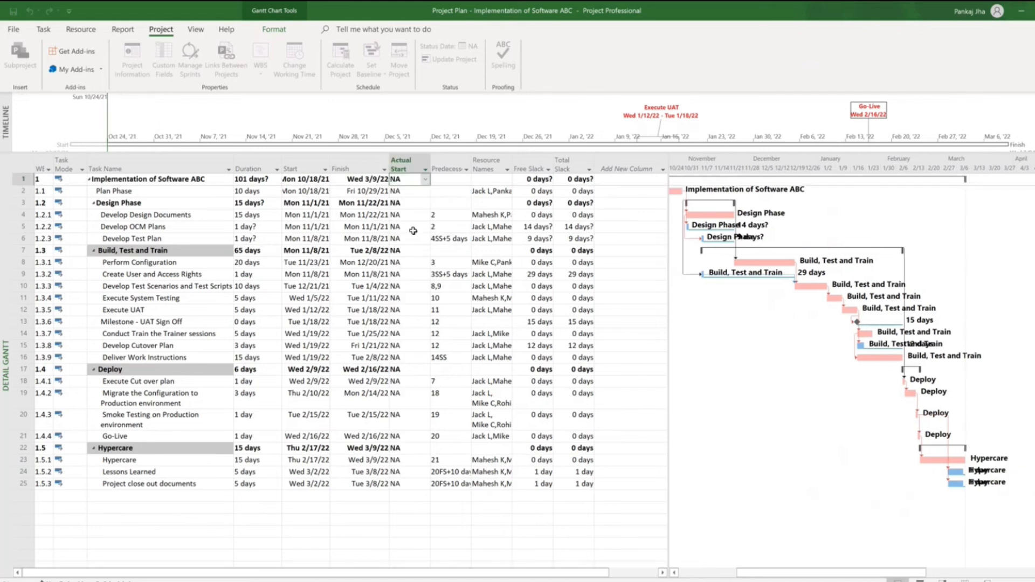
# Insert Actual Finish and % Complete columns between the Actual Start and Predecessors columns
pyautogui.rightClick(451, 169)
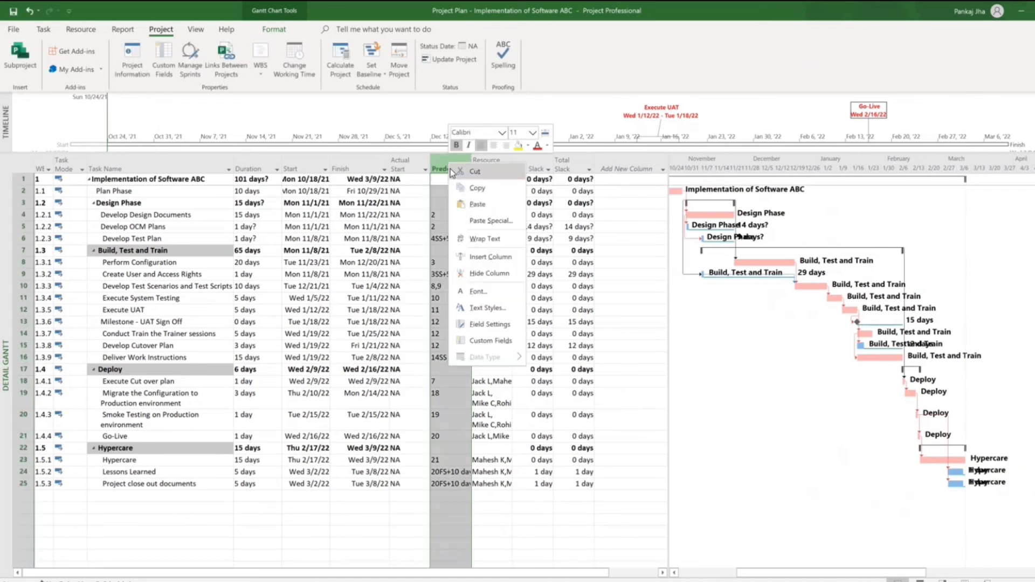
pyautogui.click(485, 257)
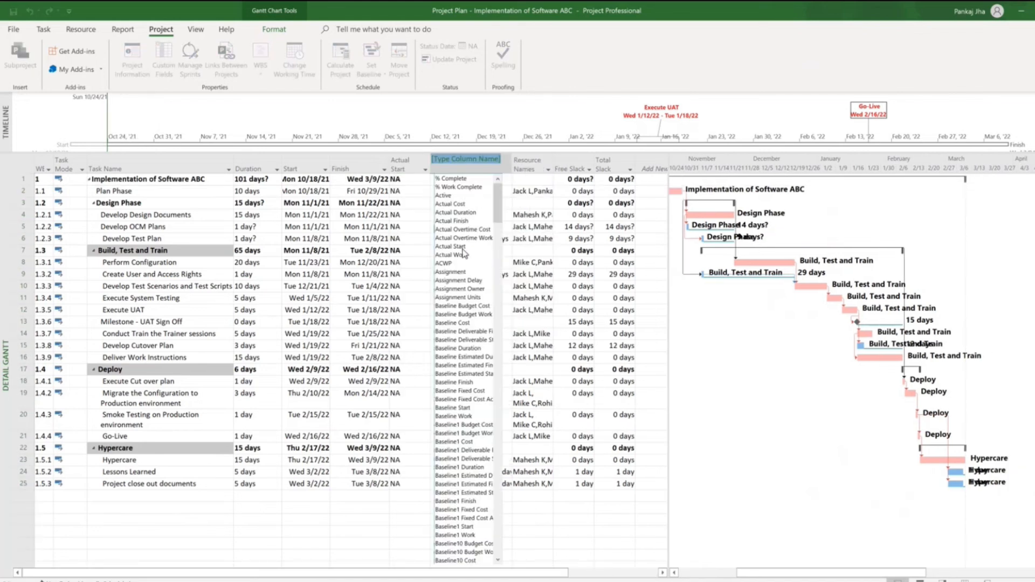
pyautogui.click(461, 222)
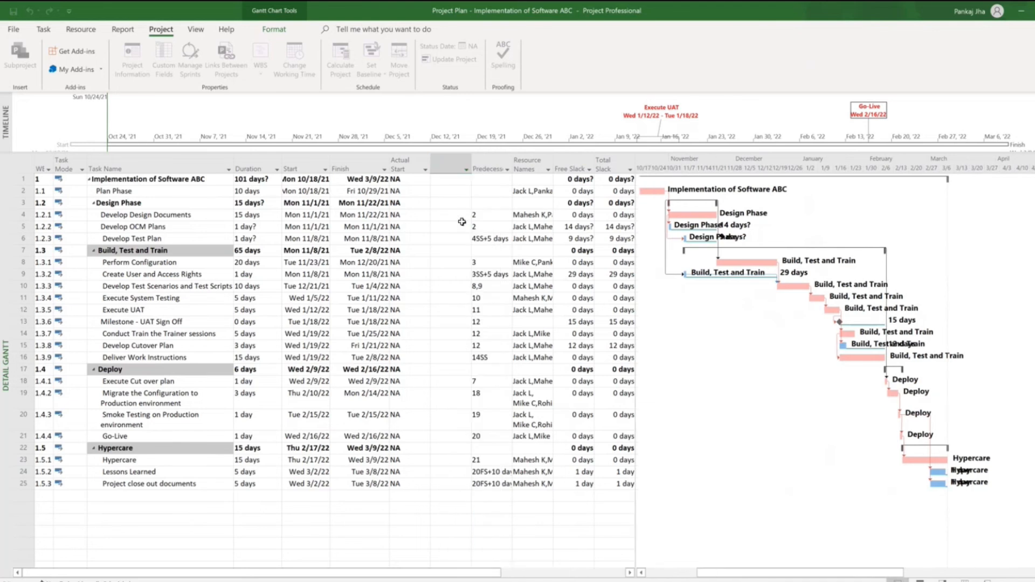
pyautogui.rightClick(488, 159)
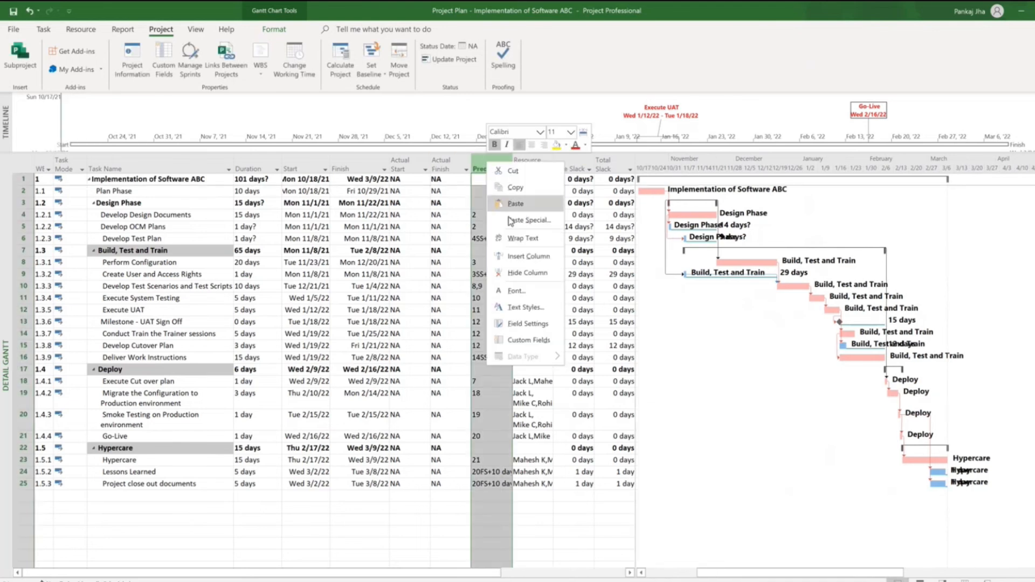
pyautogui.click(520, 262)
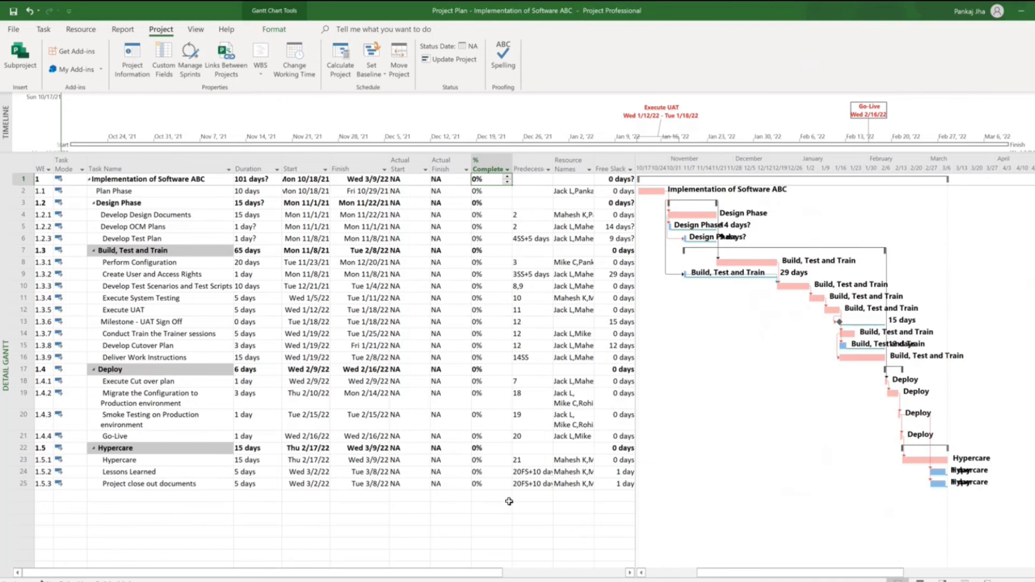
# Mark the Plan Phase task 25% complete and widen the Actual Start column to fit its dates
pyautogui.click(500, 527)
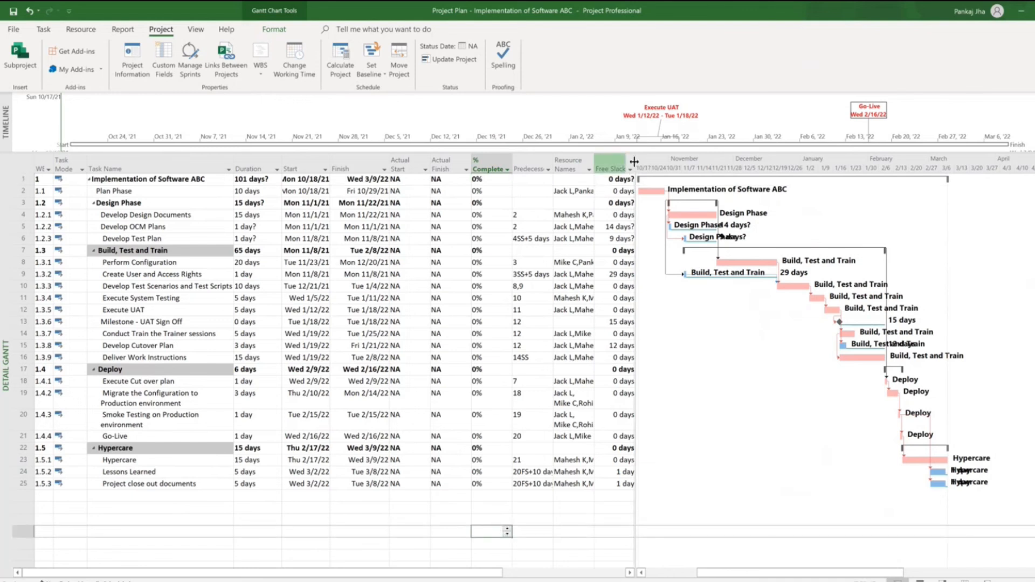
pyautogui.click(23, 191)
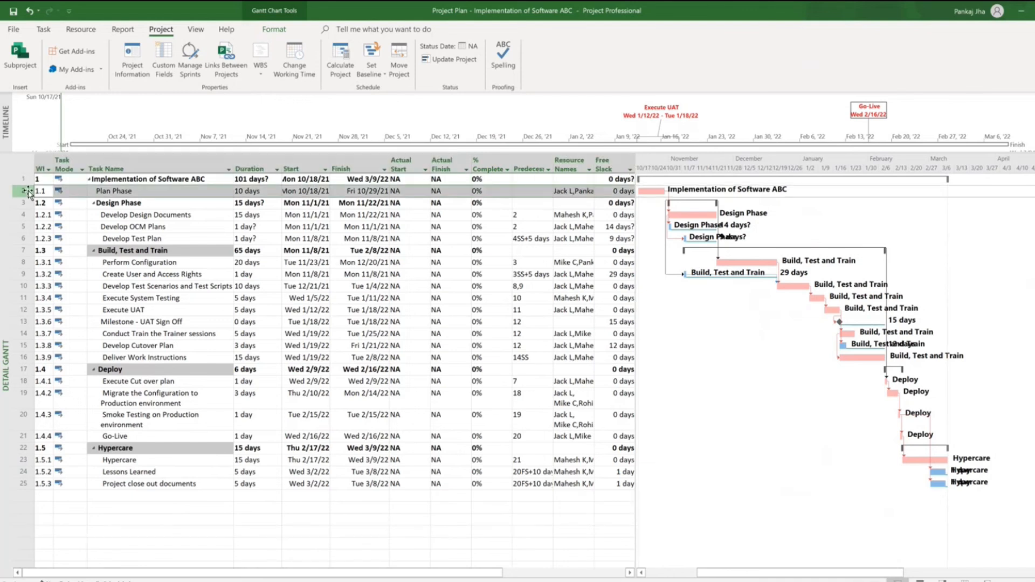
pyautogui.click(44, 30)
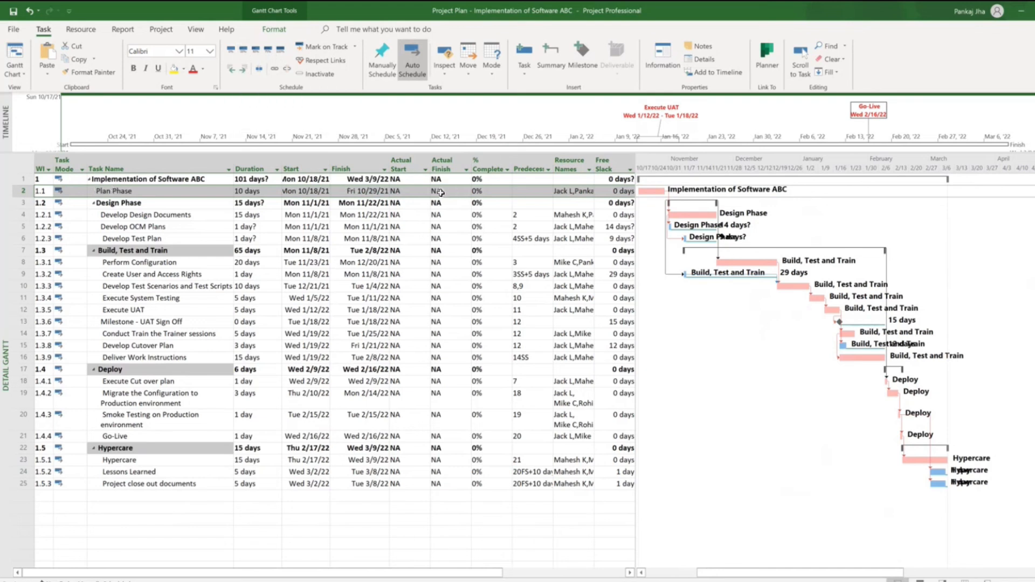
pyautogui.click(244, 54)
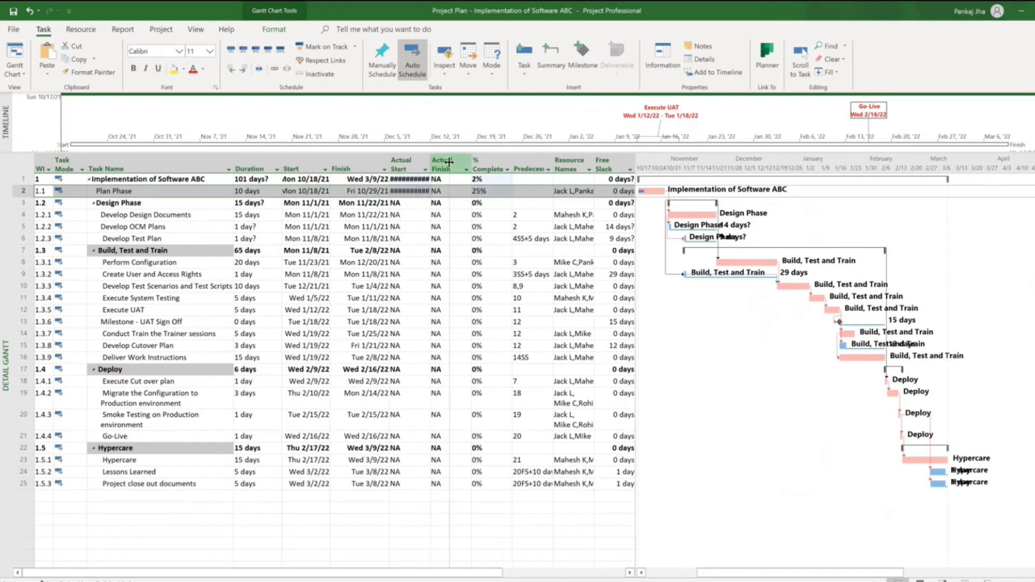
pyautogui.moveTo(430, 163); pyautogui.dragTo(449, 162)
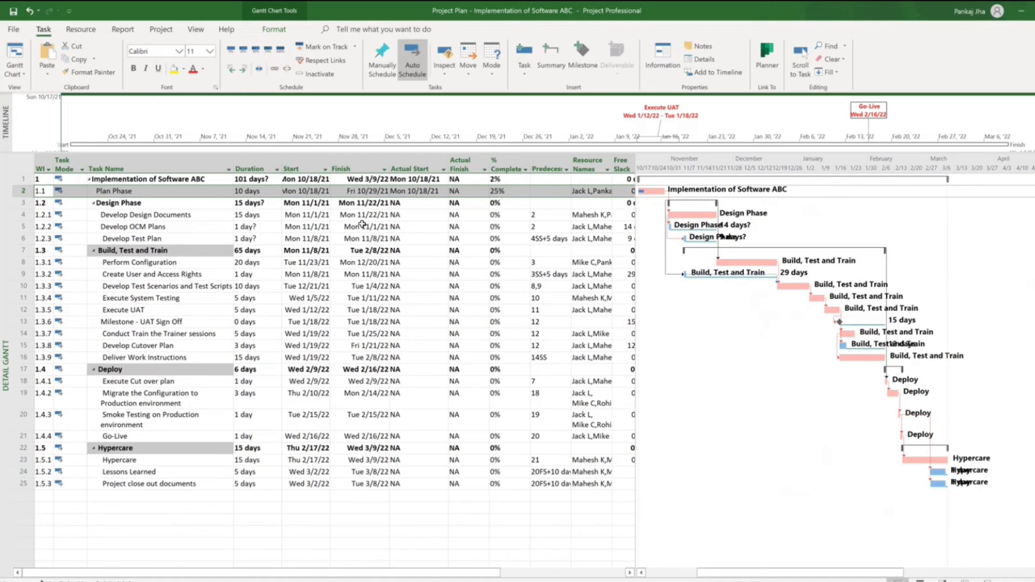
# Mark the Plan Phase task 100% complete and widen the Actual Finish column to fit its dates
pyautogui.click(38, 221)
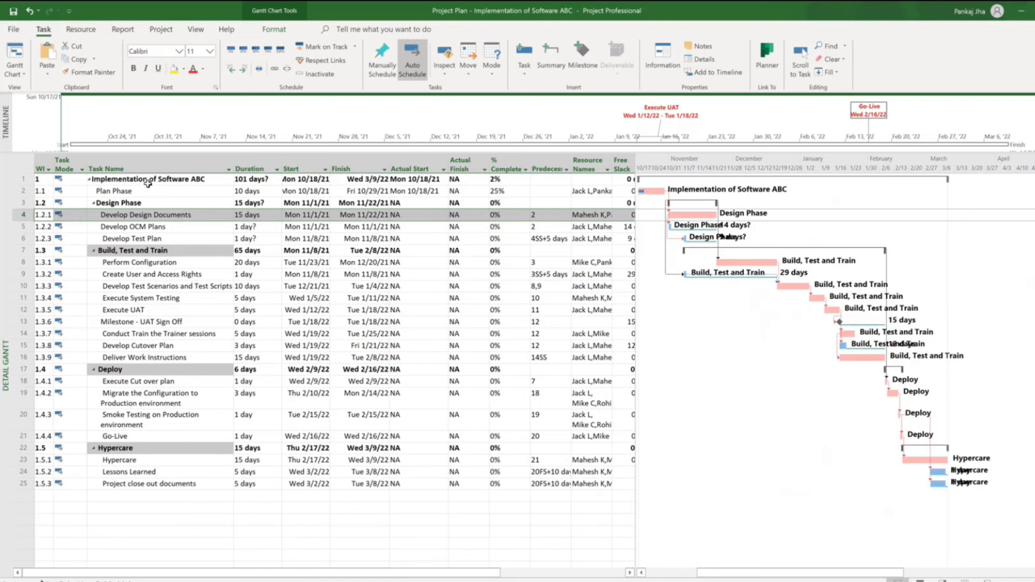
pyautogui.click(23, 191)
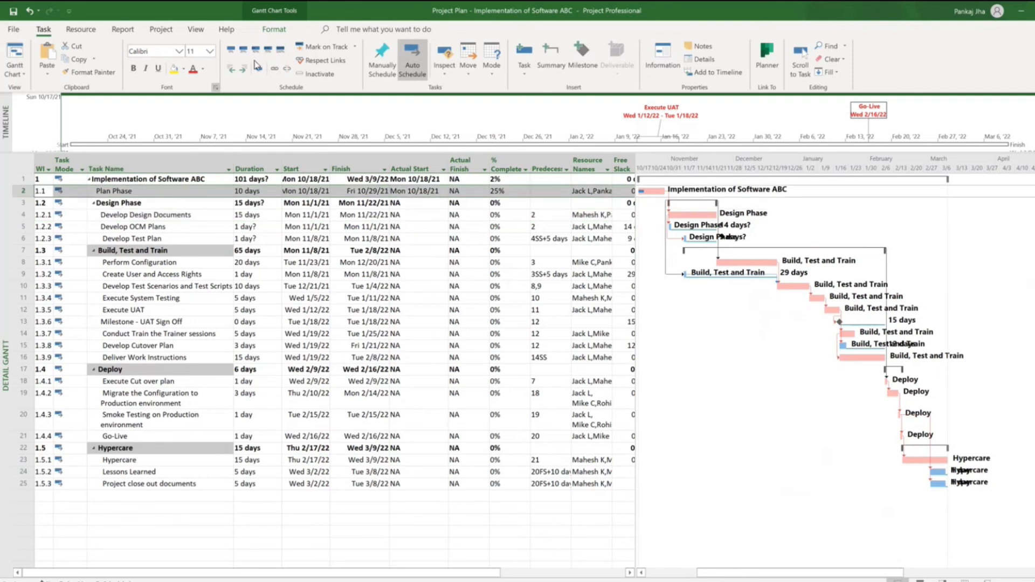
pyautogui.click(280, 50)
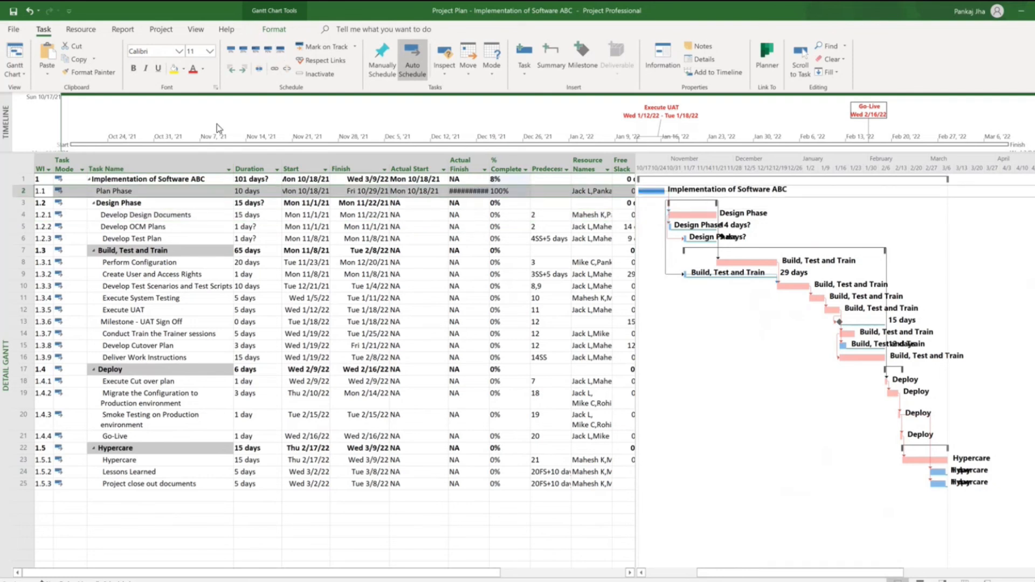
pyautogui.moveTo(489, 164); pyautogui.dragTo(507, 164)
# Mark Develop Design Documents 50% complete and Develop OCM Plans 25% complete
pyautogui.click(23, 214)
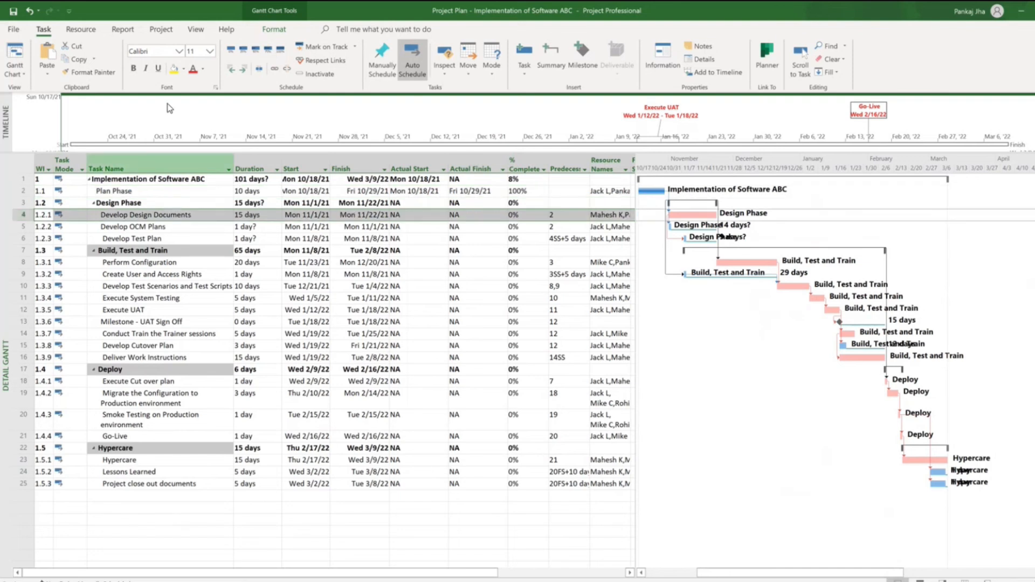
pyautogui.click(255, 51)
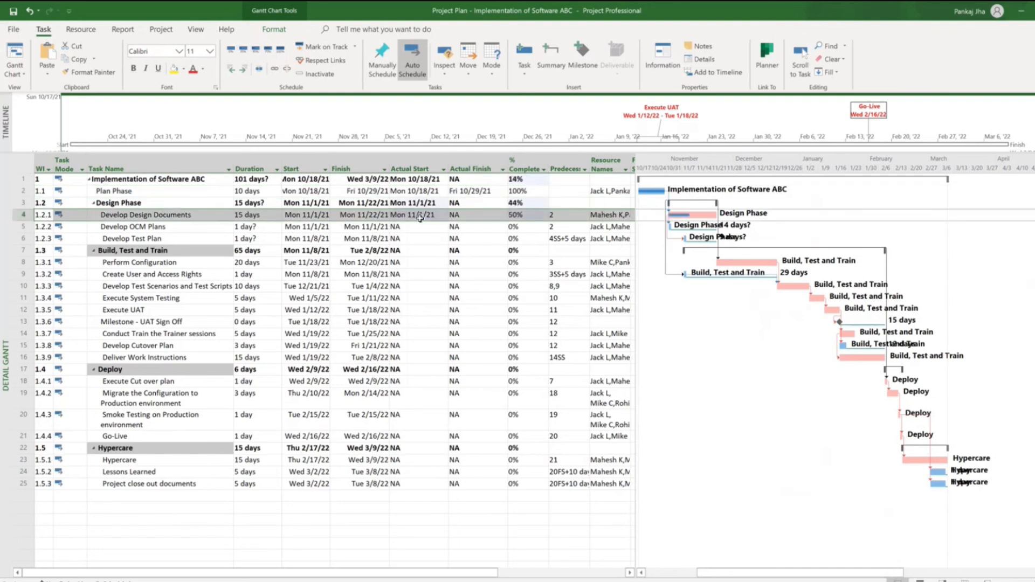
pyautogui.click(534, 227)
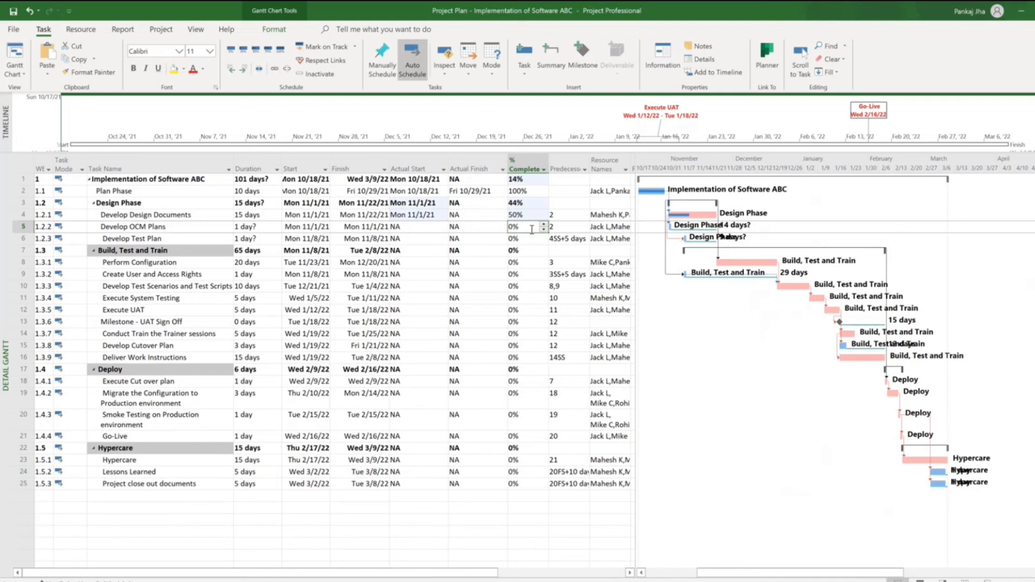
pyautogui.click(246, 53)
pyautogui.click(502, 275)
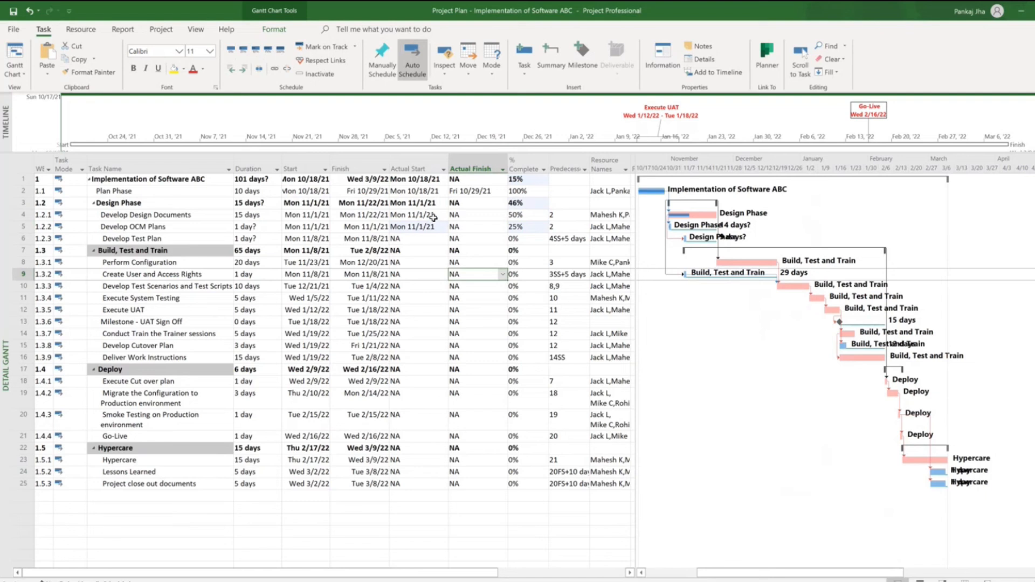
# Set the Actual Start of the Develop Test Plan task to Wed 11/17/21
pyautogui.click(432, 239)
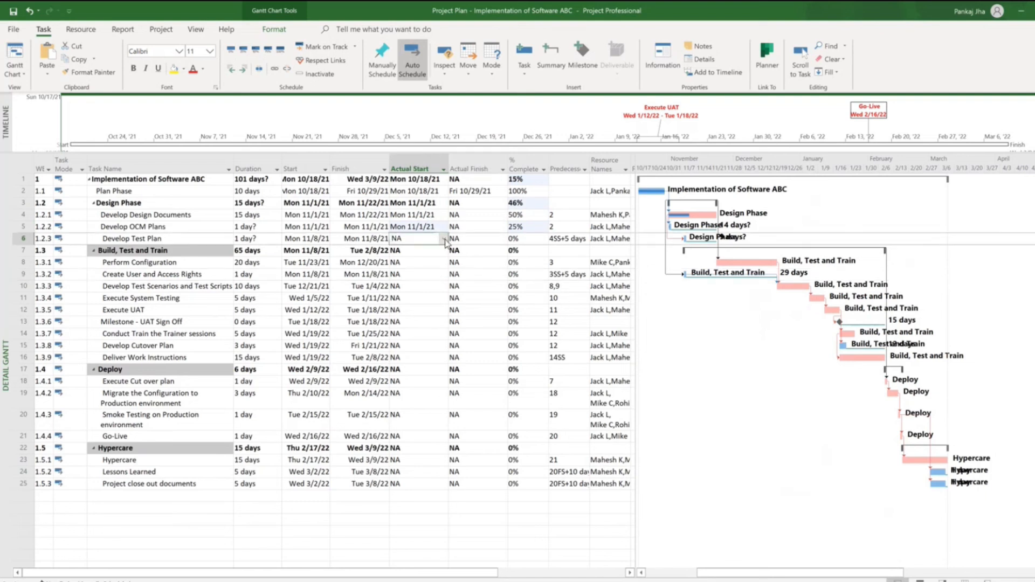
pyautogui.click(445, 240)
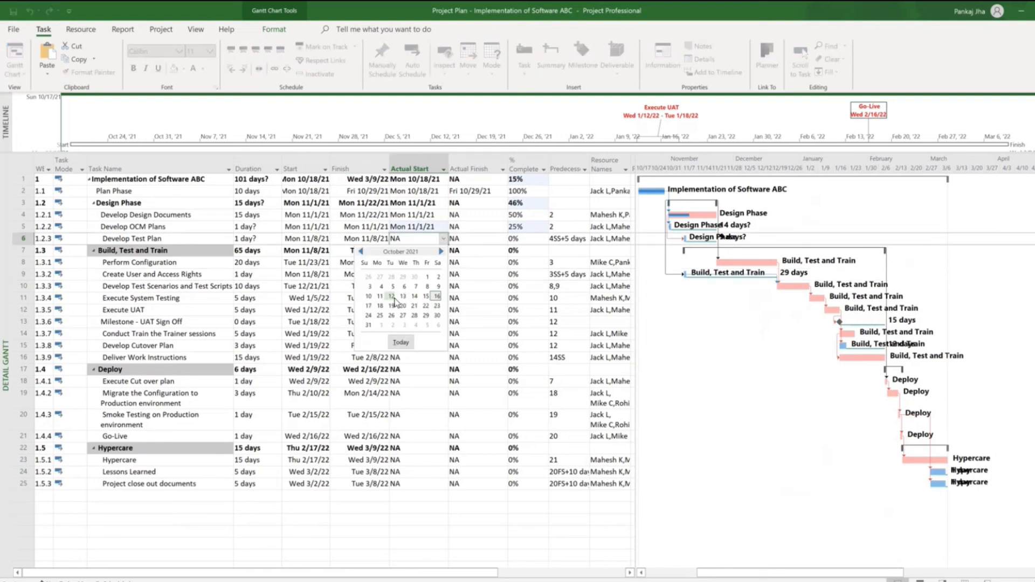
pyautogui.click(441, 251)
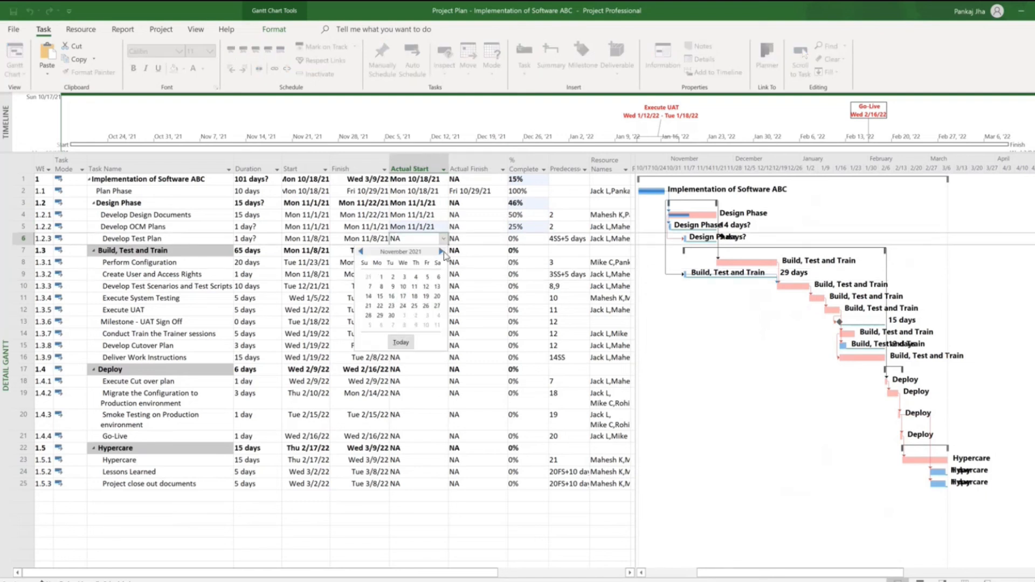
pyautogui.click(403, 297)
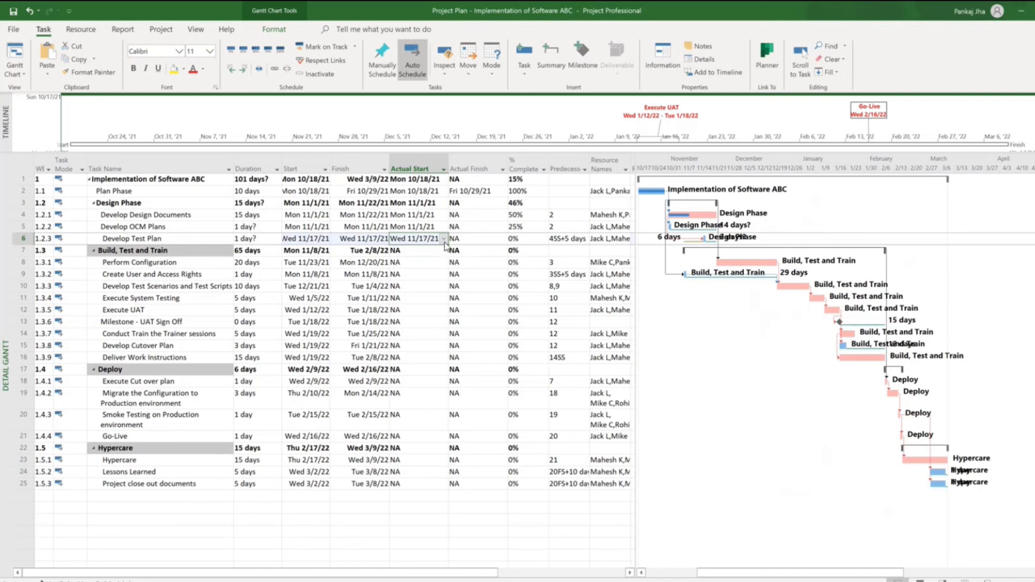
# Insert a Baseline Start column before the Start column
pyautogui.click(295, 161)
pyautogui.rightClick(296, 163)
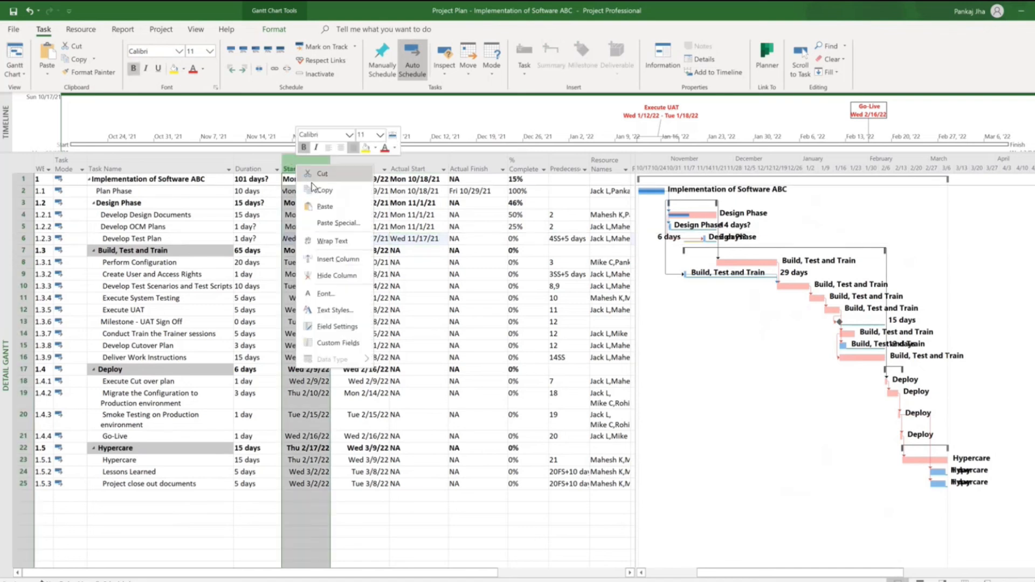
pyautogui.click(331, 260)
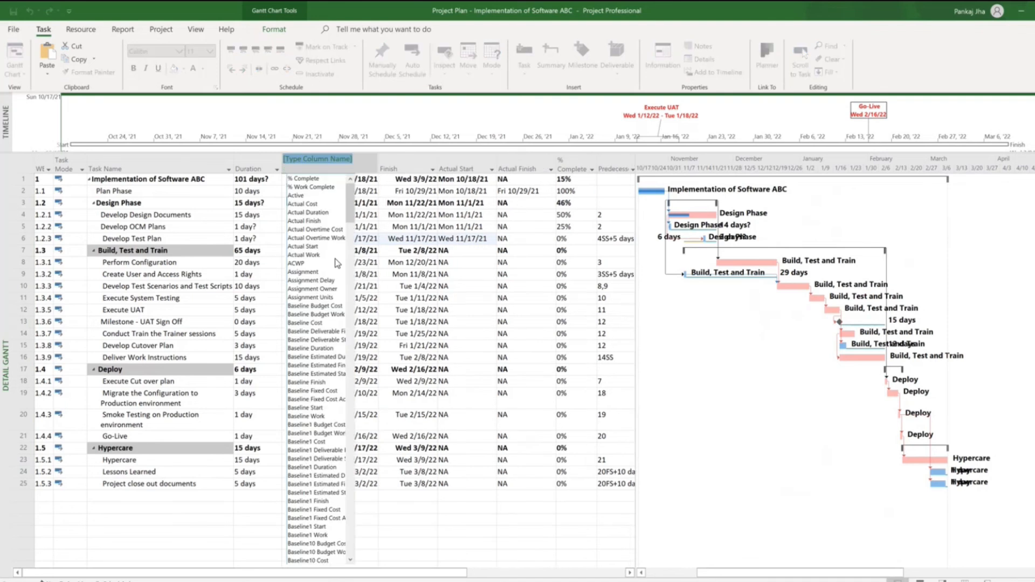
pyautogui.write('Baseline Budget Cost')
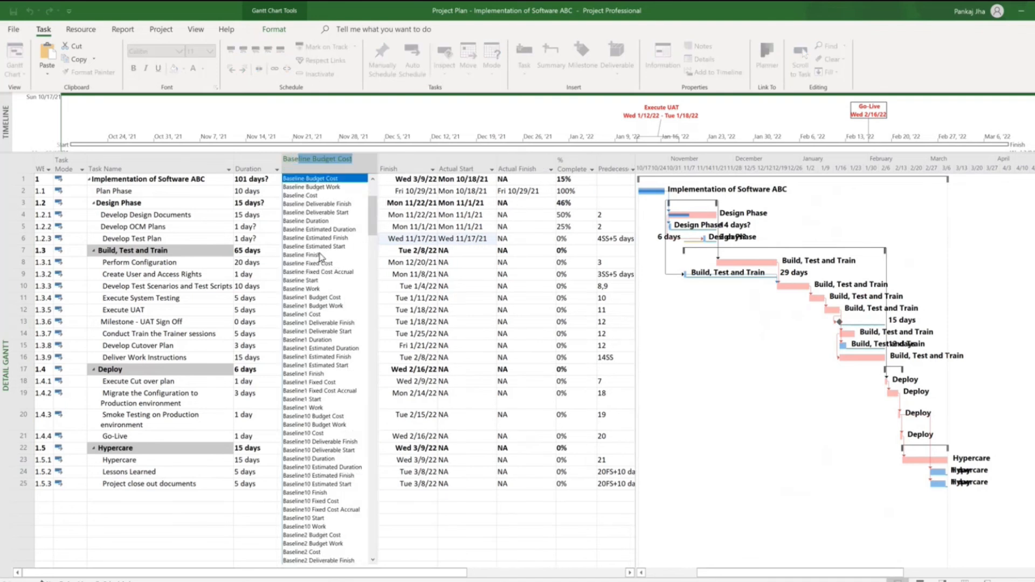
pyautogui.moveTo(374, 210); pyautogui.dragTo(375, 201)
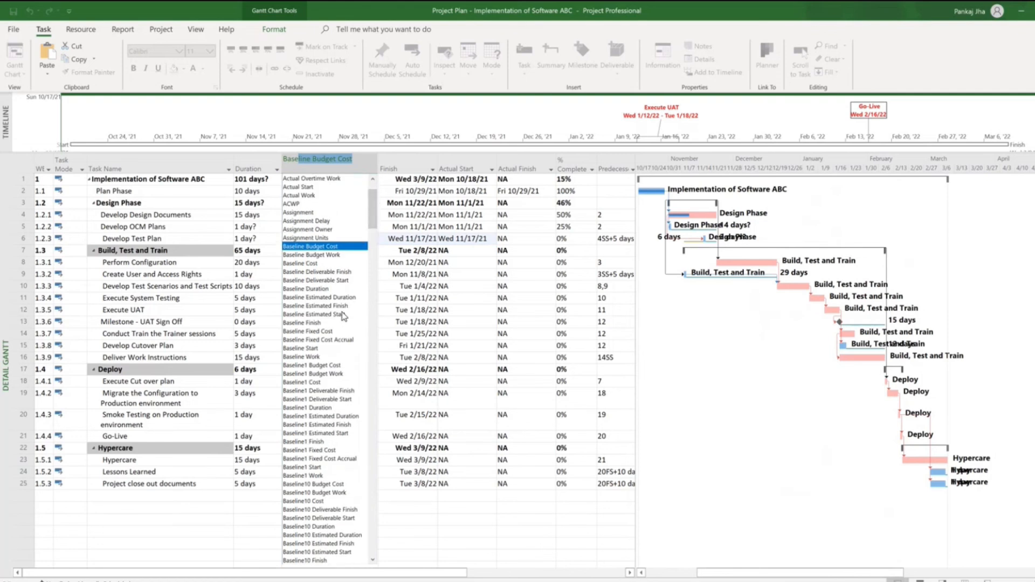
pyautogui.click(325, 348)
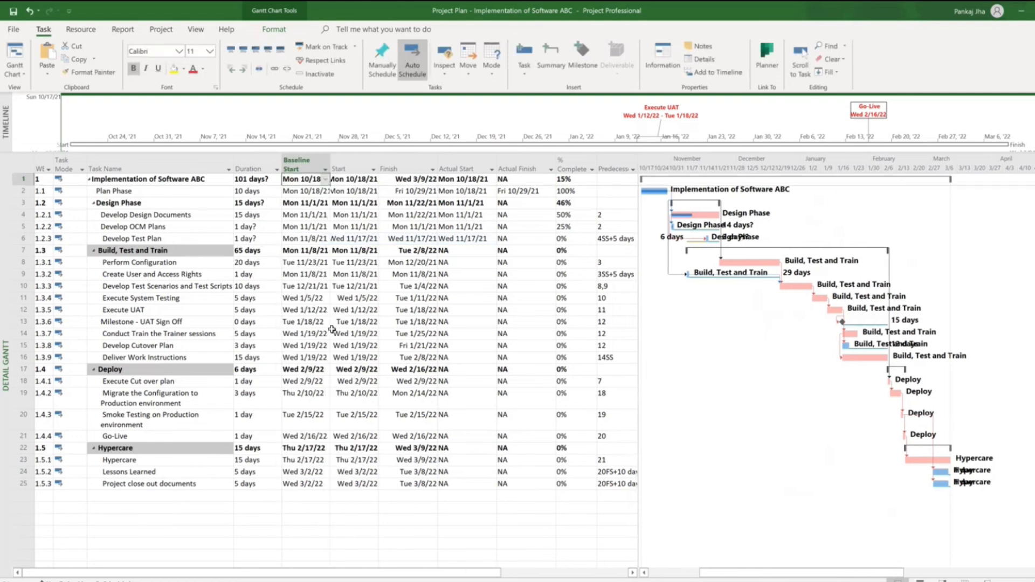
# Insert a Baseline Finish column between the Baseline Start and Start columns
pyautogui.rightClick(353, 160)
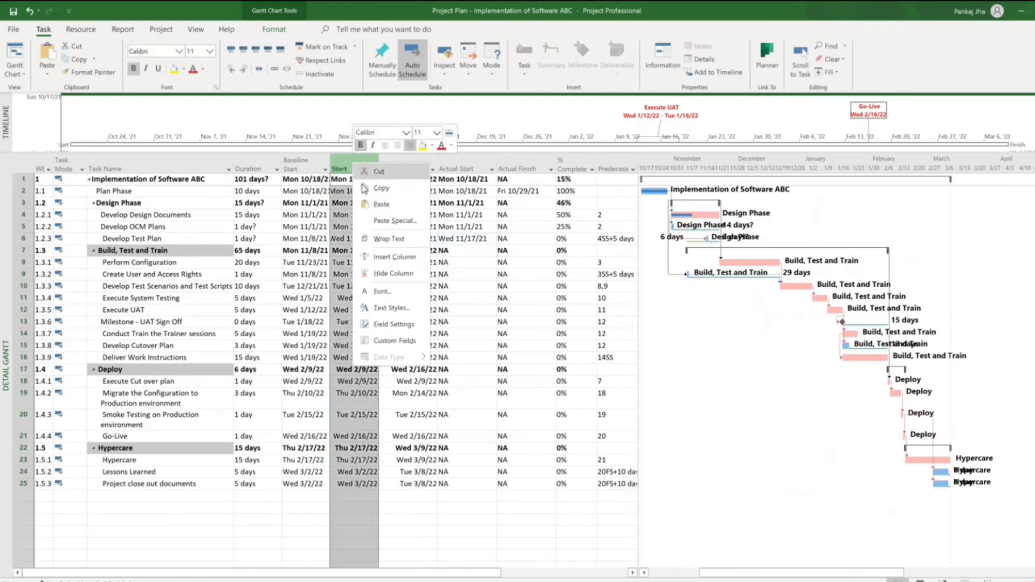
pyautogui.click(401, 263)
pyautogui.write('Baseline Budget Cost')
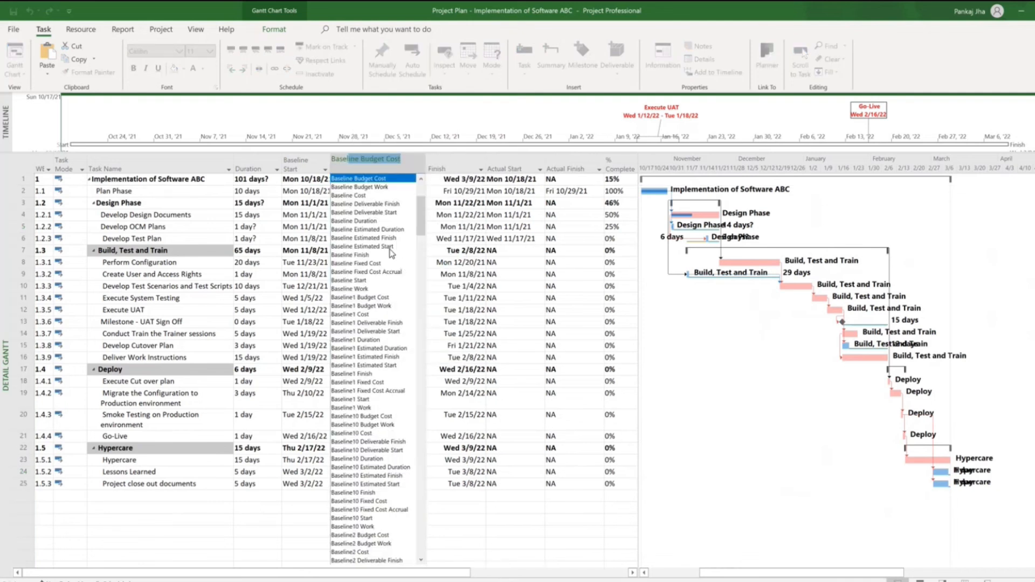
pyautogui.click(360, 255)
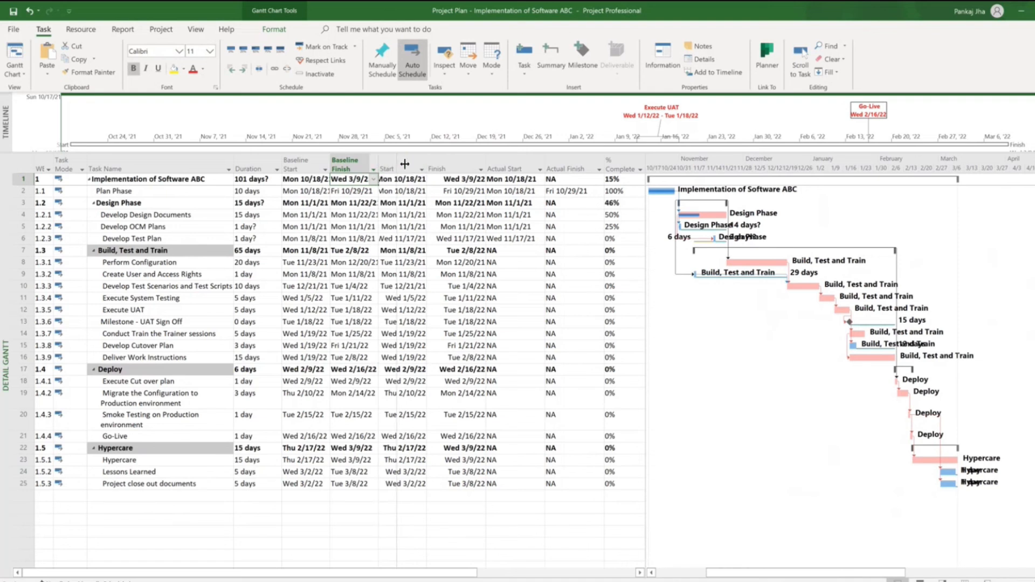
# Widen the Baseline Finish and Baseline Start columns, and extend the task table to show the % Complete column
pyautogui.moveTo(379, 162); pyautogui.dragTo(404, 162)
pyautogui.moveTo(330, 164); pyautogui.dragTo(349, 164)
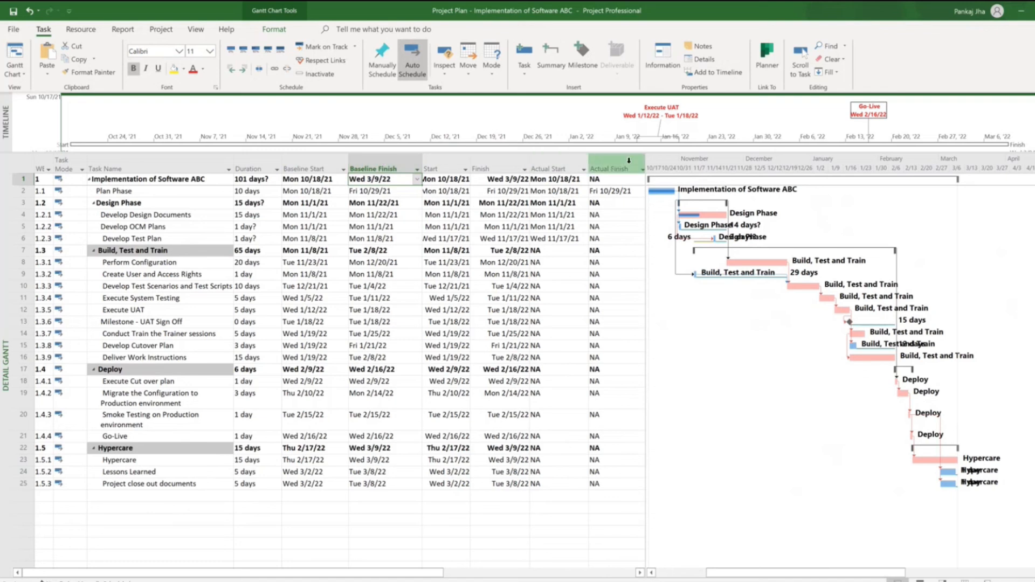
pyautogui.moveTo(645, 160); pyautogui.dragTo(683, 160)
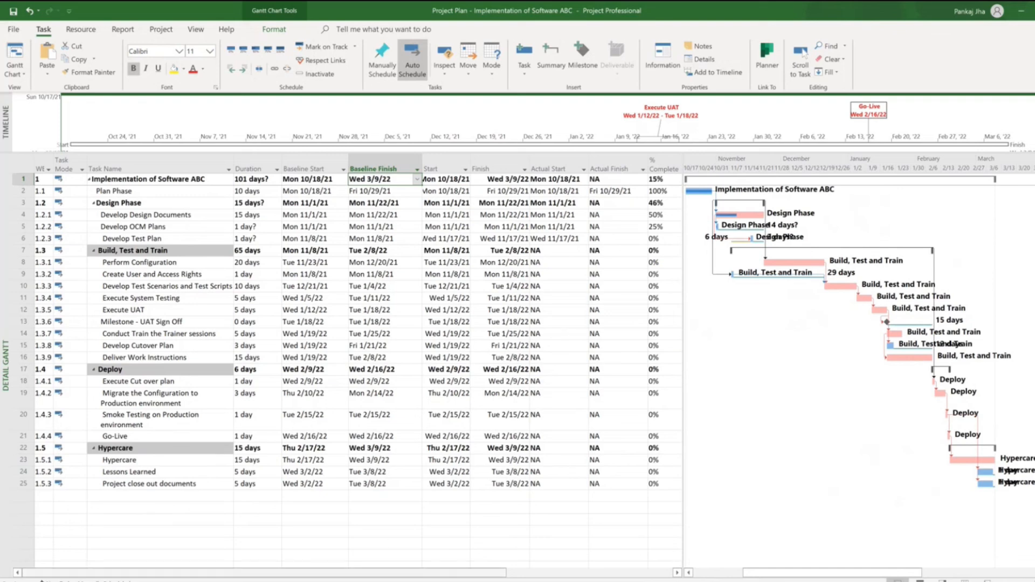
# Switch to the PowerPoint presentation and color the agenda items from Entering Task Information through Tracking Project Progress green on slide 22
pyautogui.hotkey('alt', 'Tab')
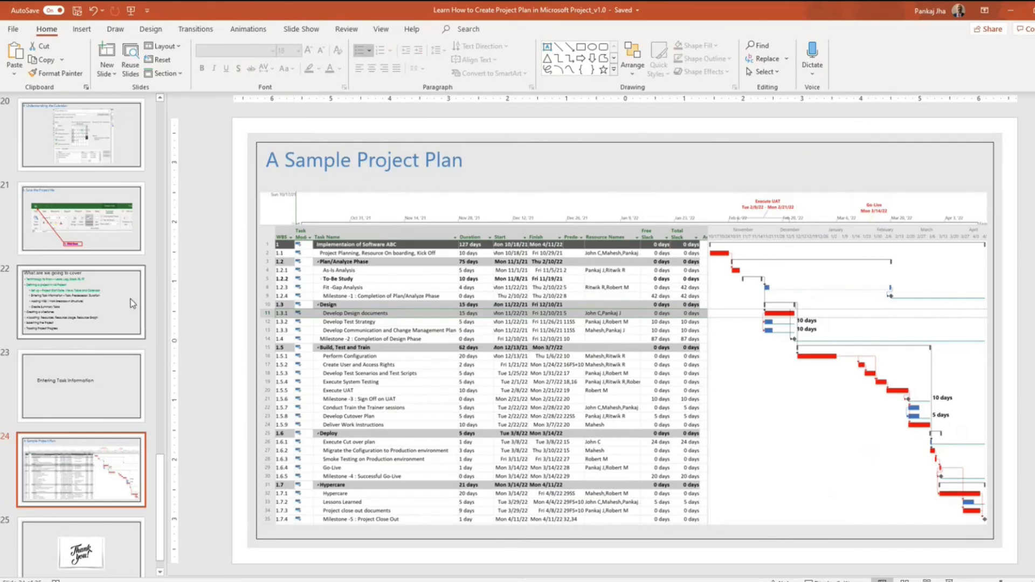
pyautogui.scroll(2, 133, 283)
pyautogui.scroll(-2, 134, 280)
pyautogui.click(97, 340)
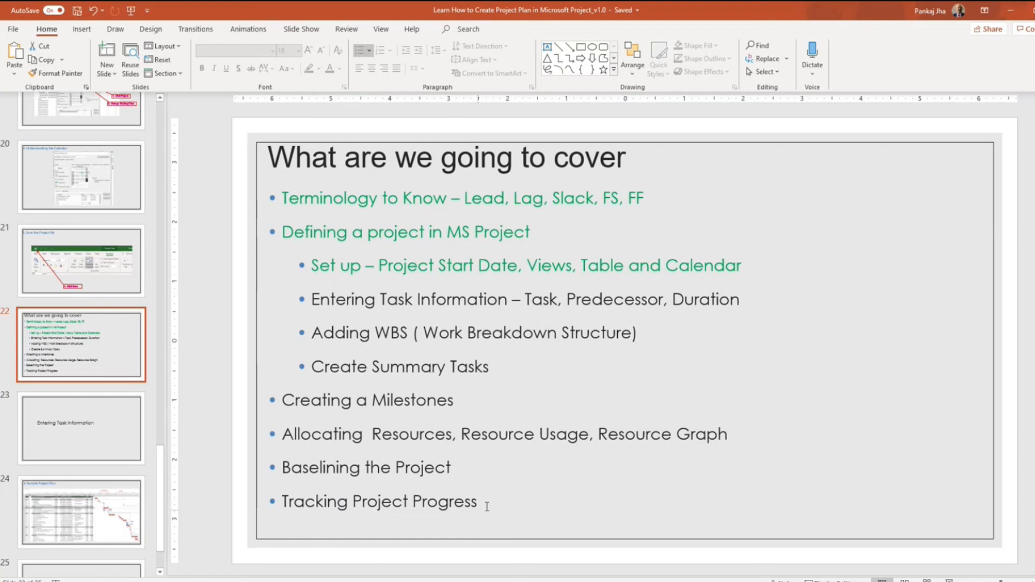
pyautogui.moveTo(487, 507); pyautogui.dragTo(310, 300)
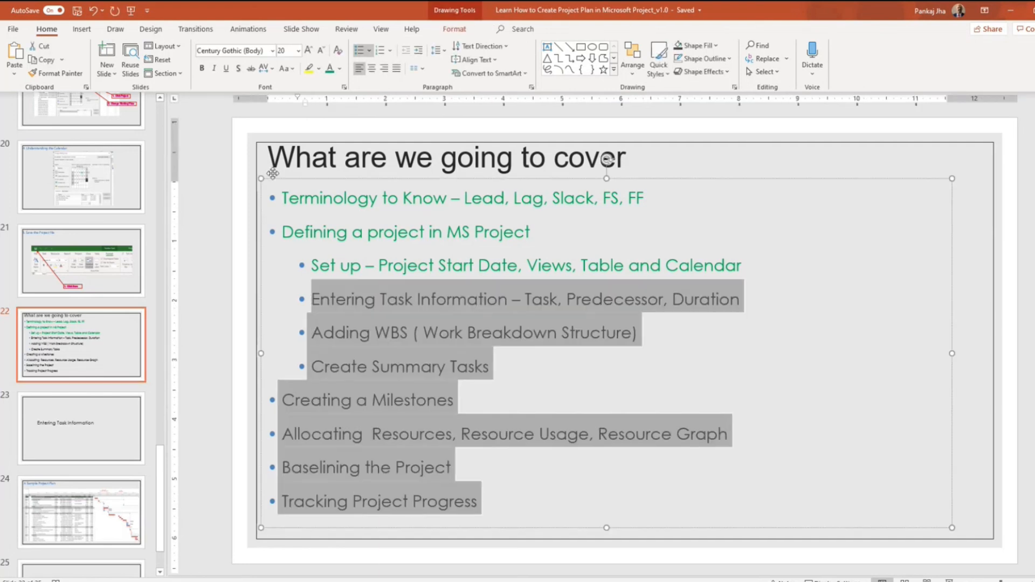
pyautogui.click(329, 67)
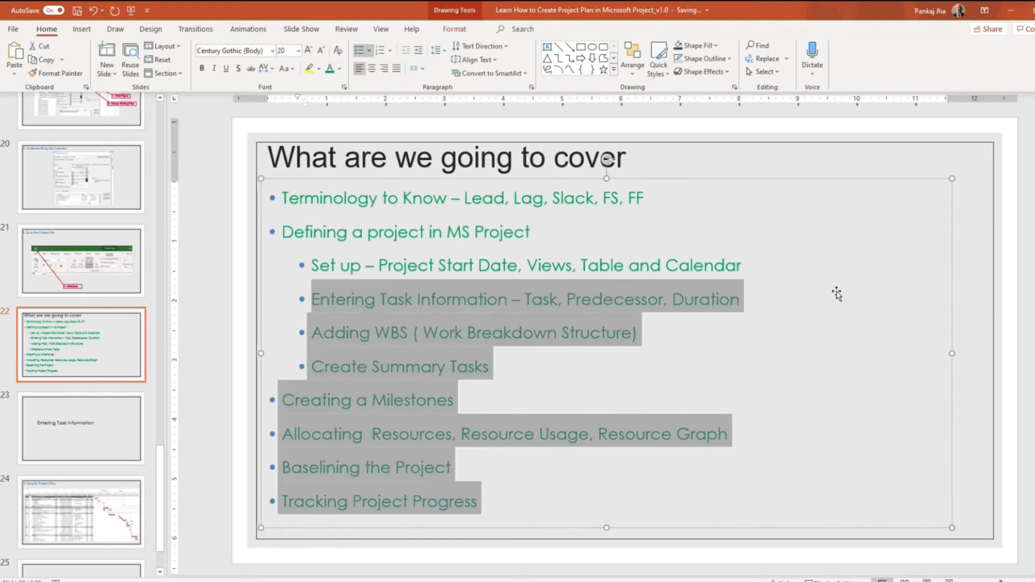